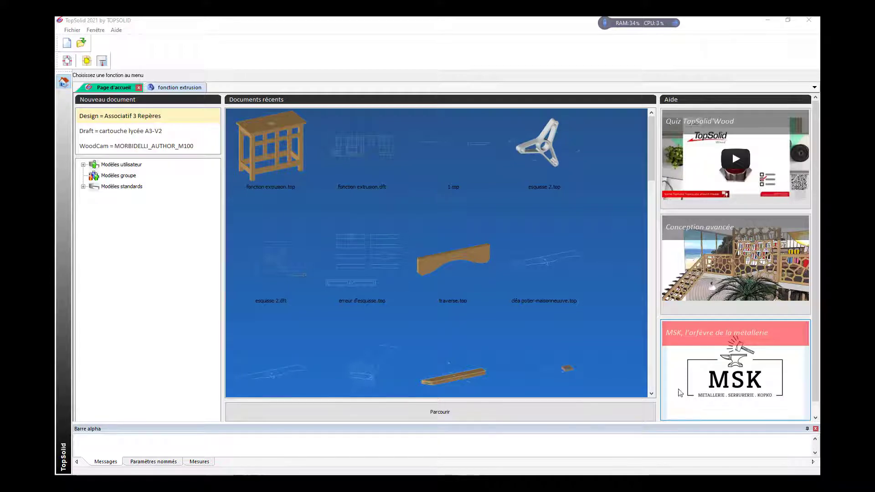
# Switch to Adobe Acrobat and examine both pages of the fonction extrusion drawing, including the dimensioned views and sections
pyautogui.click(425, 473)
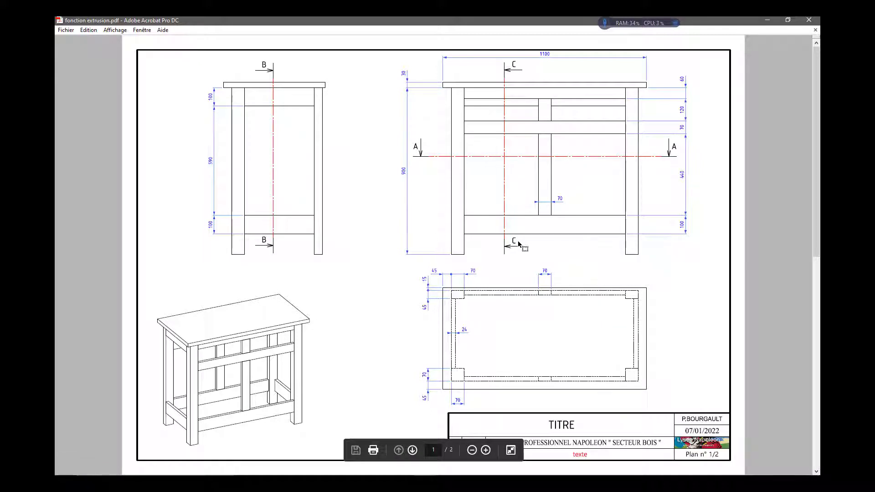
pyautogui.scroll(-2, 519, 293)
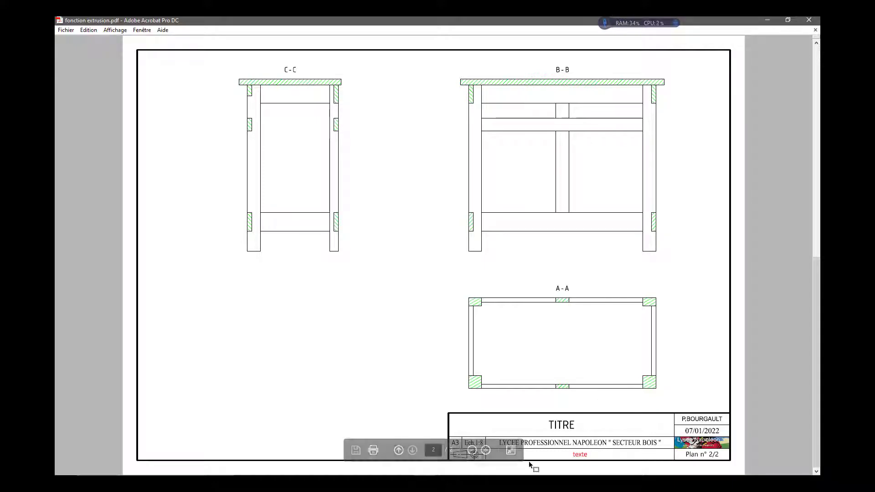
pyautogui.moveTo(529, 465)
pyautogui.click(494, 439)
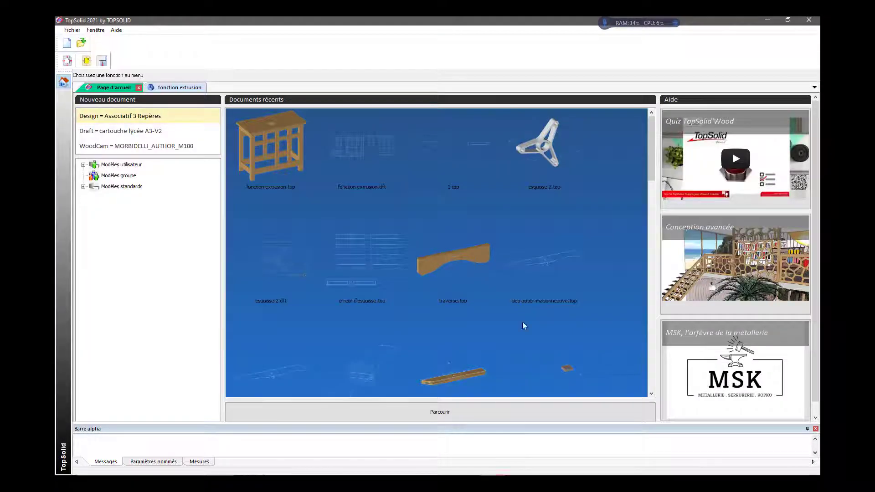
# Switch to TopSolid and examine the finished table in the fonction extrusion document along with the extruded shape command
pyautogui.click(278, 145)
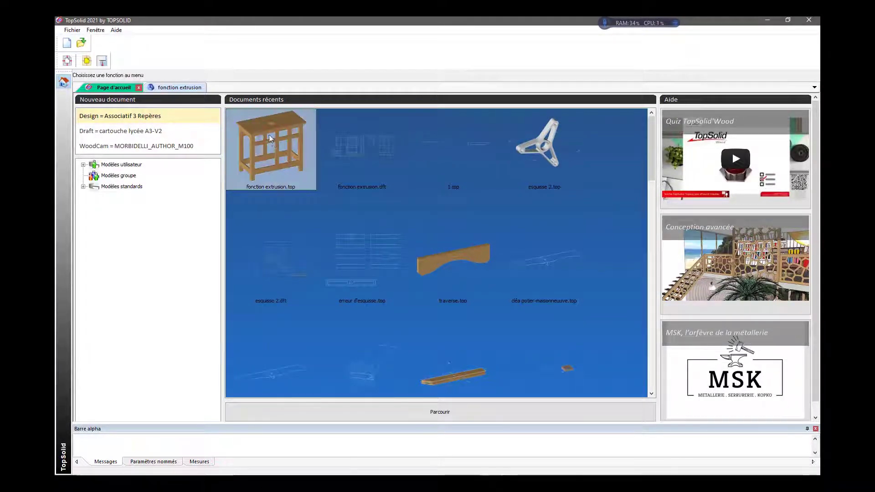
pyautogui.click(191, 88)
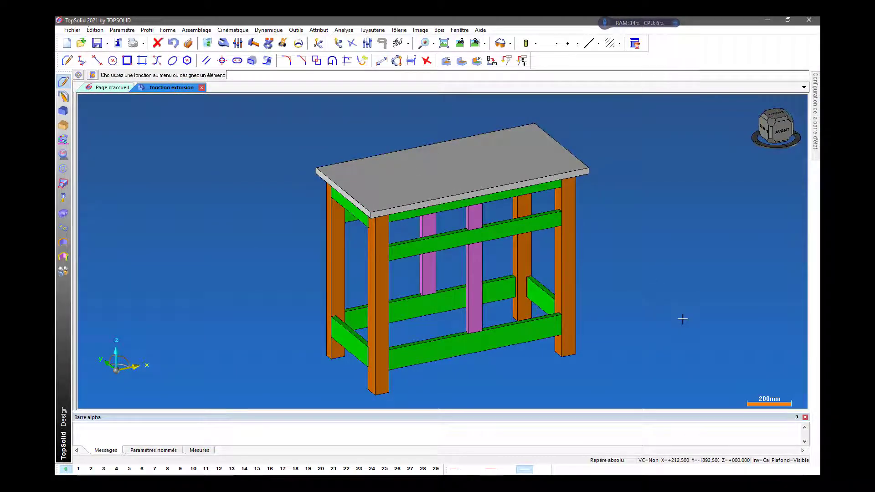
pyautogui.moveTo(681, 329)
pyautogui.mouseDown(button='middle')
pyautogui.moveTo(674, 297)
pyautogui.moveTo(644, 286)
pyautogui.moveTo(617, 242)
pyautogui.moveTo(644, 246)
pyautogui.moveTo(679, 278)
pyautogui.moveTo(688, 322)
pyautogui.moveTo(691, 309)
pyautogui.moveTo(701, 315)
pyautogui.moveTo(688, 325)
pyautogui.mouseUp(button='middle')
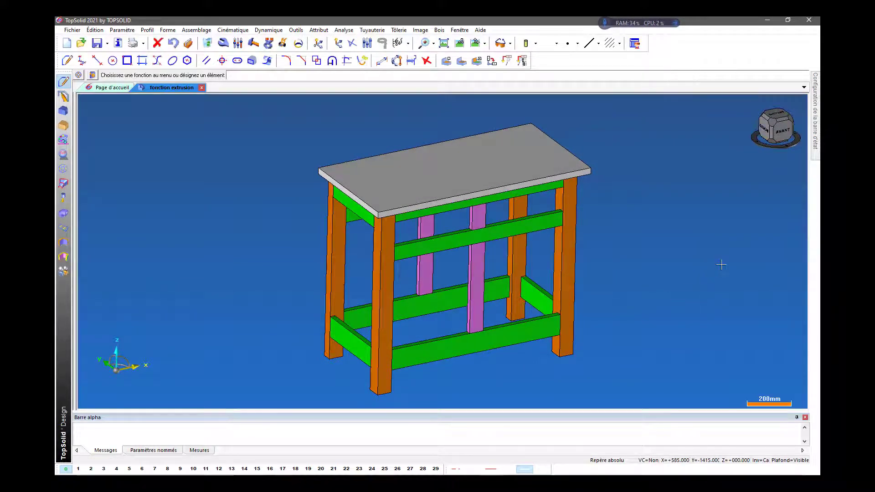
pyautogui.click(64, 111)
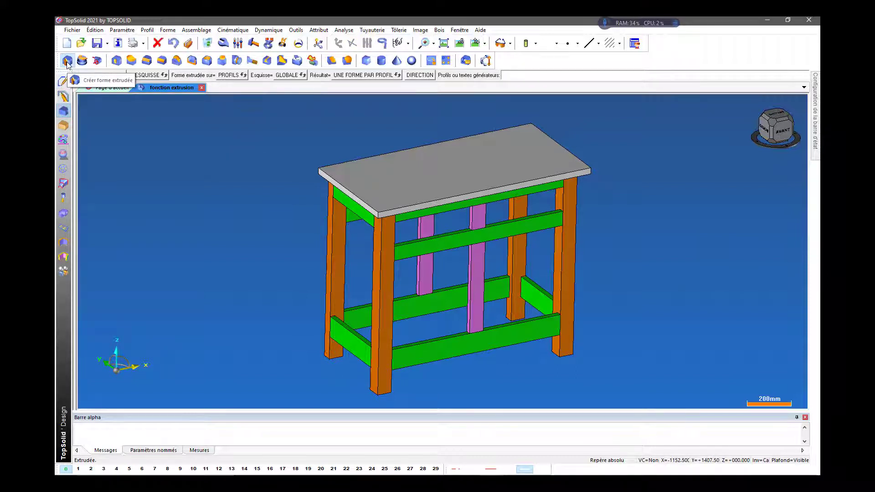
# Create a new design document from the Associatif 3 Repères template and start a sketch contour in it
pyautogui.click(103, 90)
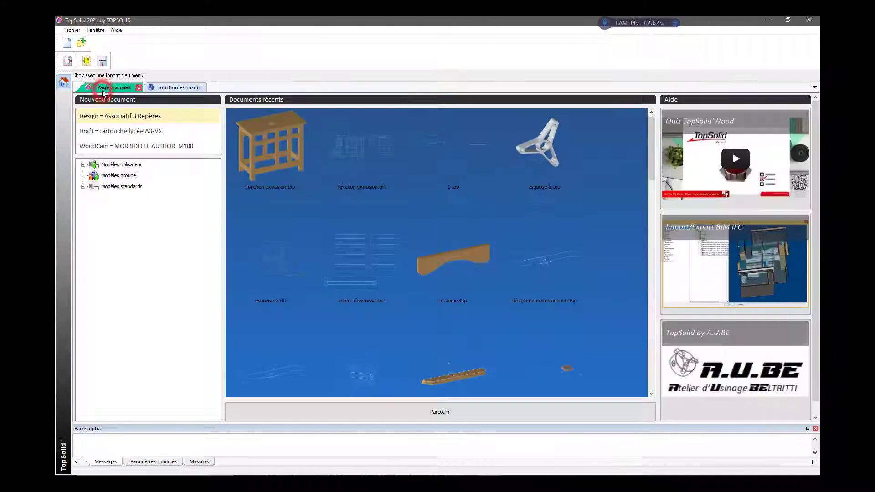
pyautogui.click(109, 118)
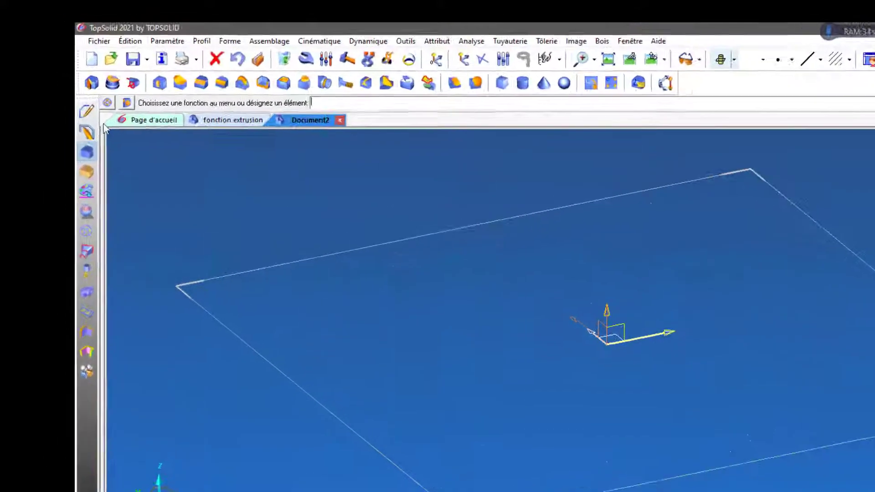
pyautogui.click(99, 150)
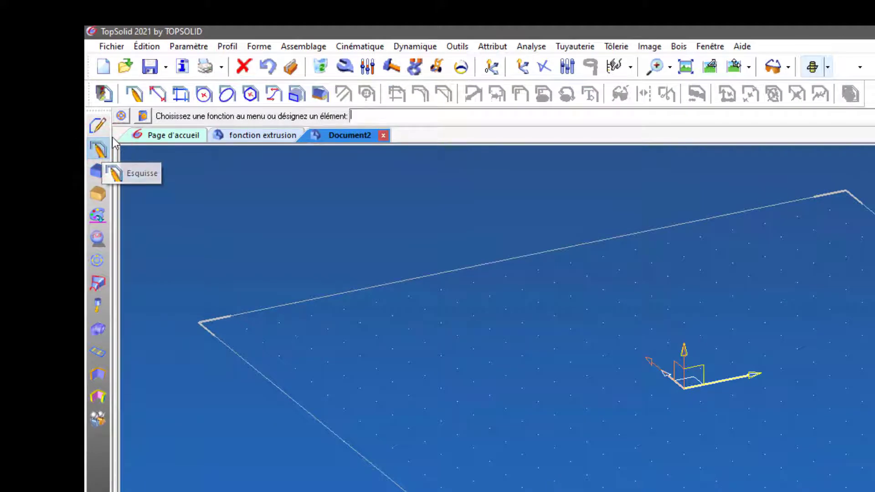
pyautogui.click(134, 95)
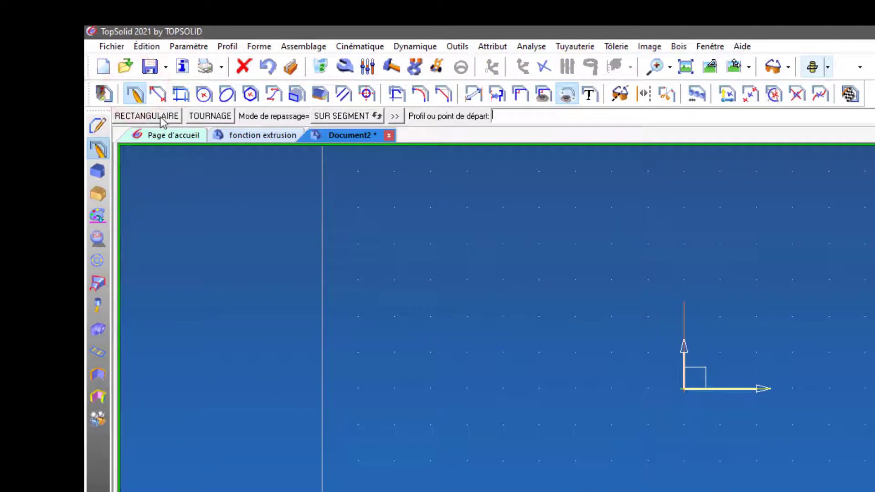
# Sketch a rectangle about 240 by 105 mm around the origin by two diagonal points
pyautogui.click(160, 116)
pyautogui.scroll(-2, 267, 214)
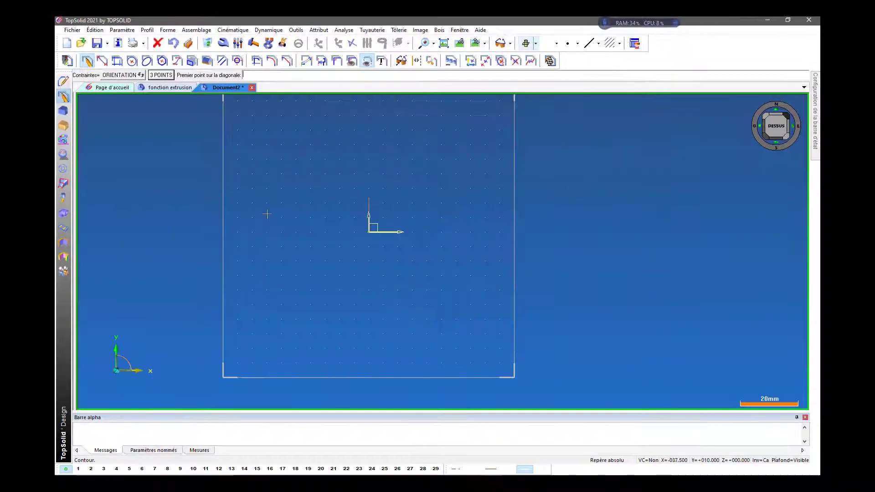
pyautogui.scroll(-2, 444, 291)
pyautogui.click(171, 170)
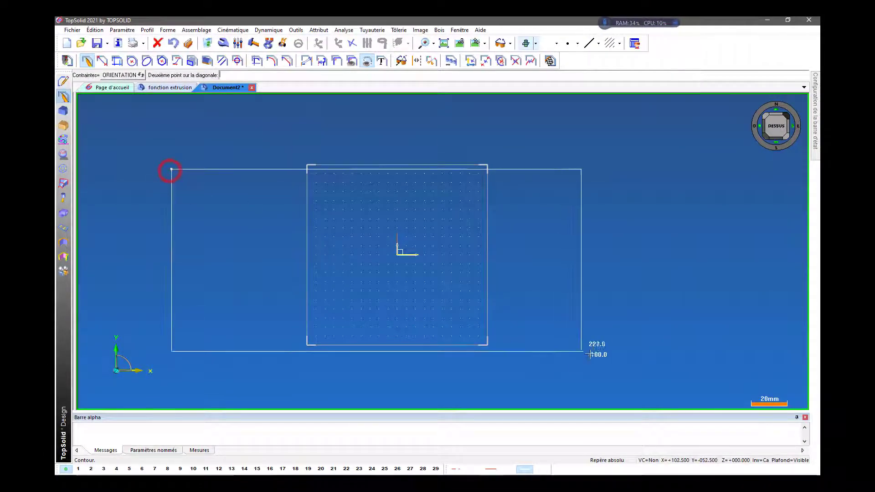
pyautogui.click(605, 359)
# Apply symmetry constraints to the rectangle so it is centred on both axes of the coordinate frame
pyautogui.click(133, 77)
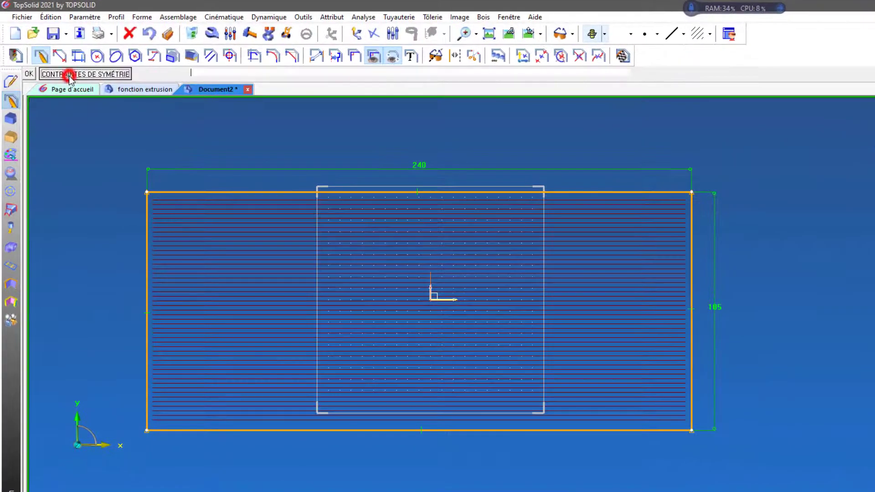
pyautogui.click(69, 75)
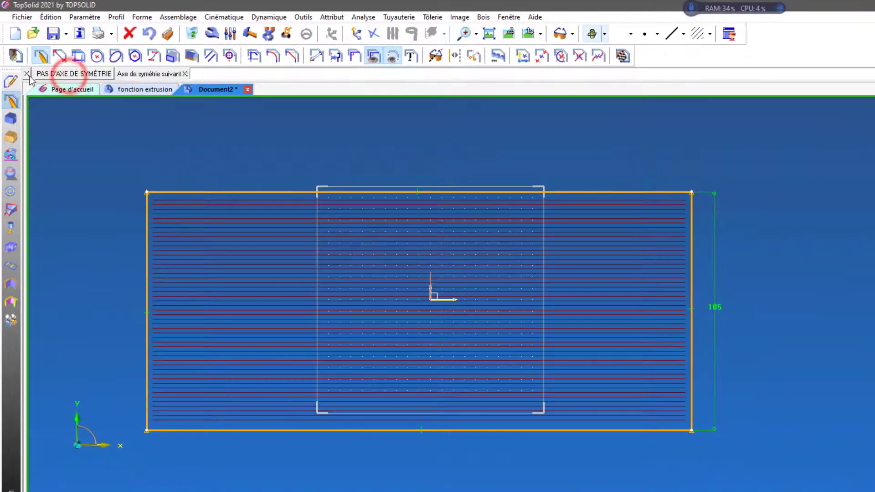
pyautogui.click(29, 75)
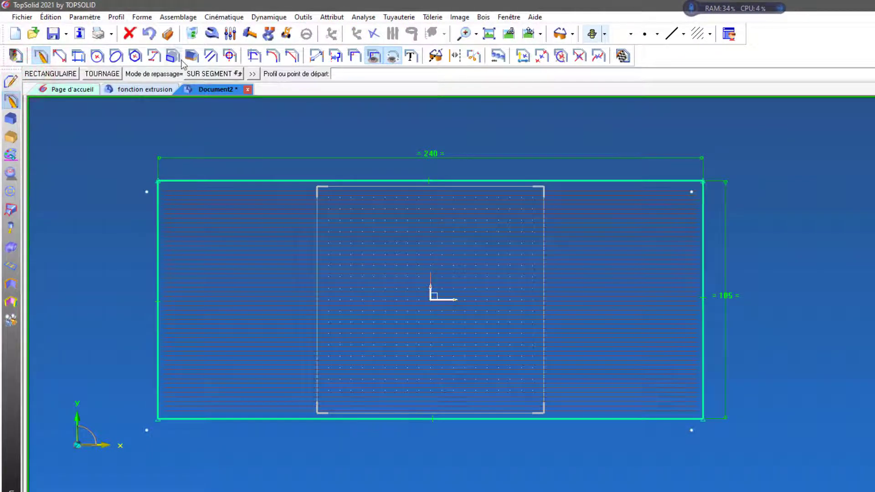
# Set the rectangle's horizontal dimension to 1100 mm
pyautogui.click(231, 34)
pyautogui.click(420, 151)
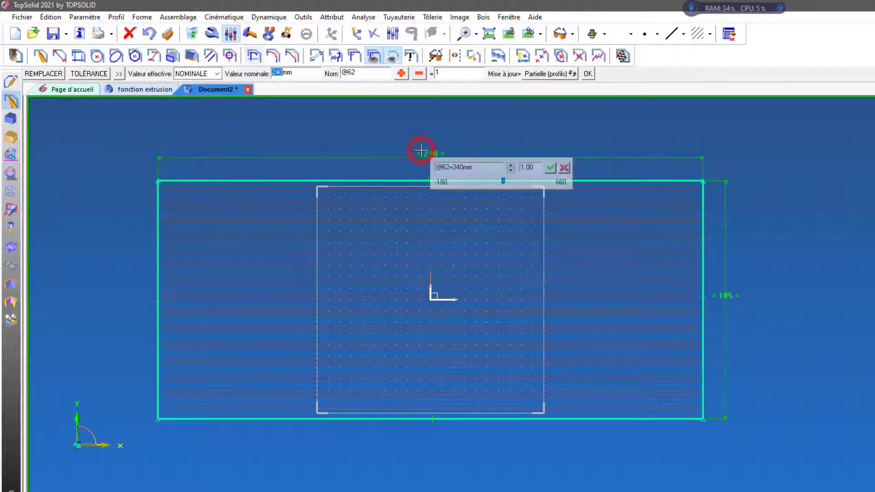
pyautogui.write('1100')
pyautogui.press('Return')
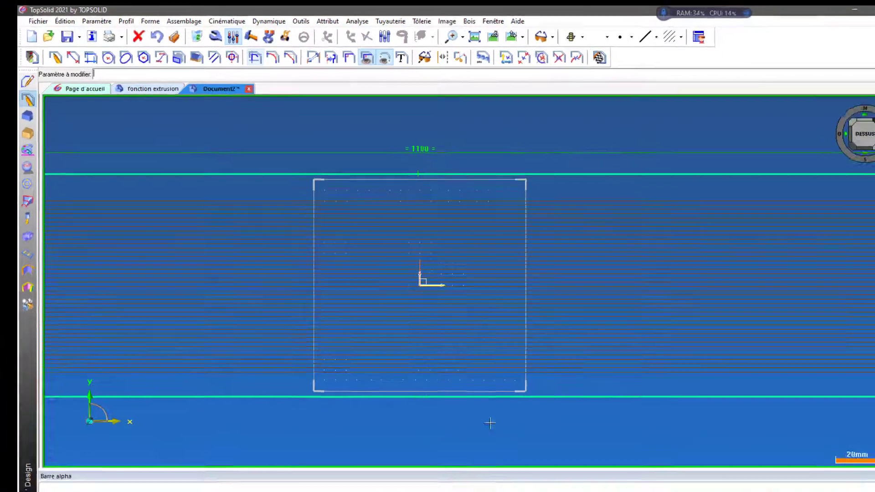
pyautogui.scroll(3, 491, 276)
pyautogui.scroll(-4, 491, 276)
pyautogui.scroll(-5, 443, 236)
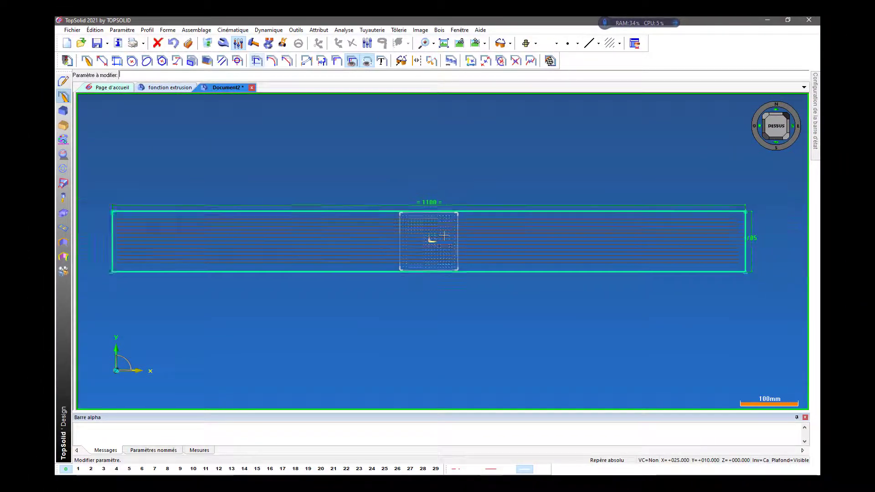
# Check the PDF drawing for the tabletop's depth and measure the tabletop's short edge on the fonction extrusion model
pyautogui.hotkey('alt', 'Tab')
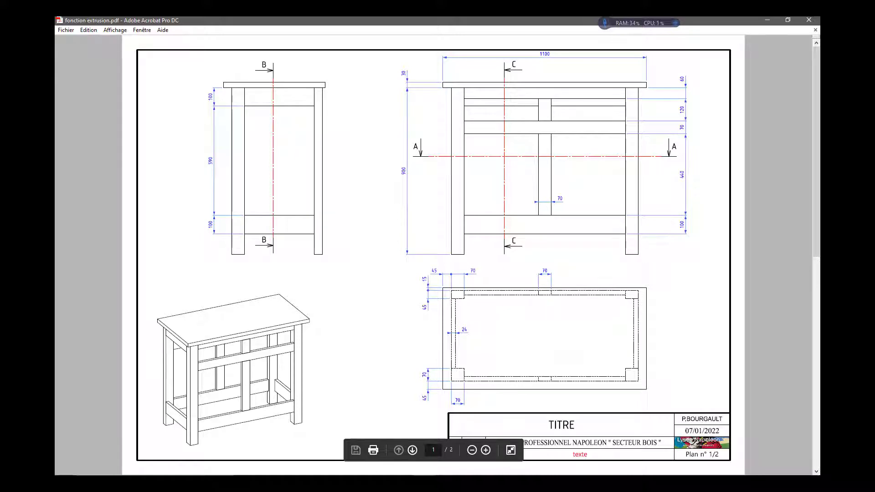
pyautogui.hotkey('alt', 'Tab')
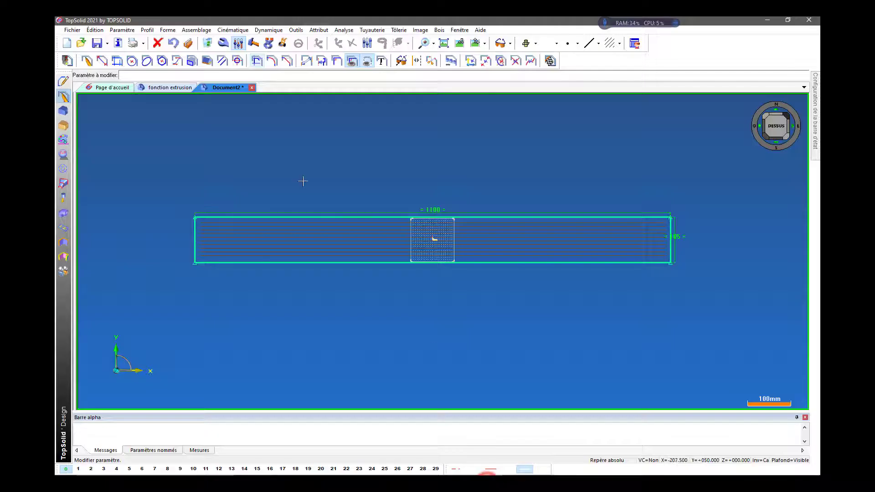
pyautogui.click(168, 88)
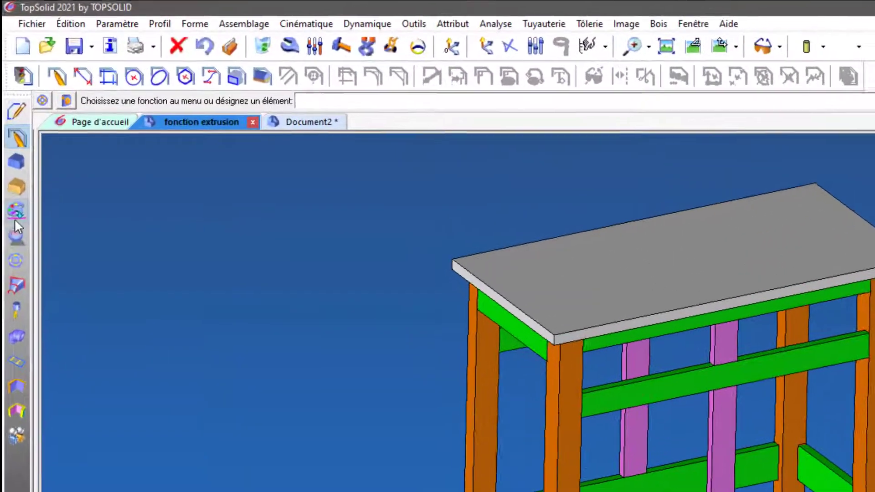
pyautogui.click(63, 140)
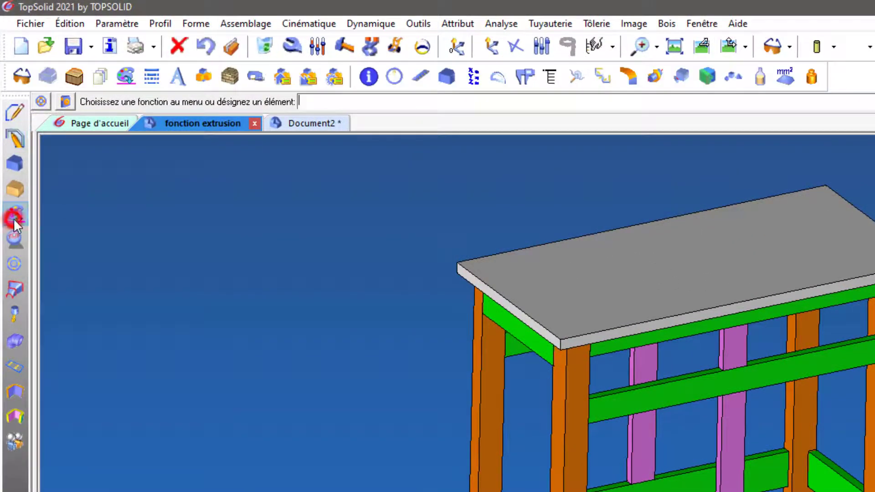
pyautogui.click(419, 77)
pyautogui.click(499, 296)
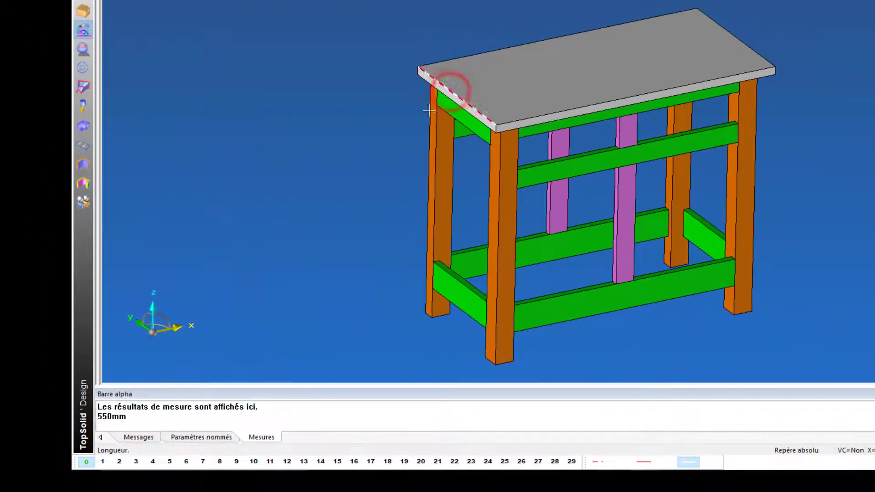
# Return to Document2 and reopen the rectangle's sketch for editing
pyautogui.moveTo(555, 481)
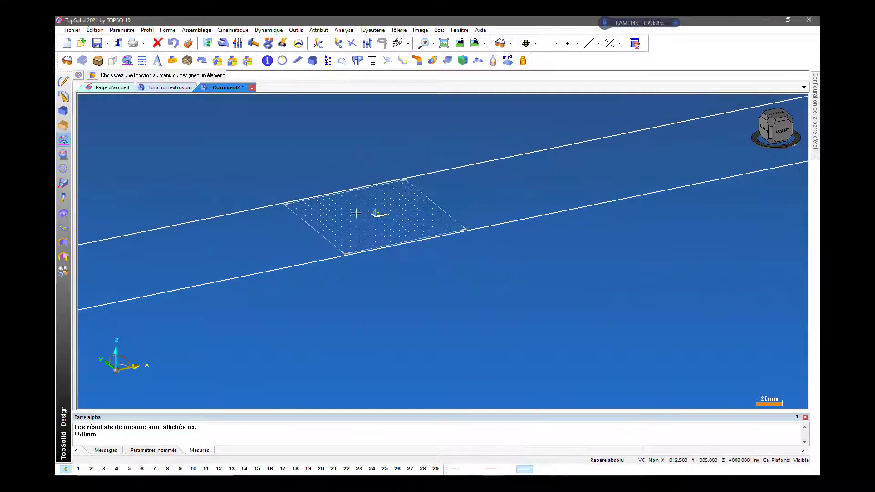
pyautogui.click(223, 43)
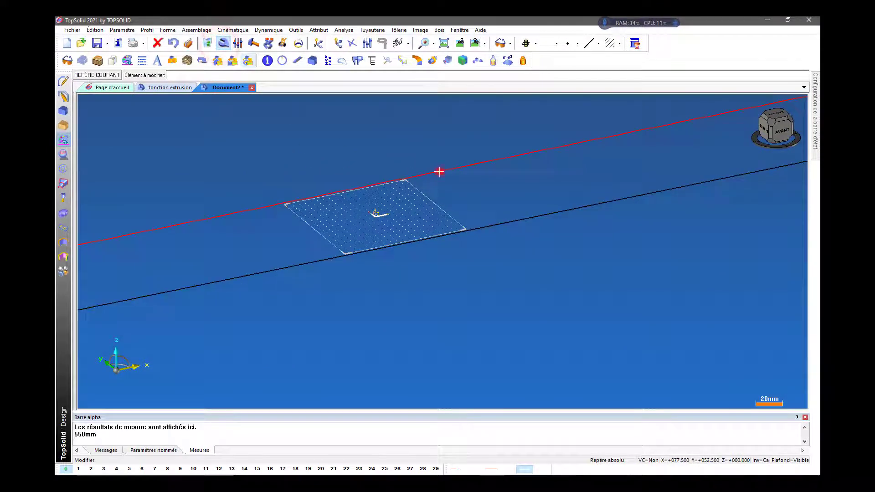
pyautogui.click(439, 171)
pyautogui.scroll(-2, 395, 251)
pyautogui.scroll(5, 643, 261)
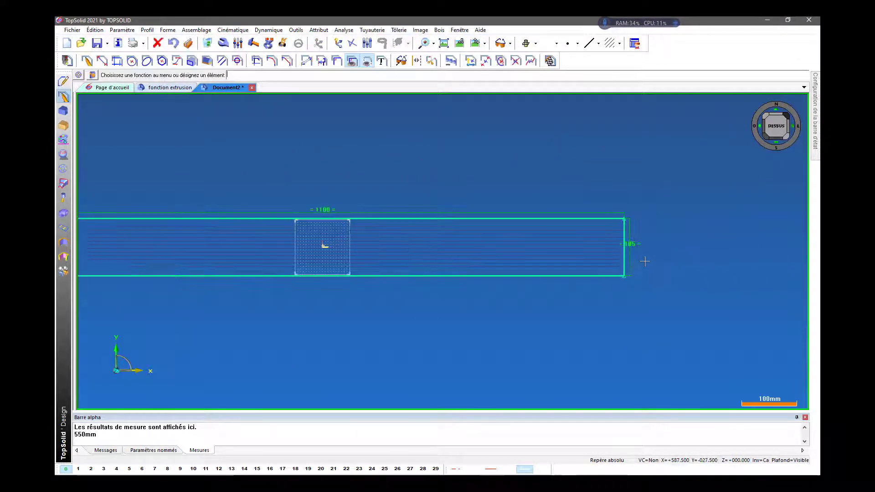
# Set the rectangle's vertical dimension to 550 mm and finish the sketch
pyautogui.click(238, 43)
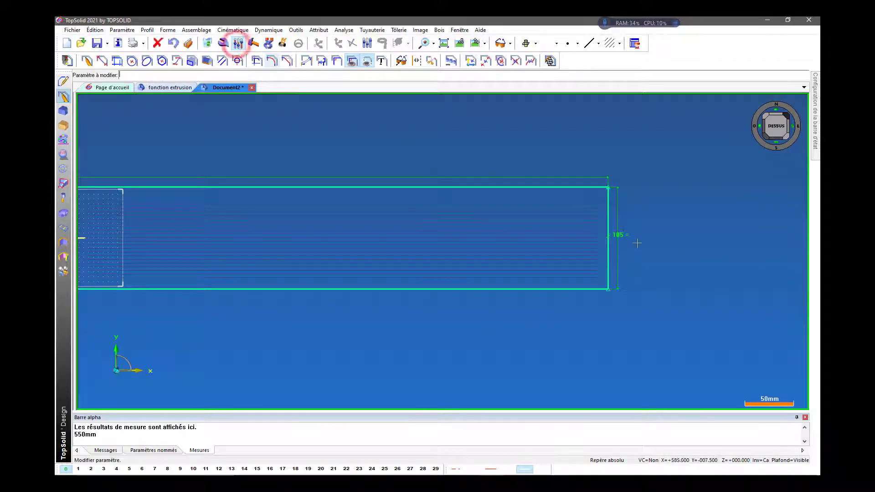
pyautogui.click(621, 238)
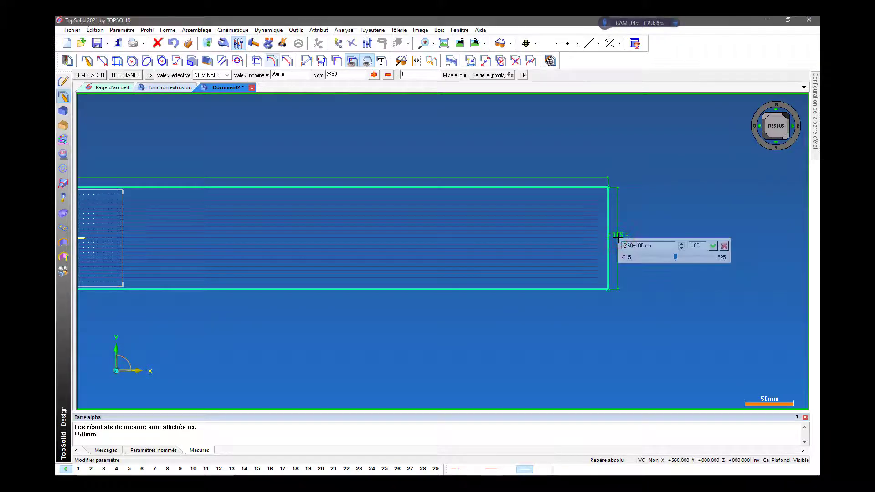
pyautogui.write('550mm')
pyautogui.press('Return')
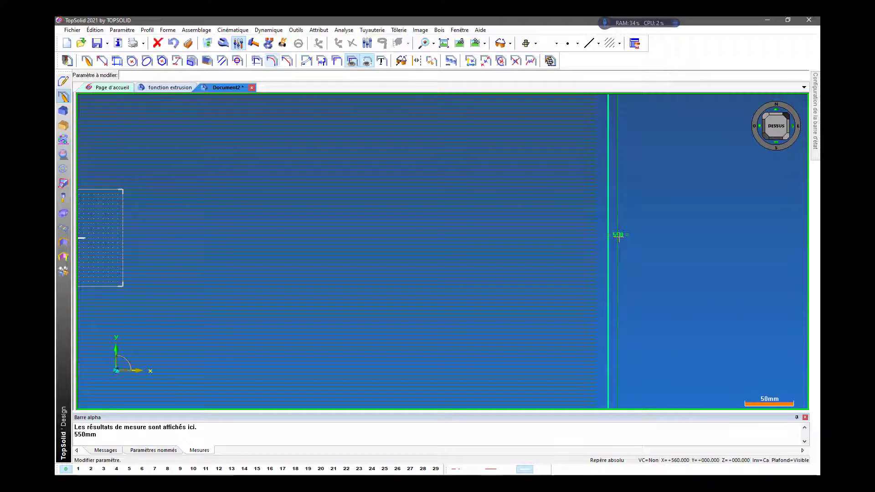
pyautogui.scroll(-4, 678, 227)
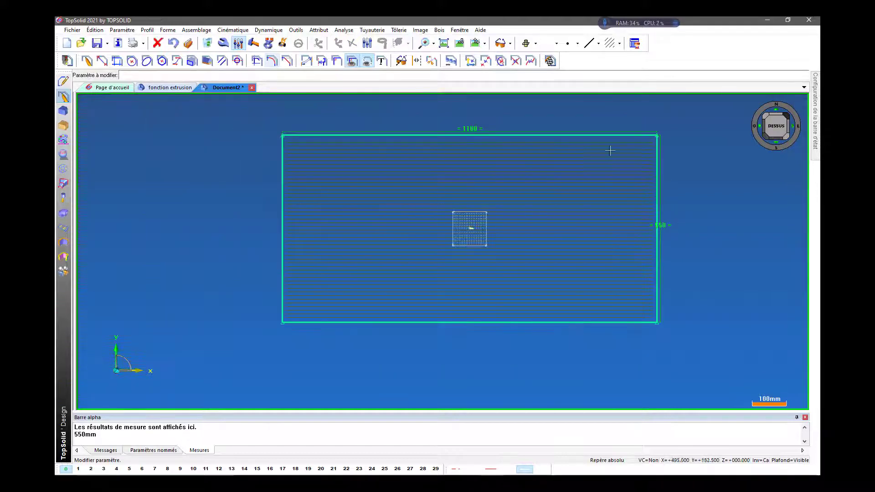
pyautogui.click(549, 61)
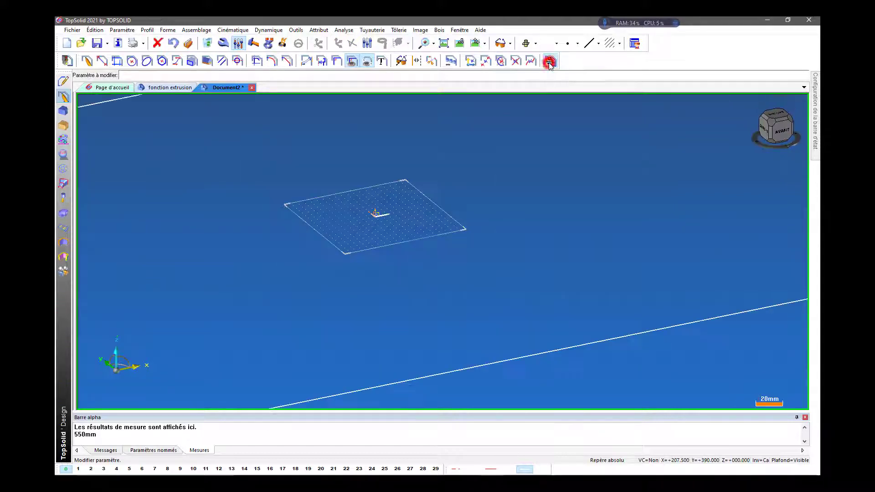
pyautogui.scroll(-6, 474, 210)
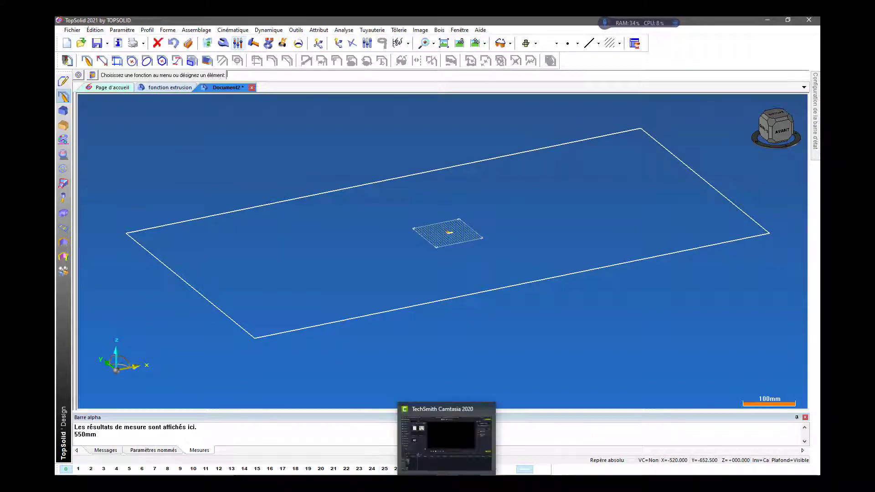
# Switch to the PDF drawing in Adobe Acrobat and examine the leg sizes and offsets in the plan view
pyautogui.moveTo(425, 483)
pyautogui.click(424, 444)
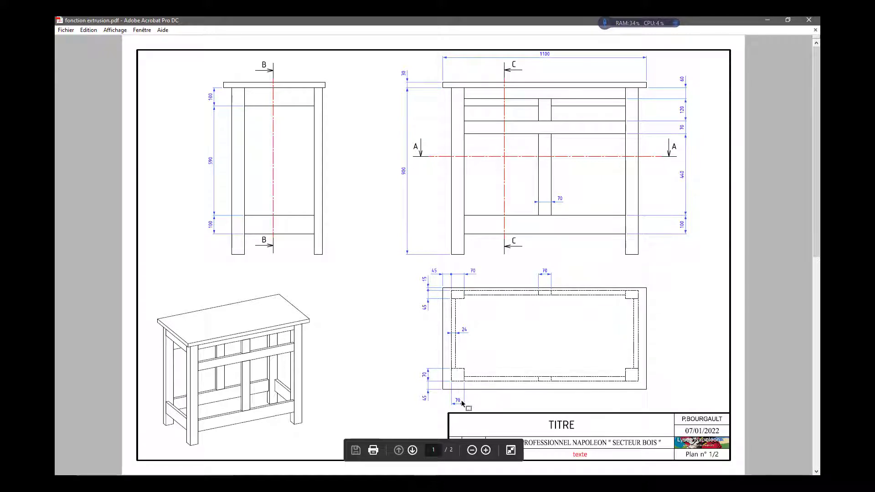
pyautogui.keyDown('ctrl'); pyautogui.scroll(3, 461, 402); pyautogui.keyUp('ctrl')
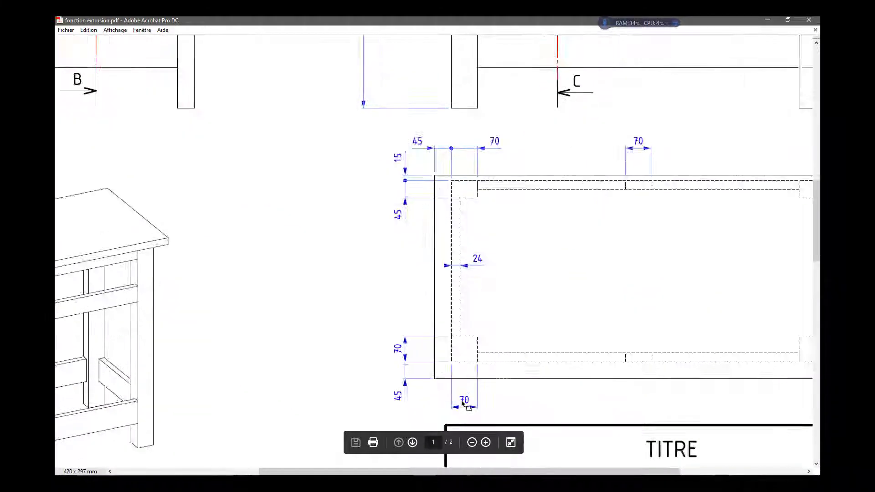
# Check the complete leg layout in the PDF's plan view, switch to TopSolid and view the legs on the fonction extrusion model
pyautogui.keyDown('ctrl'); pyautogui.scroll(1, 495, 257); pyautogui.keyUp('ctrl')
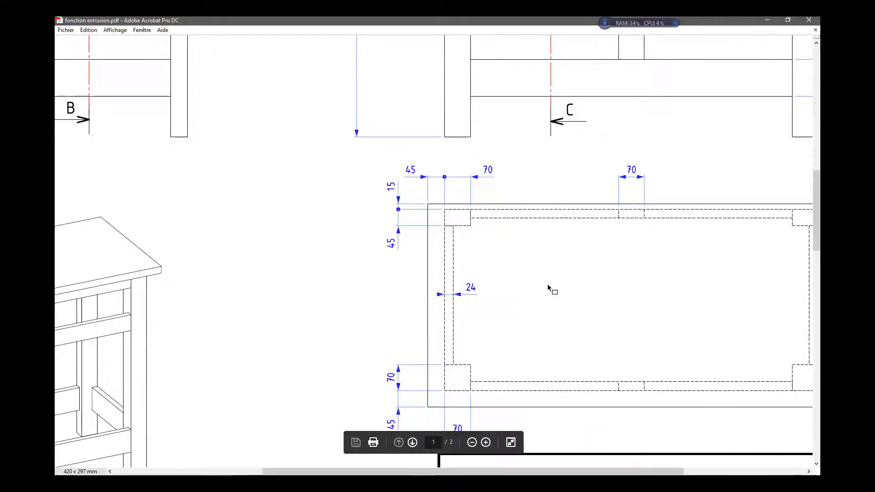
pyautogui.moveTo(580, 285); pyautogui.dragTo(462, 271)
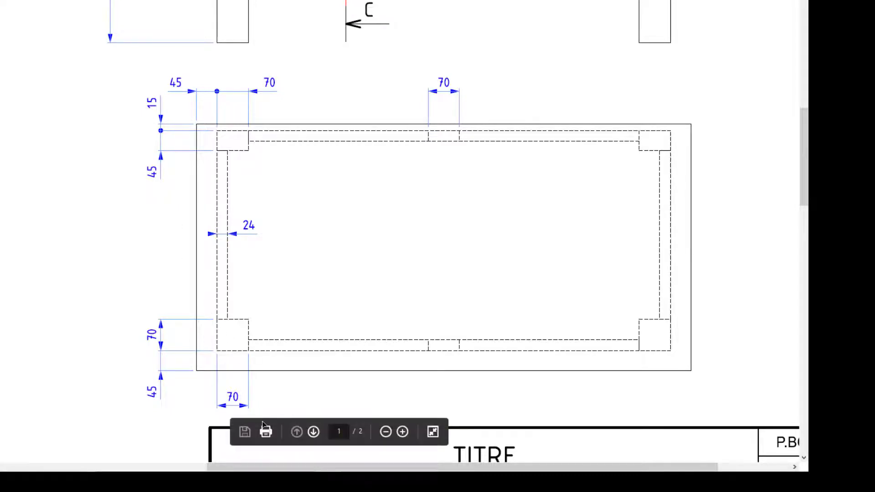
pyautogui.moveTo(494, 491)
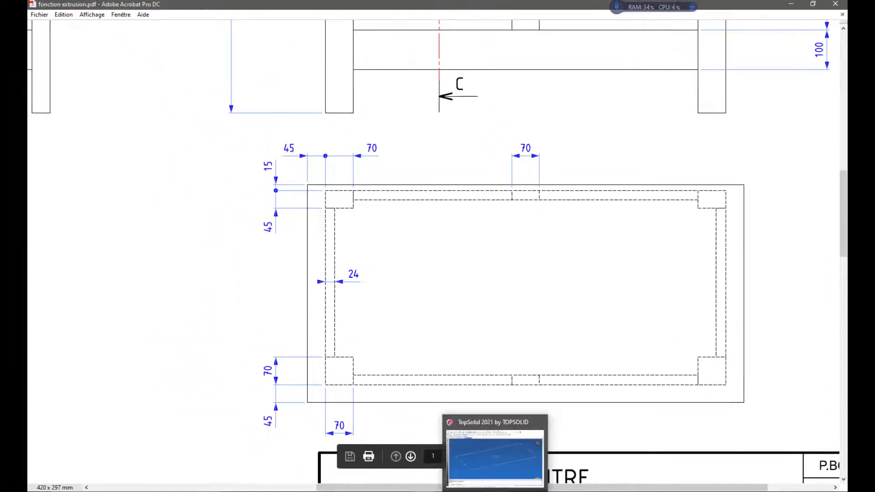
pyautogui.click(495, 458)
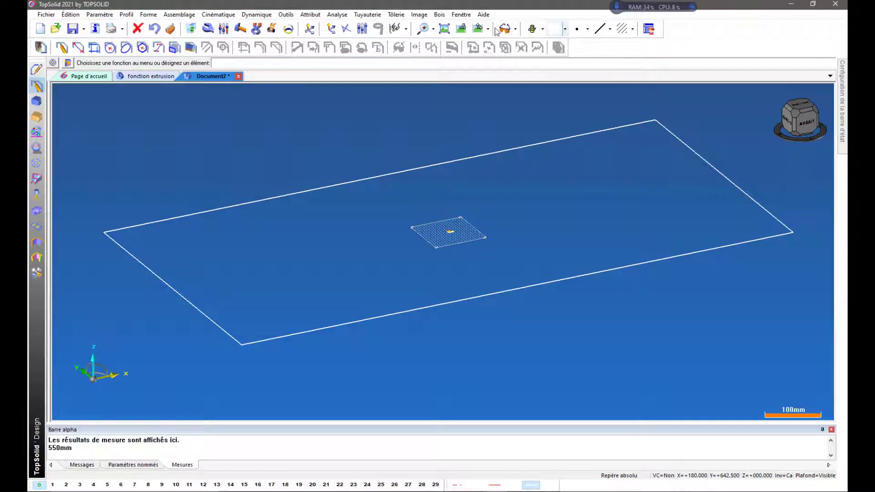
pyautogui.click(162, 76)
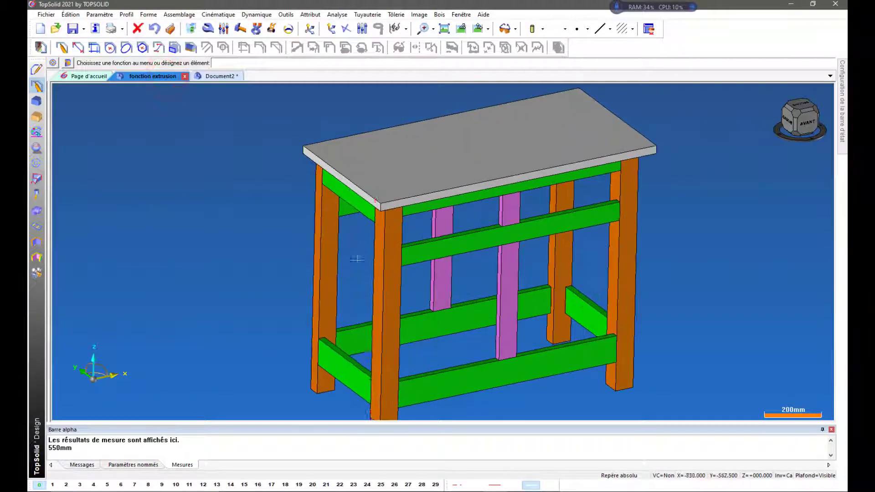
# Return to Document2 and set the current drawing colour to orange
pyautogui.click(217, 77)
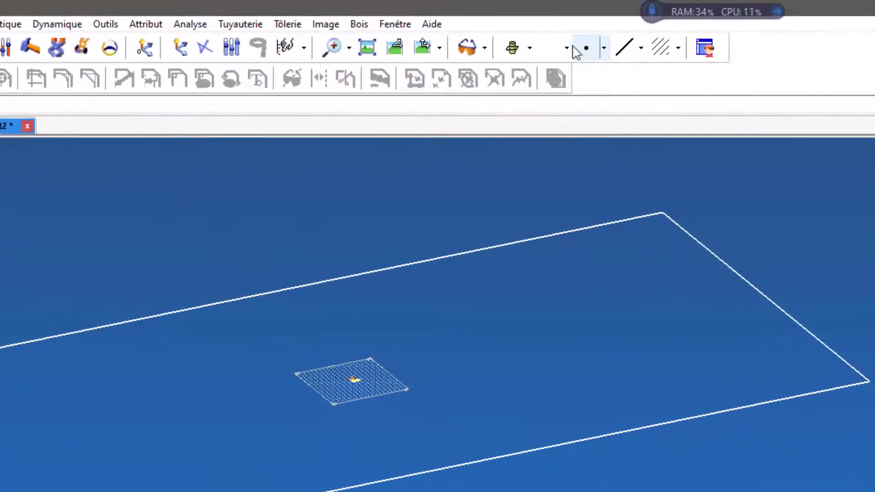
pyautogui.click(566, 47)
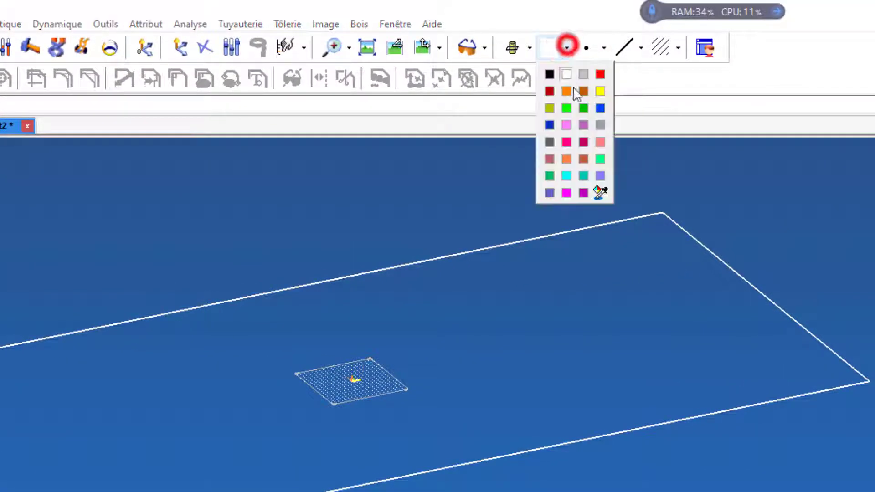
pyautogui.click(566, 93)
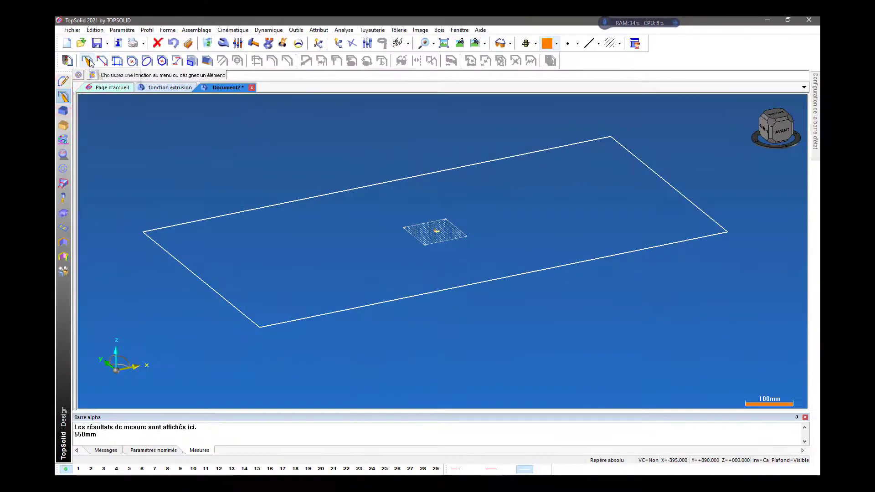
# Start a new sketch contour and draw a leg rectangle about 50 mm wide inside the tabletop's upper-left corner
pyautogui.click(88, 61)
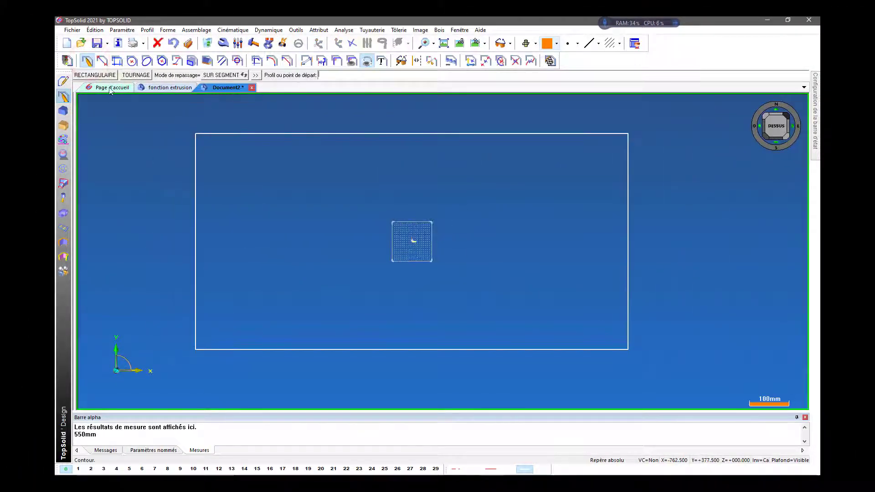
pyautogui.click(102, 76)
pyautogui.click(205, 148)
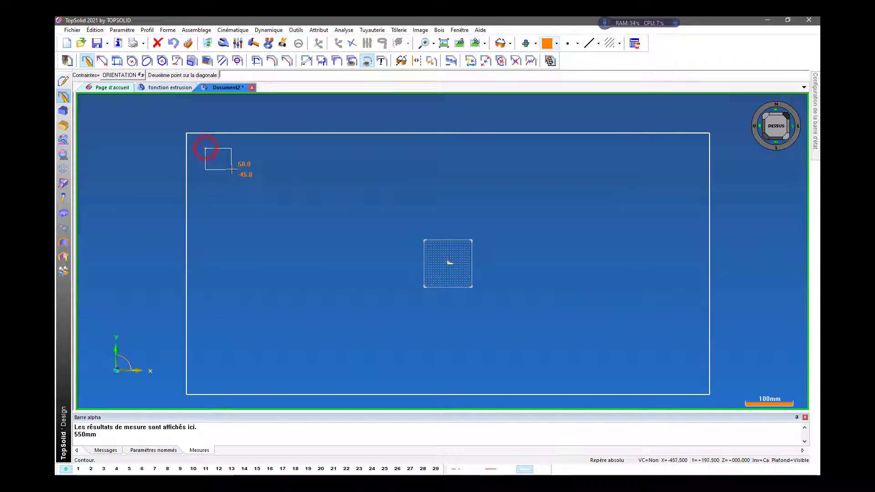
pyautogui.click(230, 166)
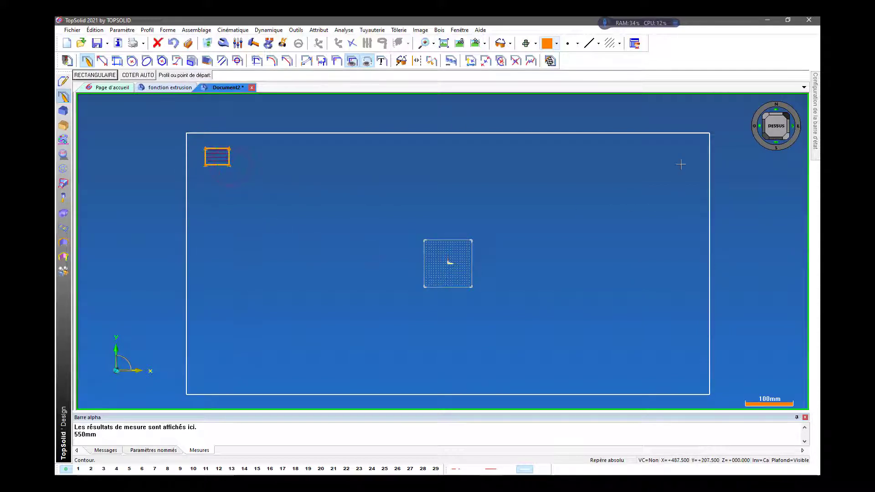
# Draw a second leg rectangle about 70 by 40 mm inside the tabletop's upper-right corner, undoing the stray contour segment
pyautogui.click(688, 150)
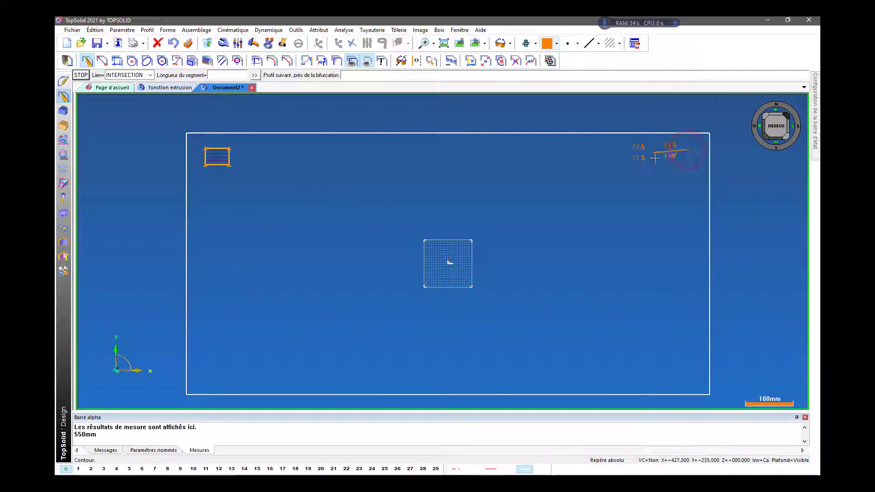
pyautogui.click(173, 44)
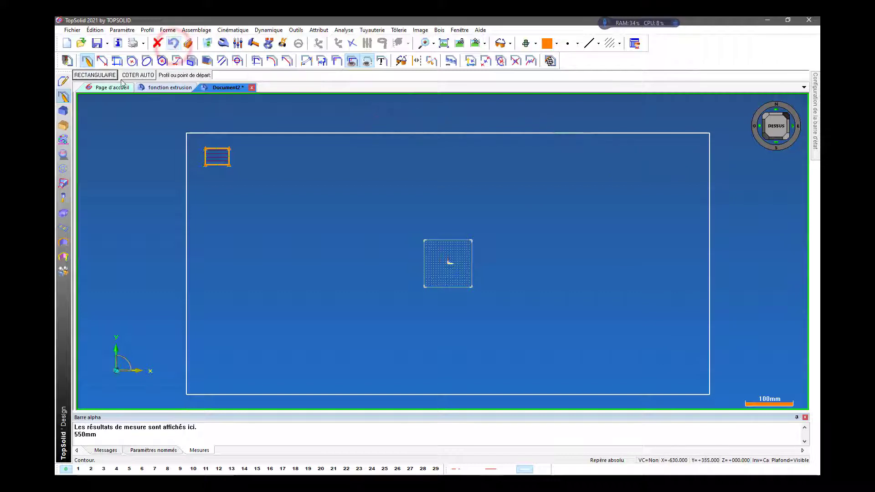
pyautogui.click(102, 75)
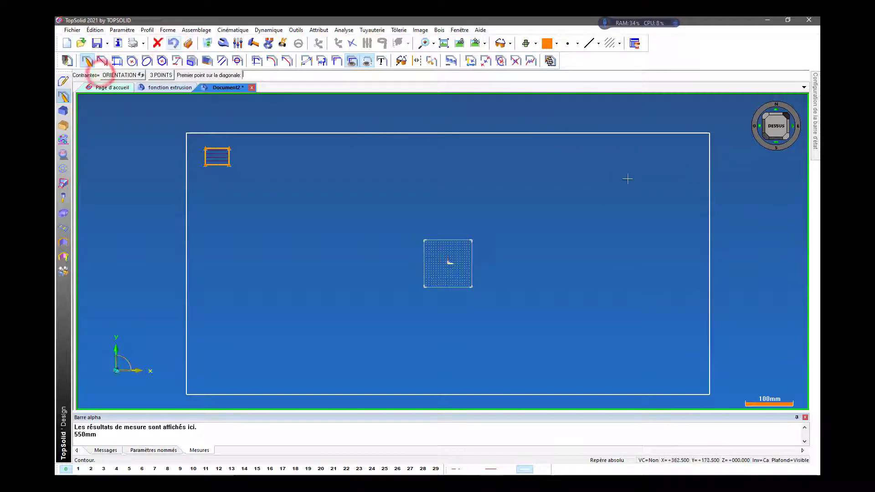
pyautogui.click(690, 150)
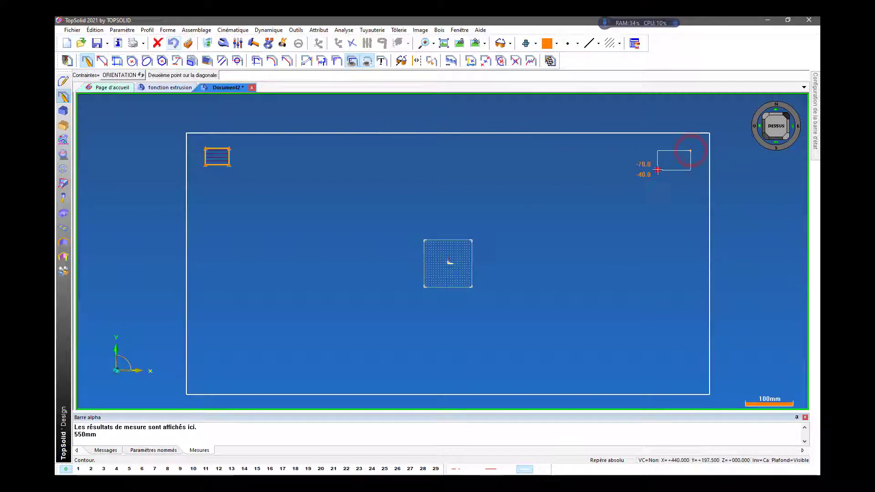
pyautogui.click(656, 171)
pyautogui.scroll(-1, 649, 118)
pyautogui.scroll(1, 447, 286)
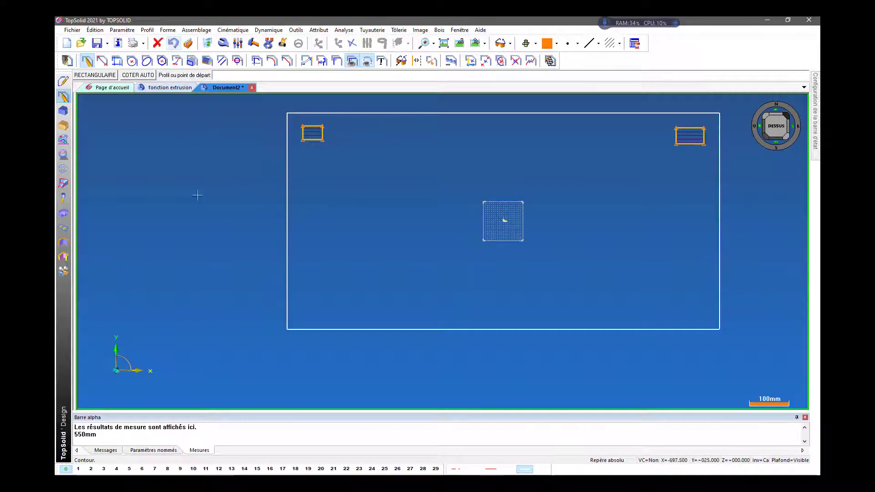
# Draw two more leg rectangles inside the tabletop outline, one near the lower-left corner and one near the lower-right corner
pyautogui.click(95, 76)
pyautogui.click(305, 301)
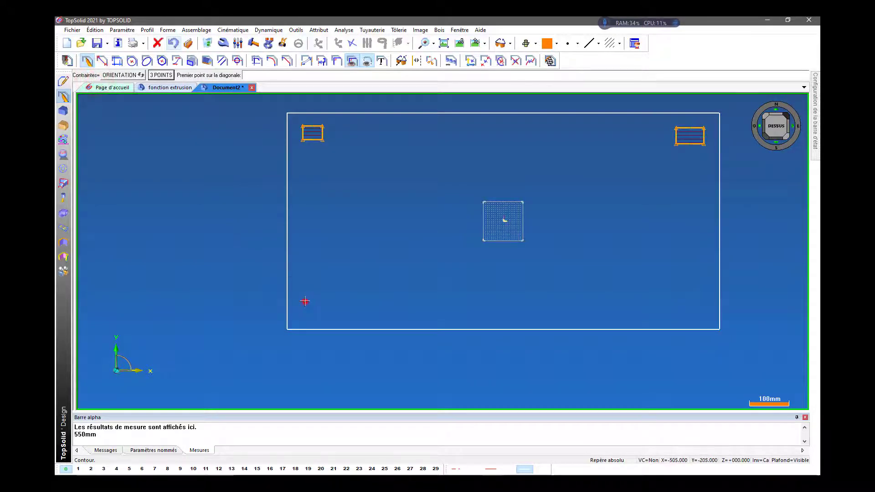
pyautogui.click(334, 320)
pyautogui.click(112, 78)
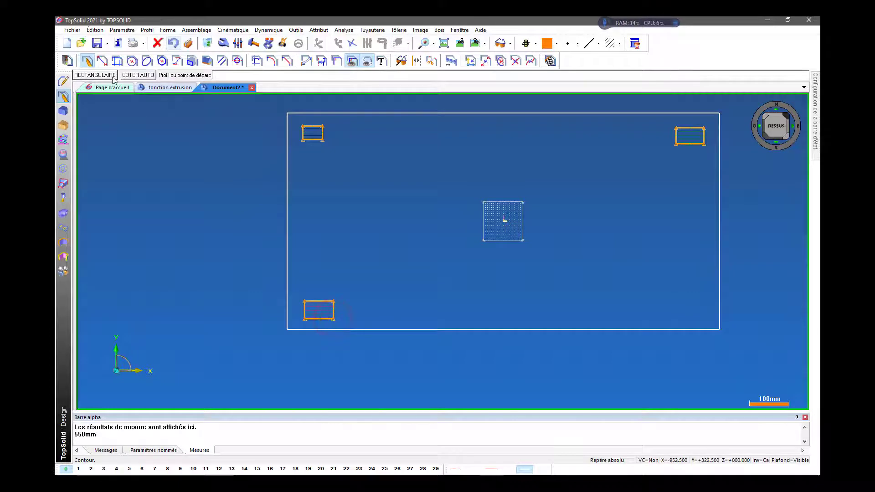
pyautogui.click(671, 283)
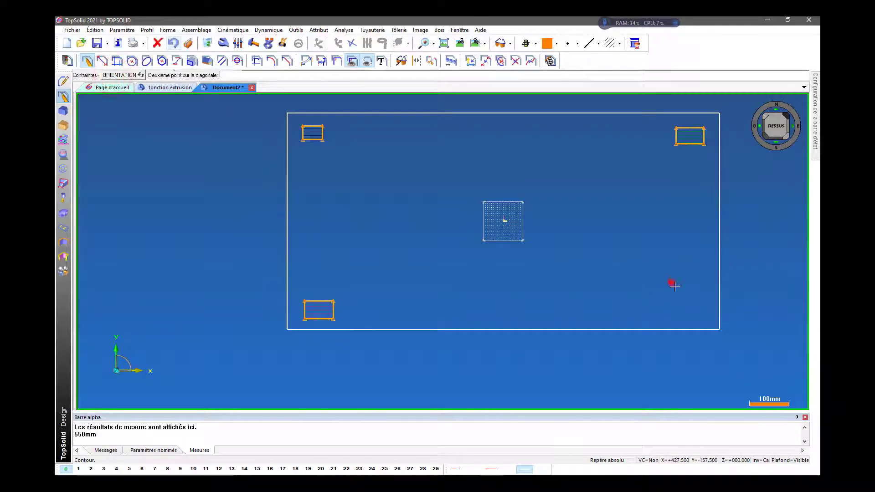
pyautogui.click(707, 316)
# Apply an alignment constraint between the top edges of the two upper leg rectangles
pyautogui.scroll(2, 327, 125)
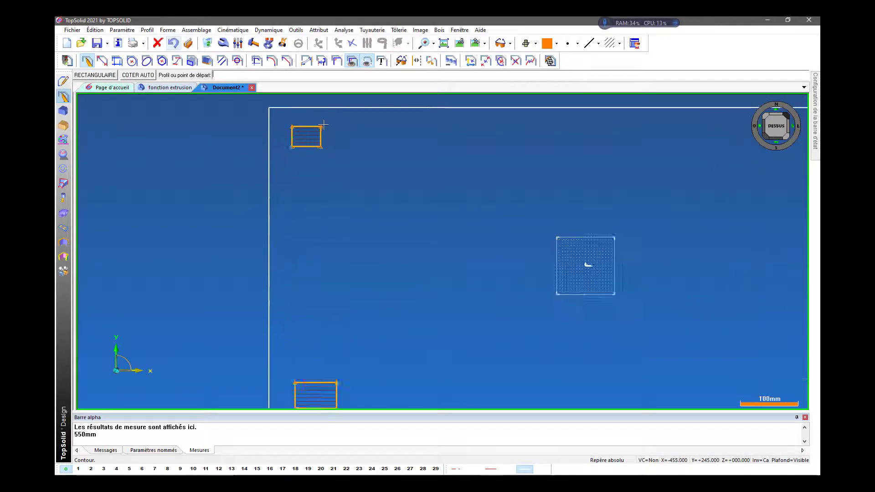
pyautogui.click(337, 62)
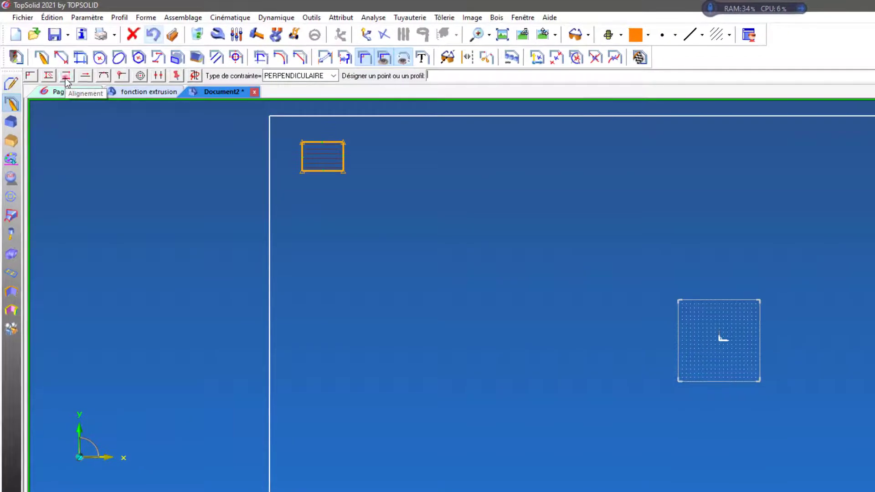
pyautogui.click(106, 74)
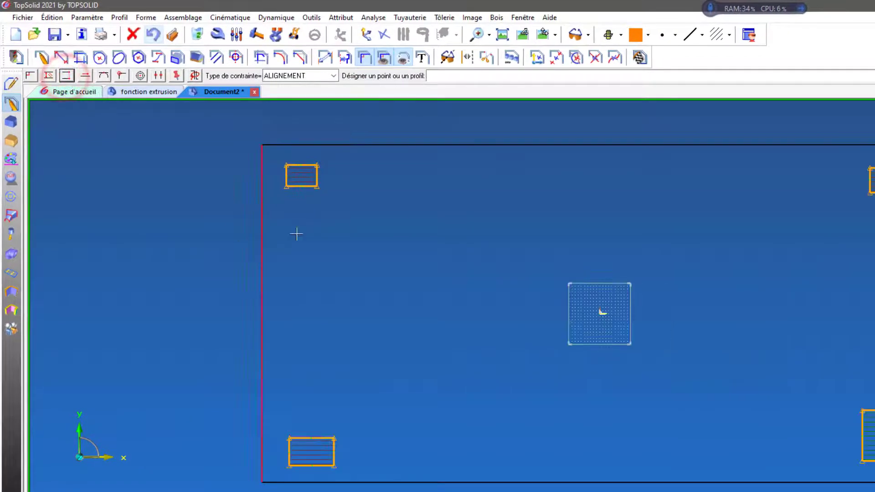
pyautogui.scroll(1, 631, 210)
pyautogui.scroll(-2, 574, 218)
pyautogui.scroll(3, 870, 181)
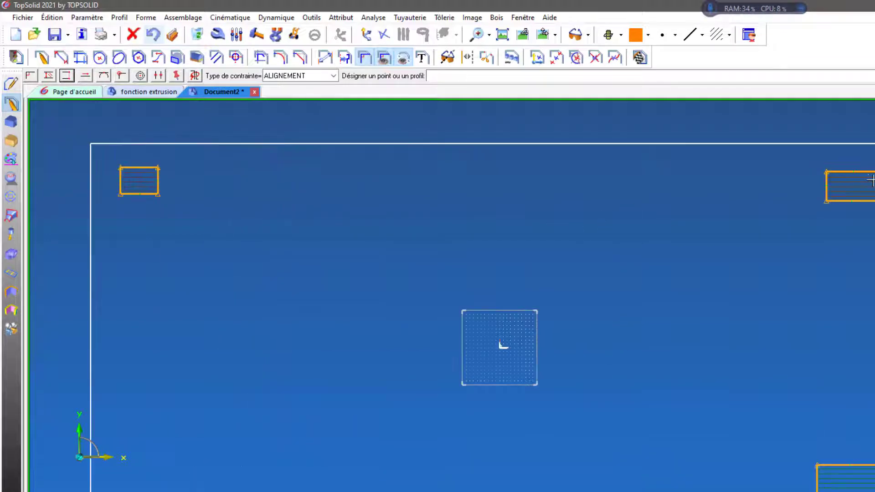
pyautogui.click(147, 162)
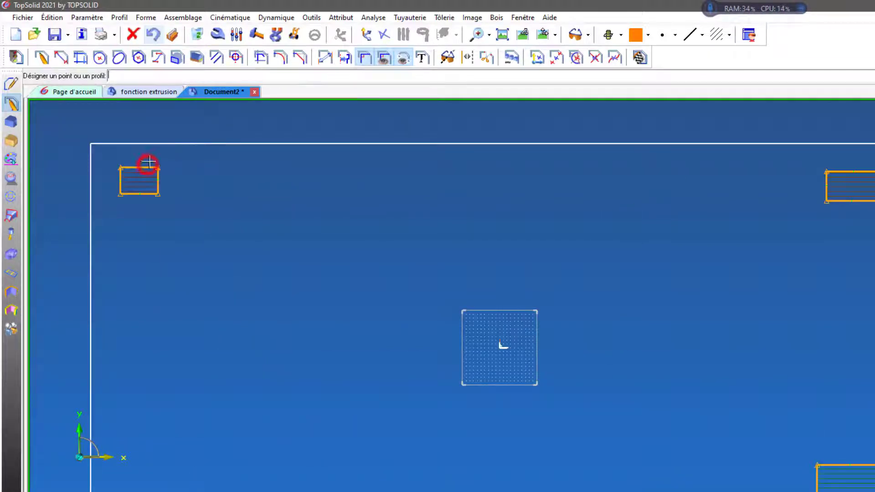
pyautogui.click(844, 170)
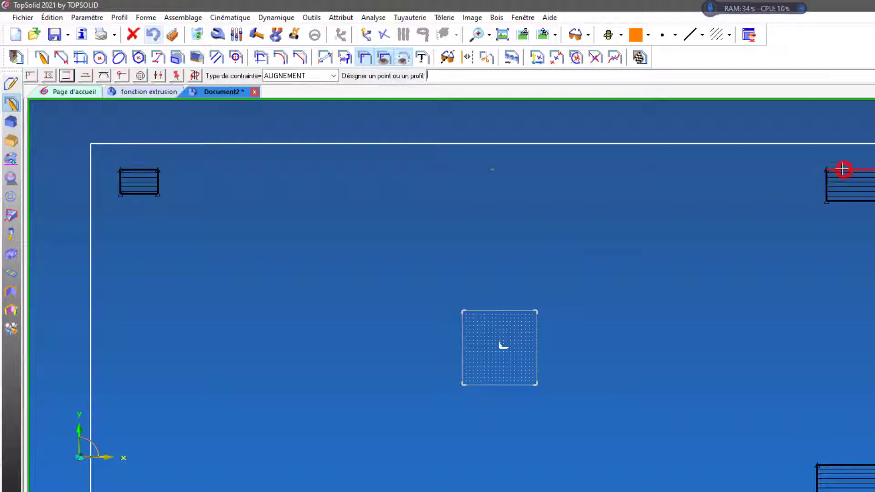
pyautogui.rightClick(617, 165)
# Apply an alignment constraint between the bottom edges of the two upper leg rectangles
pyautogui.click(67, 76)
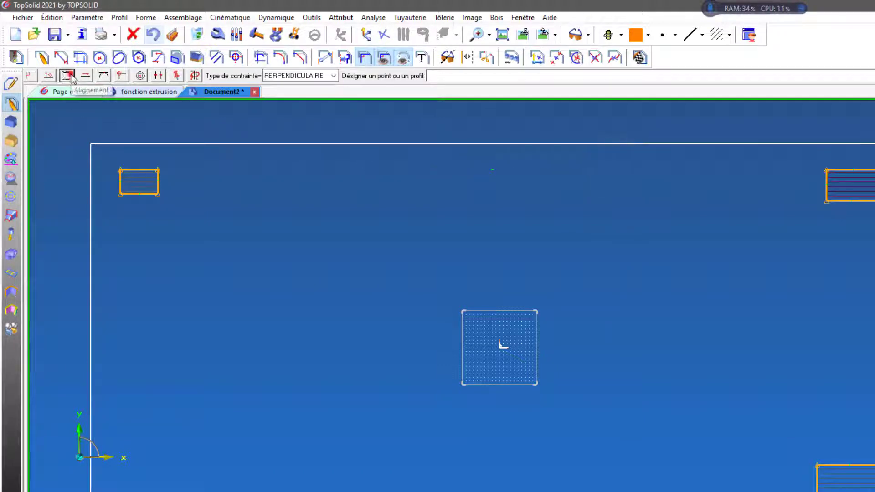
pyautogui.click(140, 193)
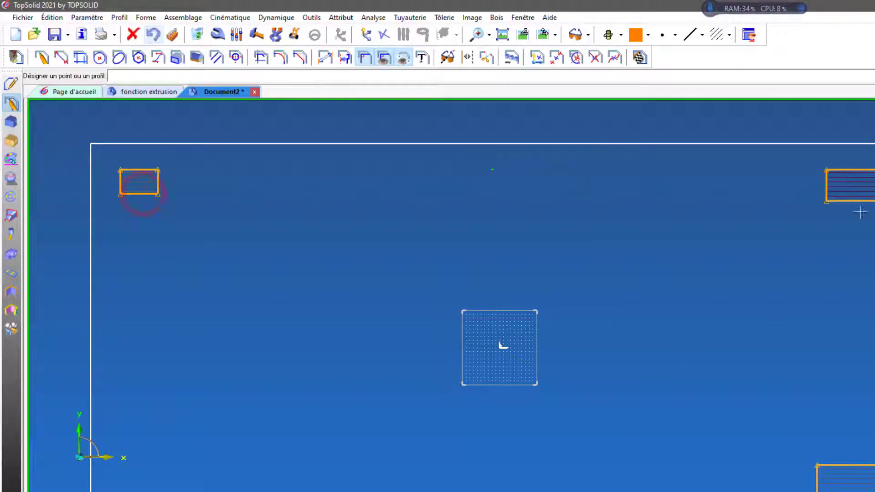
pyautogui.click(841, 201)
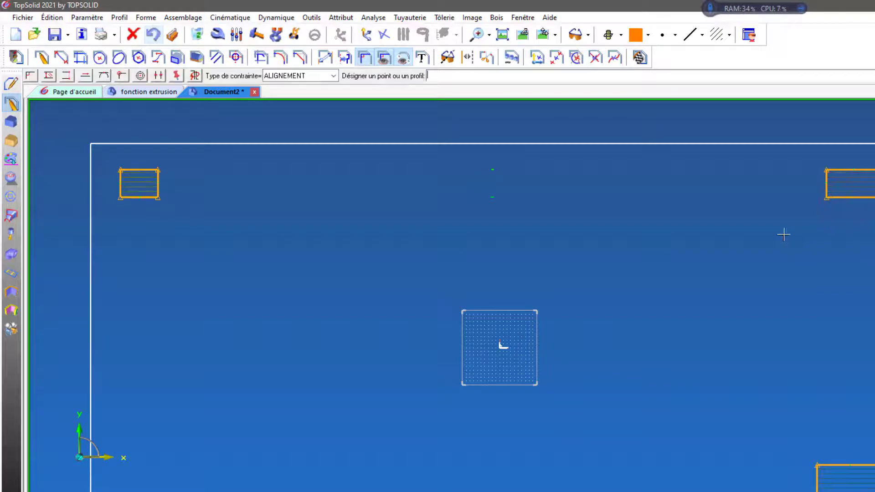
# Align the top edges of the two lower leg rectangles with each other, and likewise their bottom edges
pyautogui.scroll(-2, 501, 166)
pyautogui.scroll(2, 293, 453)
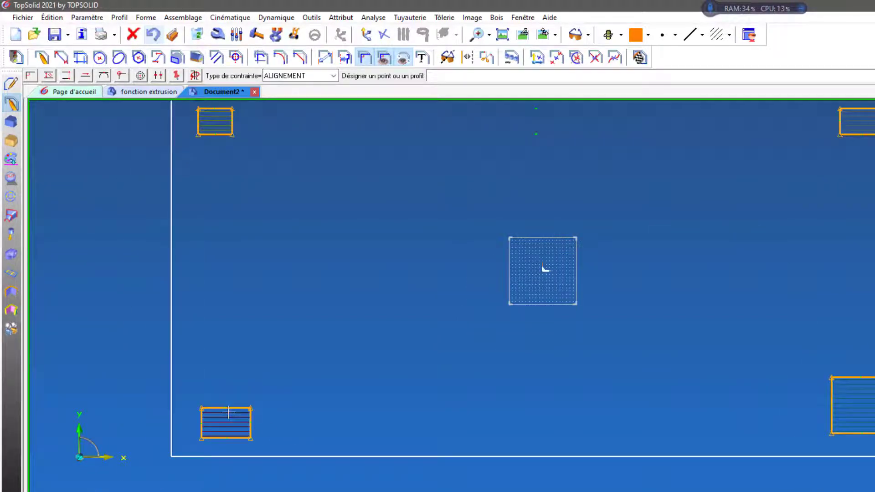
pyautogui.click(230, 408)
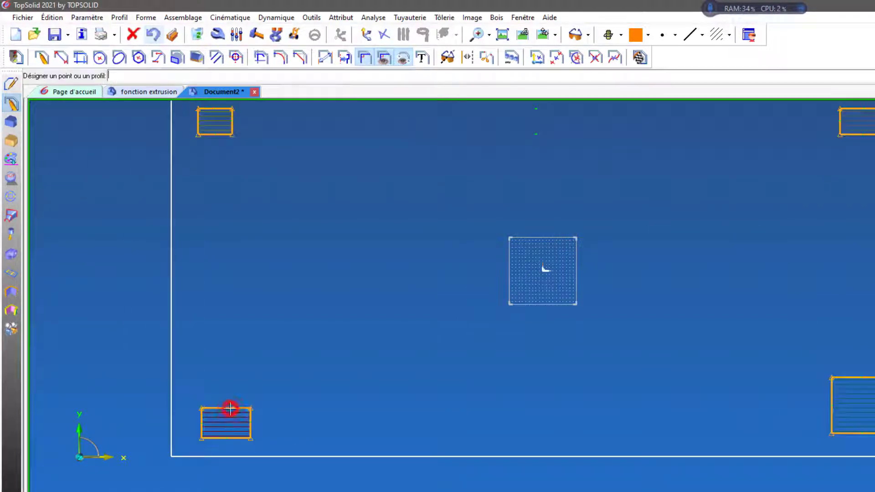
pyautogui.click(855, 378)
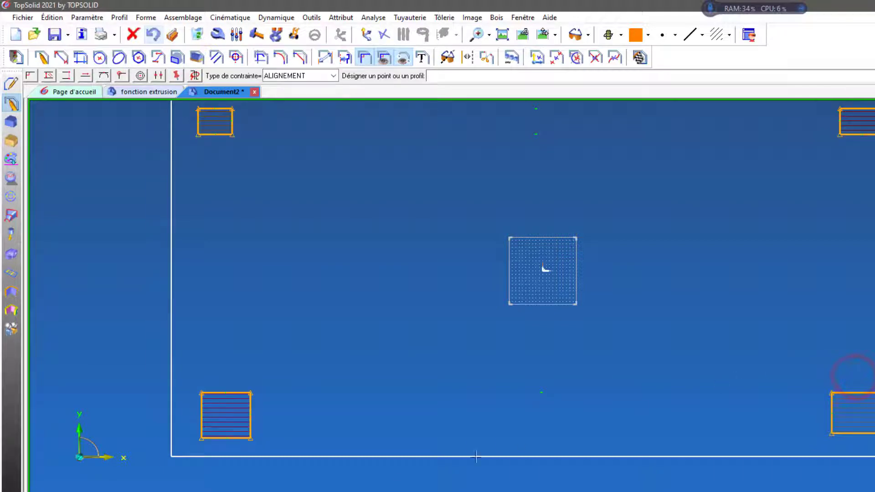
pyautogui.click(212, 438)
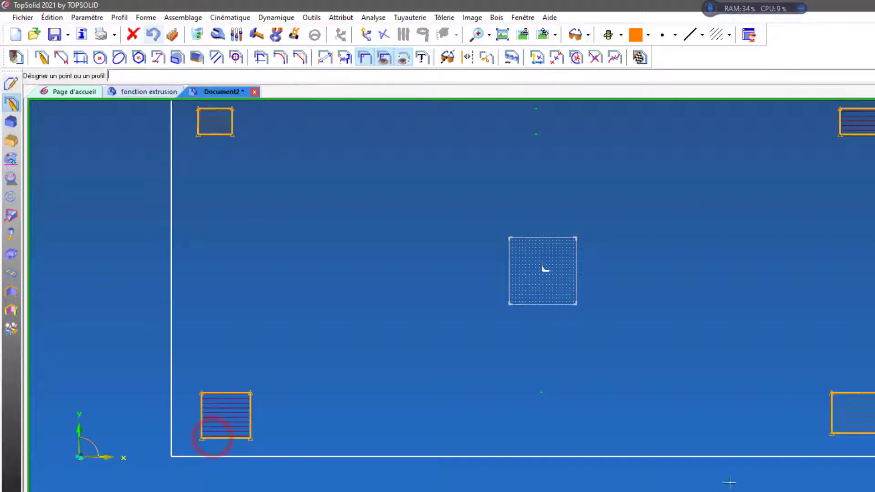
pyautogui.click(838, 433)
# Align the outer vertical edges of the two right-hand leg rectangles with each other, and likewise their inner vertical edges
pyautogui.scroll(-2, 546, 401)
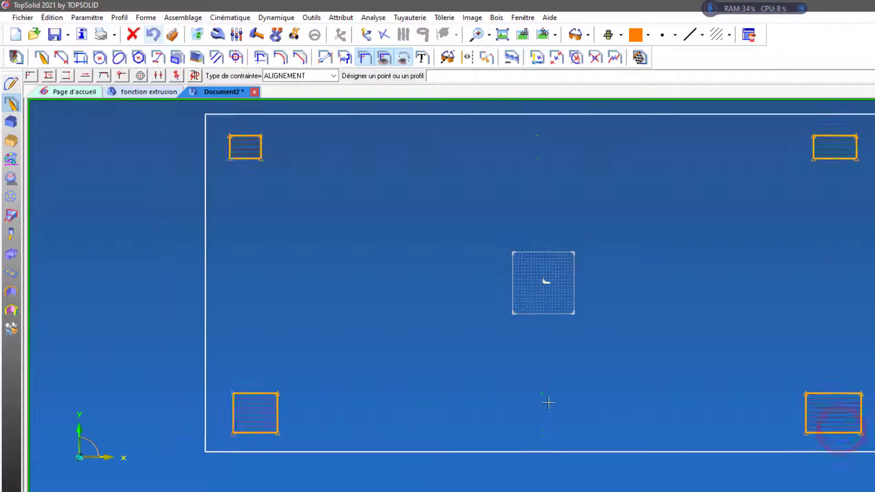
pyautogui.scroll(3, 865, 189)
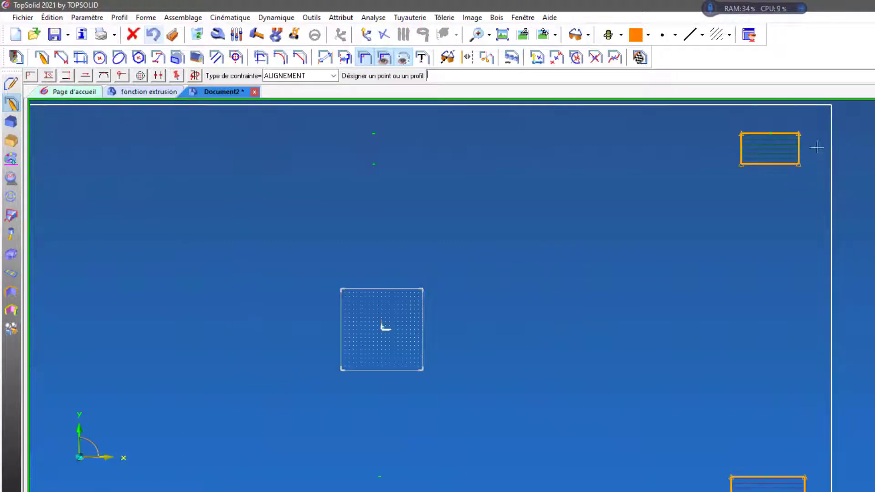
pyautogui.click(798, 144)
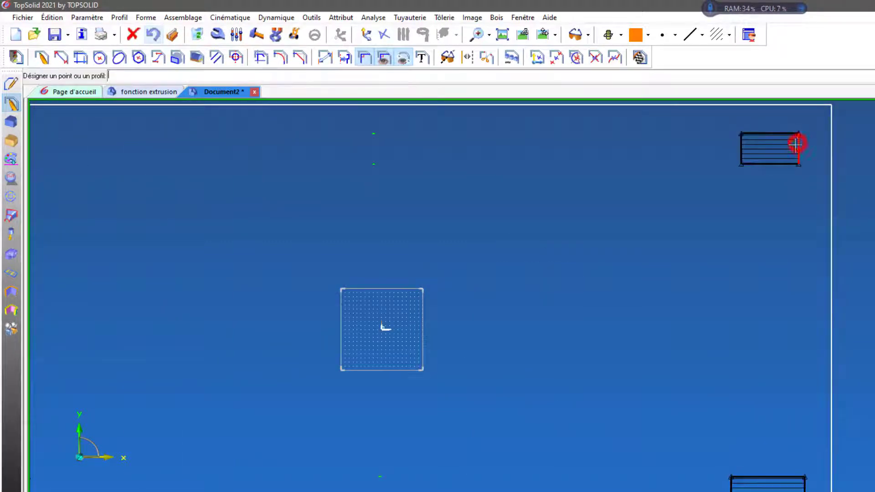
pyautogui.click(804, 484)
pyautogui.scroll(-1, 777, 312)
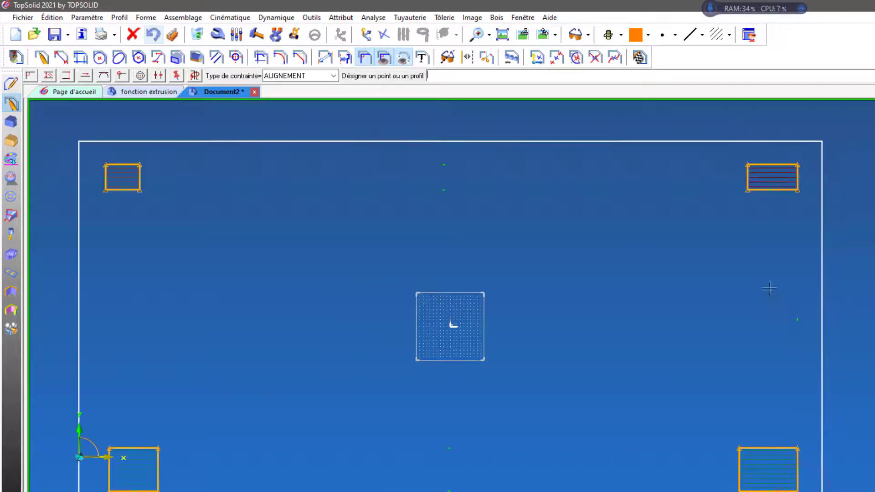
pyautogui.click(747, 175)
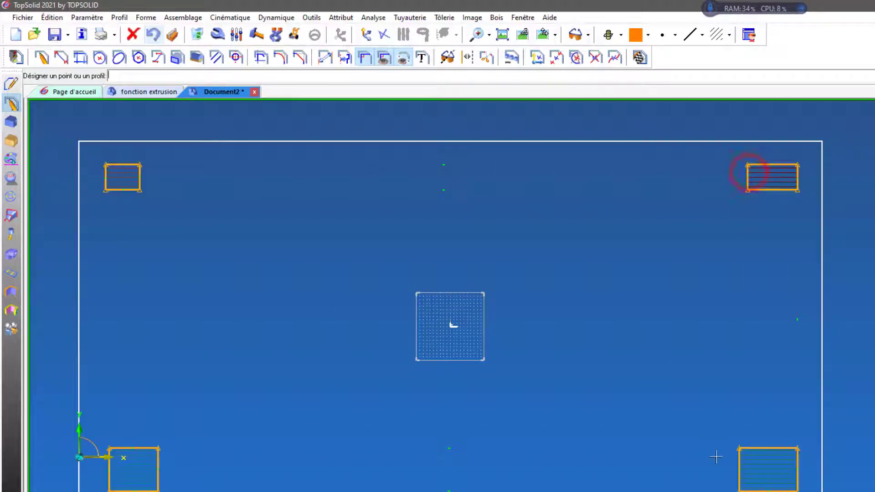
pyautogui.click(738, 457)
# Align the outer vertical edges of the two left-hand leg rectangles with each other, and likewise their inner vertical edges
pyautogui.scroll(-2, 770, 301)
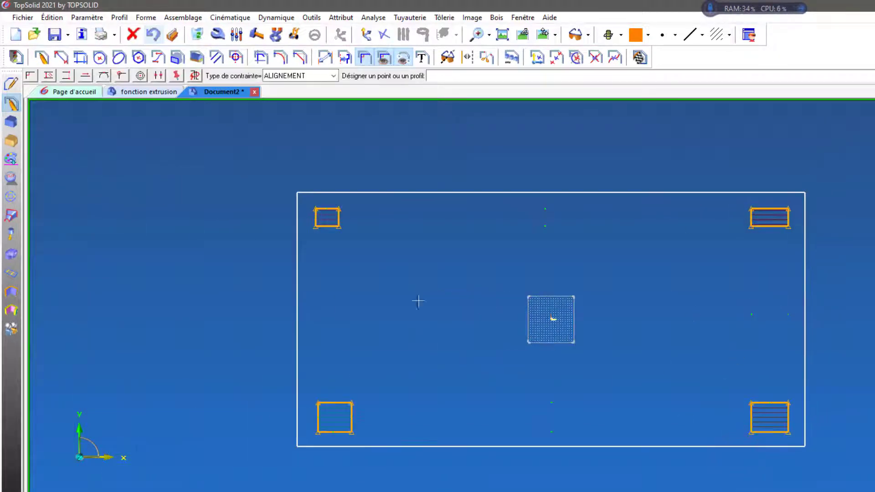
pyautogui.scroll(2, 314, 246)
pyautogui.click(318, 197)
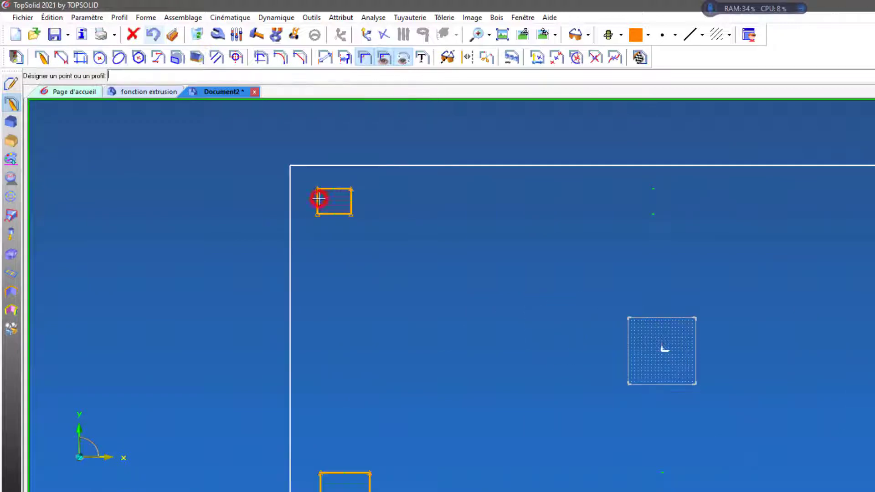
pyautogui.scroll(-1, 336, 260)
pyautogui.scroll(-1, 336, 260)
pyautogui.click(323, 416)
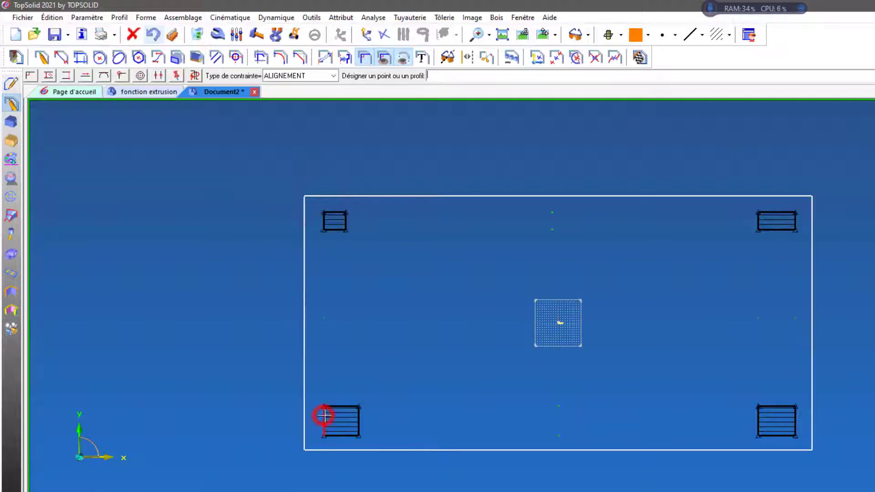
pyautogui.click(347, 216)
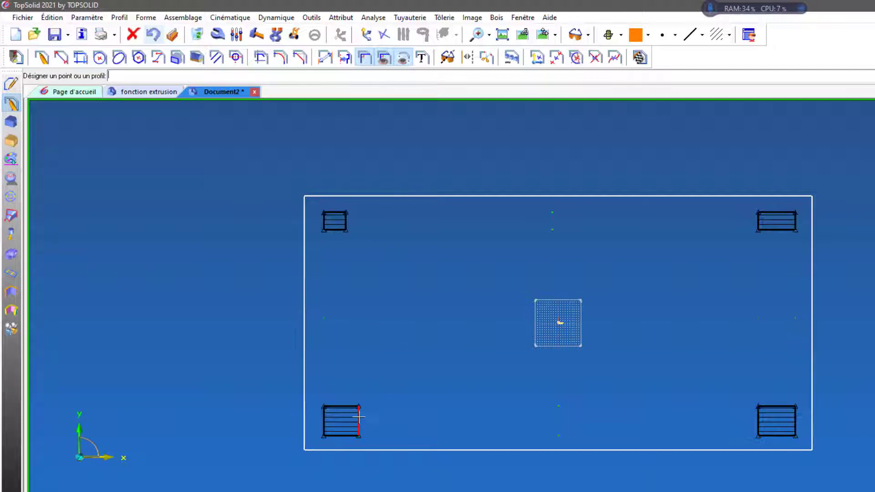
pyautogui.click(358, 417)
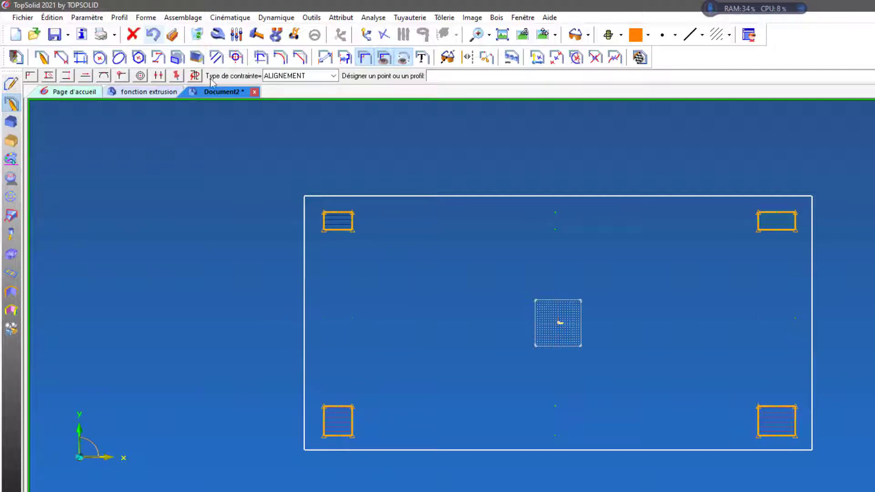
# Dimension the gap between the tabletop's top edge and the upper-left leg rectangle's top edge, and set it to 15 mm
pyautogui.click(325, 57)
pyautogui.scroll(1, 263, 189)
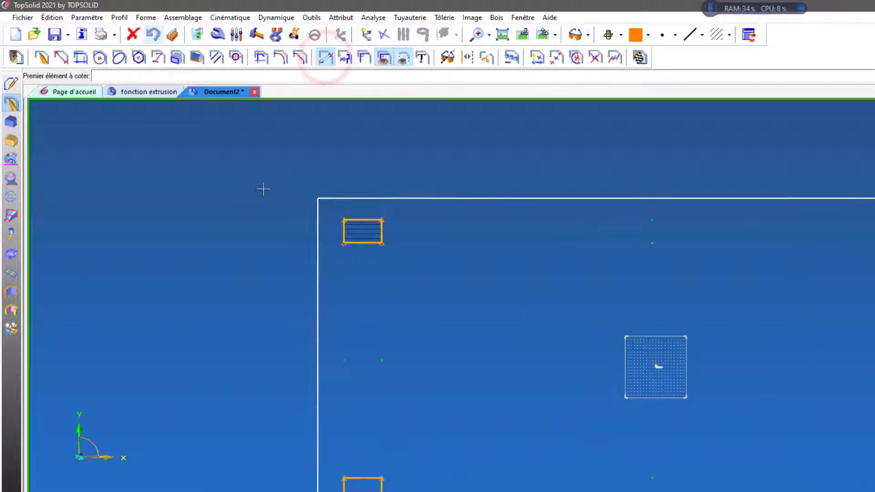
pyautogui.scroll(1, 262, 185)
pyautogui.click(357, 198)
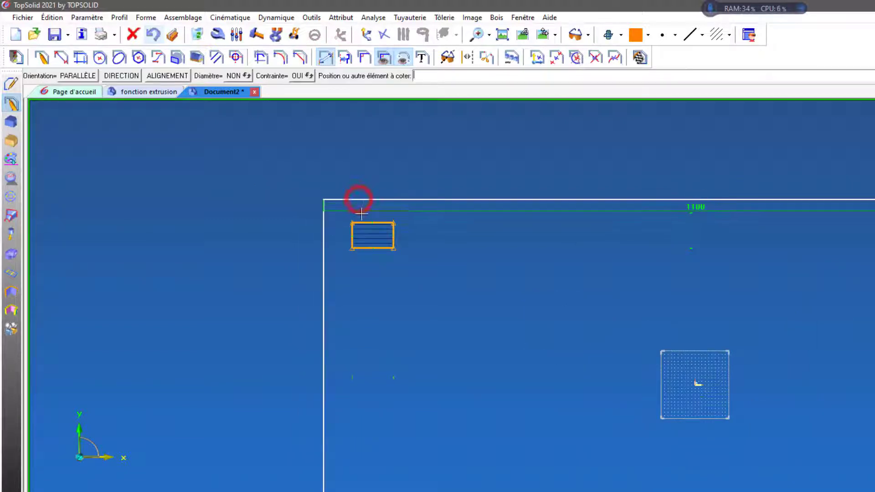
pyautogui.click(362, 222)
pyautogui.click(282, 207)
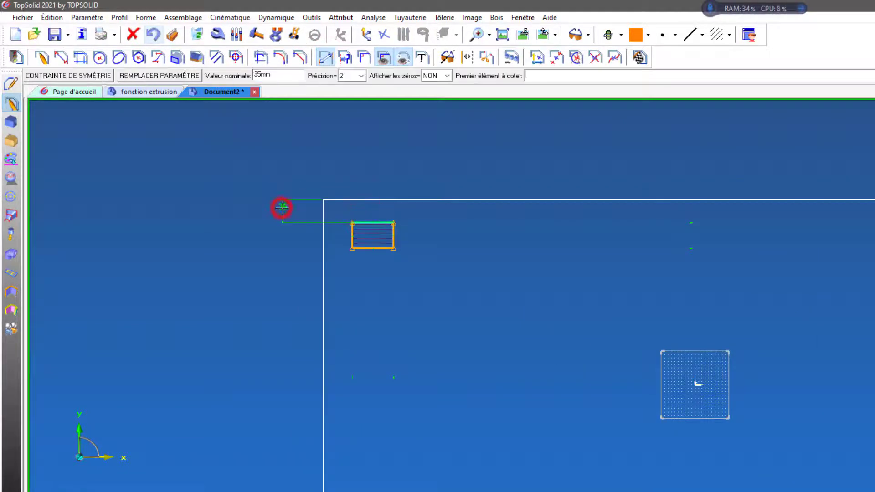
pyautogui.write('15')
pyautogui.press('Return')
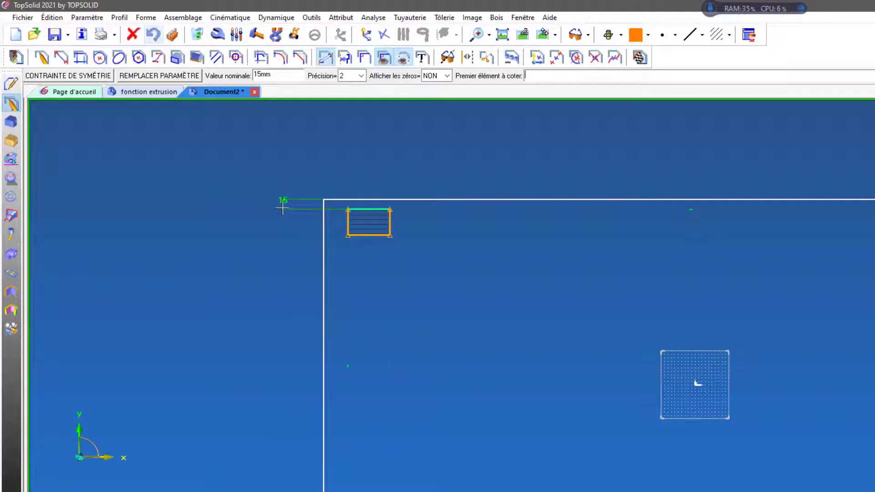
# Check the leg sizes in the fonction extrusion PDF in Acrobat, and dimension the upper-left leg rectangle's height as 45 mm in TopSolid
pyautogui.scroll(1, 282, 208)
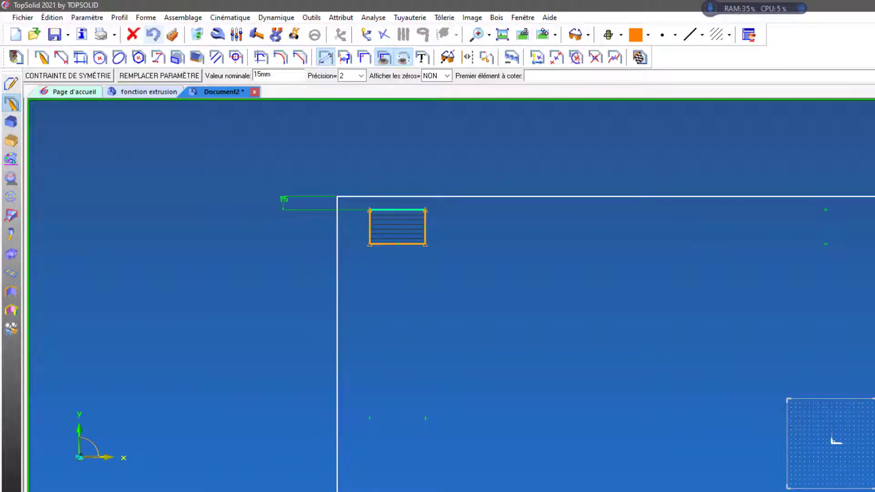
pyautogui.hotkey('alt', 'Tab')
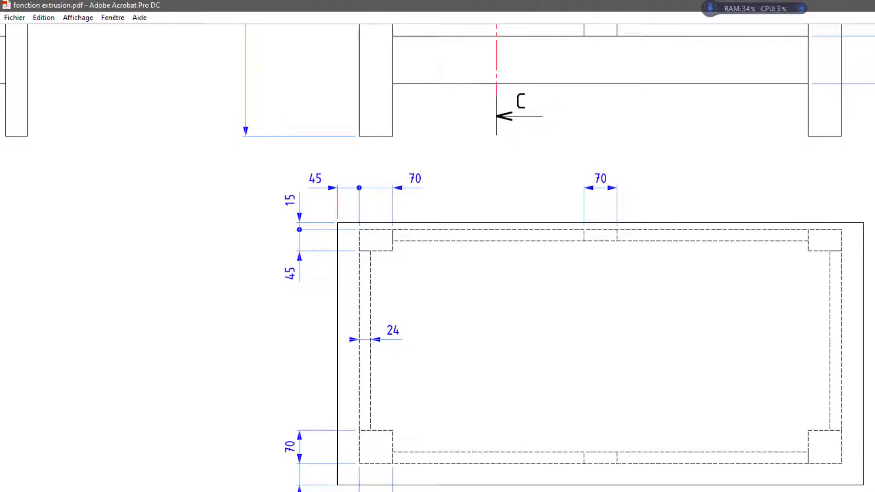
pyautogui.hotkey('alt', 'Tab')
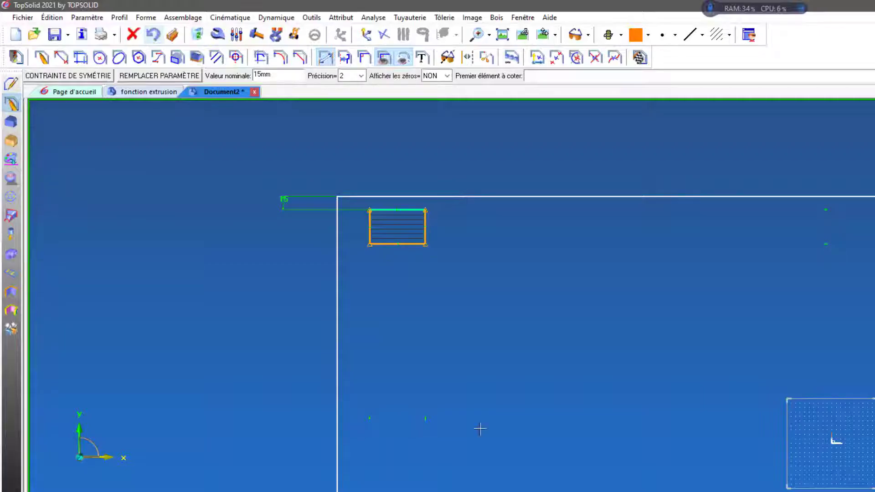
pyautogui.click(369, 231)
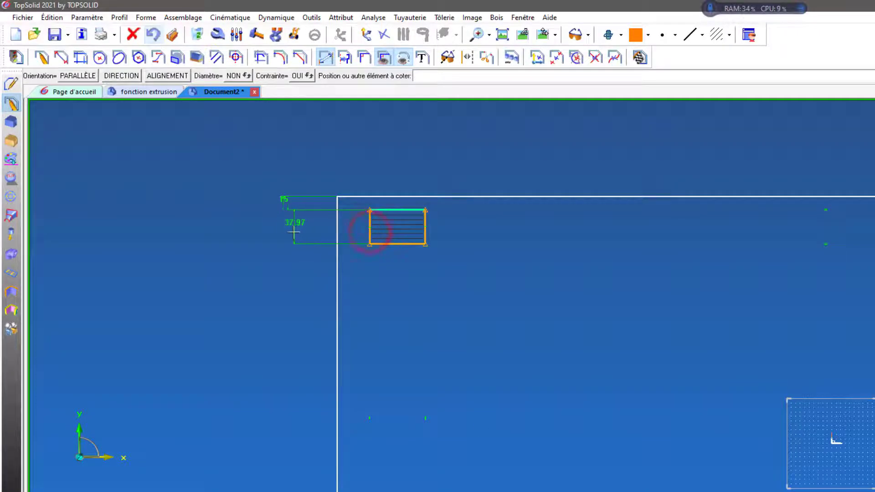
pyautogui.click(285, 234)
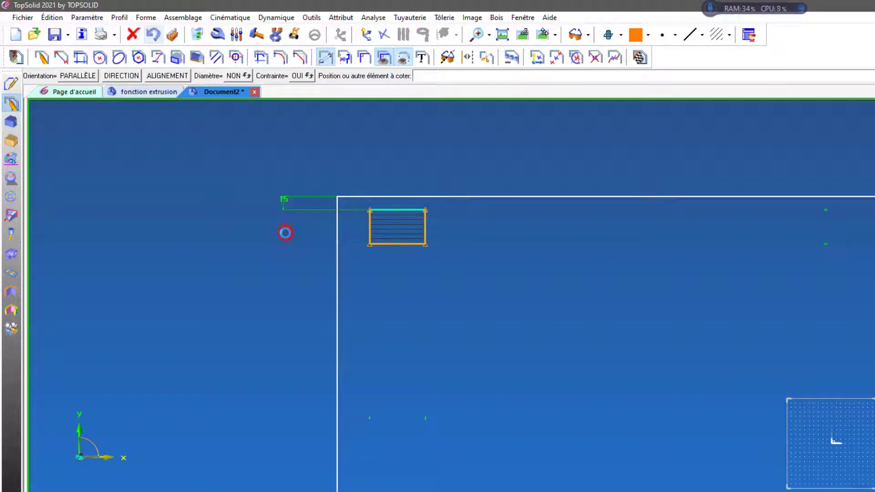
pyautogui.press('Return')
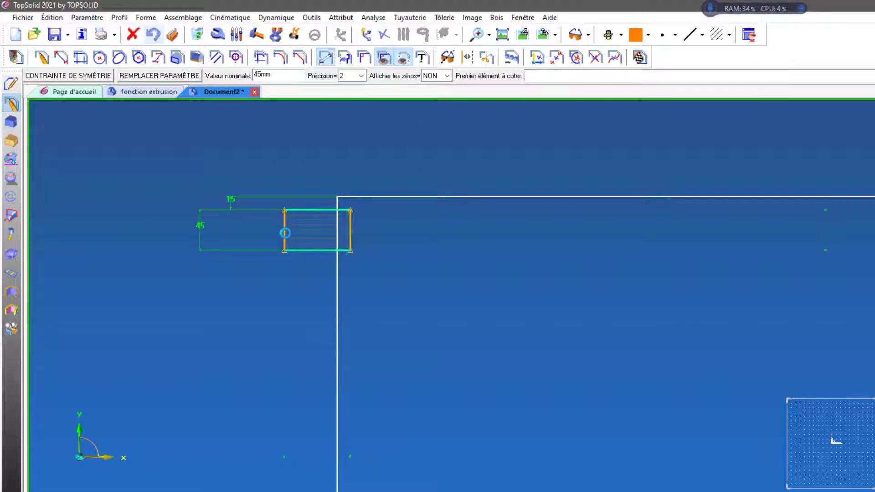
# Dimension the height of the lower-left leg rectangle and set it to 70 mm
pyautogui.scroll(-4, 342, 182)
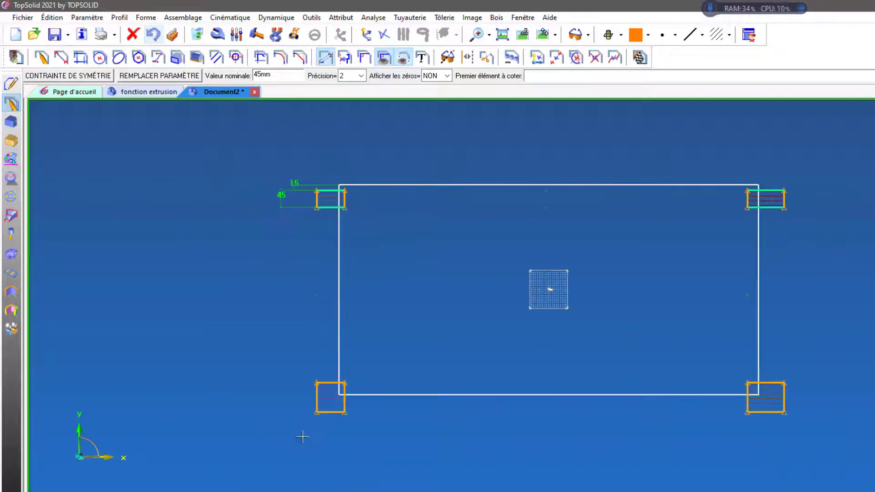
pyautogui.scroll(3, 302, 437)
pyautogui.scroll(1, 303, 437)
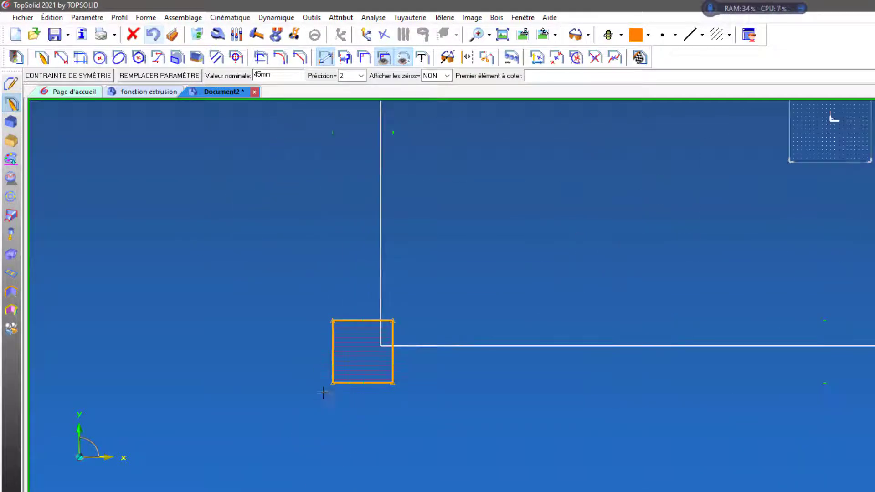
pyautogui.click(332, 358)
pyautogui.click(300, 349)
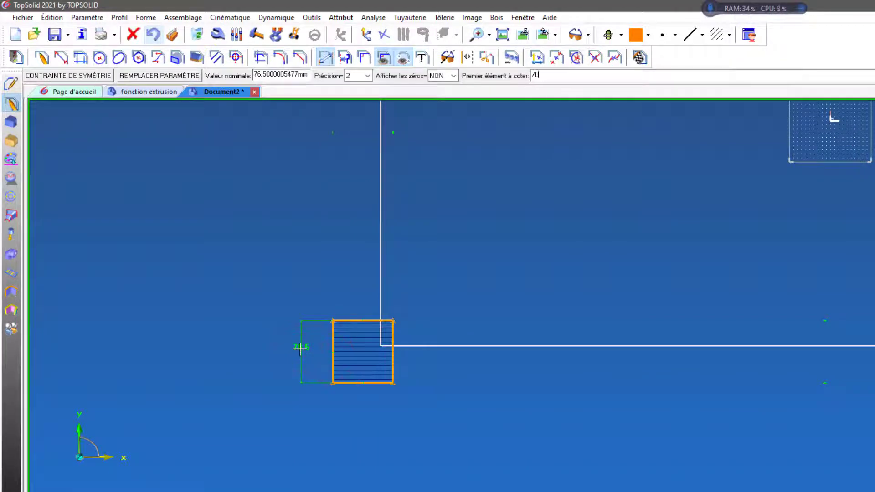
pyautogui.write('70')
pyautogui.press('Return')
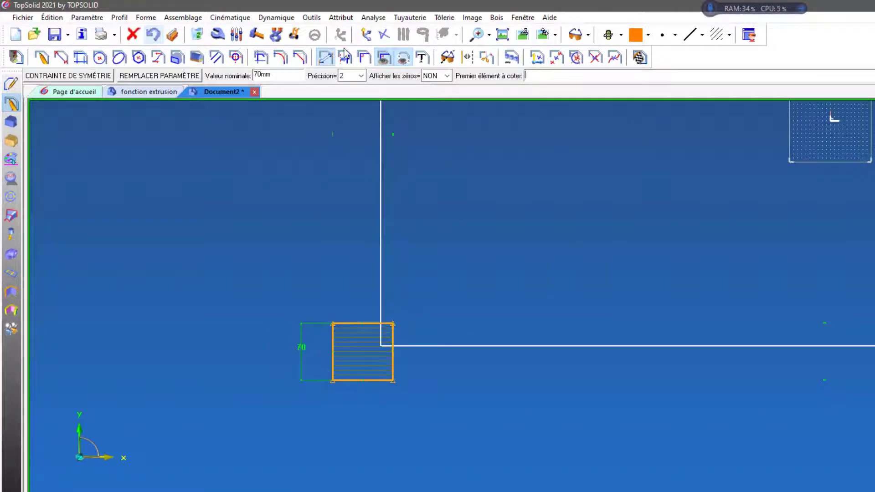
# Move the lower-left leg rectangle upward so that it sits above the tabletop's bottom edge
pyautogui.click(295, 35)
pyautogui.click(351, 324)
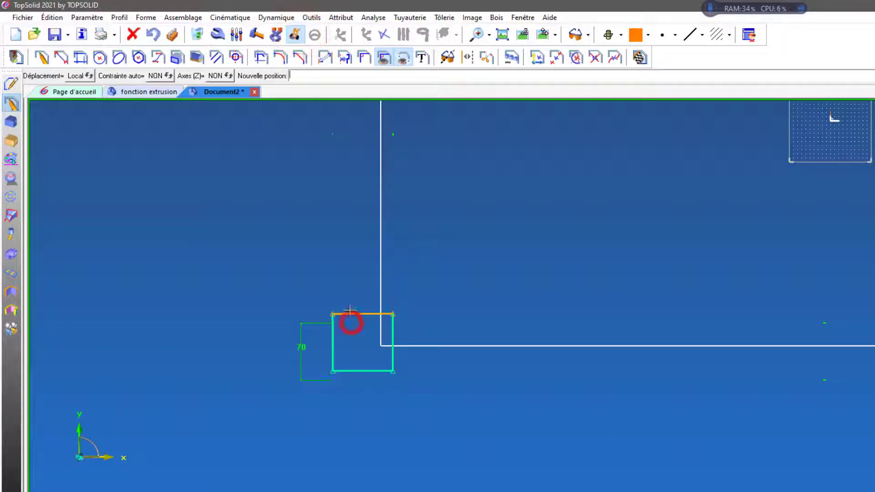
pyautogui.click(357, 245)
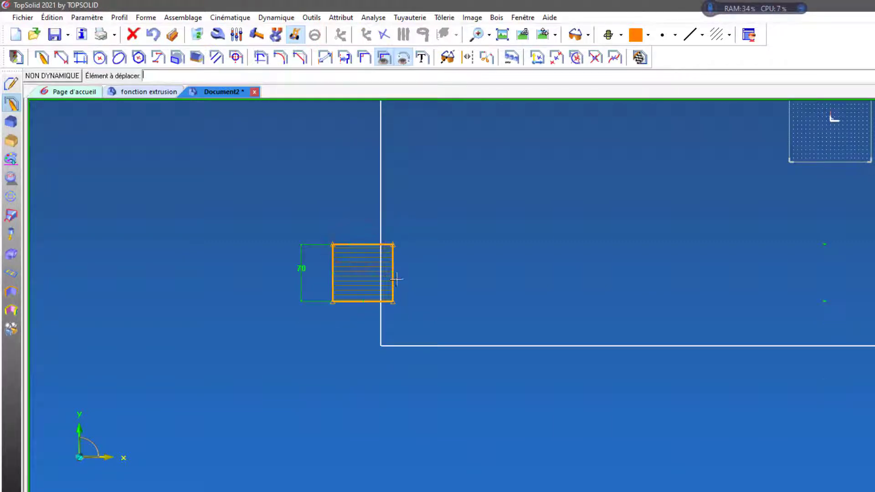
# Move the right and left edges of the lower-left leg rectangle inward so that it lies within the tabletop outline
pyautogui.scroll(-5, 333, 345)
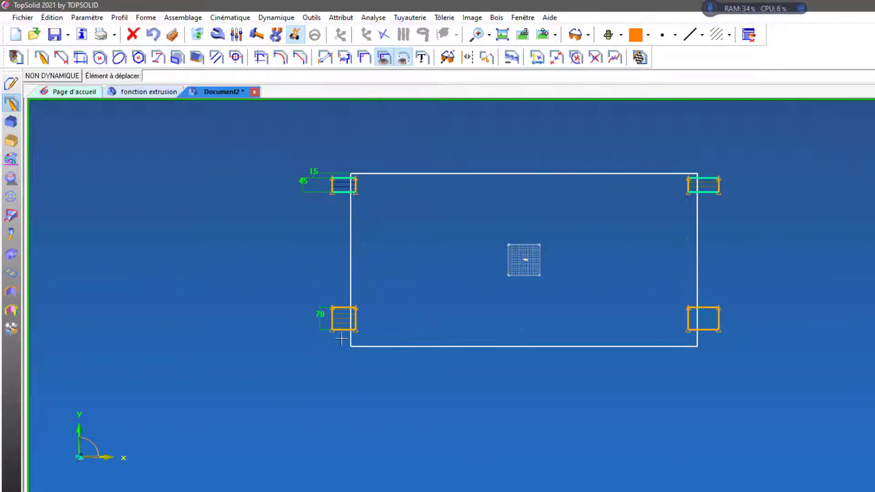
pyautogui.scroll(1, 341, 339)
pyautogui.click(358, 316)
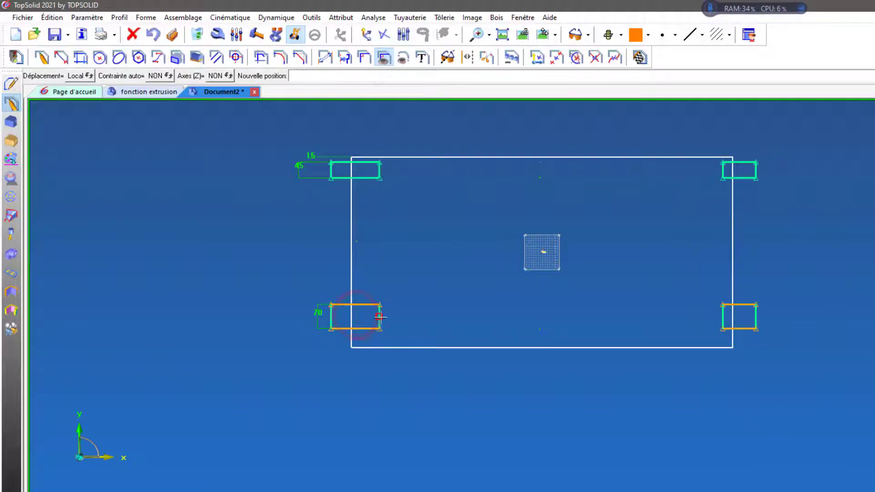
pyautogui.click(384, 315)
pyautogui.click(331, 319)
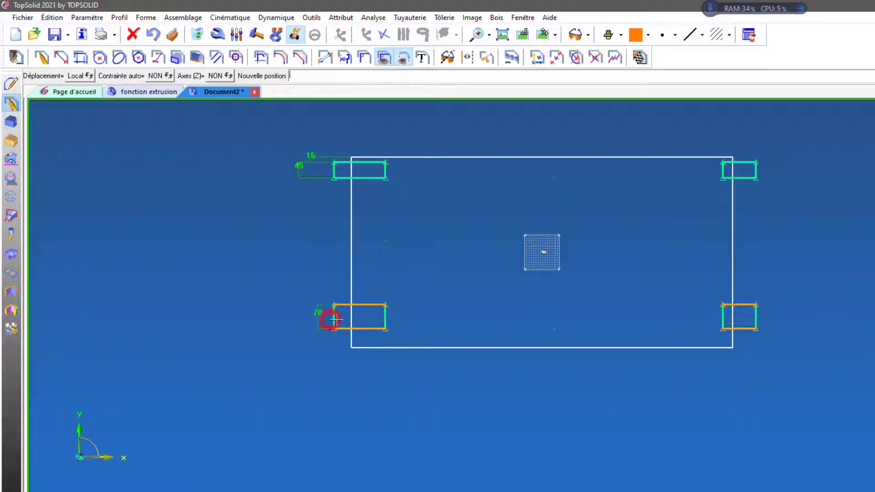
pyautogui.click(358, 316)
# Dimension the gap between the tabletop's left edge and the lower-left leg rectangle's left edge, and set it to 45 mm
pyautogui.scroll(3, 359, 365)
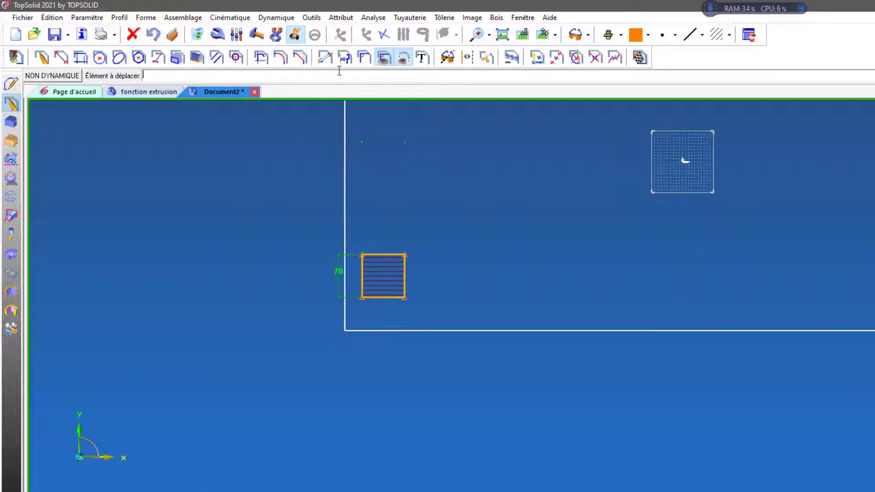
pyautogui.click(325, 57)
pyautogui.scroll(2, 332, 273)
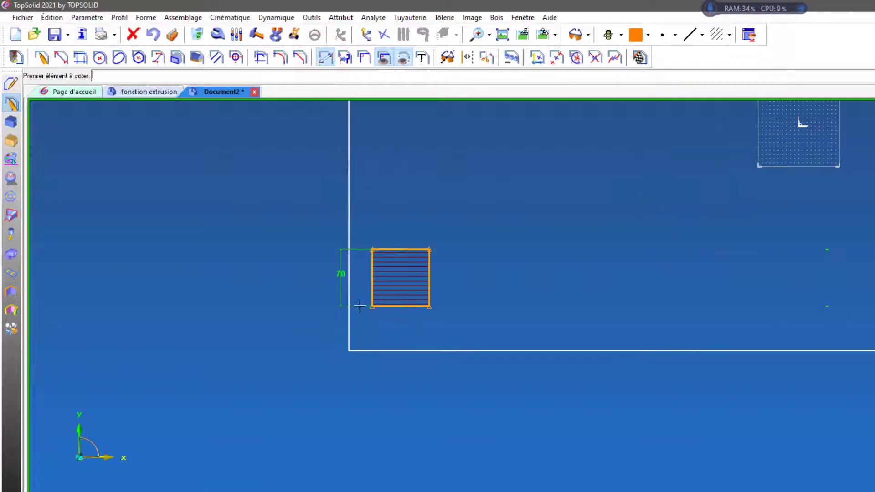
pyautogui.click(371, 289)
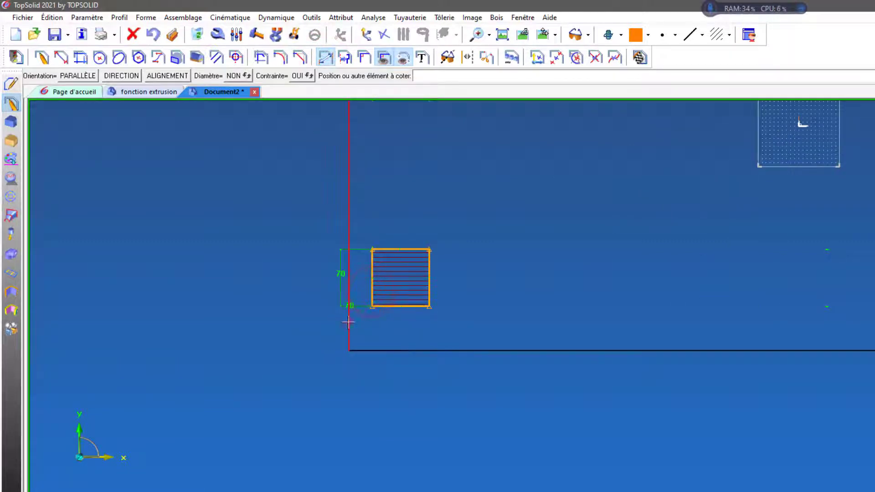
pyautogui.click(348, 322)
pyautogui.click(349, 409)
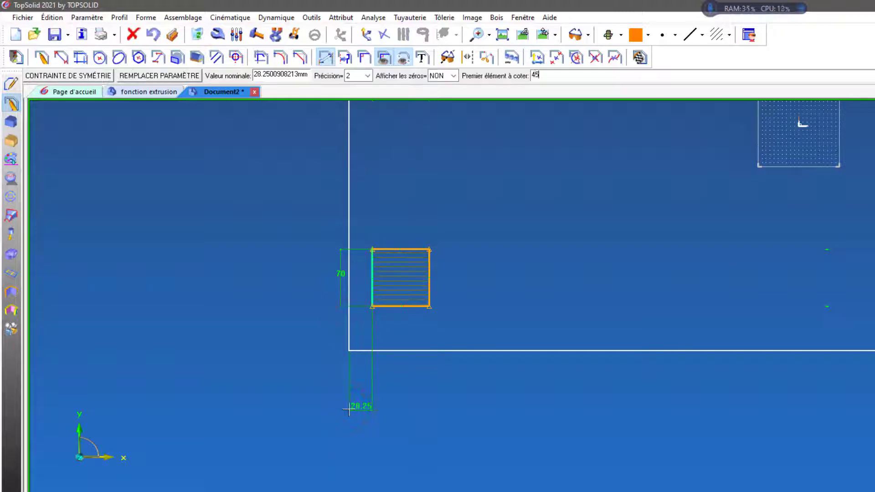
pyautogui.press('Return')
# Dimension the gap between the tabletop's bottom edge and the lower-left leg rectangle's bottom edge, and set it to 45 mm
pyautogui.scroll(2, 348, 409)
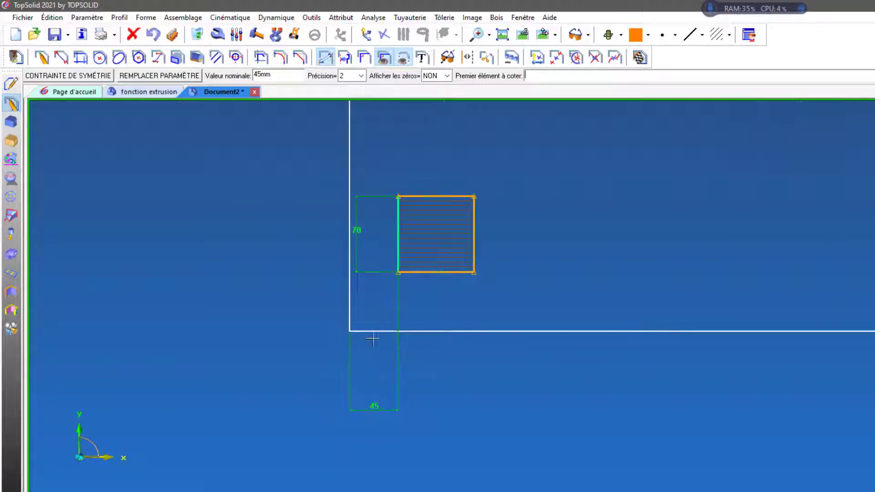
pyautogui.click(416, 272)
pyautogui.click(407, 330)
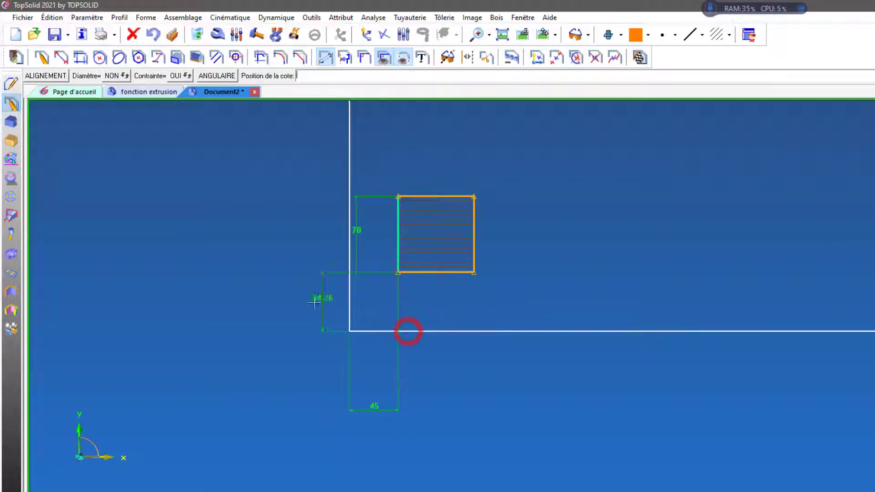
pyautogui.click(308, 297)
pyautogui.press('Return')
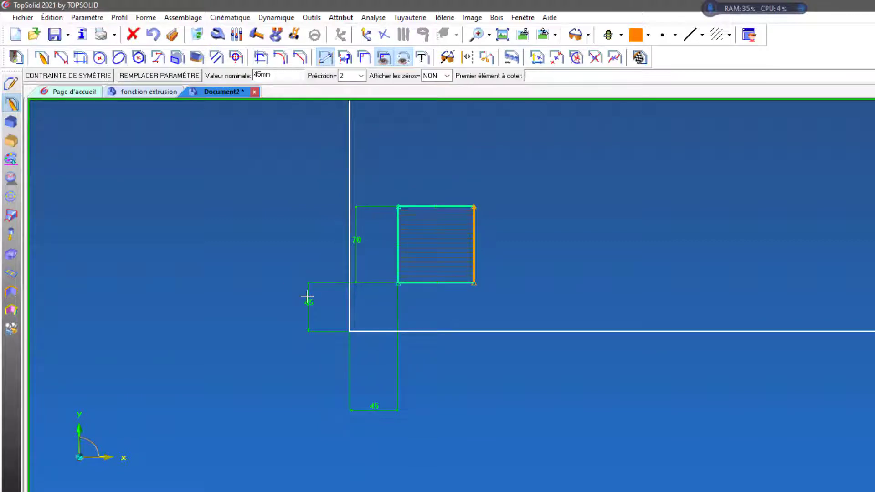
# Move the left and right edges of the lower-right leg rectangle inward so that it lies within the tabletop outline
pyautogui.scroll(-5, 307, 297)
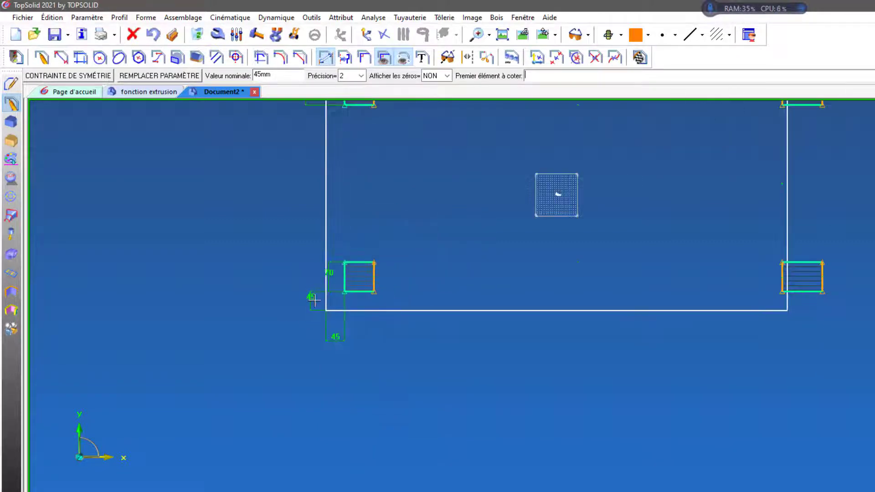
pyautogui.scroll(1, 750, 296)
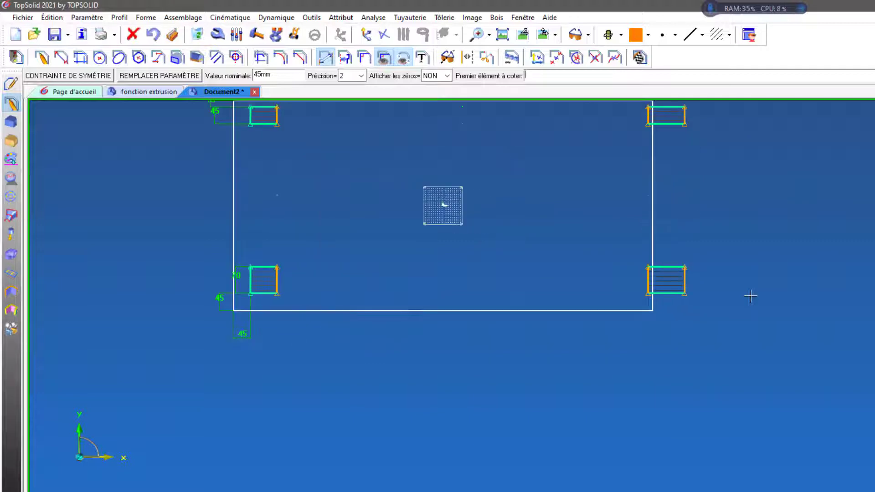
pyautogui.click(294, 34)
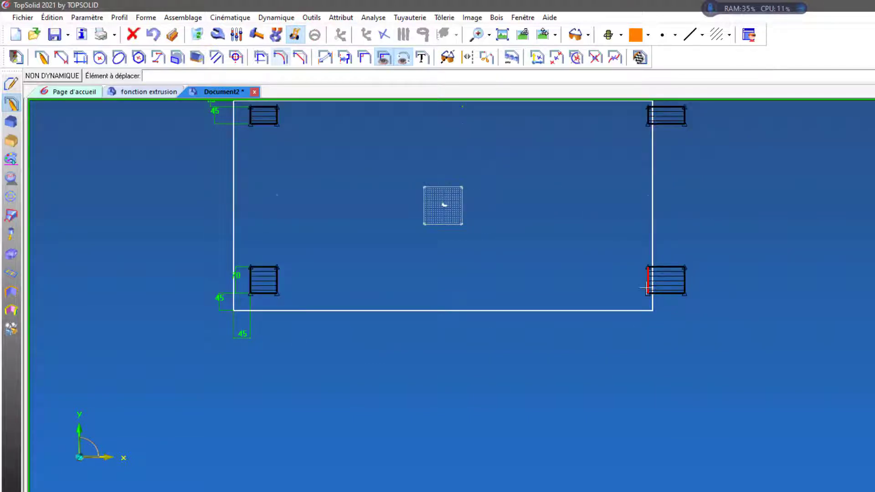
pyautogui.click(646, 286)
pyautogui.click(569, 279)
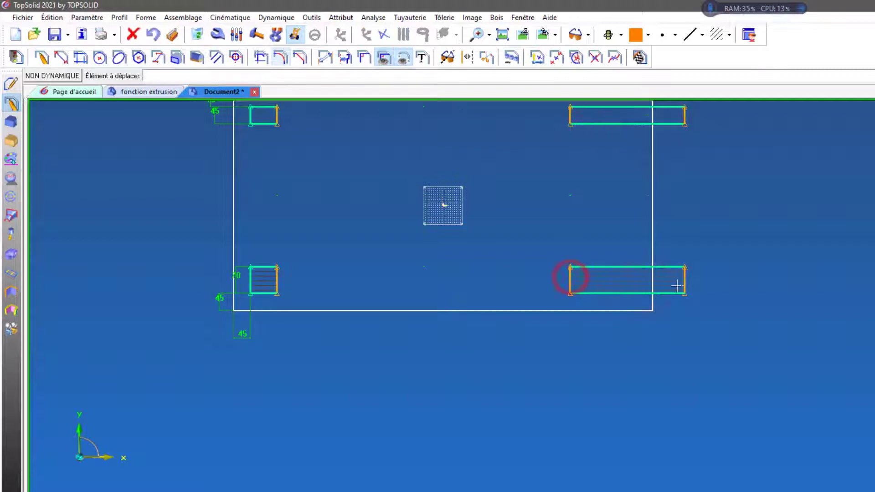
pyautogui.click(683, 286)
pyautogui.click(629, 277)
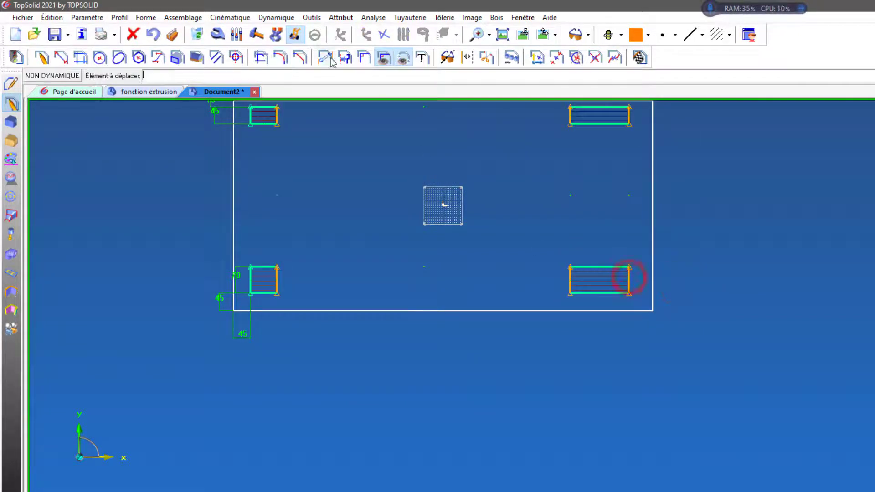
# Dimension the gap between the tabletop's right edge and the lower-right leg rectangle's right edge, and set it to 45 mm
pyautogui.click(326, 56)
pyautogui.scroll(4, 451, 276)
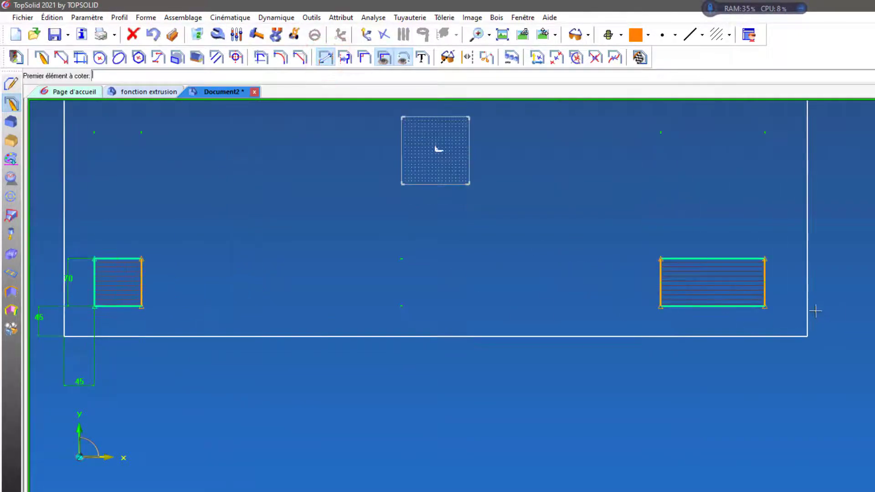
pyautogui.click(807, 304)
pyautogui.click(766, 286)
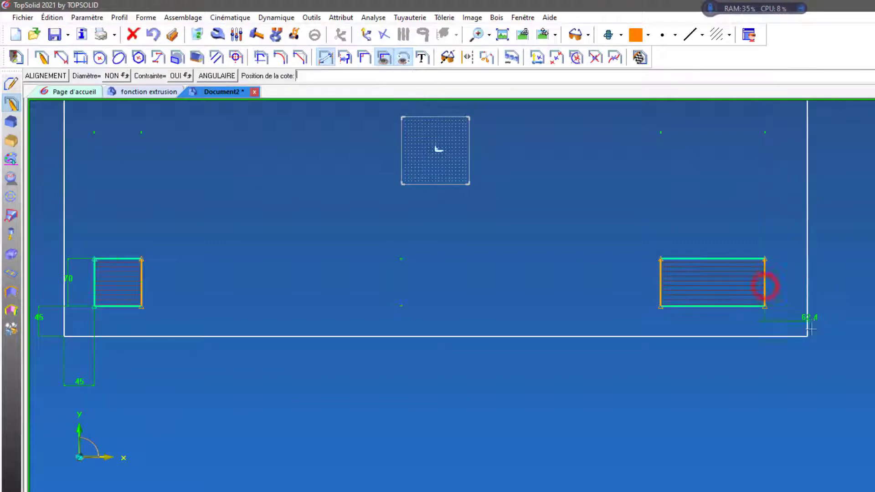
pyautogui.click(783, 368)
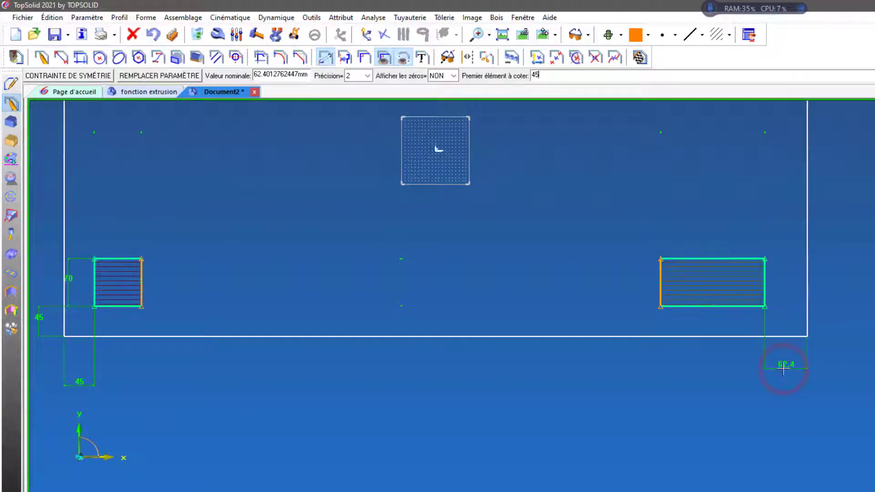
pyautogui.write('45')
pyautogui.press('Return')
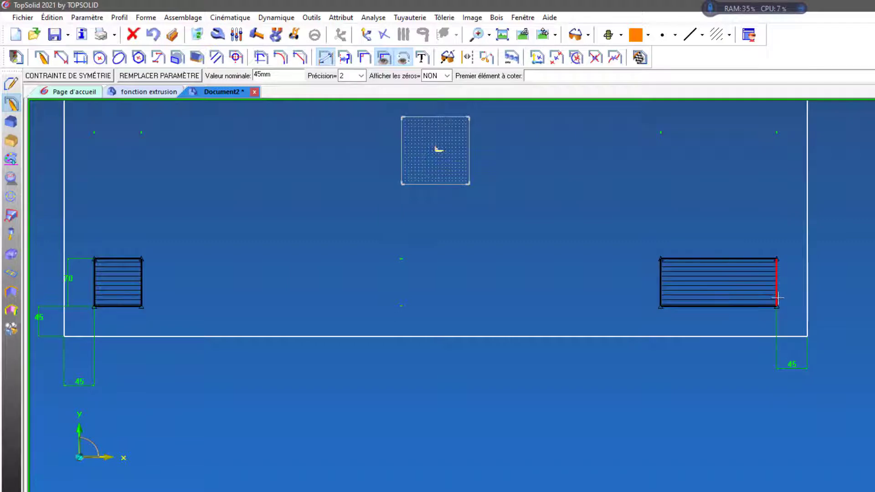
# Try to dimension the gap between the lower-right leg rectangle and the tabletop's bottom edge, and delete that dimension
pyautogui.click(767, 309)
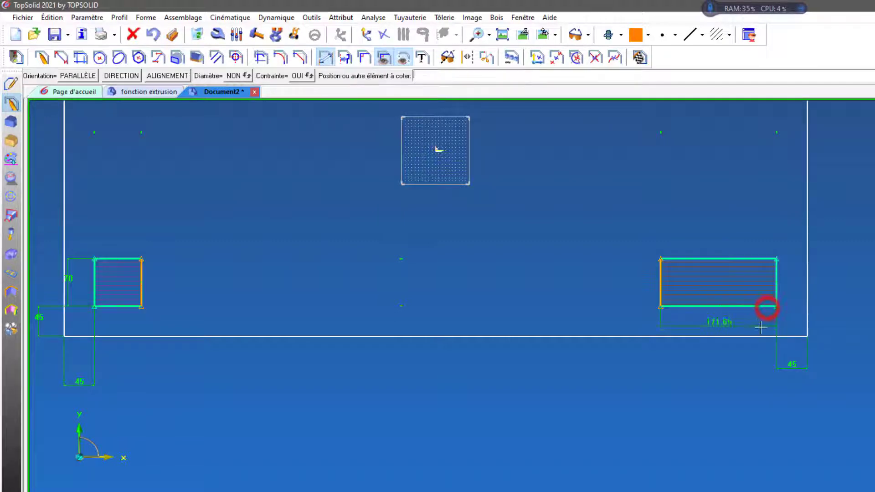
pyautogui.click(758, 337)
pyautogui.click(850, 326)
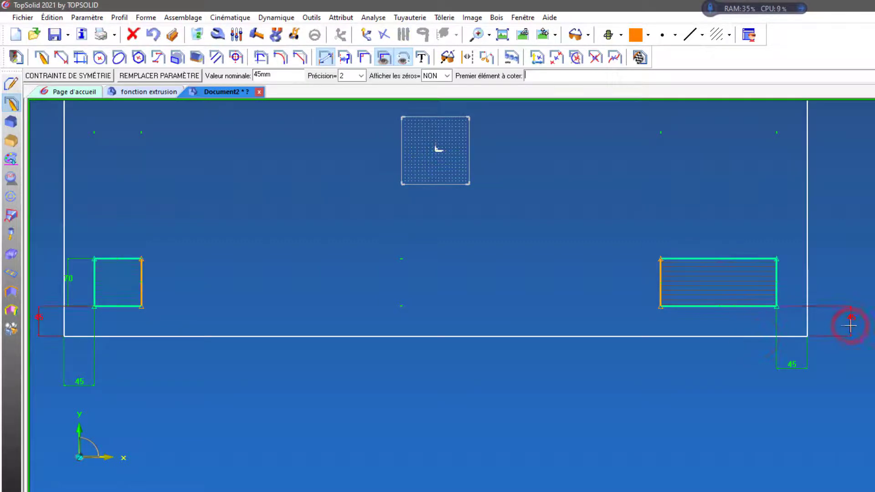
pyautogui.scroll(-2, 734, 336)
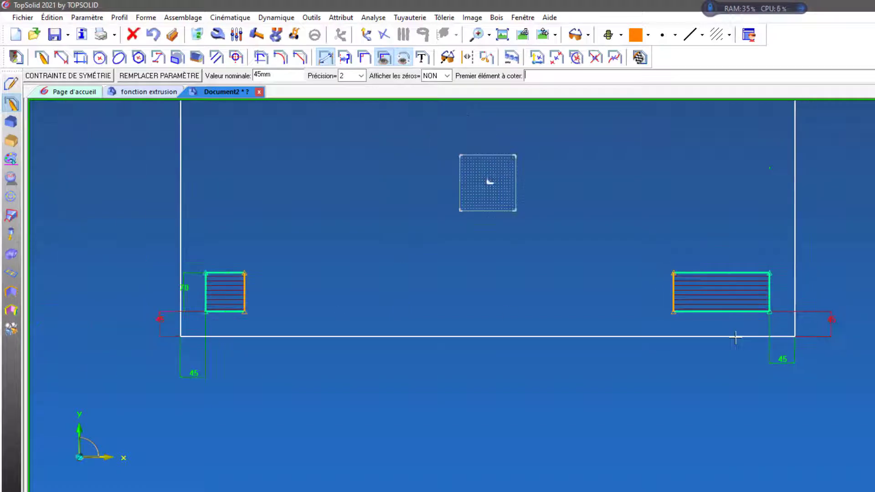
pyautogui.click(199, 34)
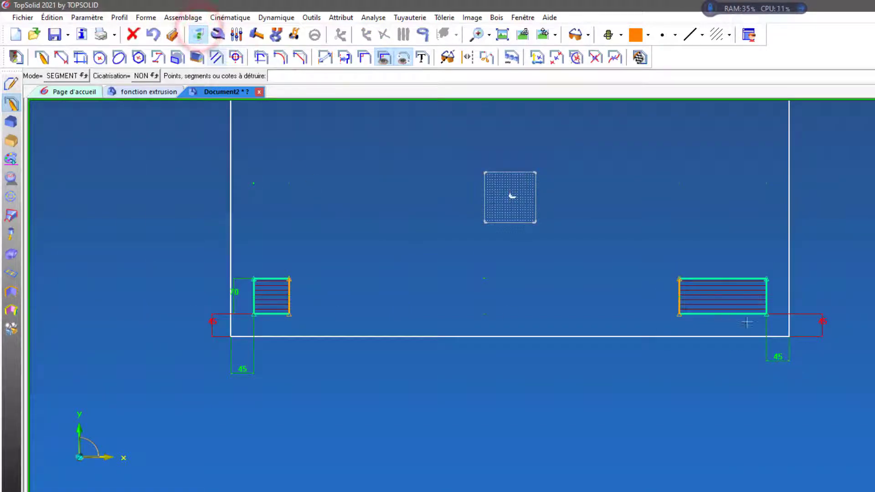
pyautogui.click(820, 325)
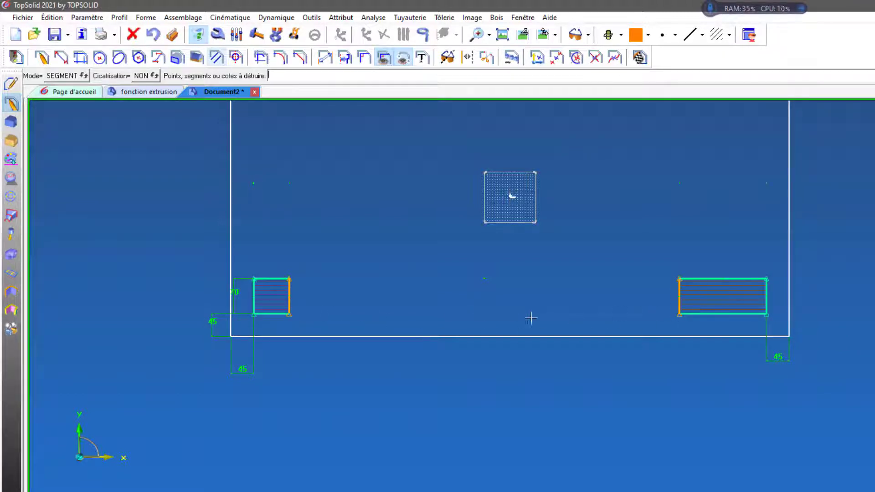
pyautogui.scroll(2, 487, 317)
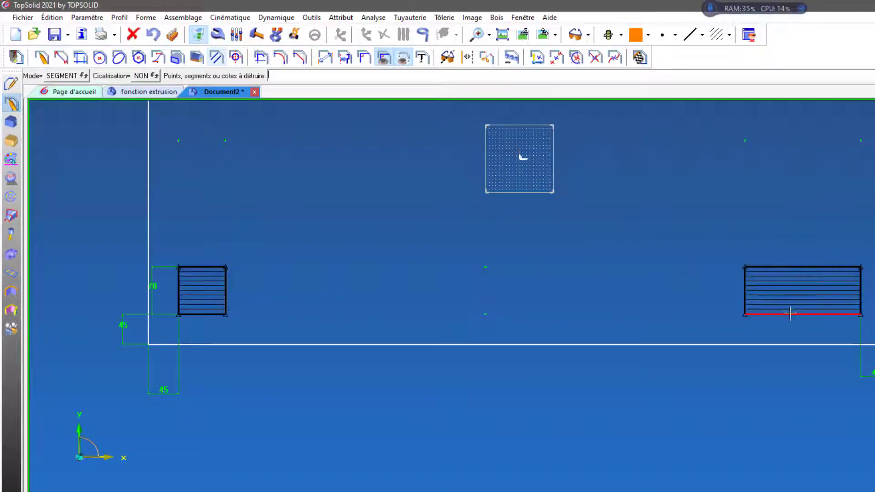
pyautogui.scroll(-2, 706, 411)
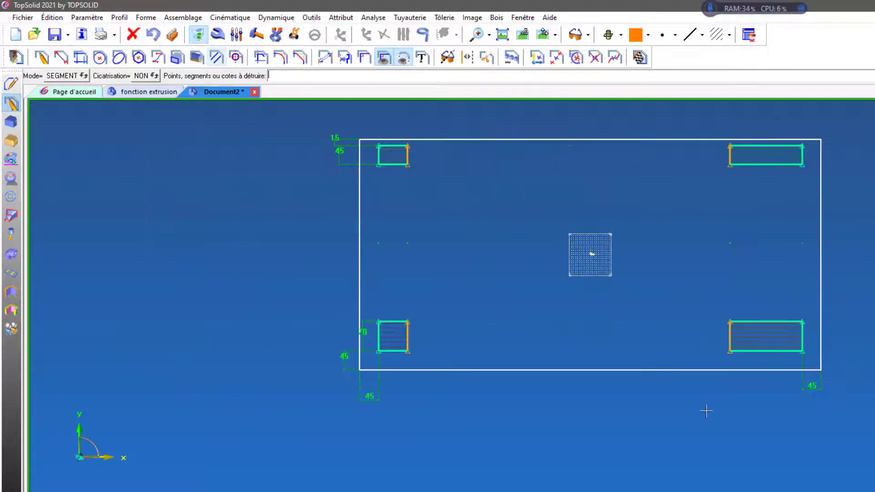
pyautogui.scroll(3, 425, 126)
pyautogui.scroll(-2, 513, 182)
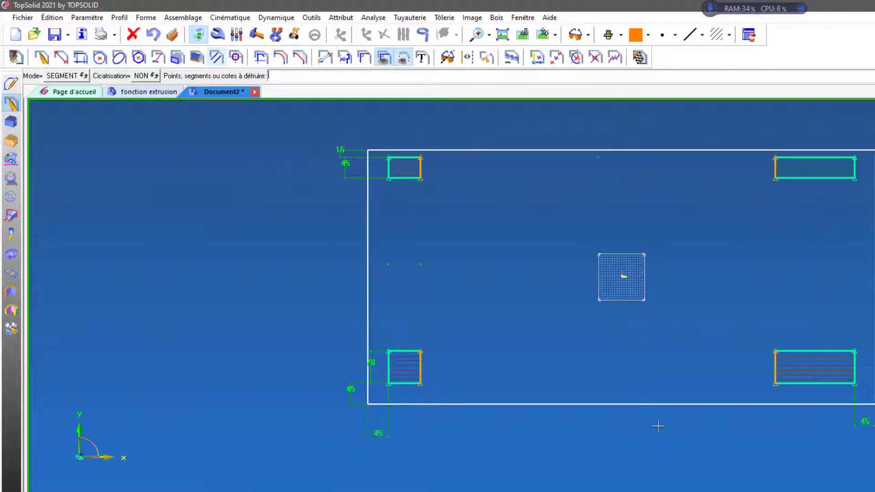
pyautogui.scroll(1, 461, 375)
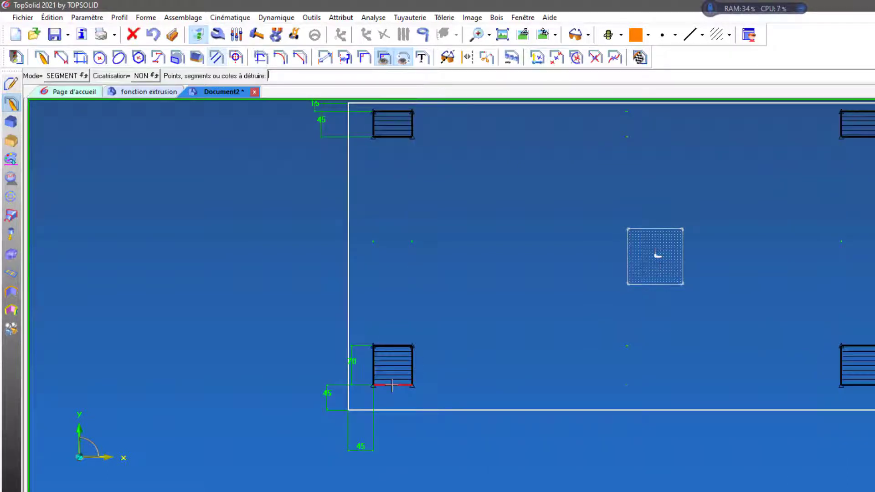
pyautogui.click(391, 345)
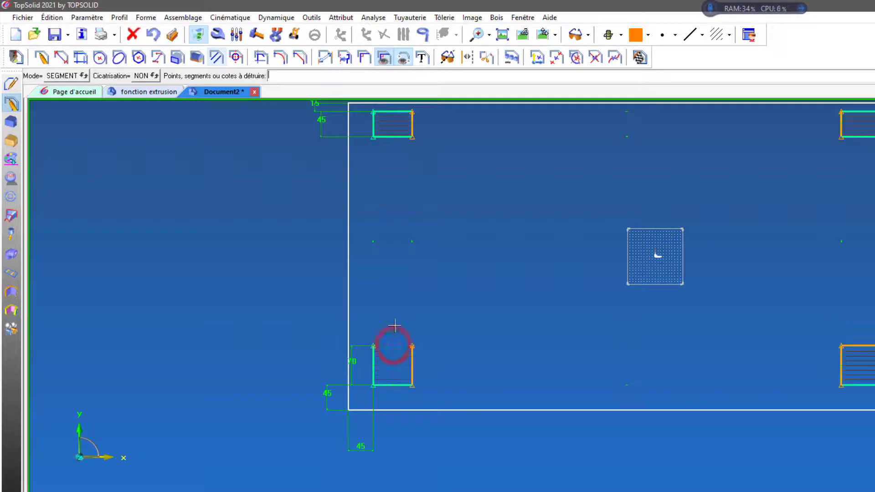
pyautogui.click(153, 34)
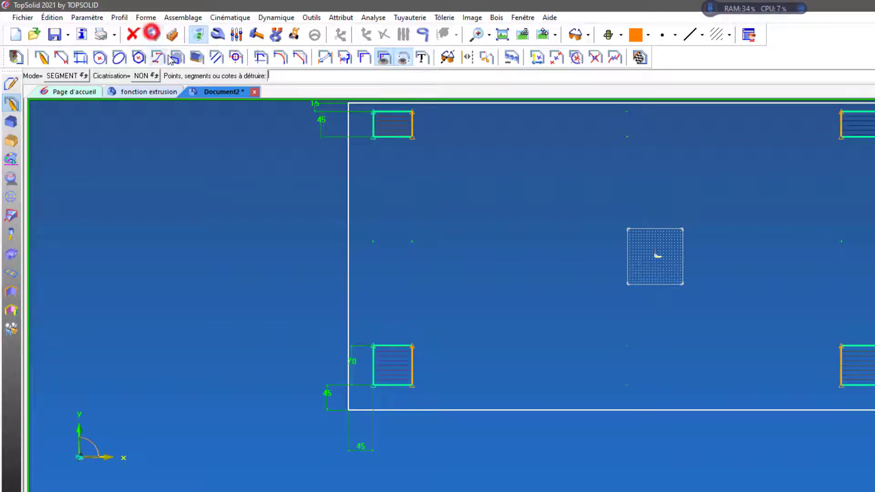
# Dimension the width of the lower-left leg rectangle at 70 mm, and delete that dimension
pyautogui.click(325, 57)
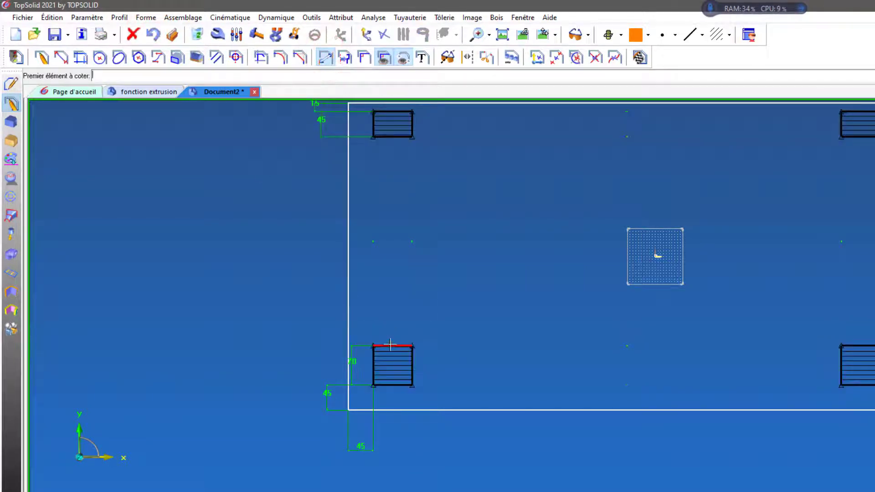
pyautogui.click(390, 345)
pyautogui.click(395, 328)
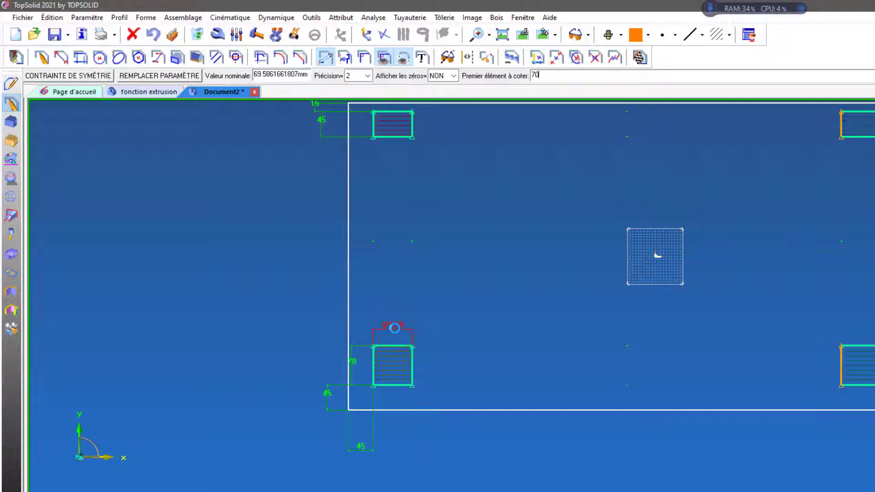
pyautogui.press('Return')
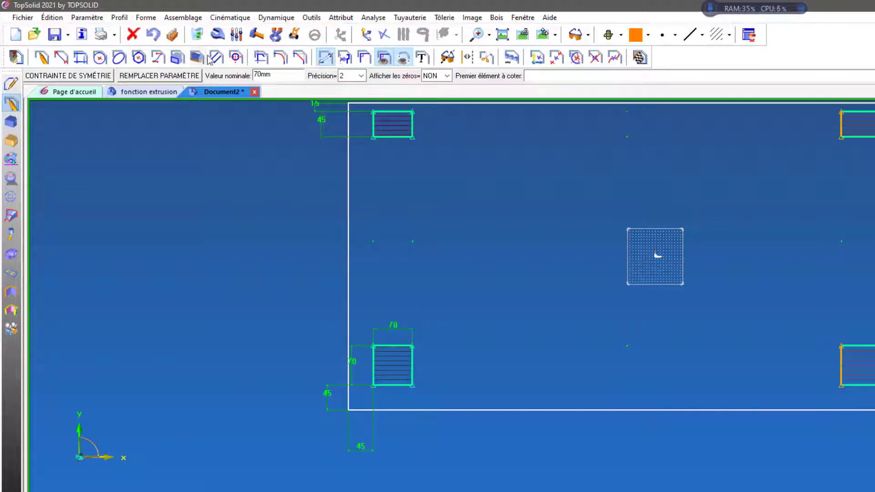
pyautogui.click(197, 34)
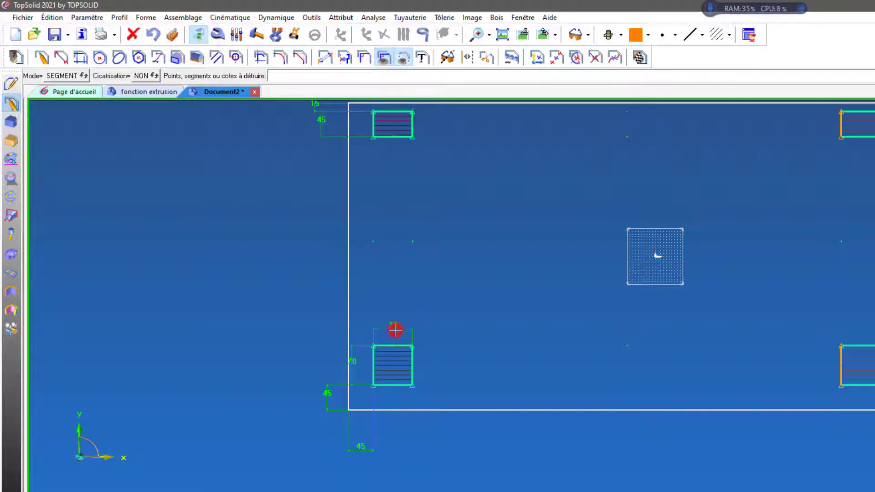
pyautogui.click(395, 330)
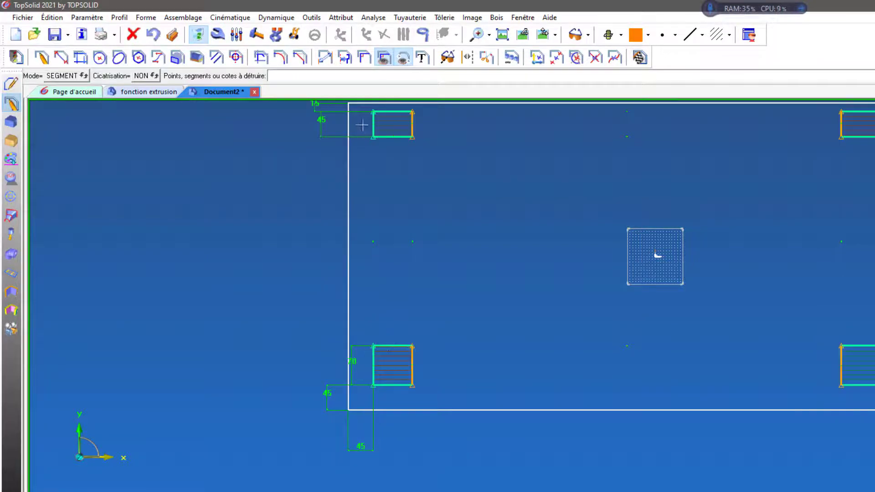
# Apply a same-length constraint (MÊME LONGUEUR) between the left and top edges of the lower-left leg rectangle
pyautogui.click(364, 58)
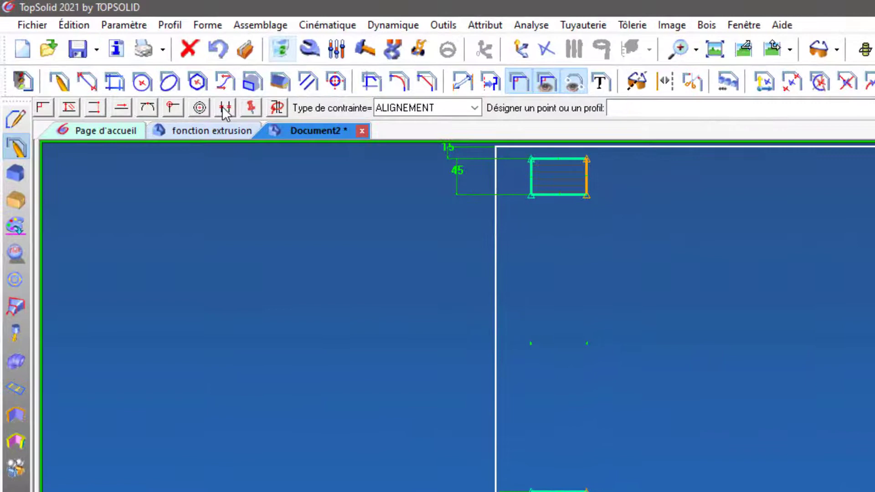
pyautogui.click(224, 110)
pyautogui.scroll(3, 547, 487)
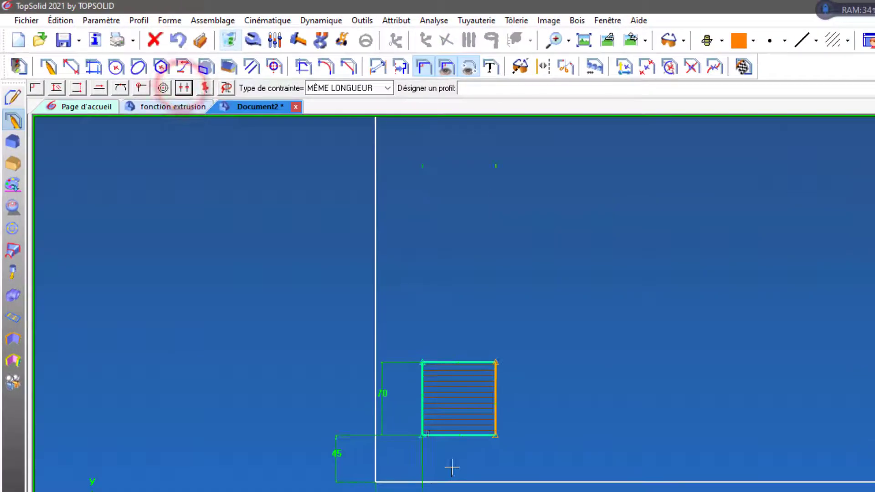
pyautogui.click(423, 420)
pyautogui.click(446, 362)
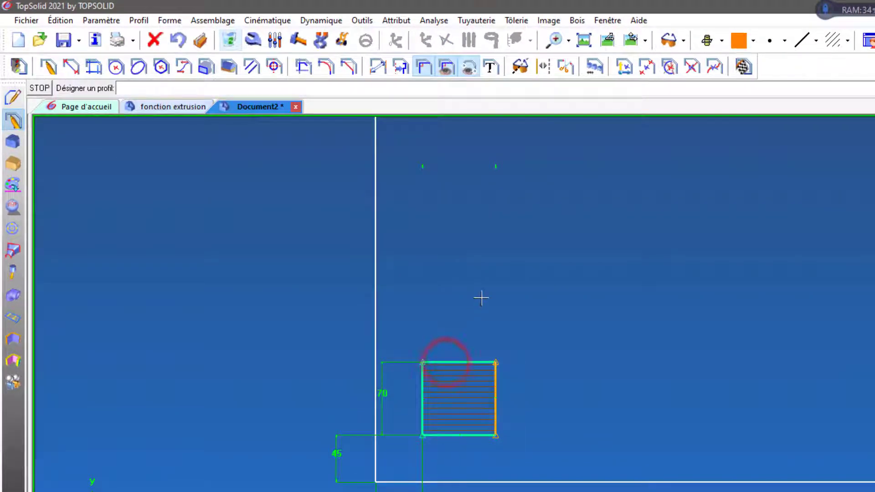
pyautogui.click(481, 298)
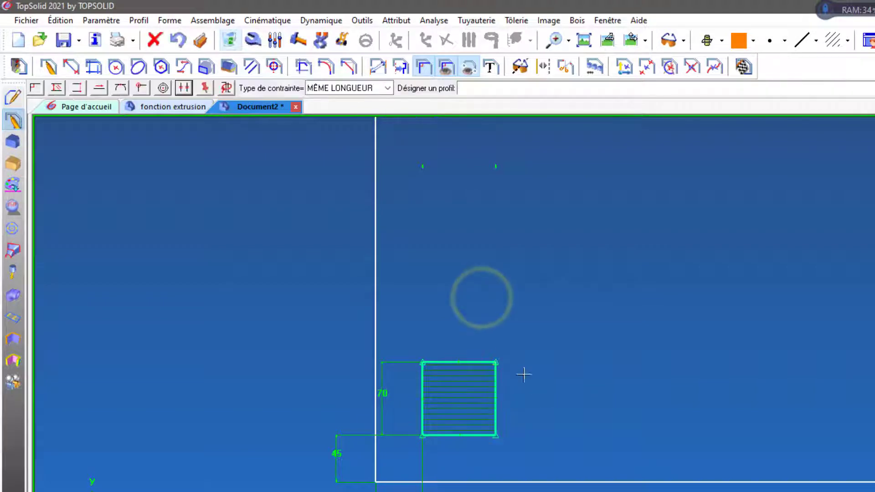
pyautogui.scroll(-4, 267, 415)
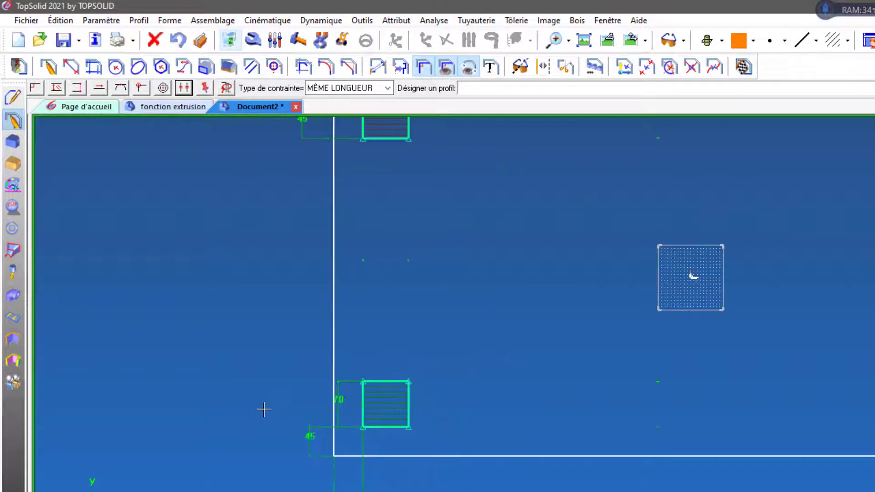
pyautogui.scroll(1, 651, 460)
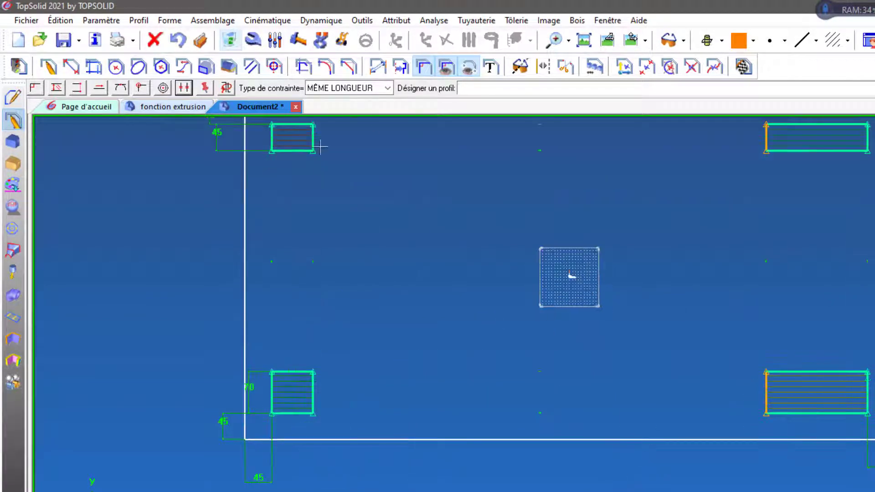
pyautogui.scroll(-1, 336, 248)
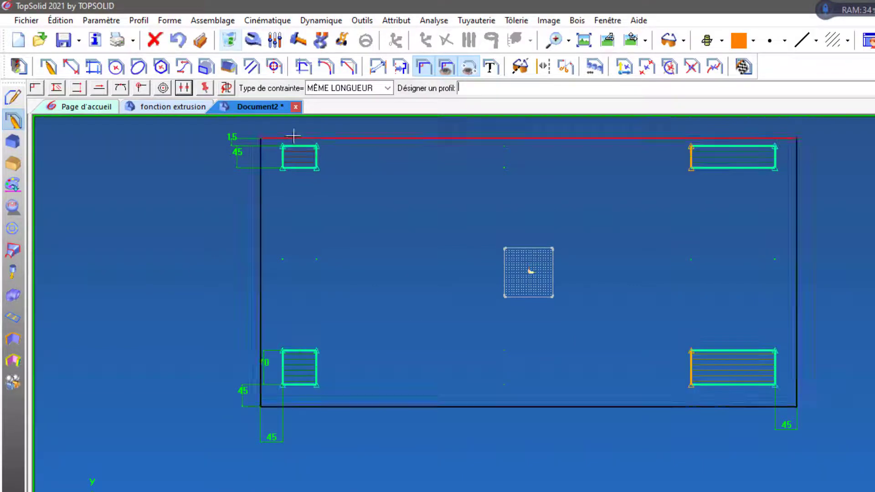
# Apply a same-length constraint (MÊME LONGUEUR) between the bottom edges of the lower-left and lower-right leg rectangles
pyautogui.click(298, 167)
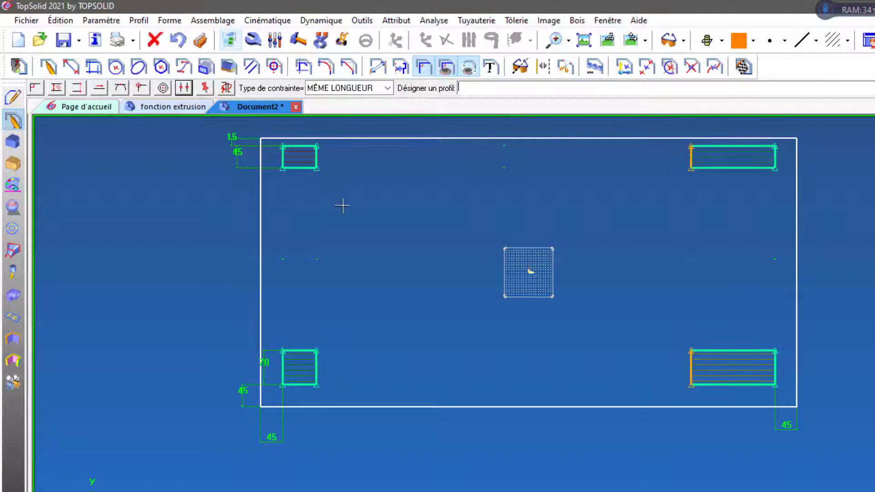
pyautogui.click(184, 89)
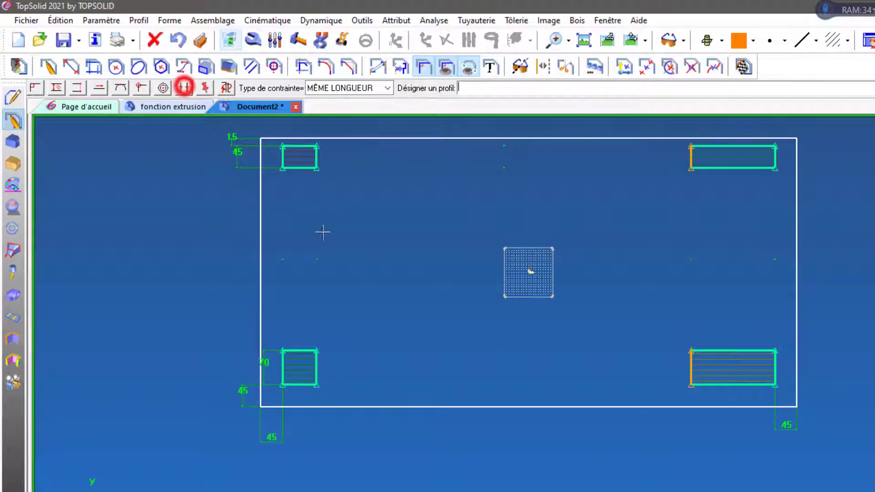
pyautogui.scroll(2, 673, 401)
pyautogui.scroll(1, 674, 408)
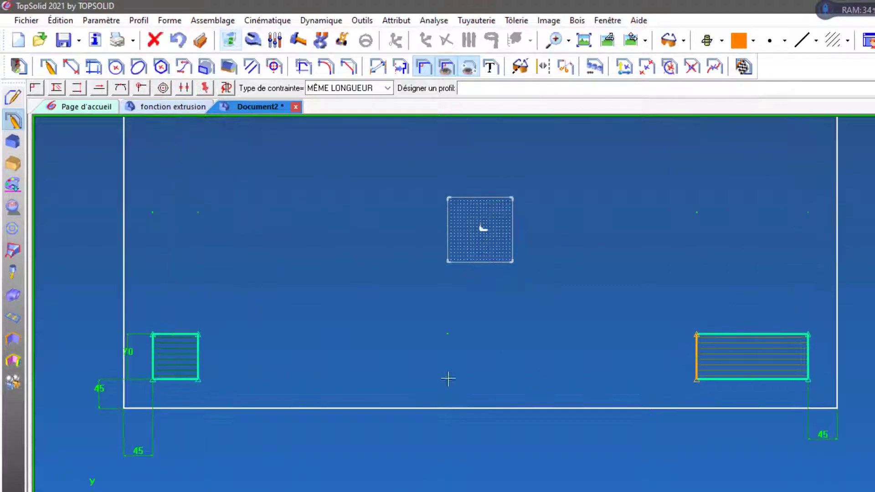
pyautogui.click(180, 377)
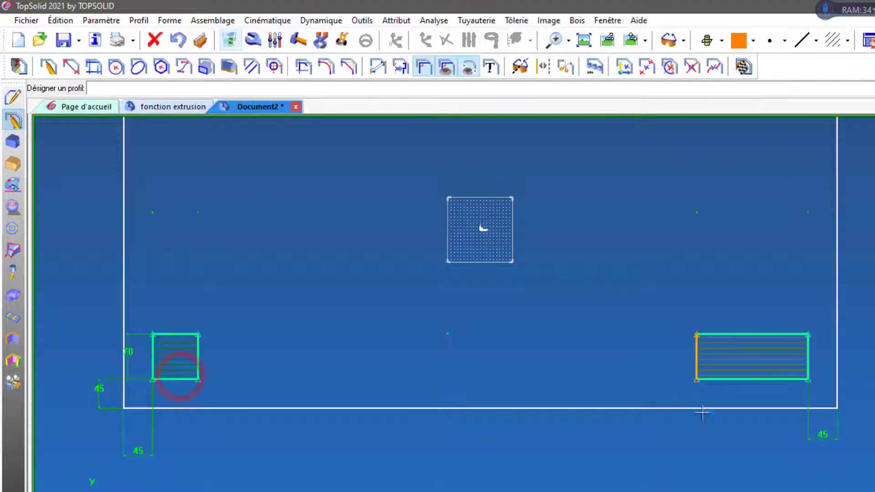
pyautogui.click(725, 377)
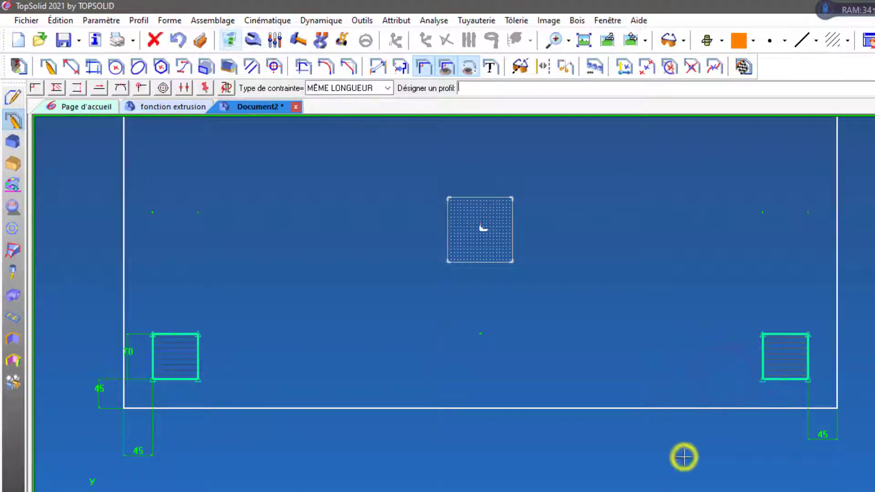
pyautogui.scroll(-3, 700, 491)
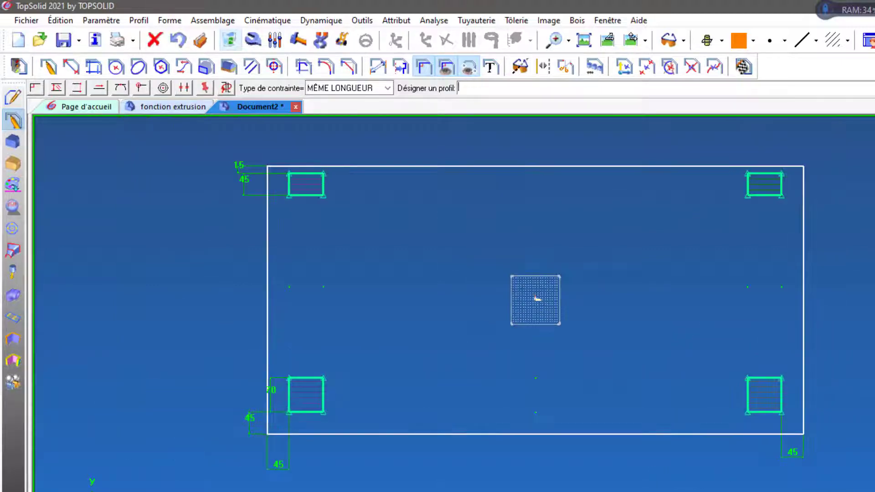
pyautogui.scroll(2, 699, 491)
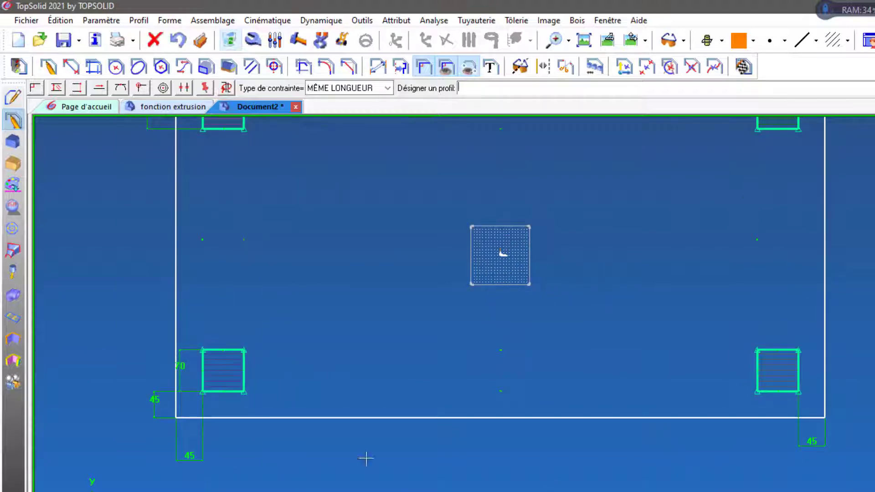
# Move the lower-left leg's 70 mm dimension outside the tabletop, in line with the vertical 45 mm one, and reposition the horizontal 45 mm dimension
pyautogui.click(341, 40)
pyautogui.scroll(-1, 474, 312)
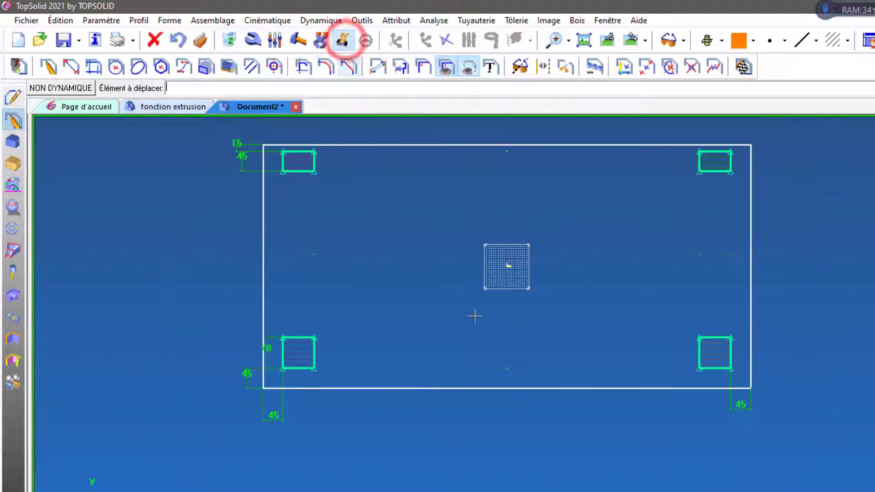
pyautogui.scroll(3, 271, 361)
pyautogui.click(264, 360)
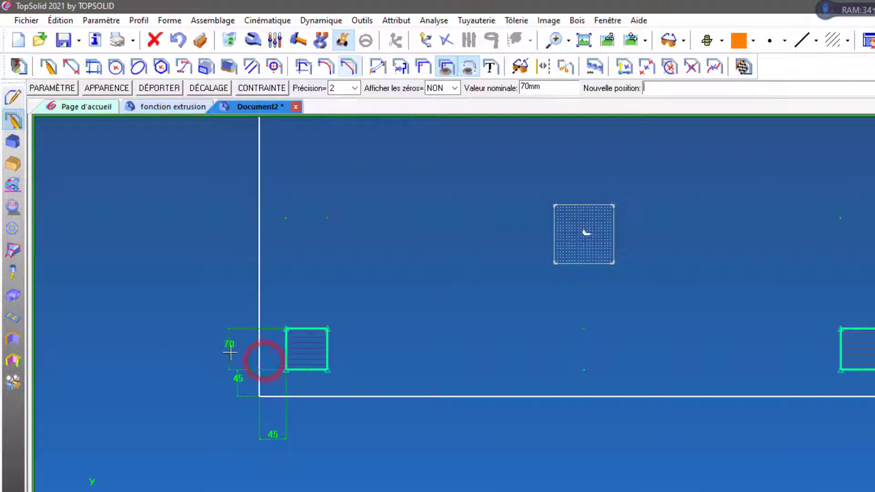
pyautogui.click(237, 349)
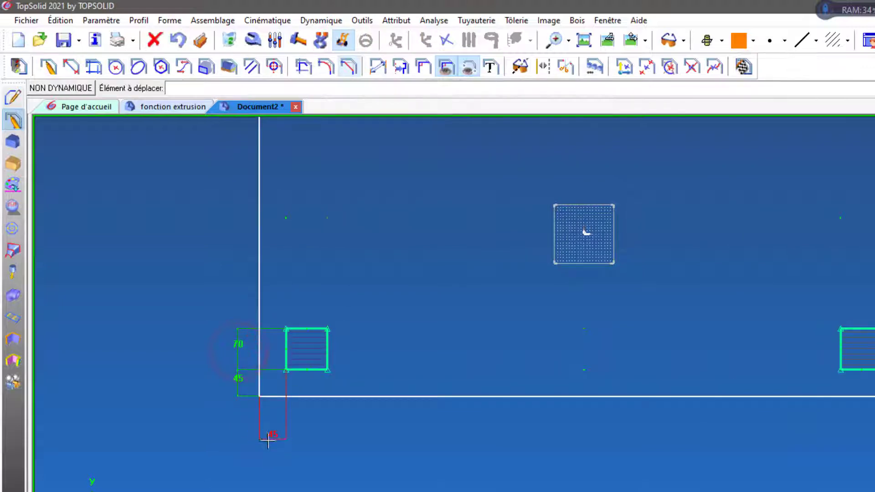
pyautogui.click(272, 440)
pyautogui.click(274, 424)
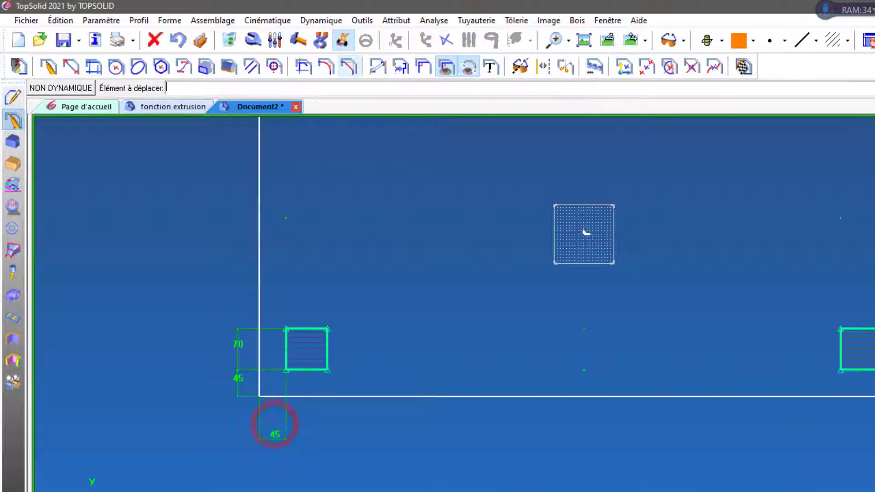
# Align the upper-left leg's 15 mm and 45 mm dimensions outside the tabletop, and finish the sketch
pyautogui.scroll(-4, 596, 325)
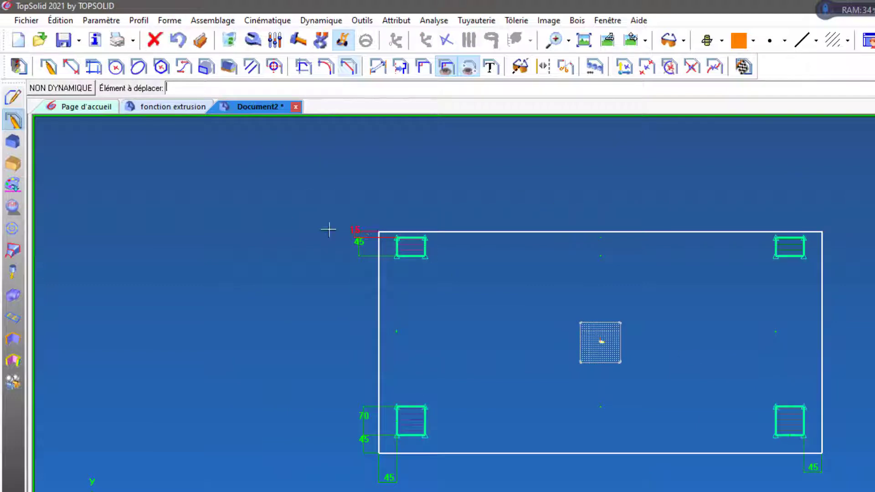
pyautogui.scroll(4, 319, 229)
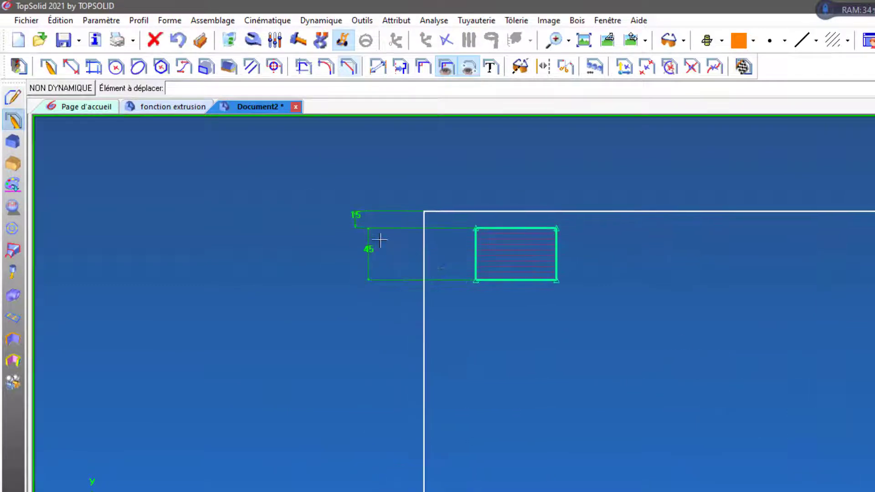
pyautogui.click(356, 214)
pyautogui.click(366, 197)
pyautogui.click(355, 221)
pyautogui.click(367, 223)
pyautogui.scroll(-3, 231, 242)
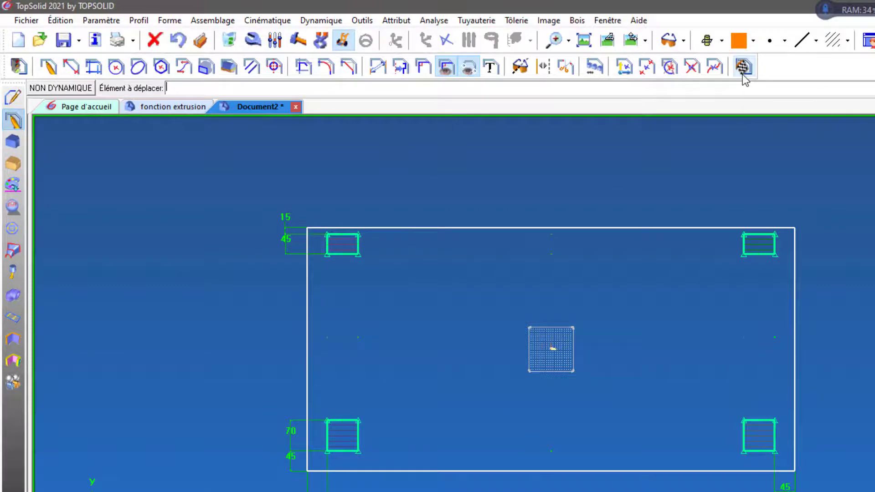
pyautogui.click(743, 71)
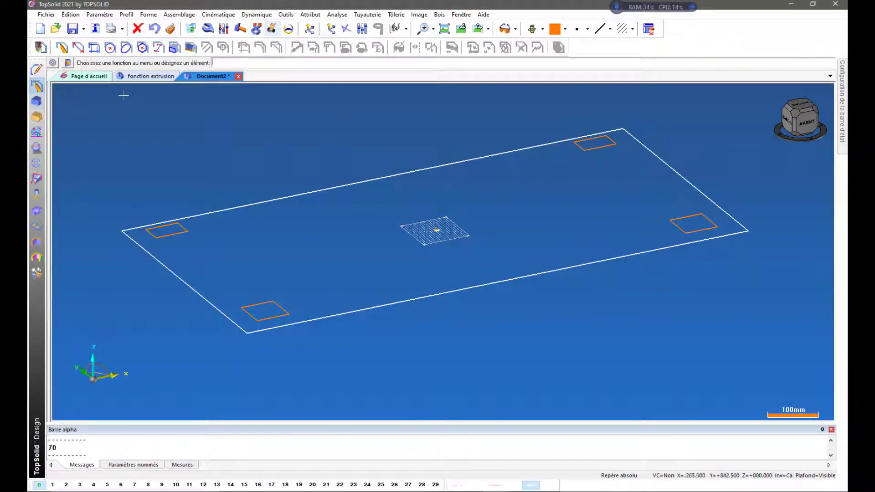
# Consult the finished table in the fonction extrusion document, return to Document2 and set the current colour to green
pyautogui.click(145, 76)
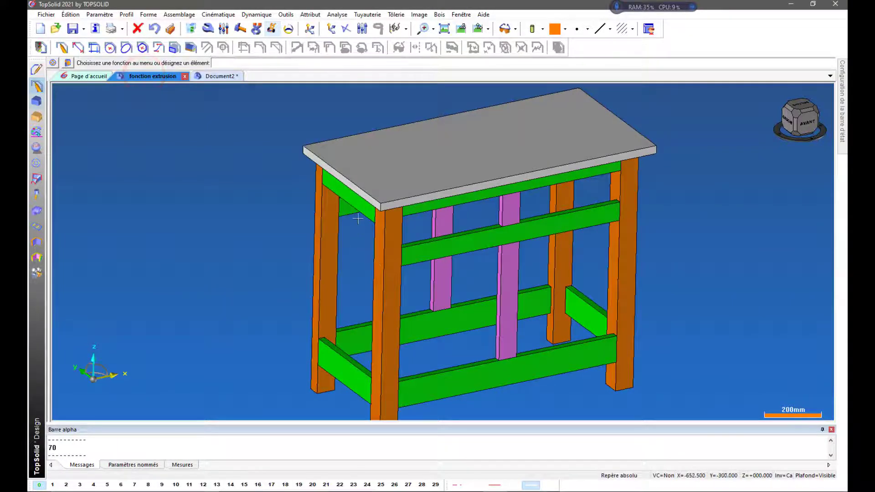
pyautogui.click(213, 77)
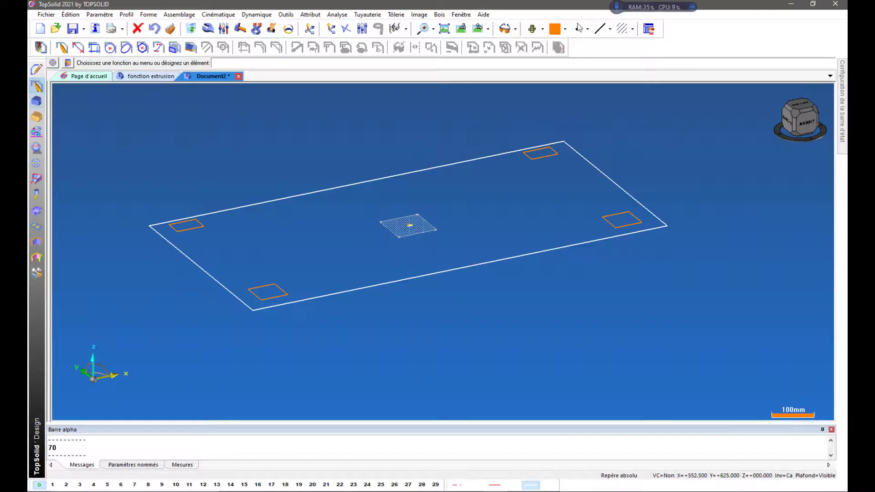
pyautogui.click(565, 29)
pyautogui.click(562, 65)
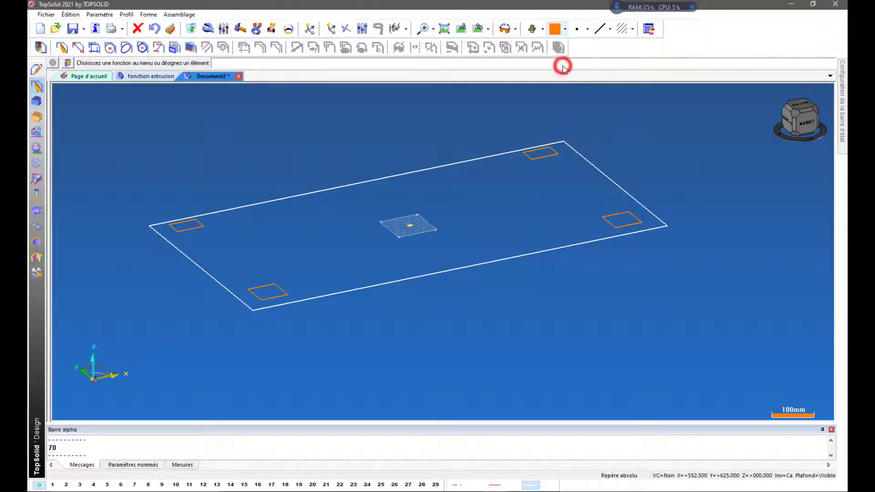
# Sketch a long rail rectangle about 32.5 mm deep from the upper-left leg's top-right corner, ending just short of the upper-right leg
pyautogui.click(38, 87)
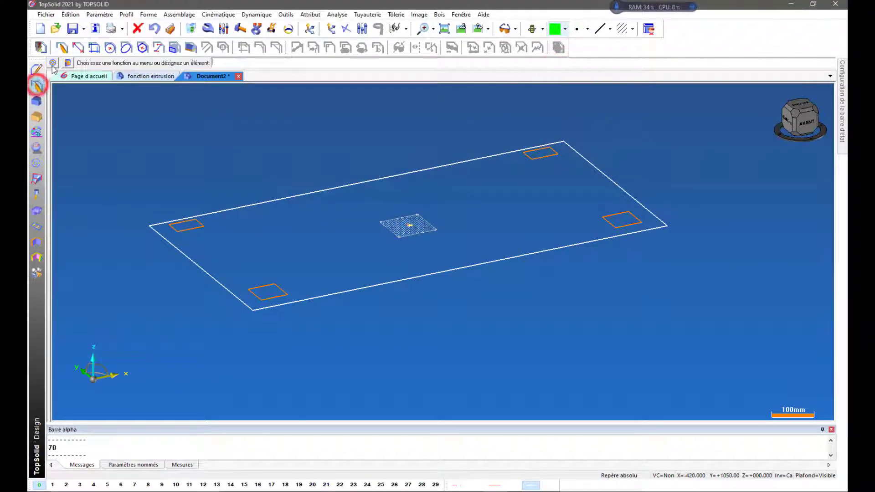
pyautogui.click(61, 49)
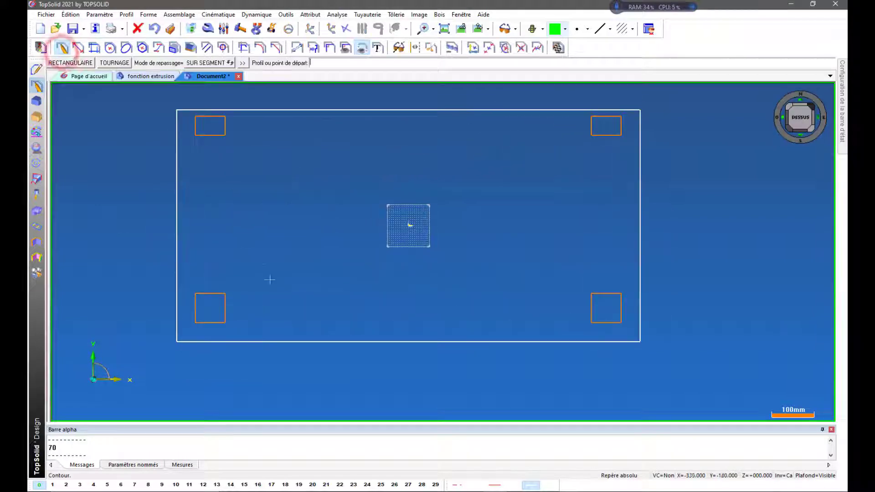
pyautogui.click(71, 64)
pyautogui.scroll(1, 207, 101)
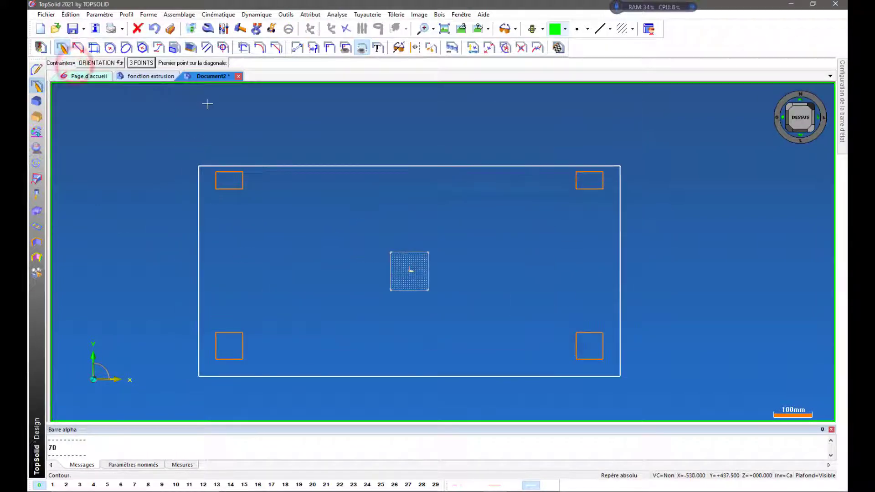
pyautogui.scroll(2, 288, 147)
pyautogui.scroll(2, 253, 166)
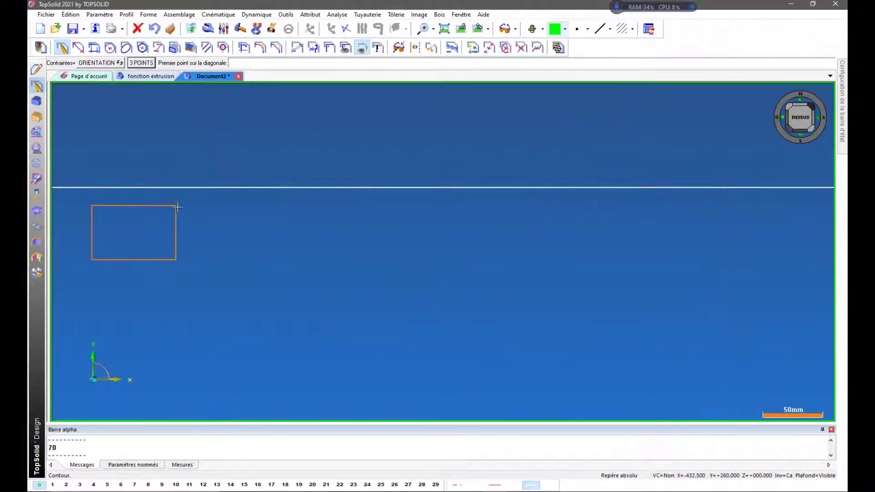
pyautogui.click(176, 206)
pyautogui.scroll(-1, 195, 230)
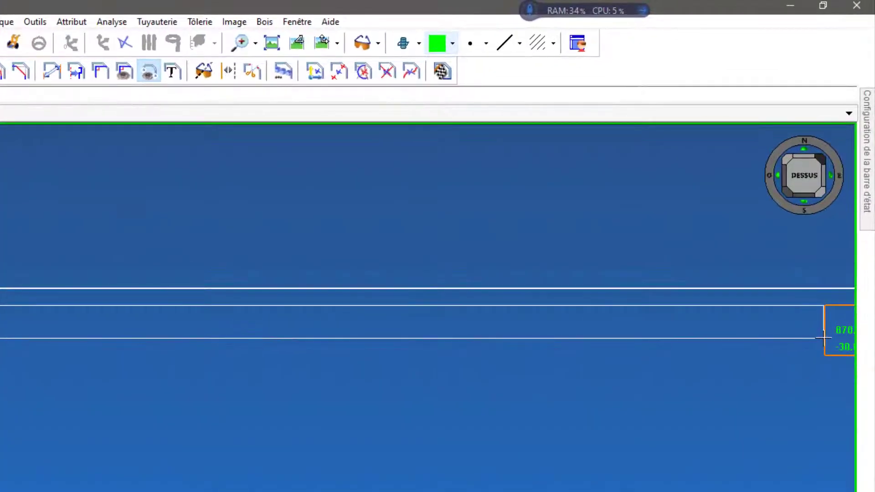
pyautogui.scroll(-2, 501, 336)
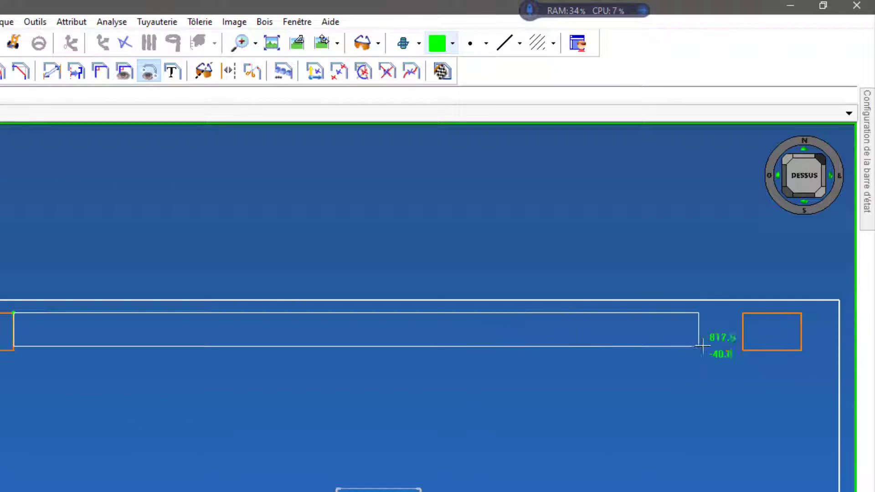
pyautogui.scroll(3, 711, 344)
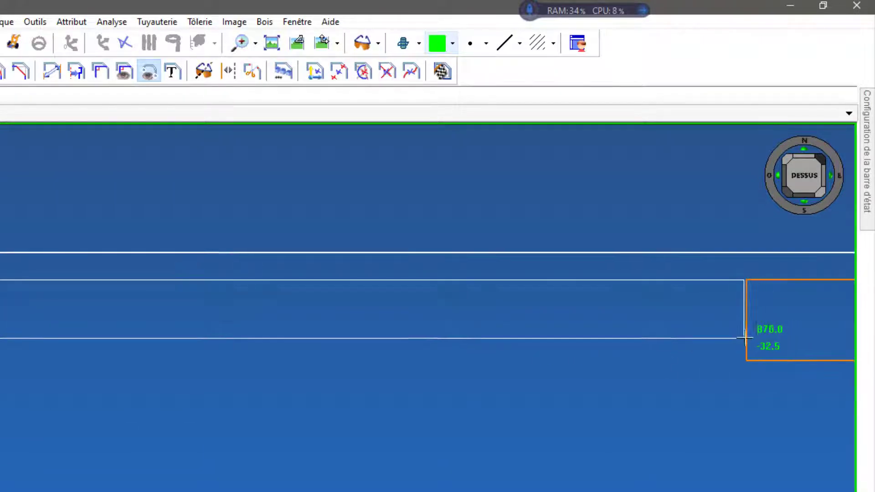
pyautogui.click(719, 338)
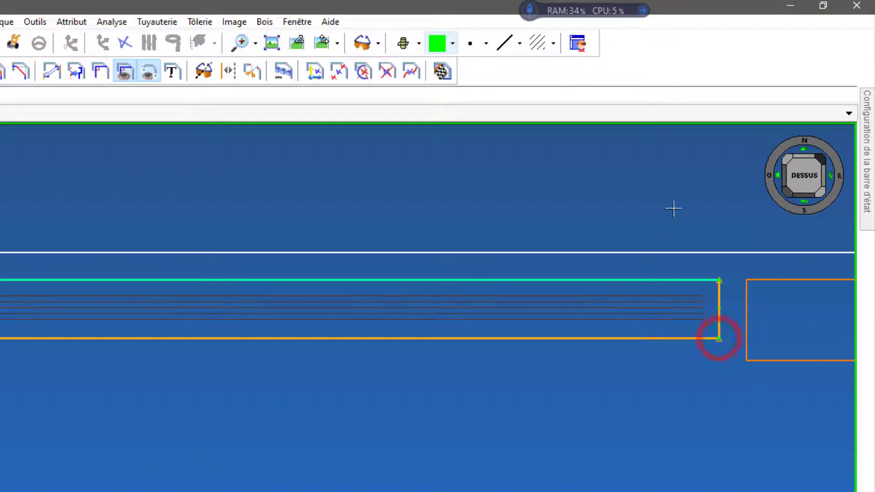
pyautogui.scroll(-4, 692, 191)
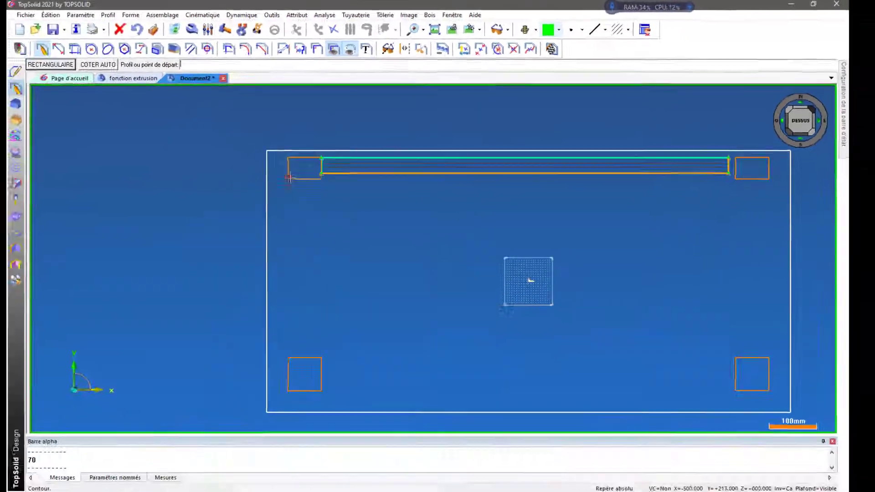
# Sketch a narrow vertical rail rectangle from the upper-left leg's bottom-left corner, ending just short of the lower-left leg
pyautogui.click(288, 179)
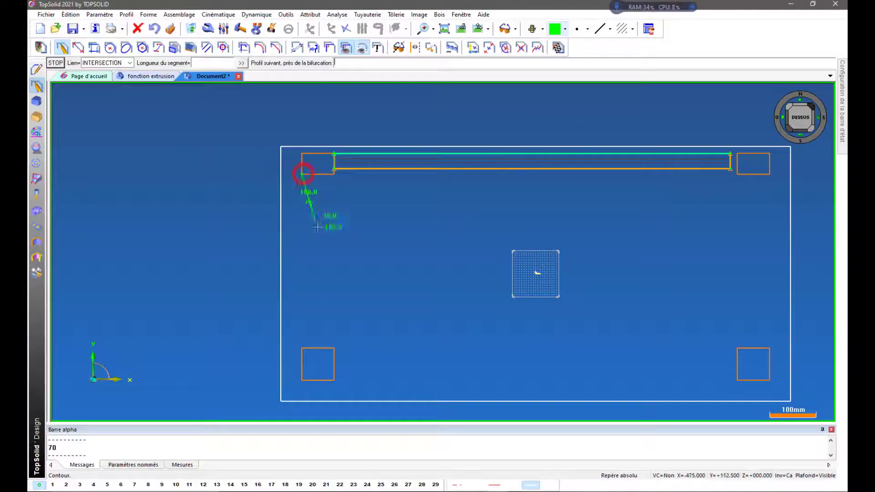
pyautogui.click(149, 30)
pyautogui.click(69, 61)
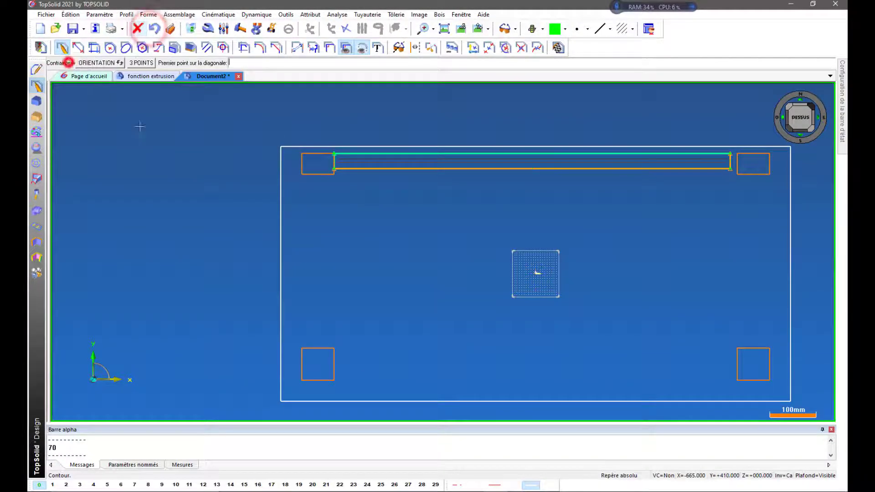
pyautogui.click(301, 173)
pyautogui.click(318, 335)
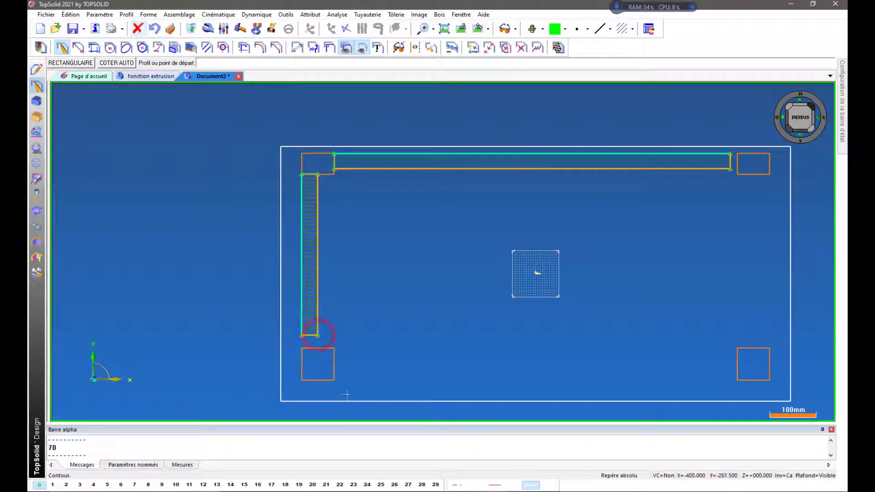
# Sketch a long rail rectangle from the lower-left leg's bottom-right corner, ending just short of the lower-right leg
pyautogui.middleClick(160, 193)
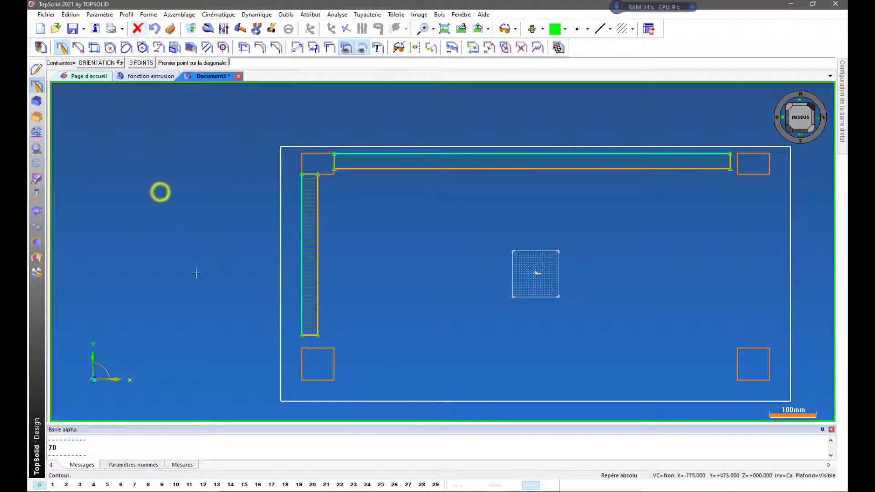
pyautogui.click(334, 380)
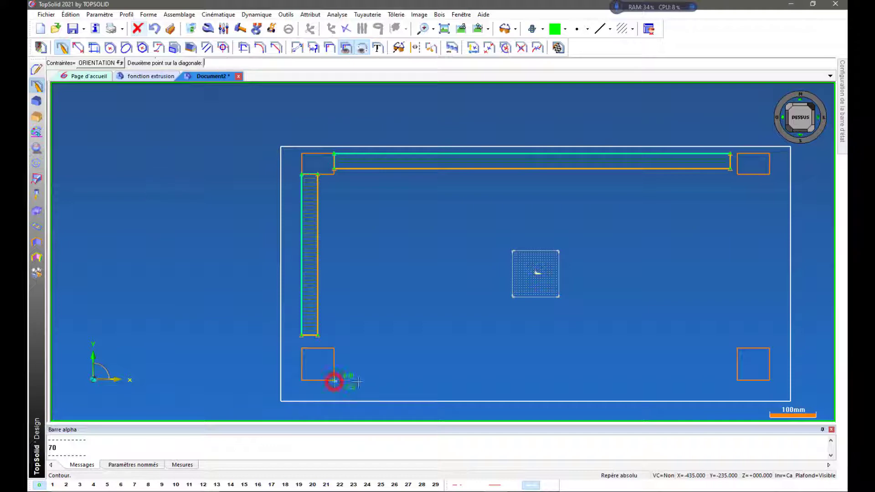
pyautogui.click(727, 361)
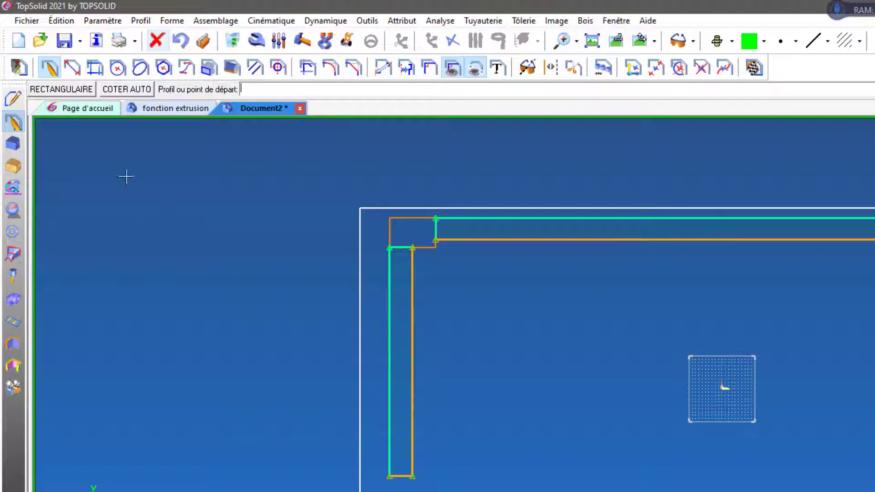
# Sketch a narrow vertical rail rectangle from the lower-right leg's top-right corner, ending just short of the upper-right leg
pyautogui.click(118, 167)
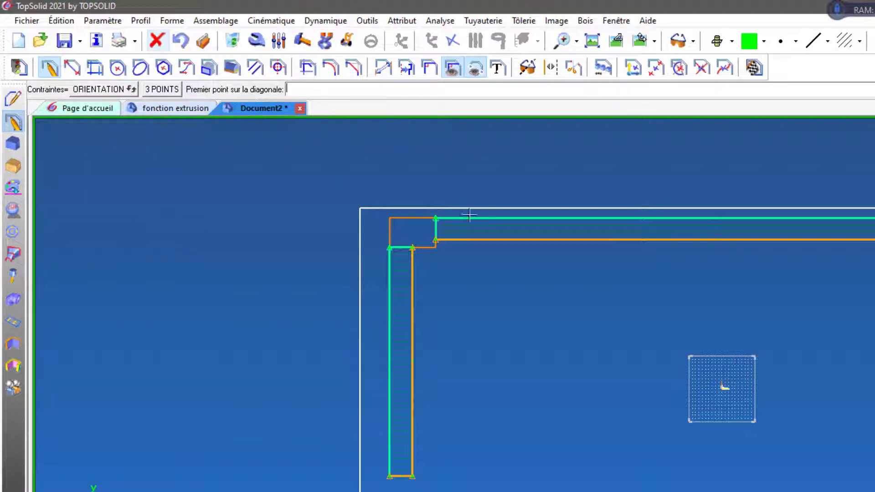
pyautogui.click(722, 388)
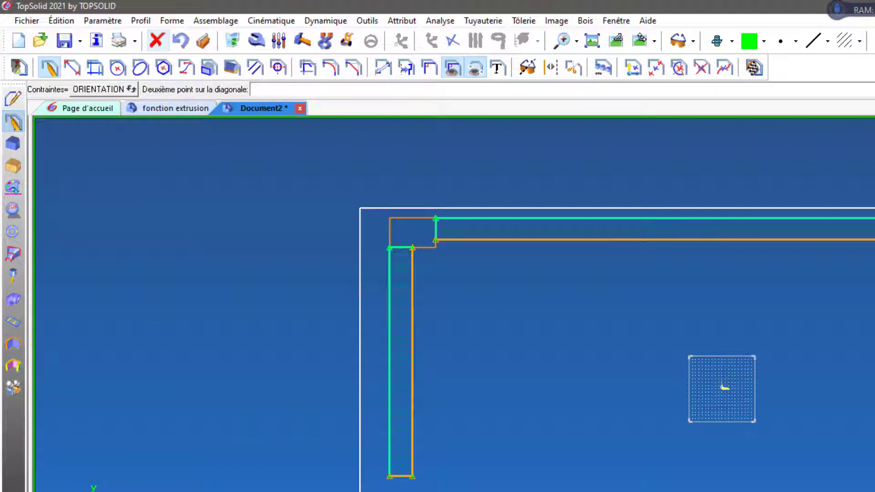
pyautogui.press('Escape')
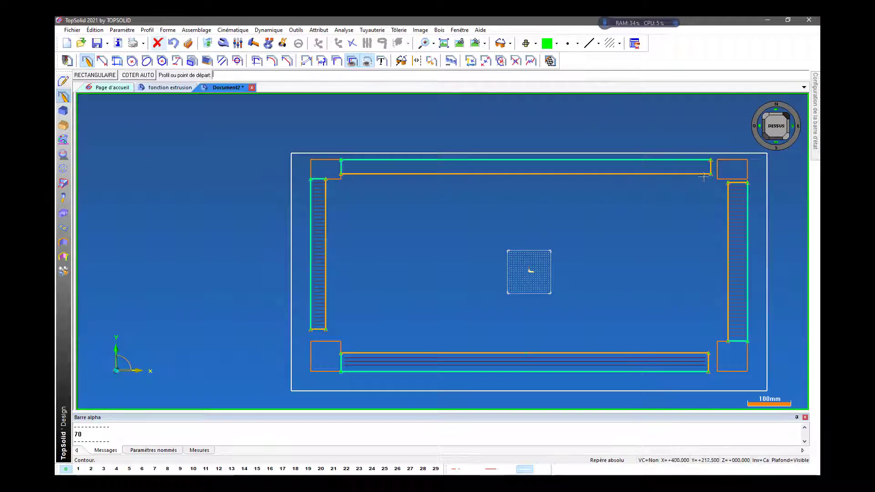
# Apply a coincidence constraint between the upper rail's top-right corner and the upper-right leg's top-left corner
pyautogui.scroll(2, 722, 159)
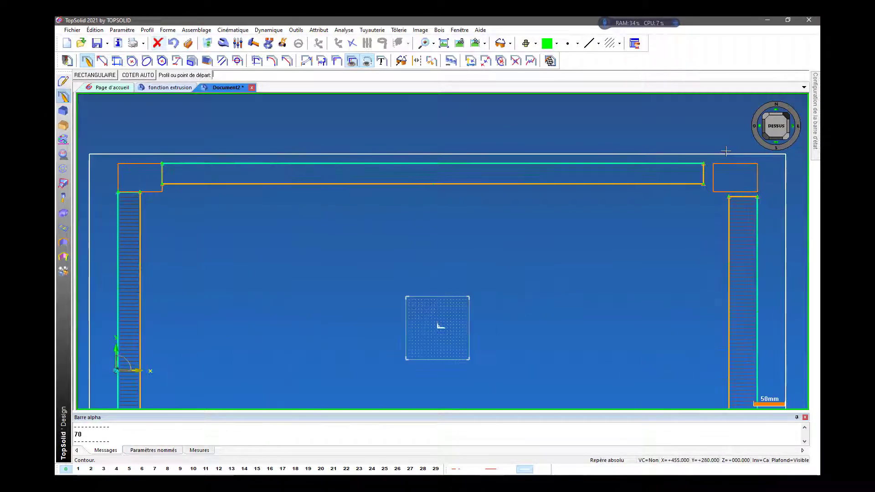
pyautogui.scroll(1, 726, 151)
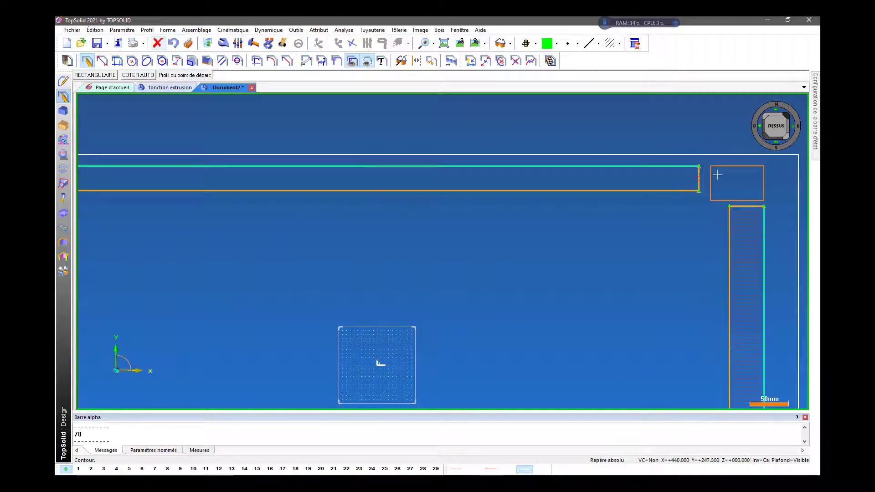
pyautogui.scroll(-2, 724, 168)
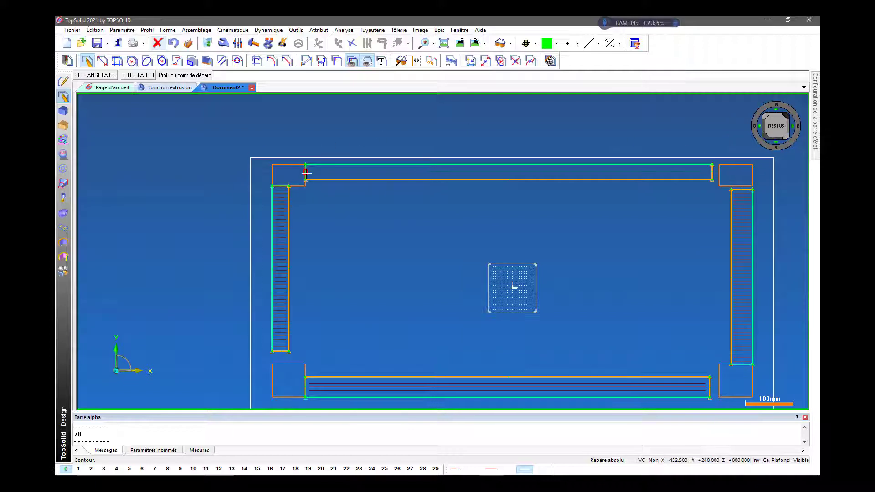
pyautogui.scroll(3, 737, 166)
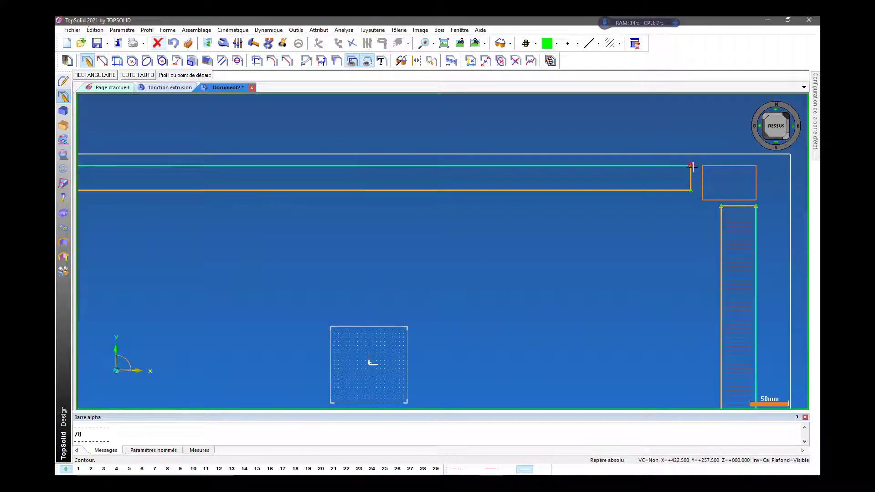
pyautogui.click(340, 61)
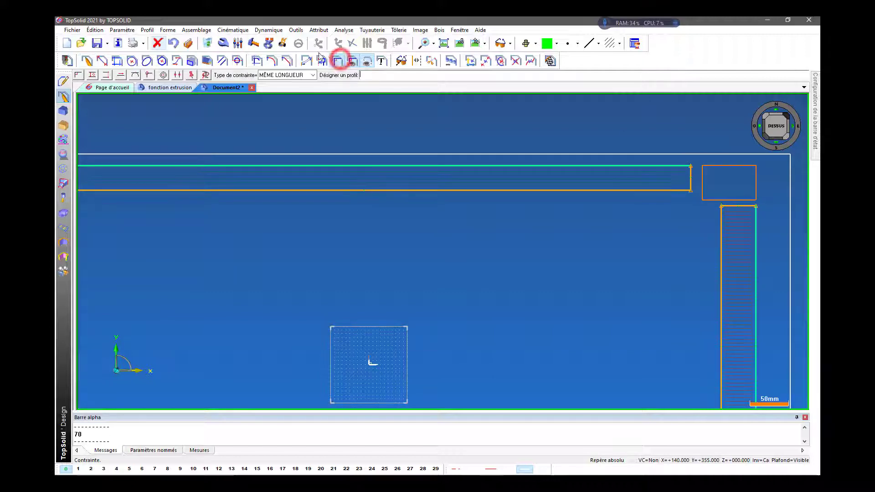
pyautogui.click(150, 75)
pyautogui.scroll(2, 638, 155)
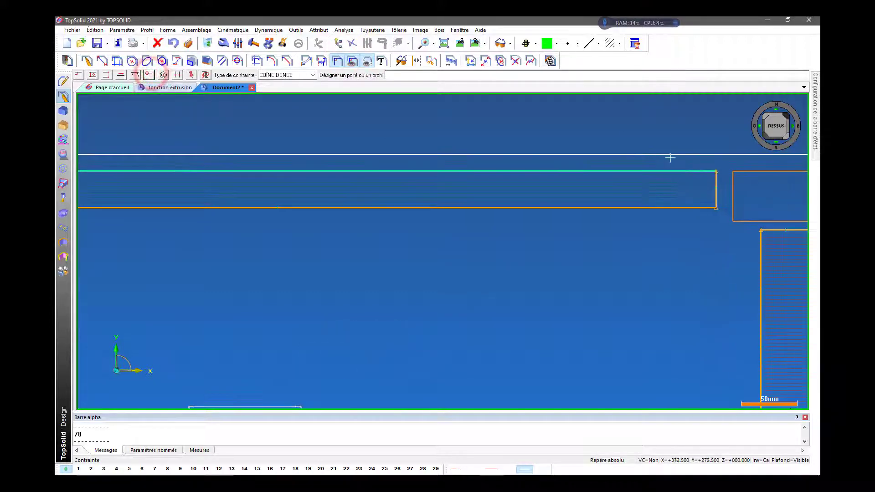
pyautogui.click(717, 171)
pyautogui.click(732, 171)
pyautogui.scroll(-1, 726, 206)
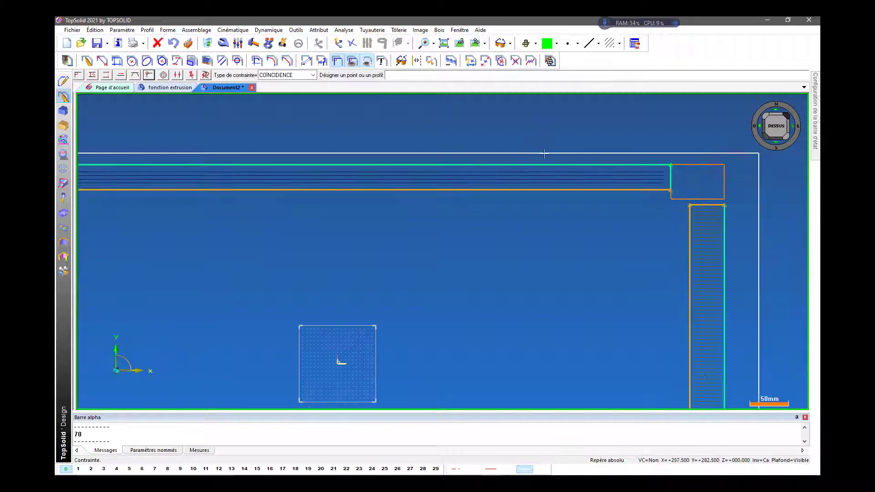
# Make the right rail's top-right corner coincident with the upper-right leg's bottom-right corner
pyautogui.click(724, 205)
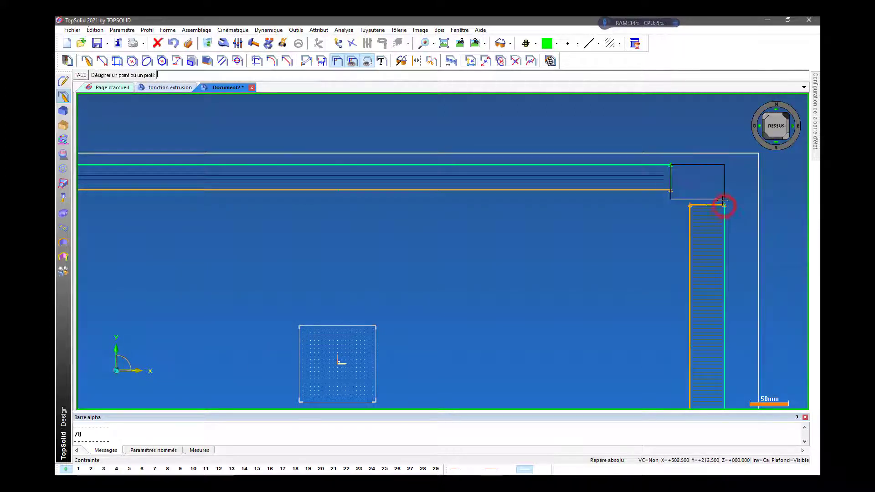
pyautogui.click(723, 200)
pyautogui.scroll(-8, 722, 139)
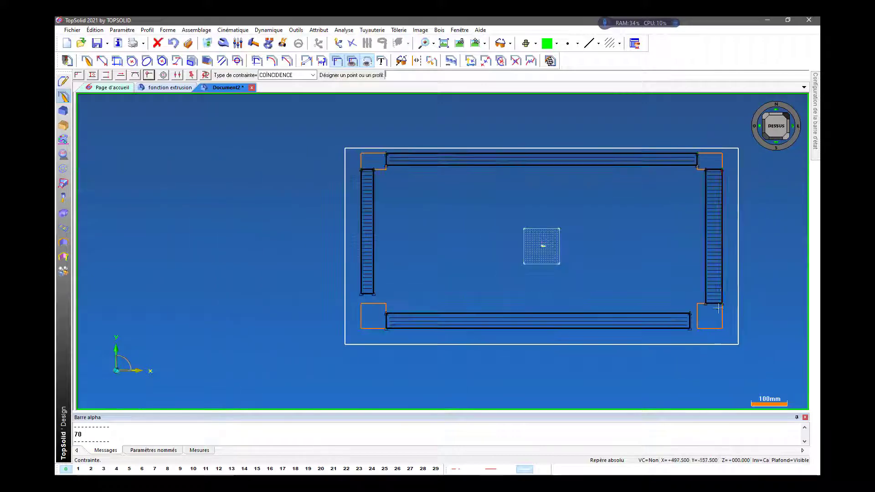
# Make the lower rail's bottom-right corner coincident with the lower-right leg's bottom-left corner
pyautogui.scroll(4, 717, 339)
pyautogui.scroll(1, 710, 336)
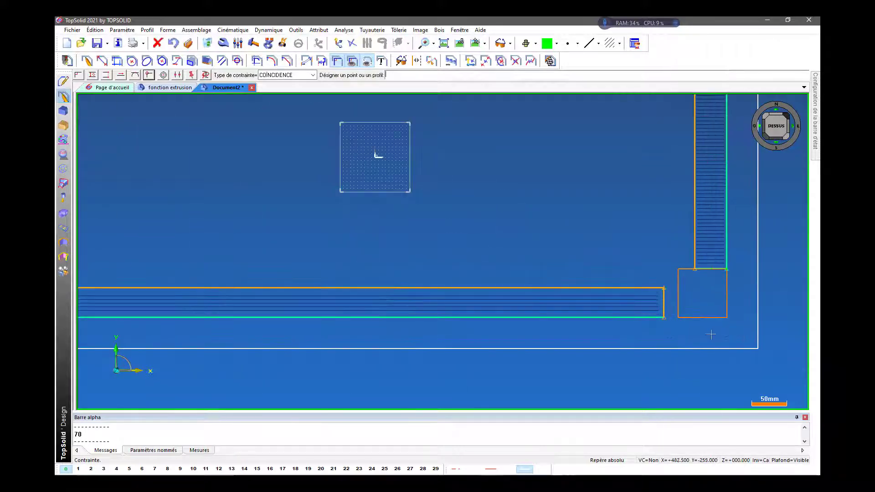
pyautogui.click(662, 317)
pyautogui.click(677, 317)
pyautogui.scroll(-3, 677, 316)
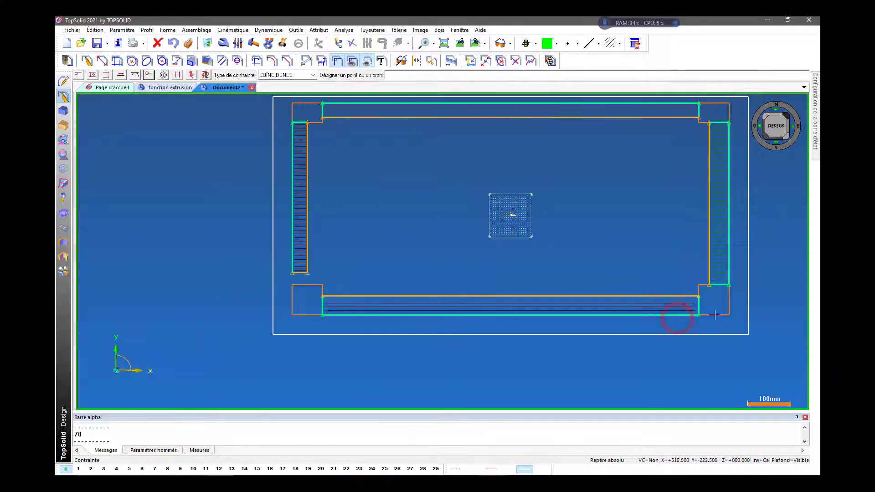
# Make the left rail's bottom-left corner coincident with the lower-left leg's top-left corner
pyautogui.scroll(1, 274, 282)
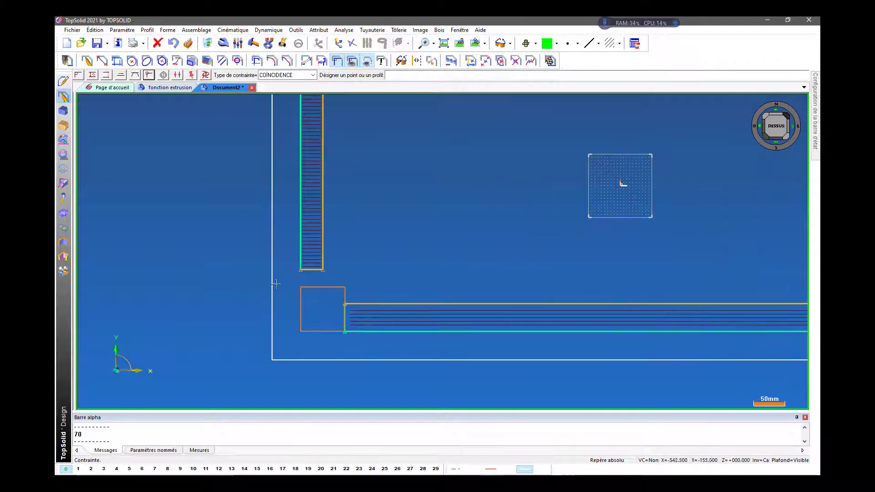
pyautogui.click(301, 269)
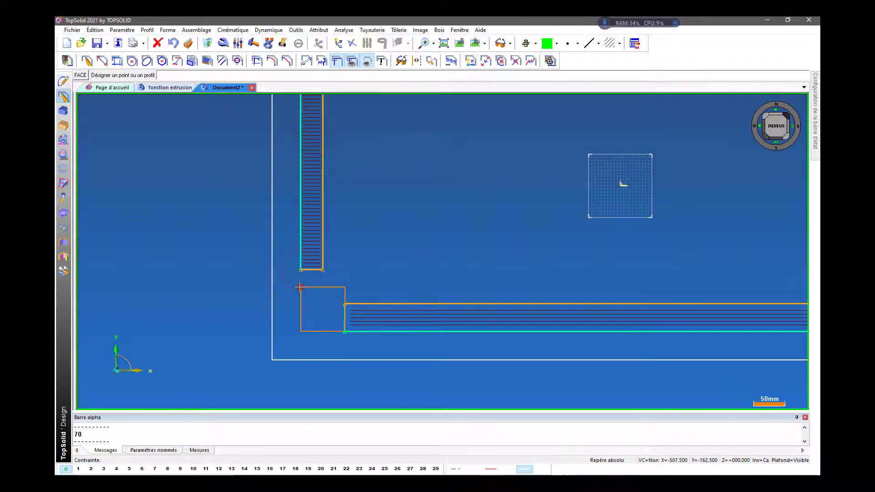
pyautogui.click(299, 287)
pyautogui.scroll(-1, 198, 284)
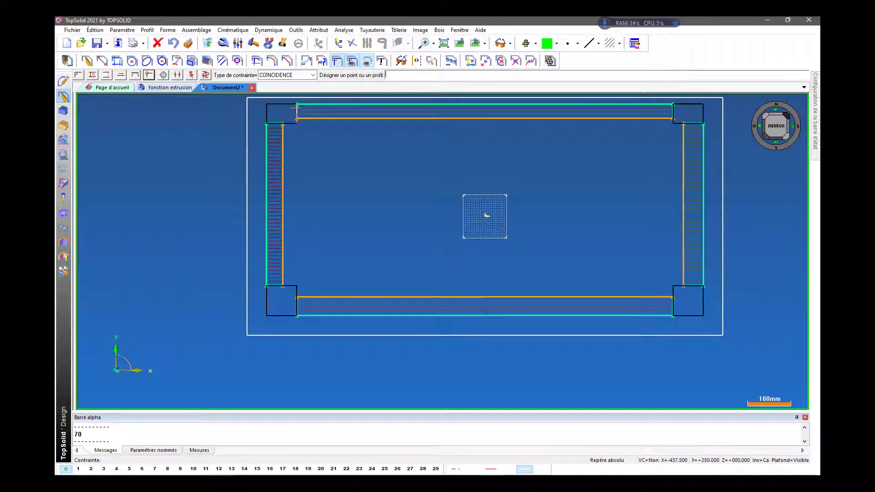
# Apply a same-length constraint between the left rail's short top edge and the upper rail's short left edge
pyautogui.scroll(5, 297, 111)
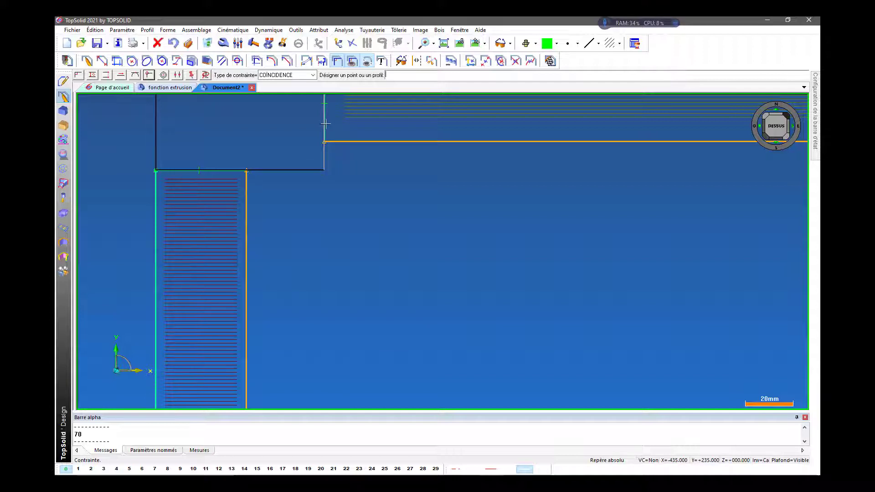
pyautogui.scroll(-4, 325, 123)
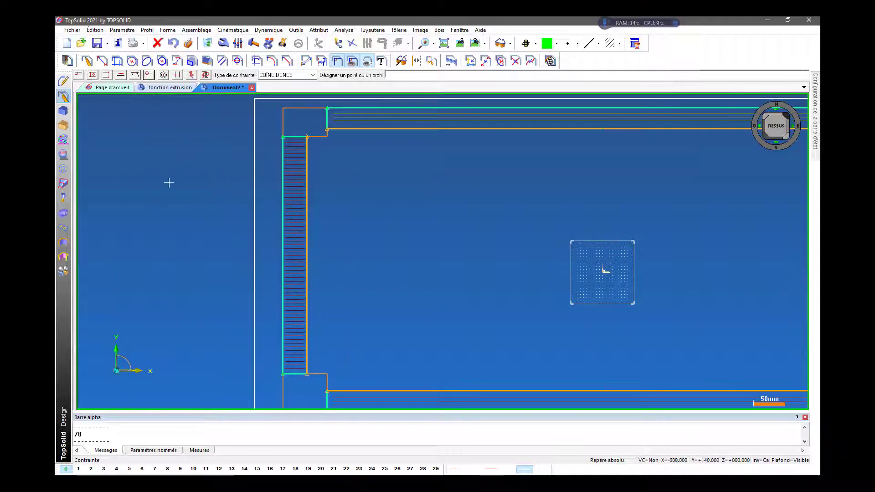
pyautogui.scroll(-3, 169, 183)
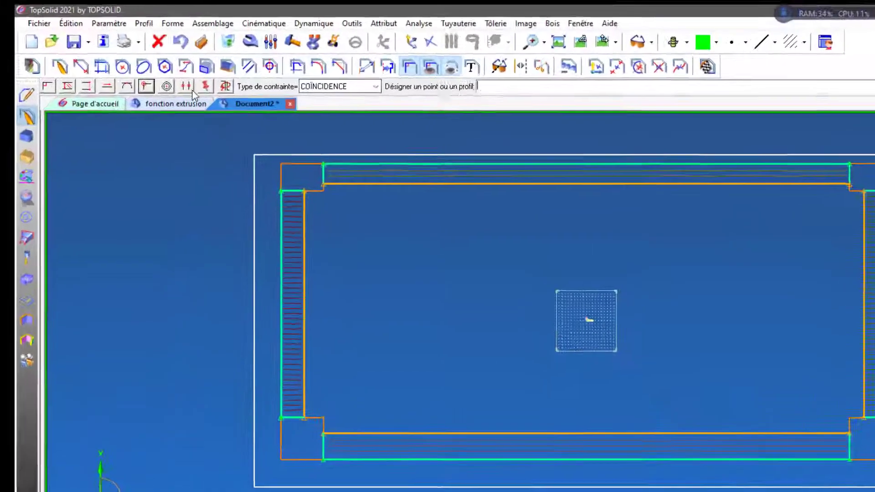
pyautogui.click(190, 90)
pyautogui.scroll(3, 287, 217)
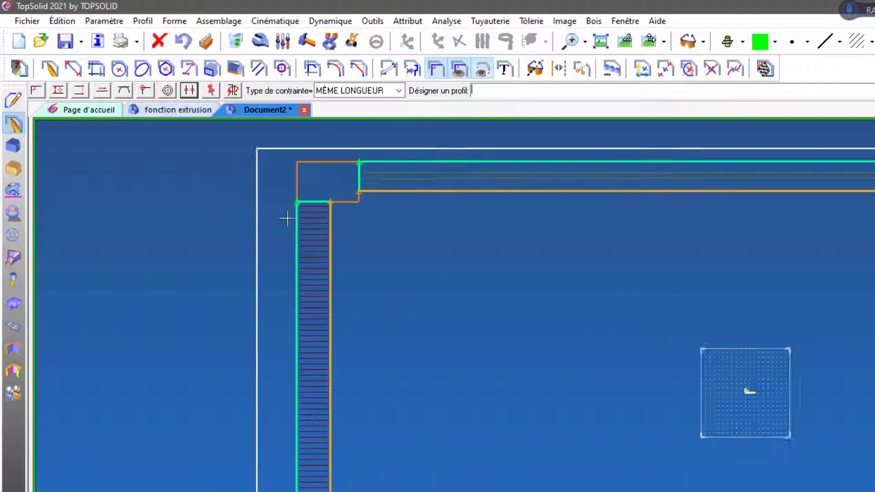
pyautogui.scroll(3, 339, 184)
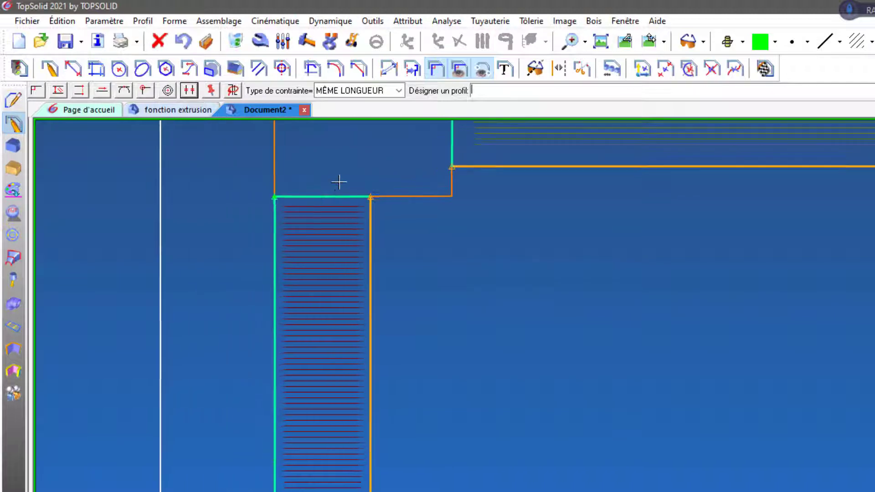
pyautogui.click(346, 196)
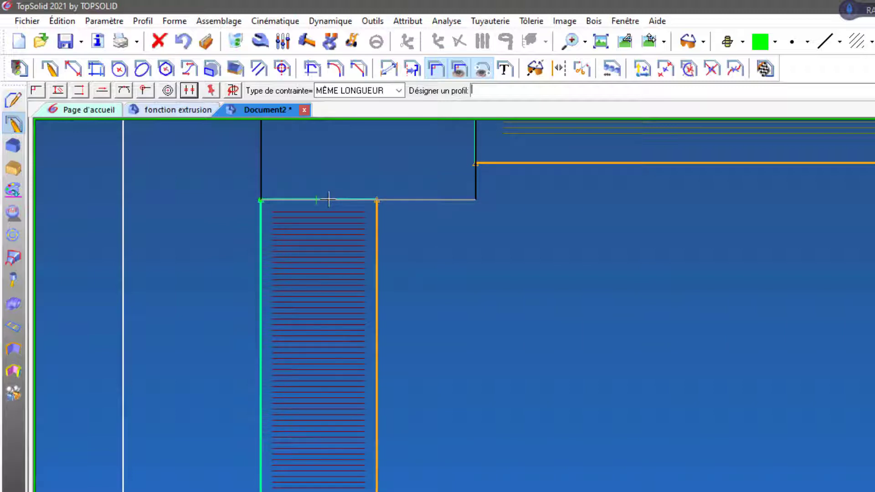
pyautogui.rightClick(328, 199)
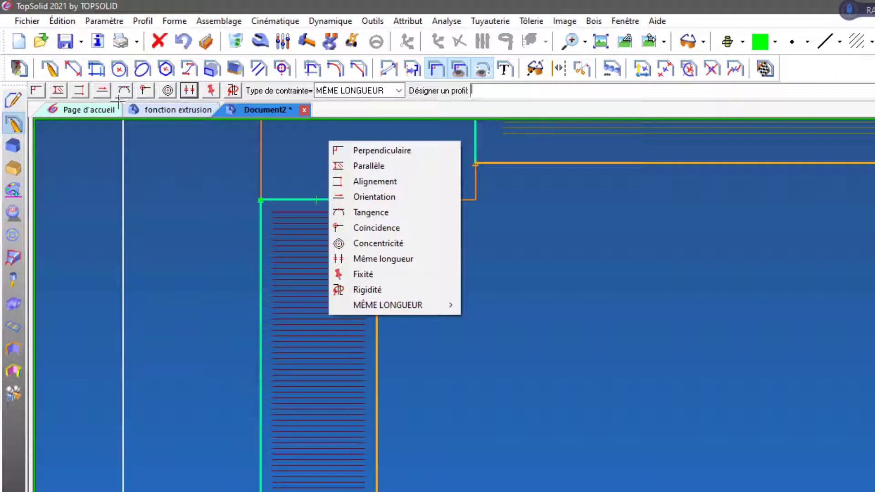
pyautogui.press('Escape')
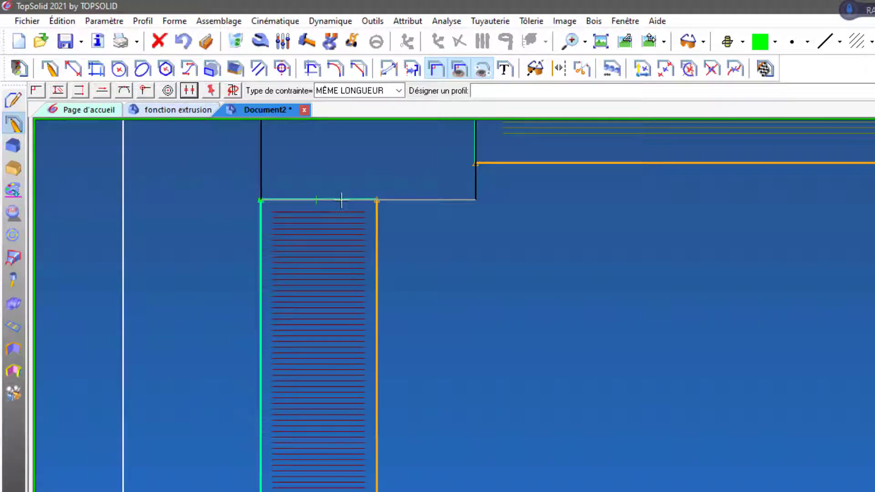
pyautogui.click(341, 199)
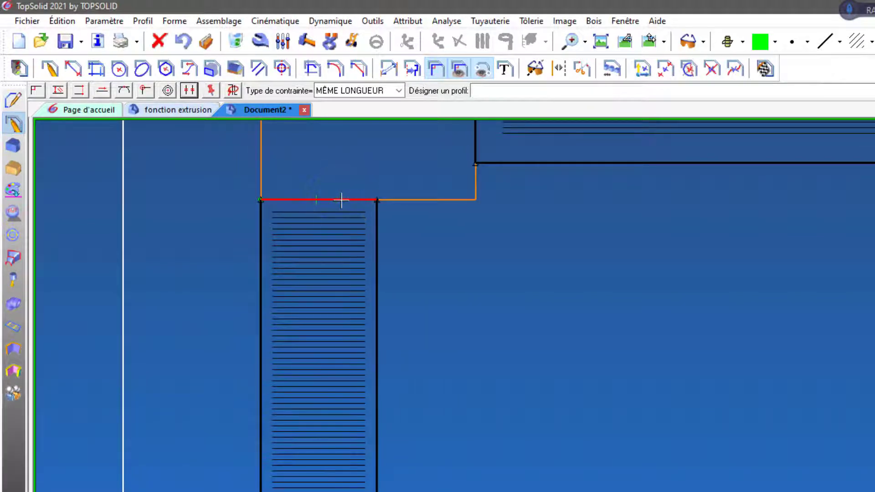
pyautogui.click(341, 199)
pyautogui.click(341, 200)
pyautogui.click(341, 200)
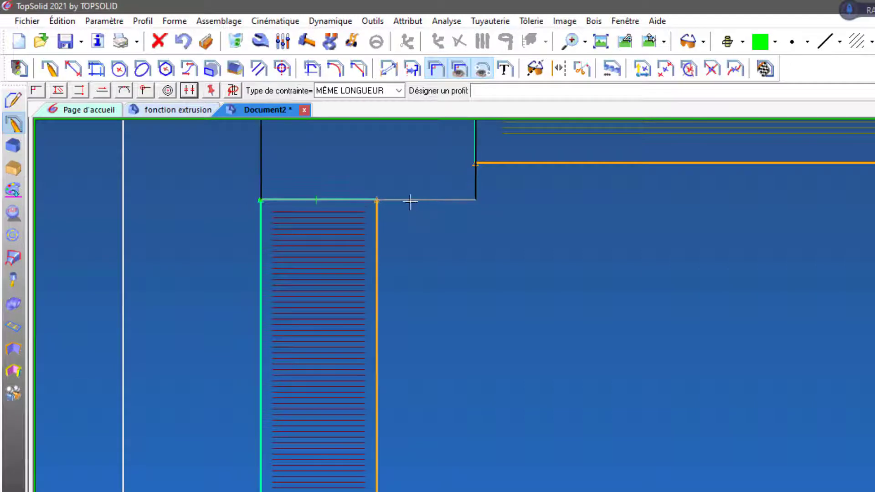
pyautogui.click(344, 200)
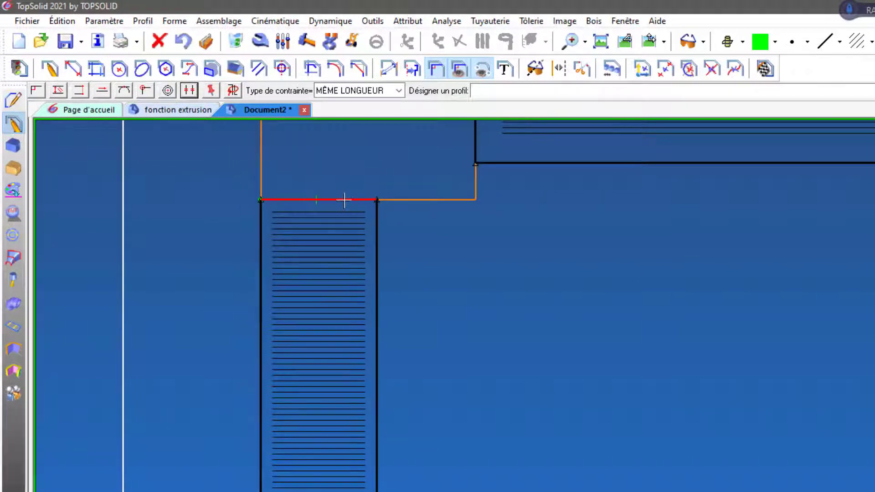
pyautogui.click(287, 199)
pyautogui.click(289, 199)
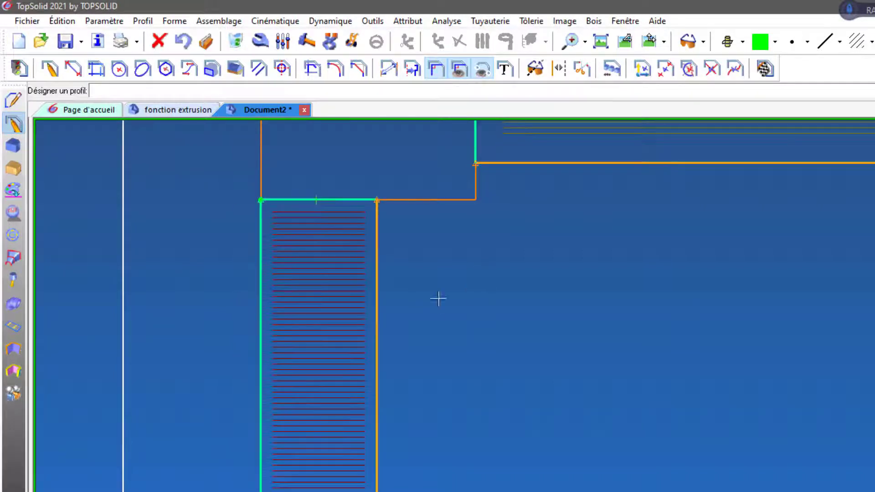
pyautogui.scroll(-2, 400, 345)
pyautogui.scroll(-1, 401, 344)
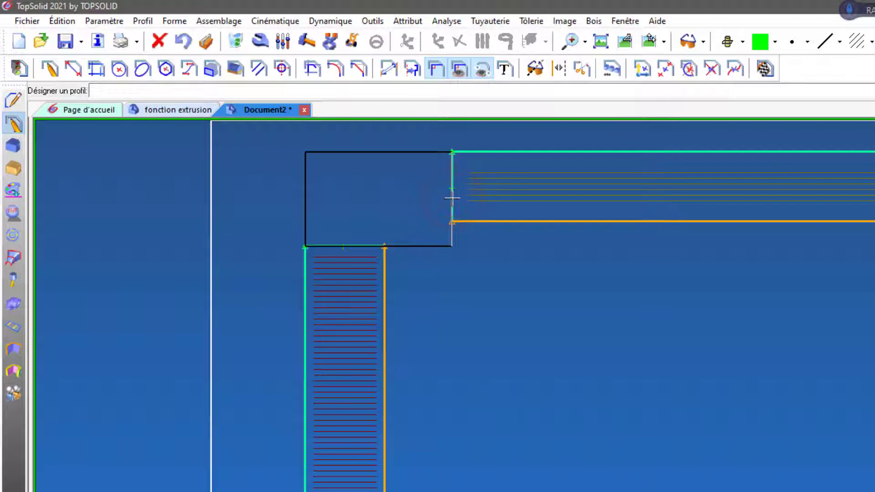
pyautogui.click(452, 198)
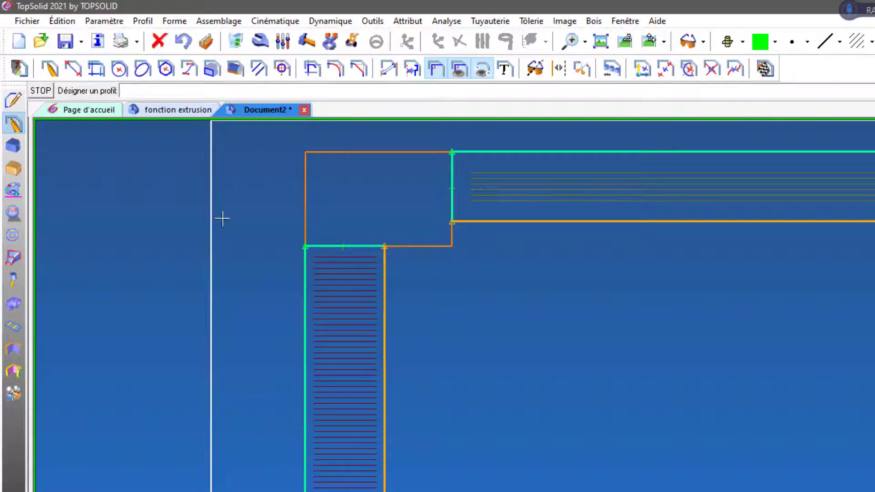
# Apply the same-length constraint to the lower rail's short left edge
pyautogui.scroll(-3, 220, 216)
pyautogui.scroll(-3, 121, 156)
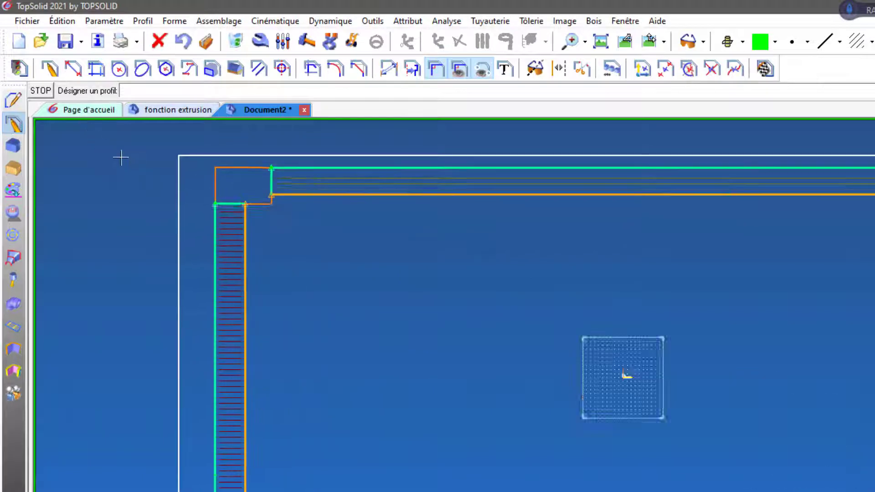
pyautogui.scroll(2, 291, 488)
pyautogui.scroll(1, 255, 488)
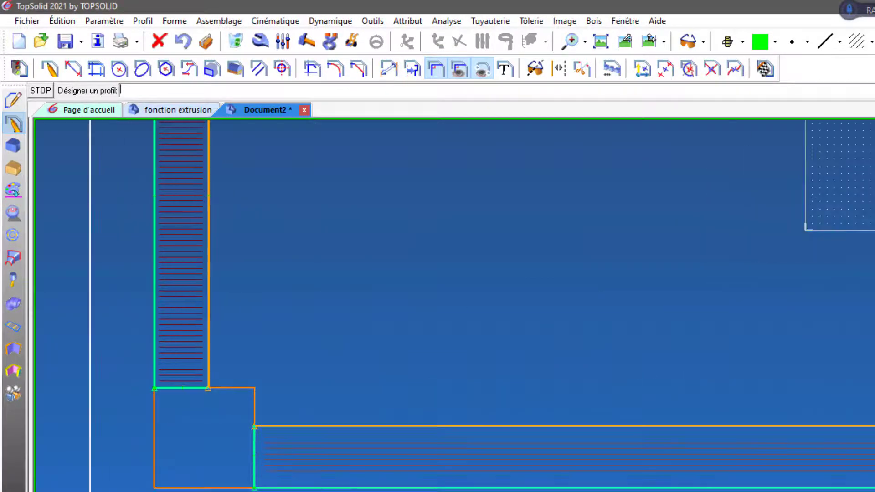
pyautogui.click(254, 469)
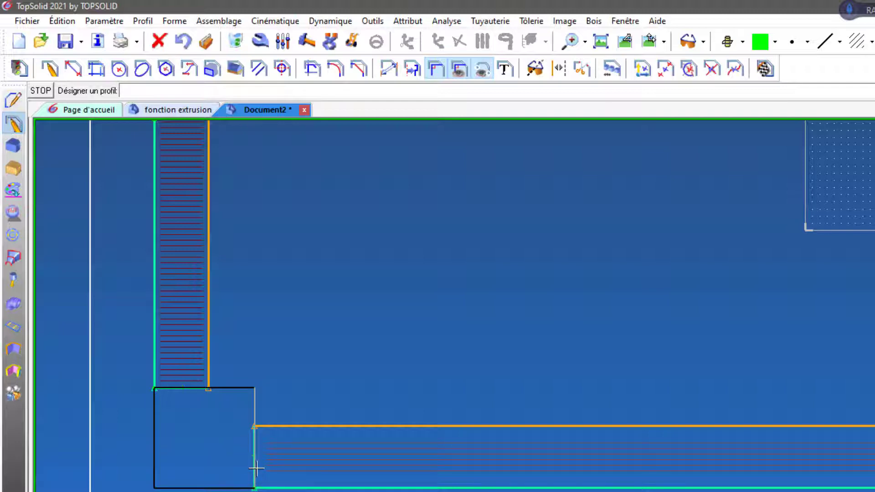
pyautogui.click(255, 468)
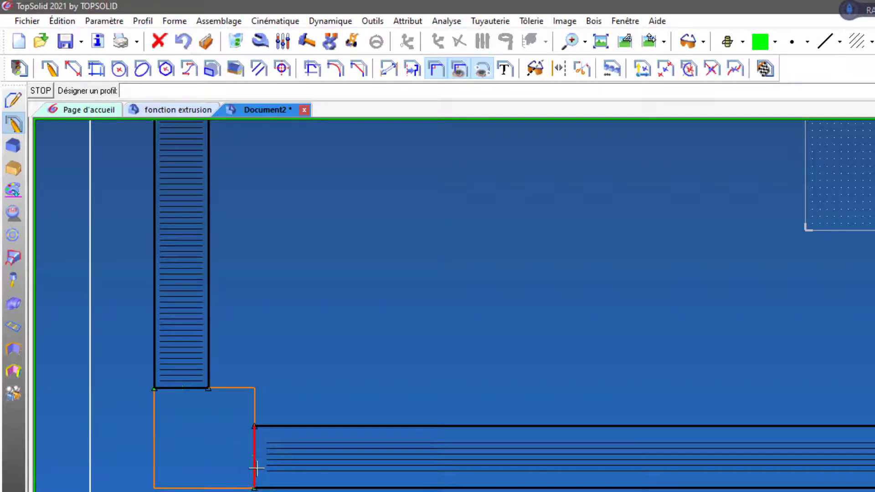
# Apply the same-length constraint to the right rail's short bottom edge and finish the selection
pyautogui.scroll(-5, 254, 468)
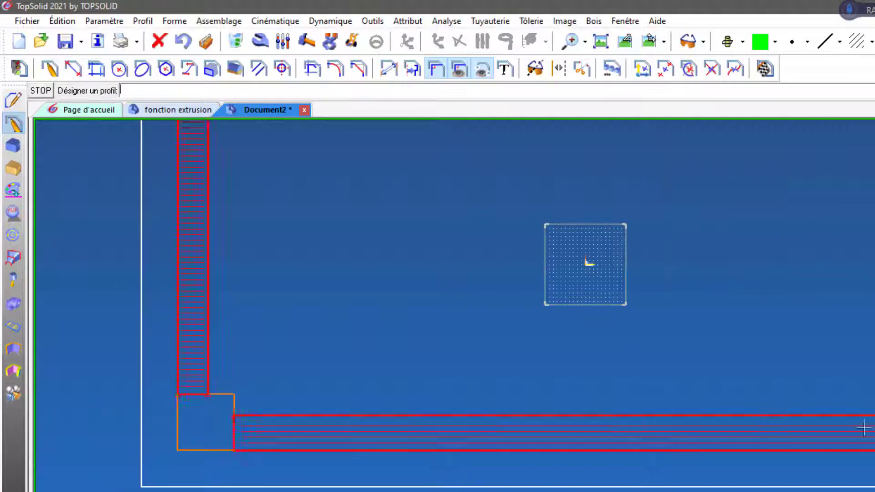
pyautogui.scroll(4, 861, 425)
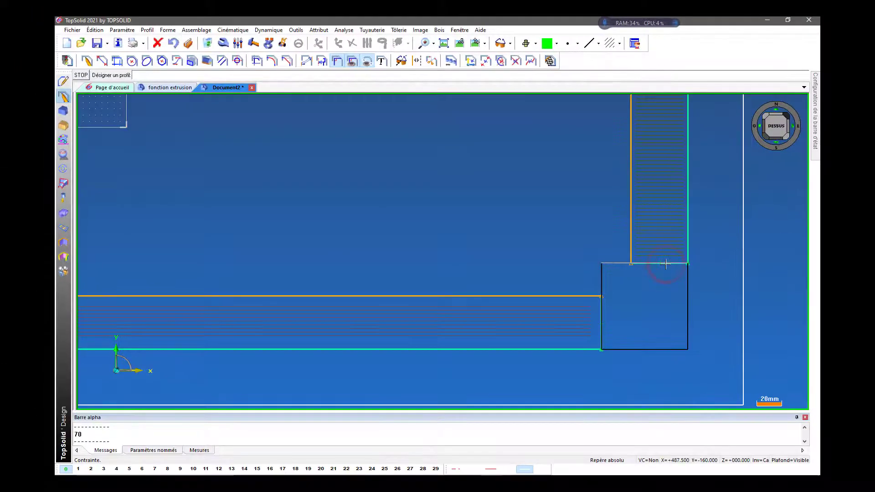
pyautogui.click(665, 264)
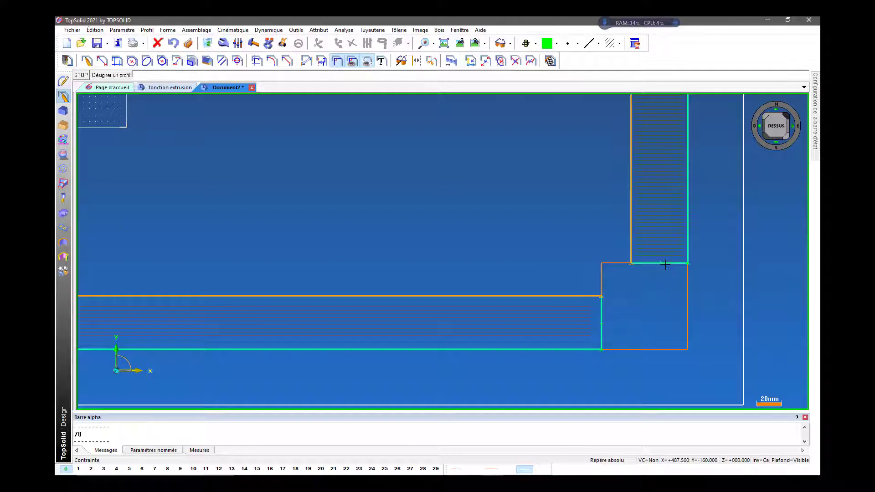
pyautogui.click(85, 76)
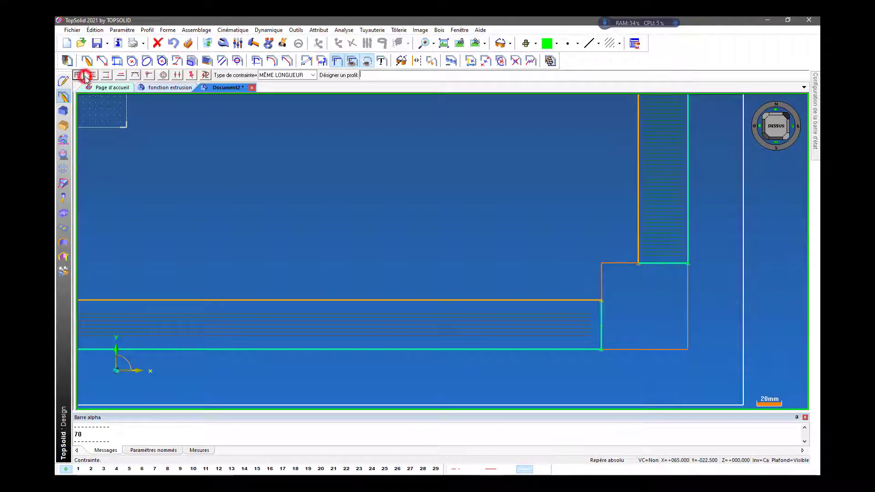
# Examine the same-length constraint marks on the short edges of the four rails at the leg corners
pyautogui.scroll(4, 682, 273)
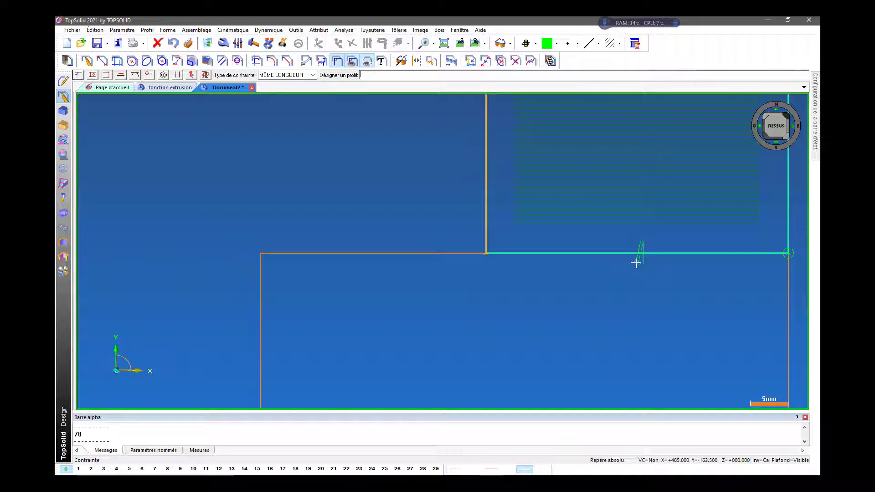
pyautogui.scroll(-9, 636, 262)
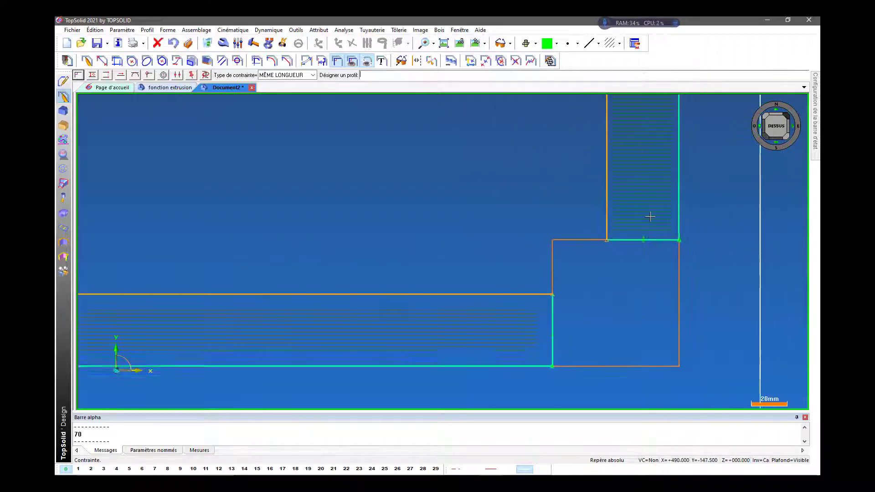
pyautogui.scroll(5, 128, 254)
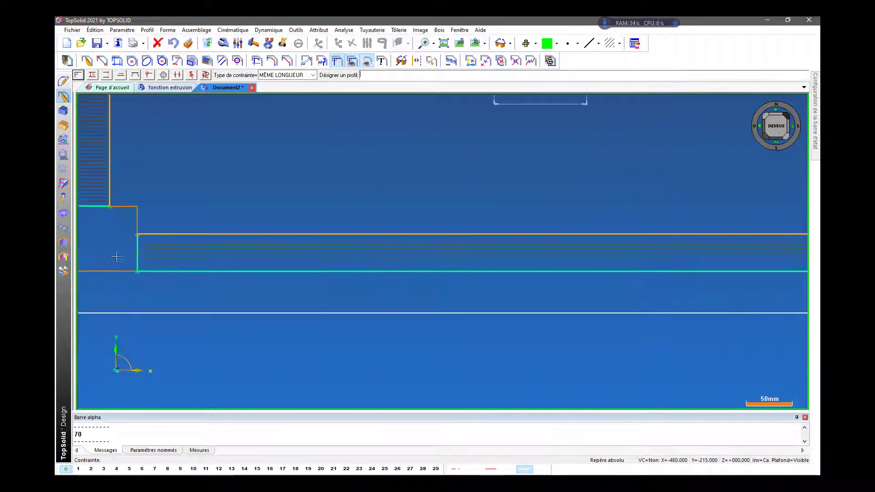
pyautogui.scroll(-3, 128, 252)
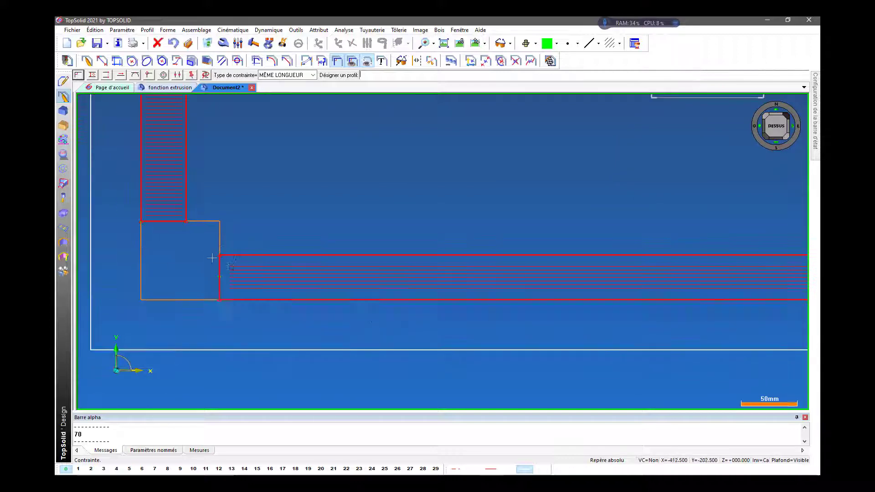
pyautogui.scroll(3, 154, 228)
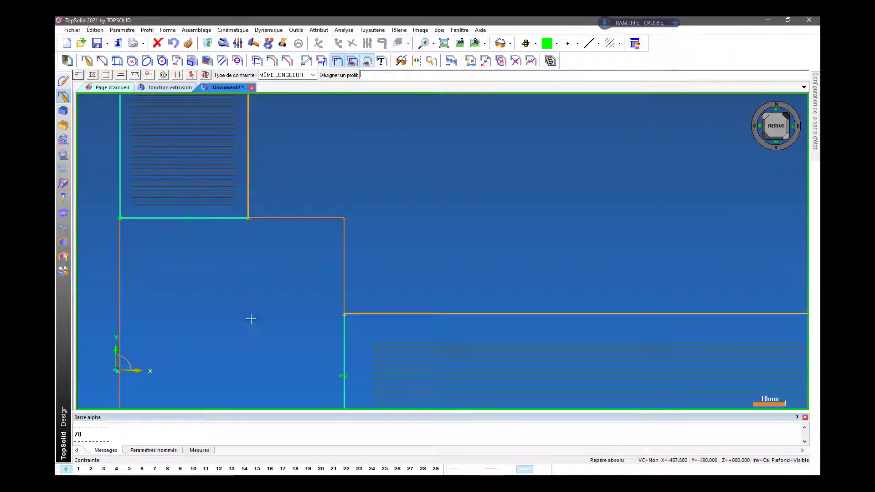
pyautogui.scroll(-5, 658, 172)
pyautogui.scroll(2, 629, 298)
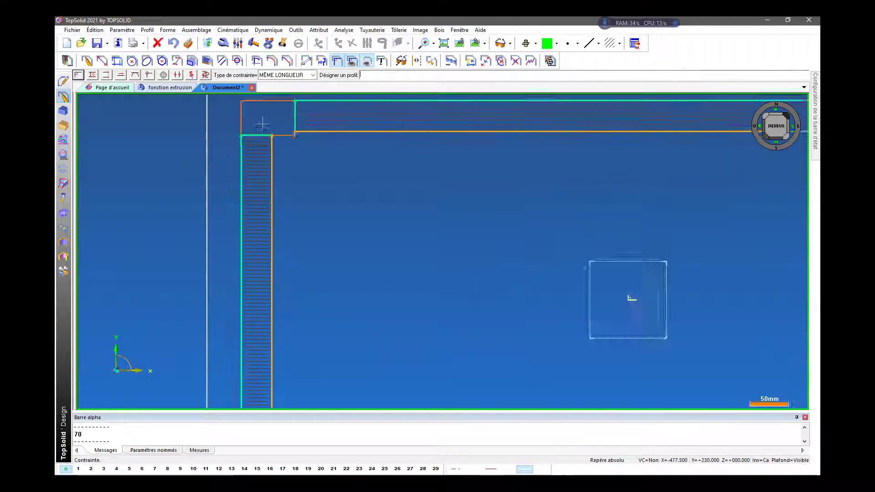
pyautogui.scroll(3, 263, 125)
pyautogui.click(246, 156)
pyautogui.scroll(-2, 342, 222)
pyautogui.click(355, 158)
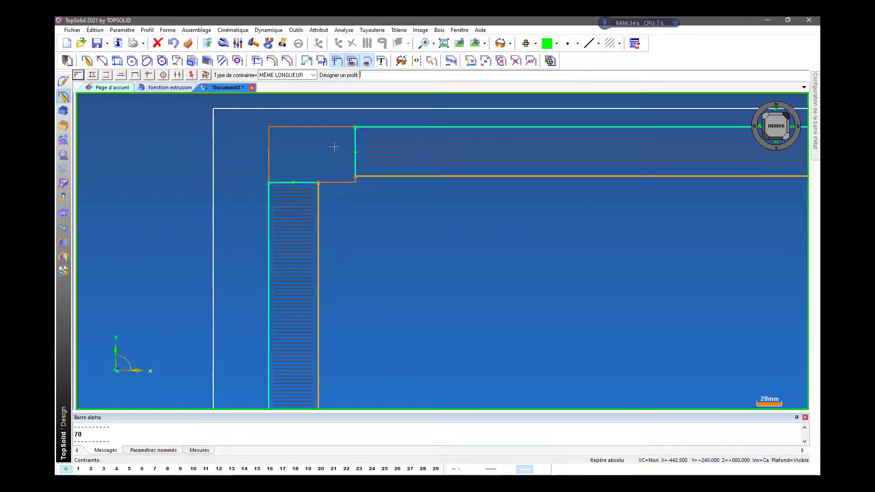
# Dimension the left rail's width between its two long edges, place the dimension above the tabletop outline and set it to 24 mm
pyautogui.click(310, 62)
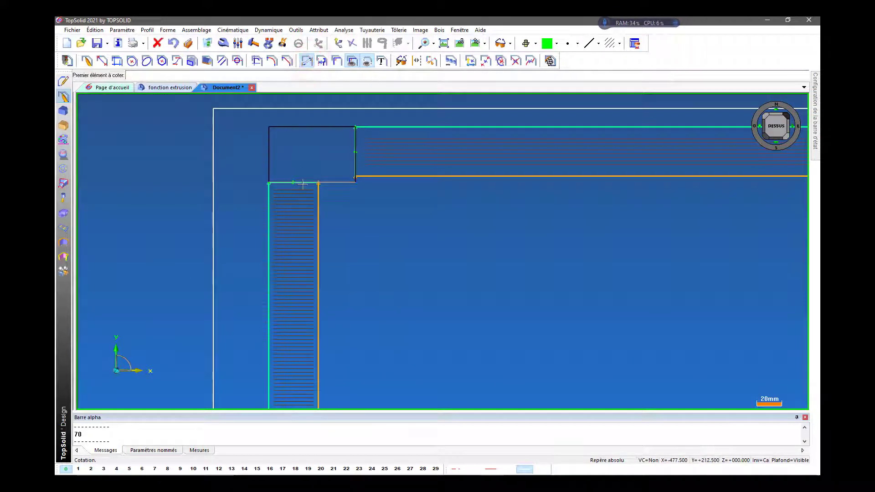
pyautogui.click(317, 230)
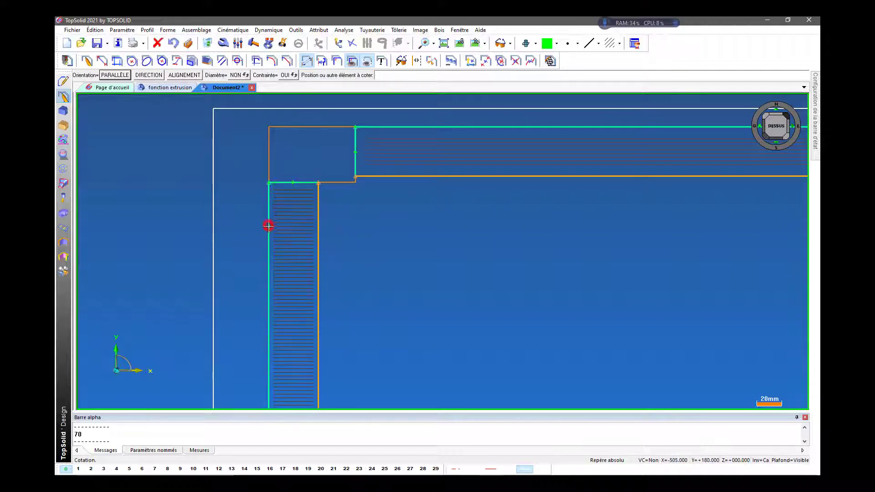
pyautogui.click(268, 226)
pyautogui.scroll(-2, 294, 282)
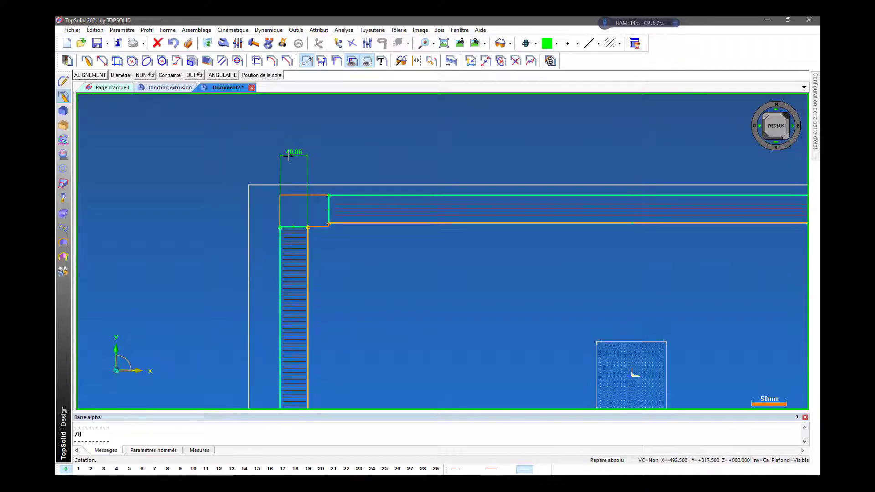
pyautogui.click(290, 158)
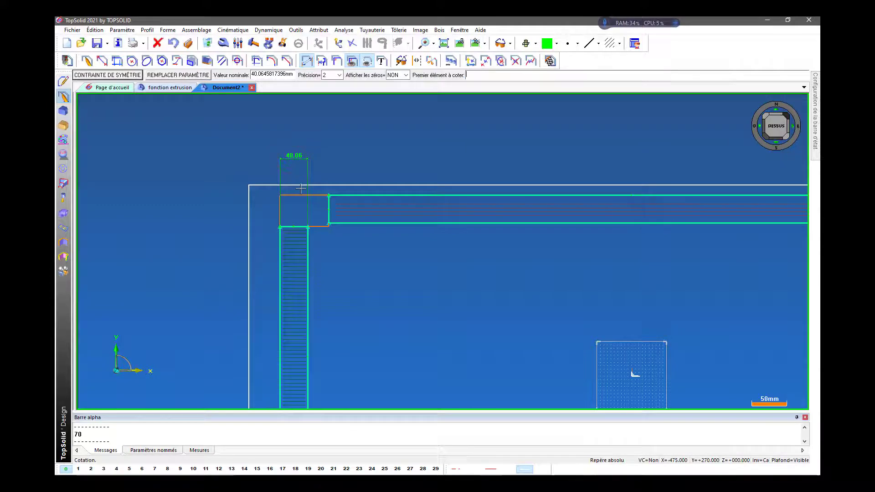
pyautogui.scroll(-2, 268, 127)
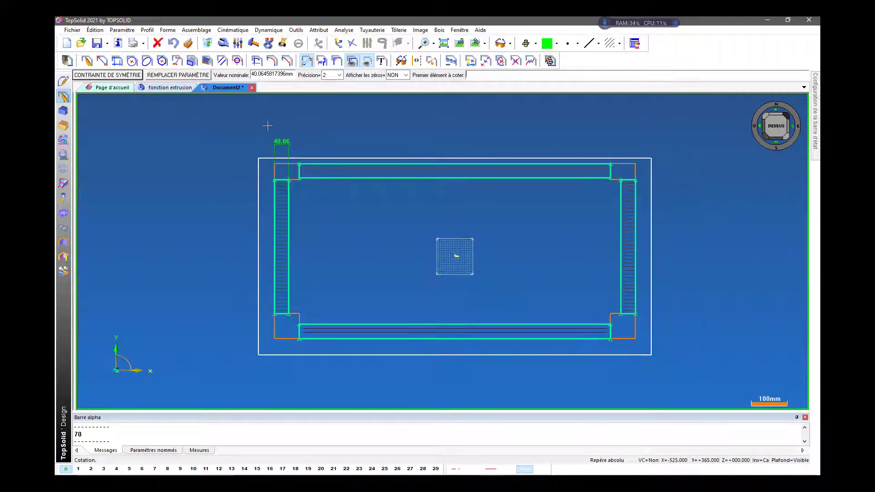
pyautogui.write('24')
pyautogui.press('Return')
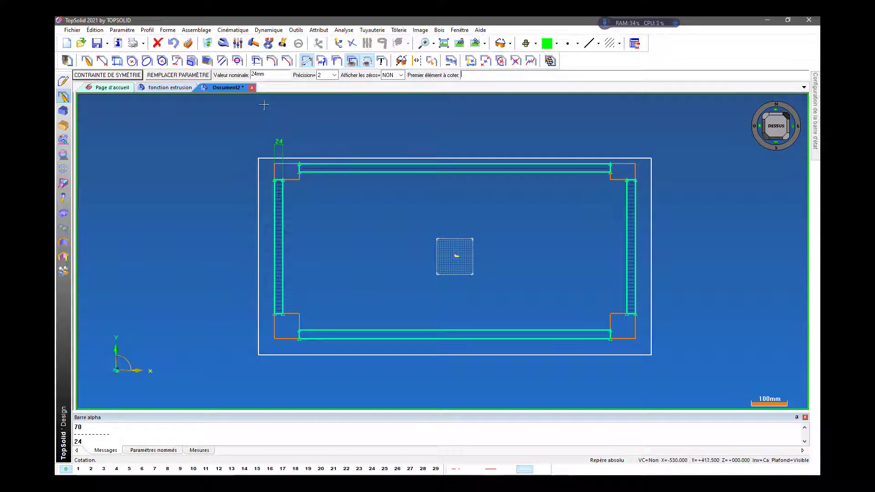
# Test the linked rail widths by setting the left rail's width dimension to 100 mm and restoring it to 24 mm
pyautogui.click(238, 43)
pyautogui.click(278, 142)
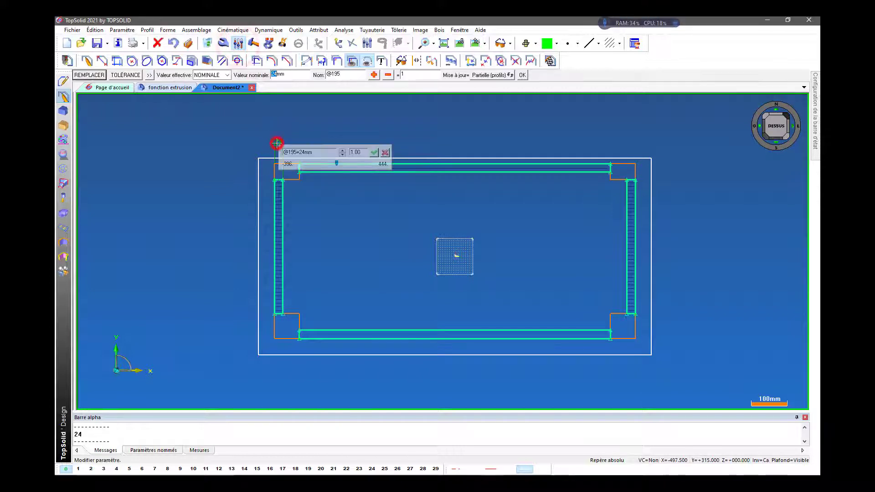
pyautogui.write('100')
pyautogui.press('Return')
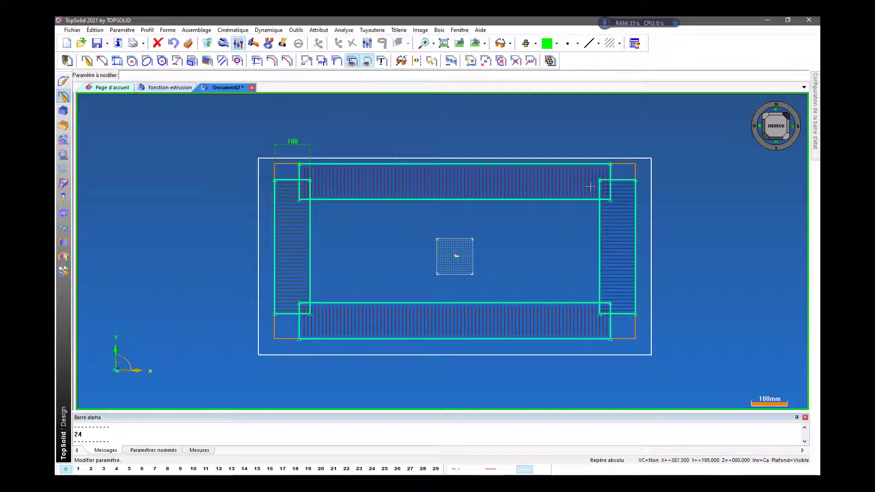
pyautogui.click(292, 143)
pyautogui.write('24')
pyautogui.press('Return')
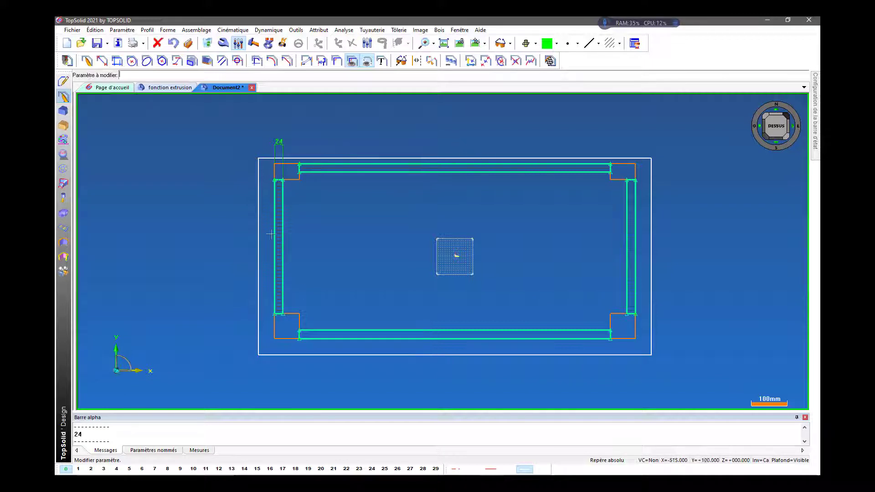
# Exit the sketch containing the four rail profiles
pyautogui.click(550, 61)
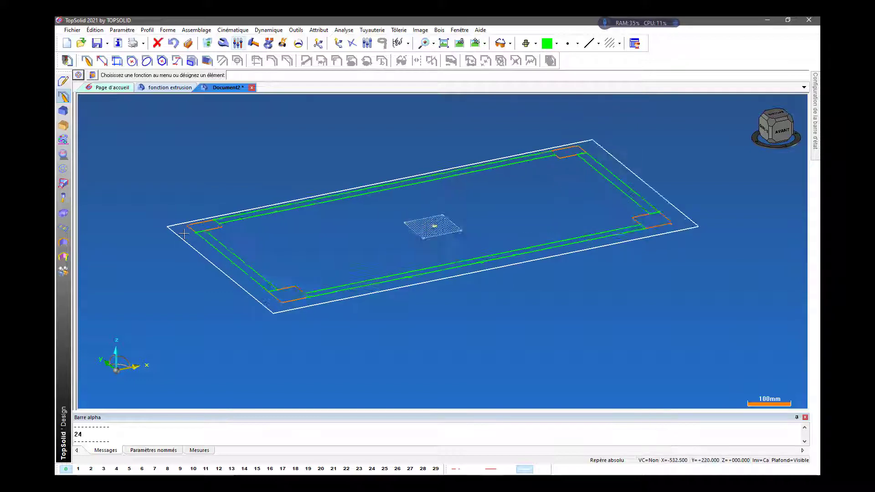
pyautogui.scroll(2, 184, 239)
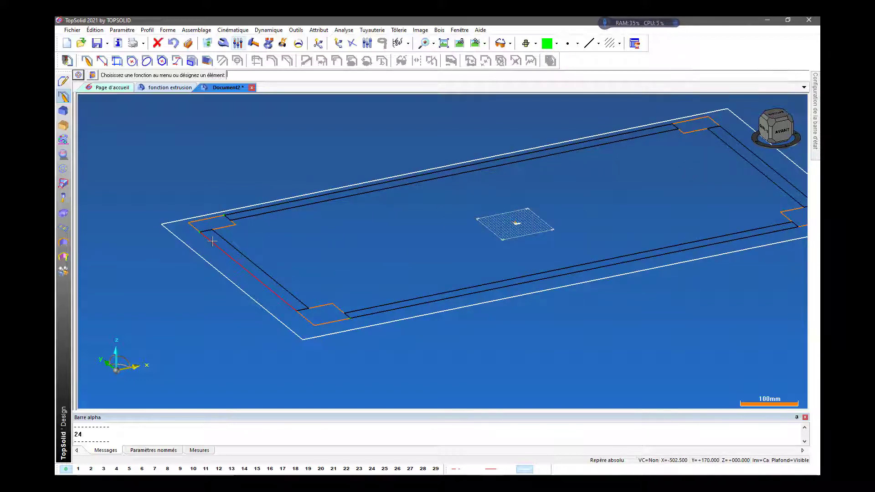
pyautogui.scroll(-2, 209, 104)
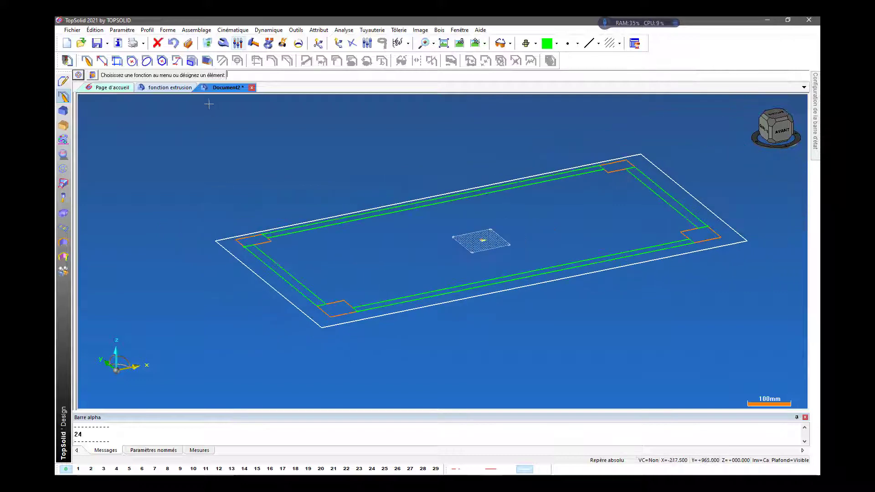
# Check the pink uprights in the fonction extrusion model and the plan view in fonction extrusion.pdf, and return to Document2
pyautogui.click(168, 88)
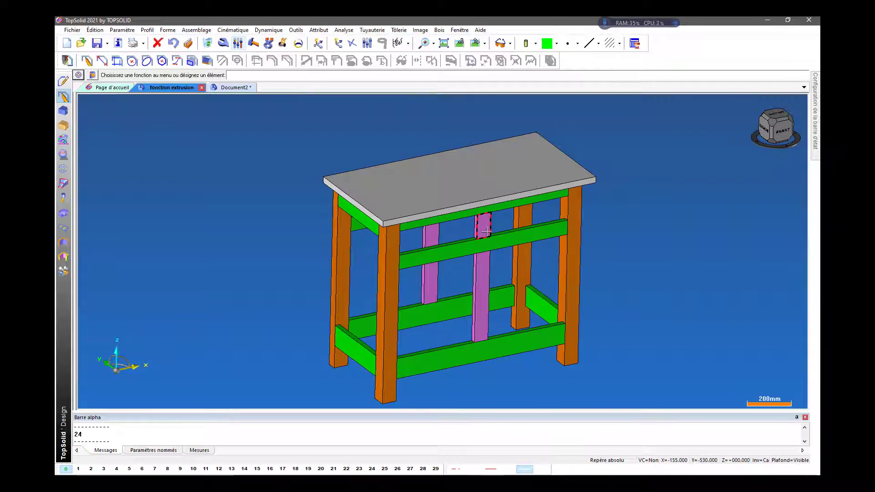
pyautogui.scroll(2, 486, 231)
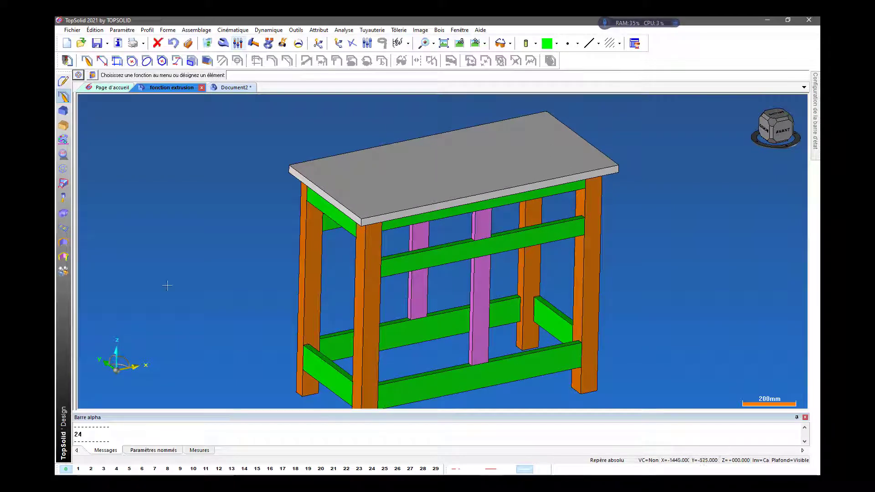
pyautogui.click(421, 479)
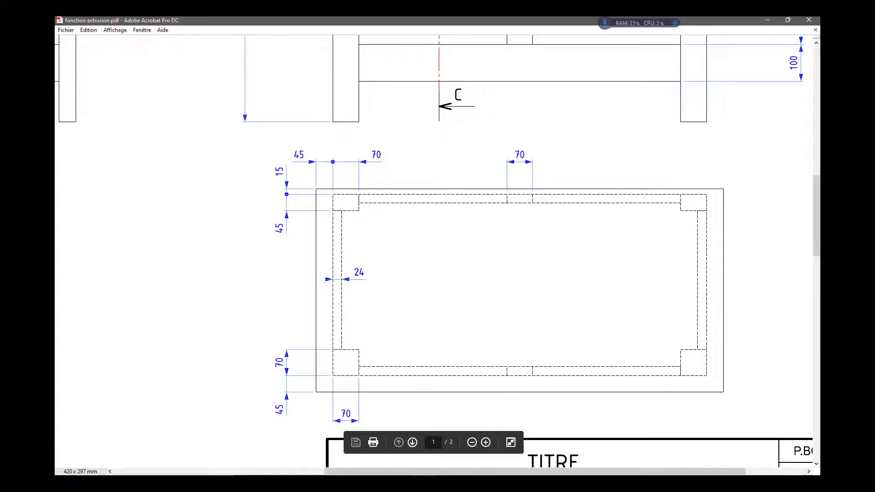
pyautogui.click(487, 478)
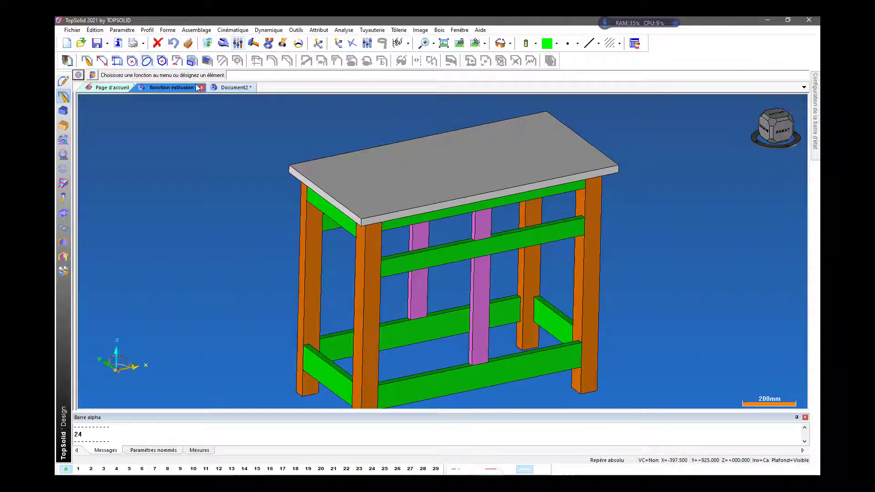
pyautogui.click(222, 88)
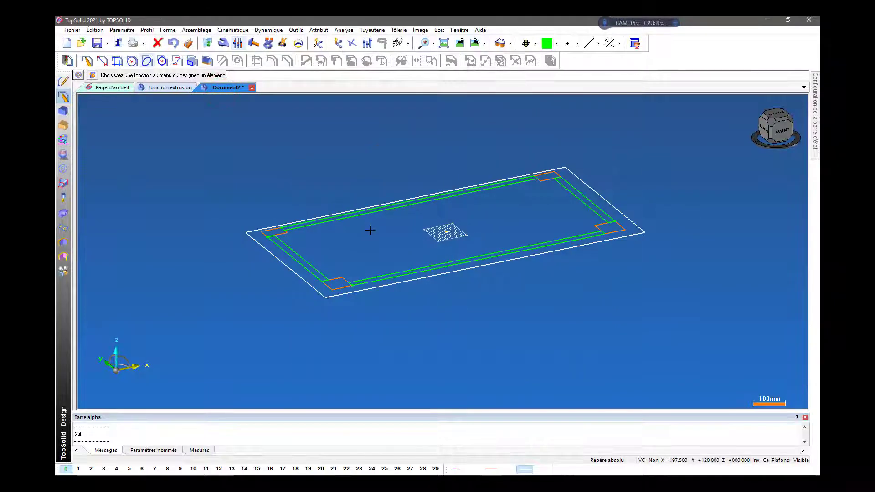
# Set the current colour to pink and sketch a rectangle in a new sketch, just inside the upper long rail's middle
pyautogui.click(556, 43)
pyautogui.click(557, 88)
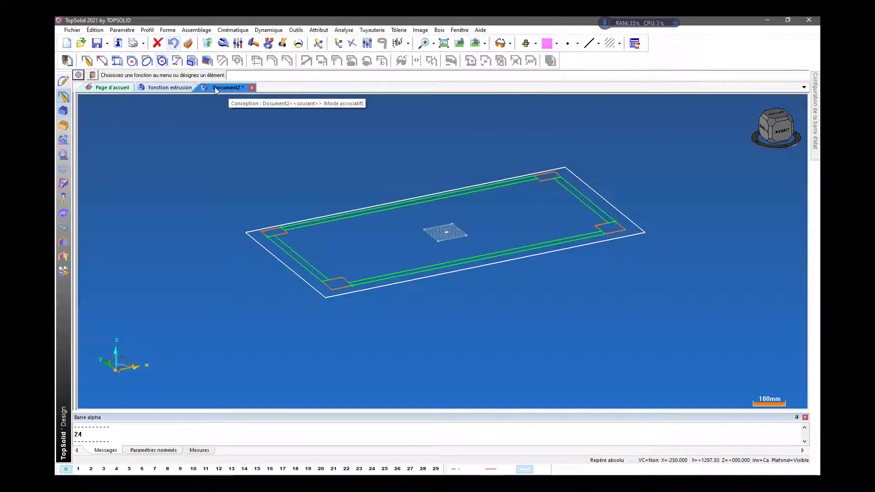
pyautogui.click(88, 60)
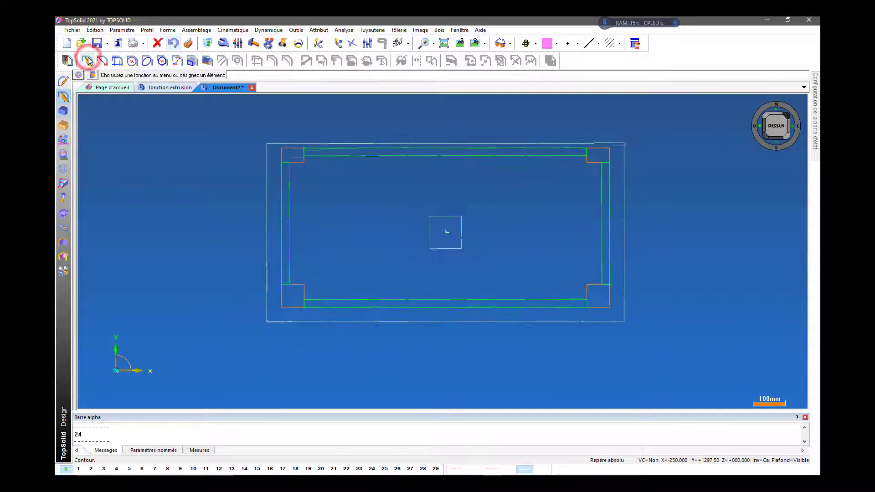
pyautogui.scroll(3, 473, 132)
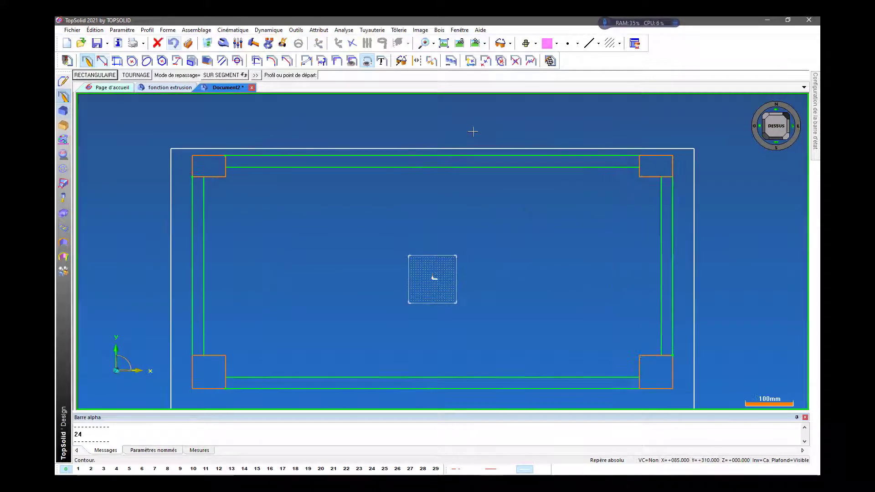
pyautogui.click(485, 161)
pyautogui.click(96, 76)
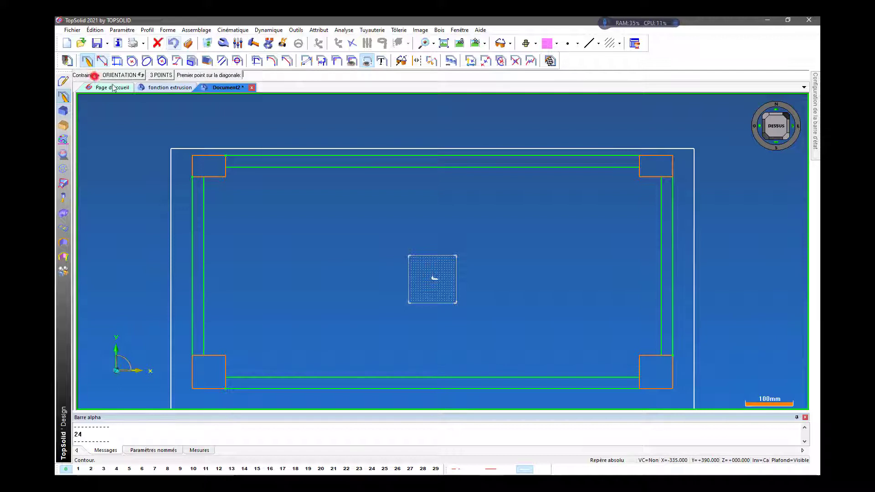
pyautogui.click(391, 176)
pyautogui.click(466, 197)
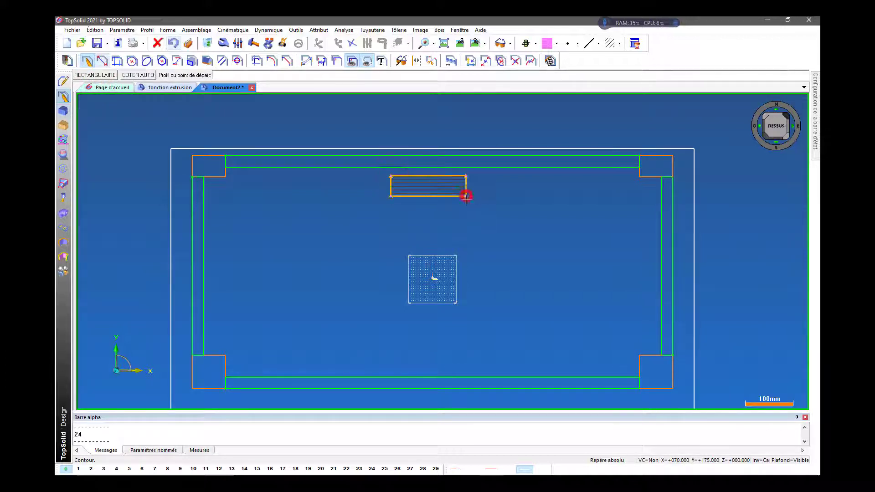
# Sketch a second pink rectangle just inside the lower long rail, near its middle
pyautogui.scroll(-2, 370, 264)
pyautogui.scroll(1, 361, 289)
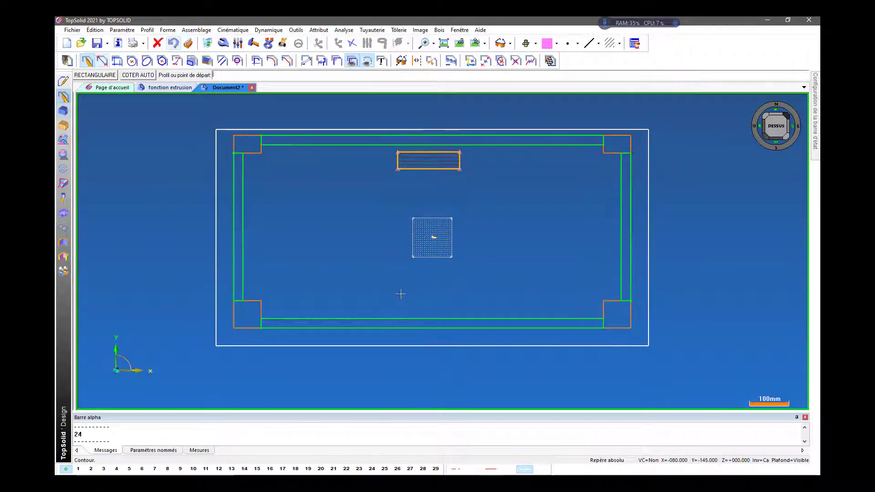
pyautogui.click(400, 294)
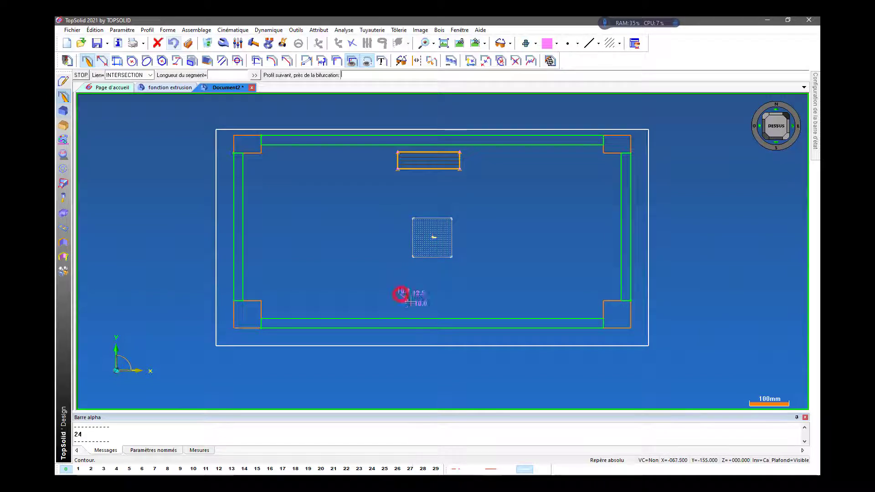
pyautogui.click(174, 40)
pyautogui.click(90, 78)
pyautogui.click(391, 288)
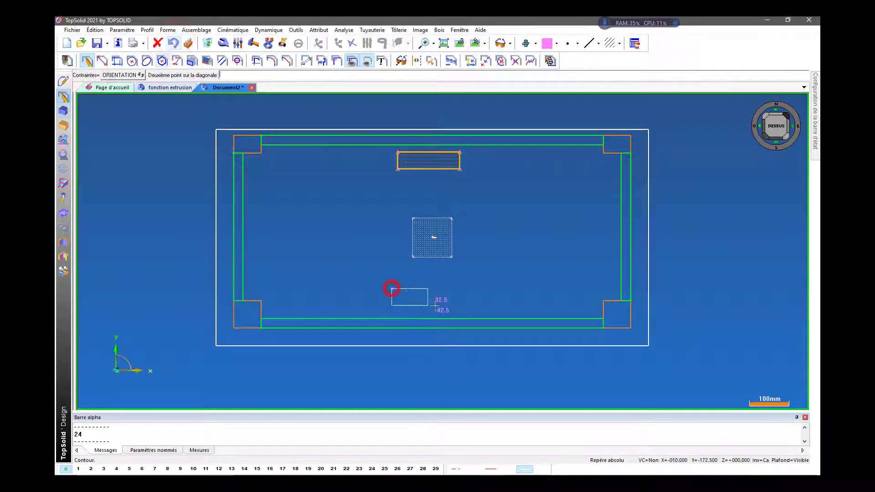
pyautogui.click(468, 306)
# Create midpoints on the outer edges of both long rails and on the outer long edges of both pink rectangles
pyautogui.scroll(1, 452, 279)
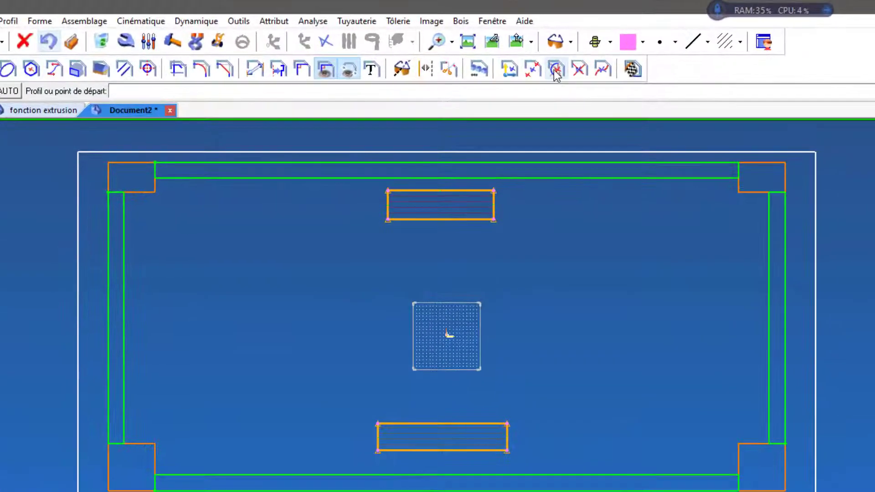
pyautogui.click(556, 69)
pyautogui.scroll(2, 428, 180)
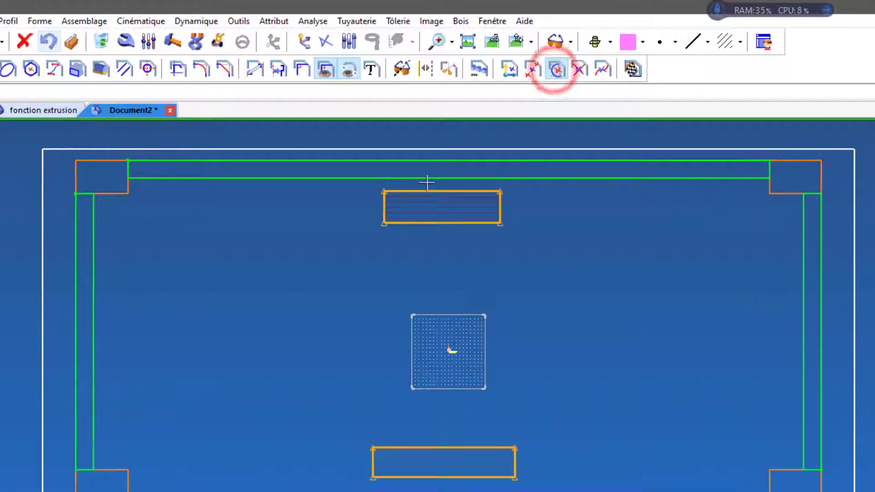
pyautogui.click(440, 156)
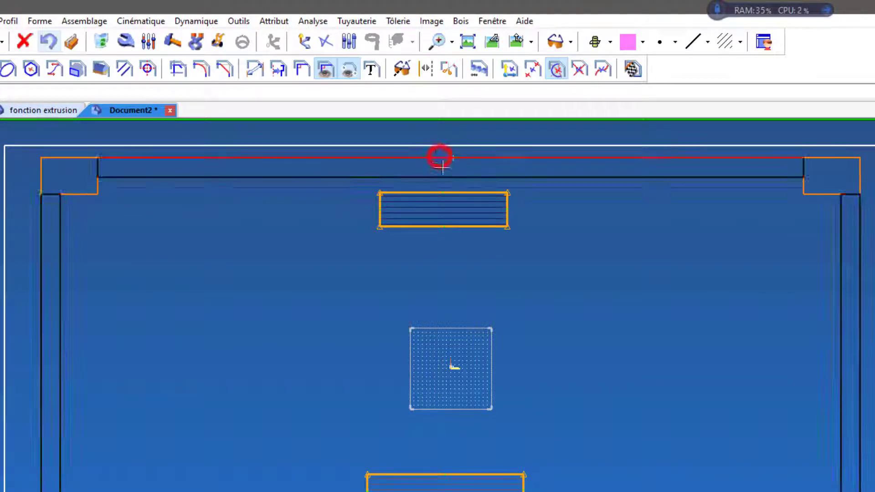
pyautogui.click(445, 194)
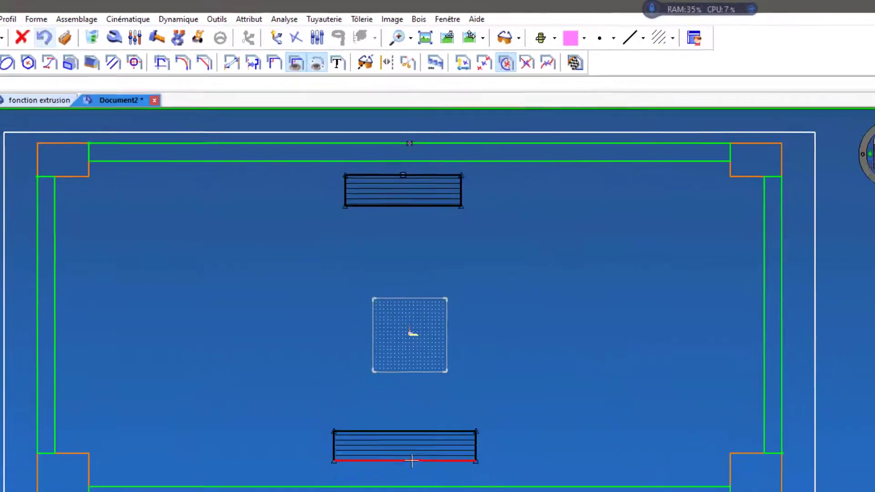
pyautogui.click(392, 439)
pyautogui.click(398, 476)
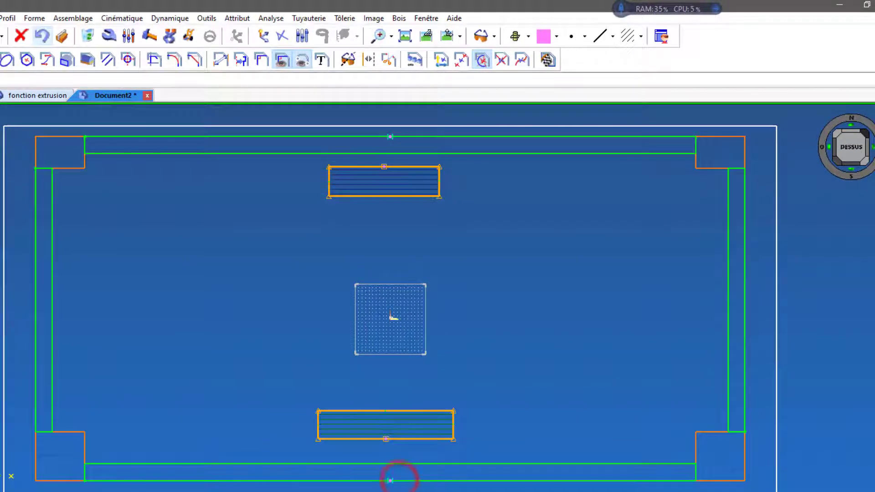
# Add coincidence constraints joining each pink rectangle's outer-edge midpoint to the midpoint of the adjacent long rail's outer edge
pyautogui.click(260, 59)
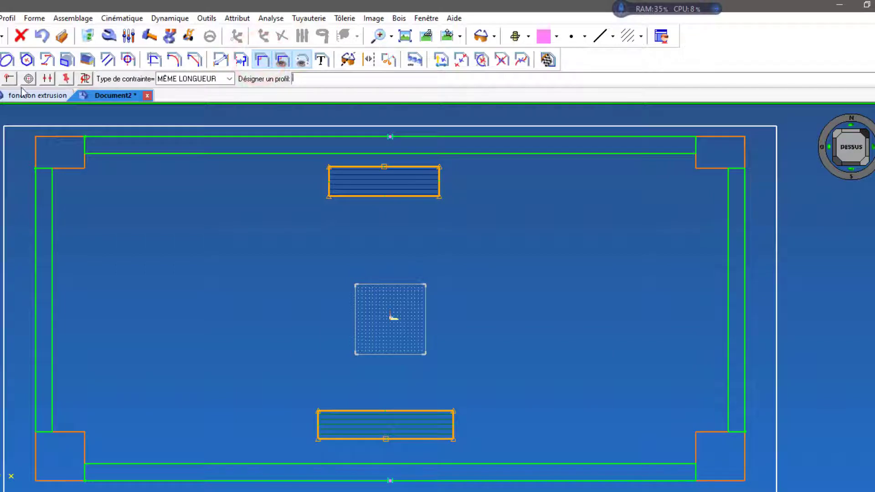
pyautogui.click(9, 80)
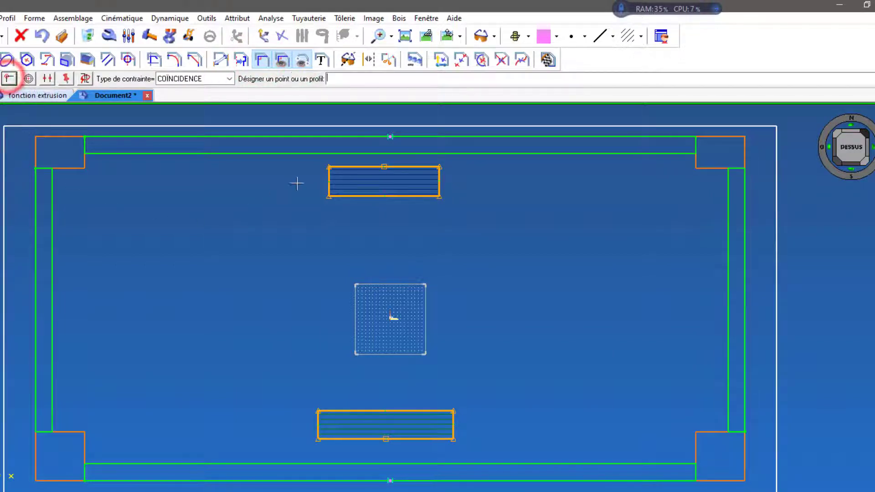
pyautogui.click(385, 167)
pyautogui.click(391, 137)
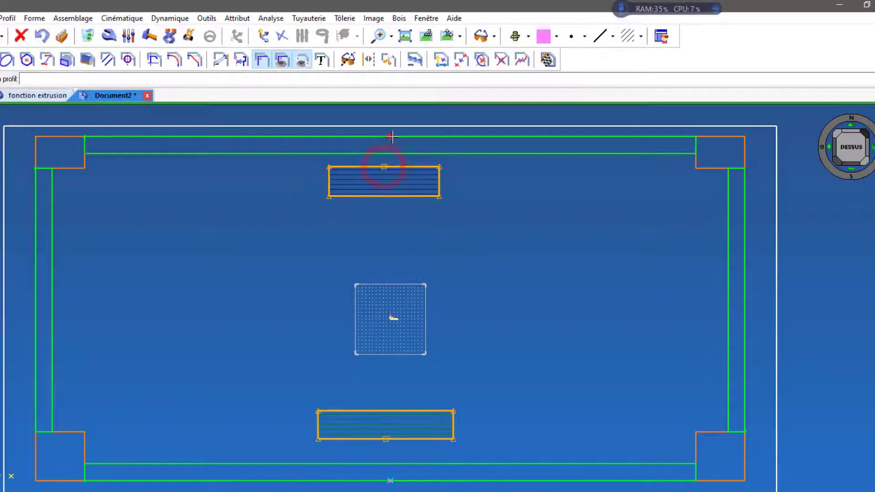
pyautogui.click(388, 438)
pyautogui.click(390, 480)
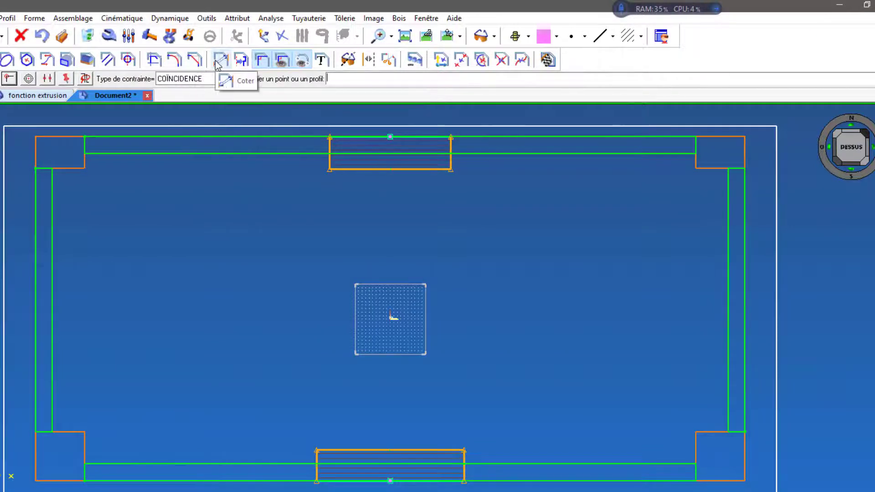
# Add alignment constraints between each pink rectangle's inner long edge and the inner edge of its rail
pyautogui.click(0, 79)
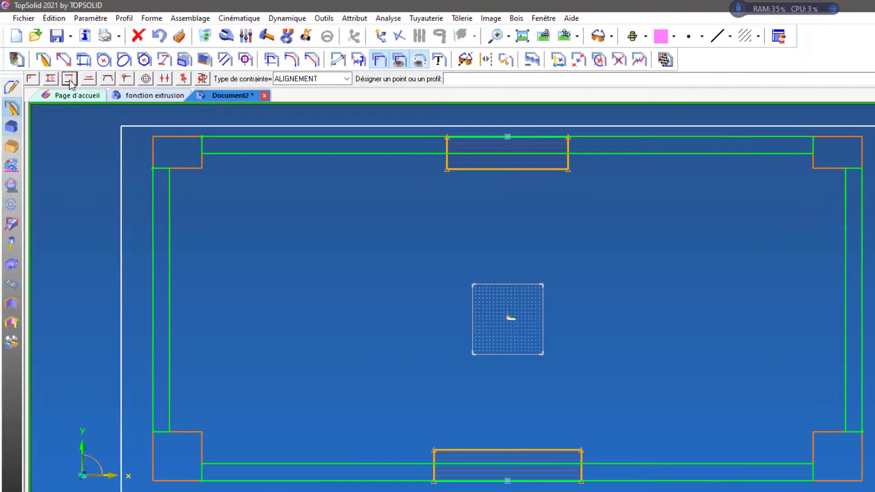
pyautogui.click(464, 171)
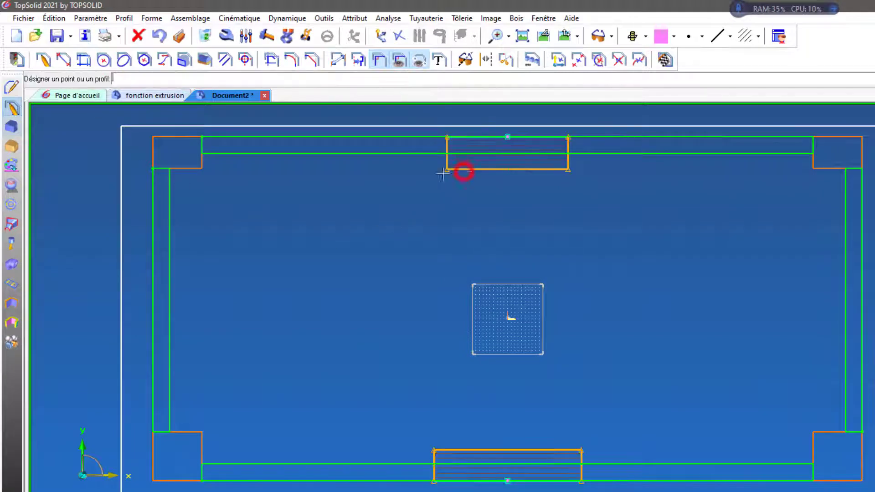
pyautogui.click(408, 152)
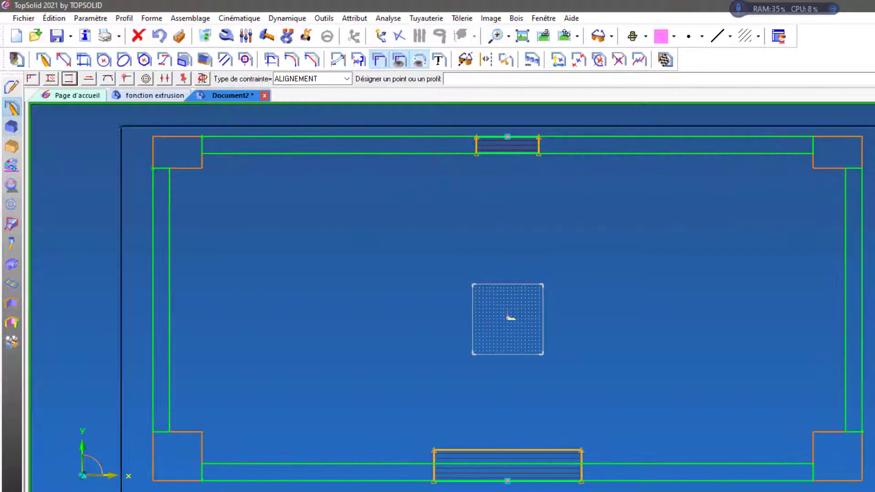
pyautogui.click(527, 451)
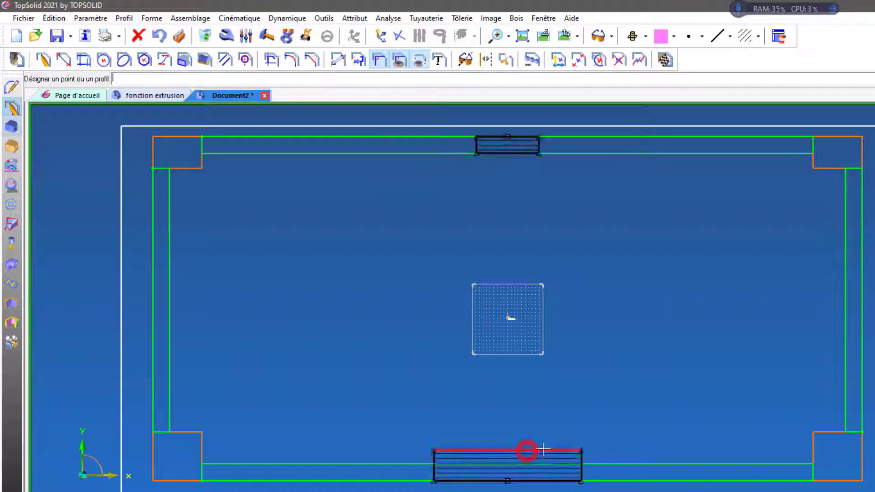
pyautogui.click(615, 464)
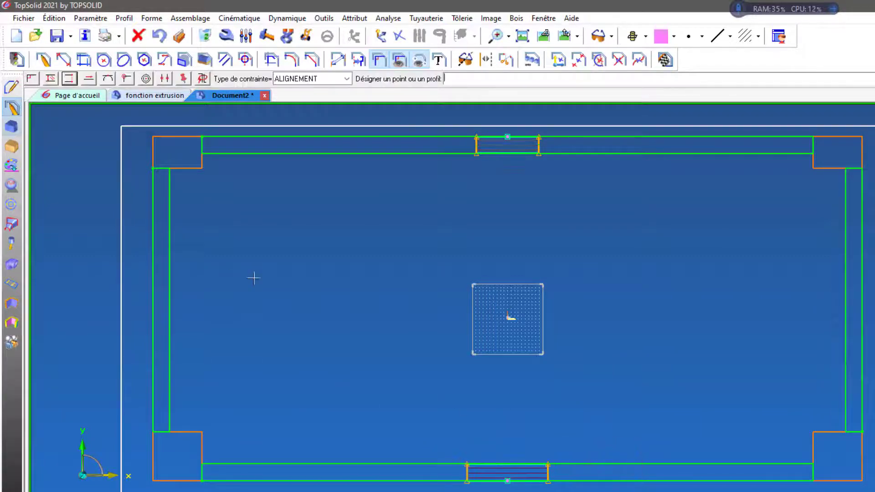
# Dimension the upper pink rectangle's length between its short edges, place the dimension above the tabletop outline and set it to 70 mm
pyautogui.scroll(3, 482, 140)
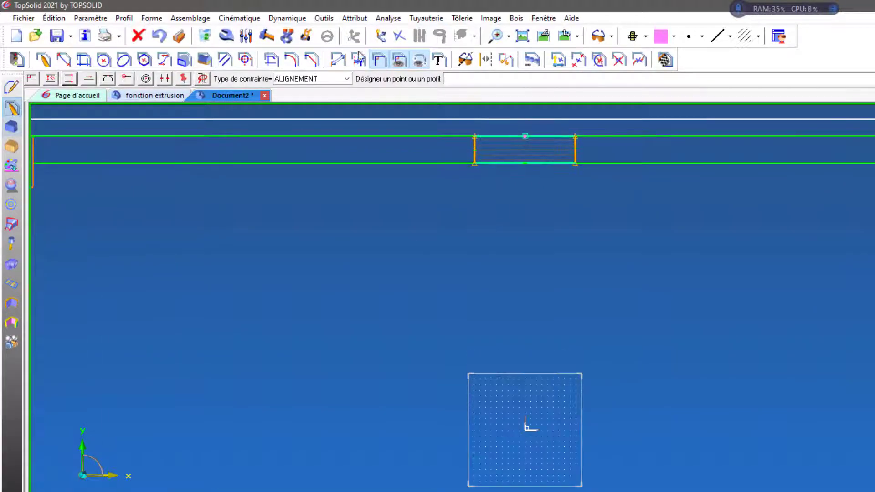
pyautogui.click(338, 59)
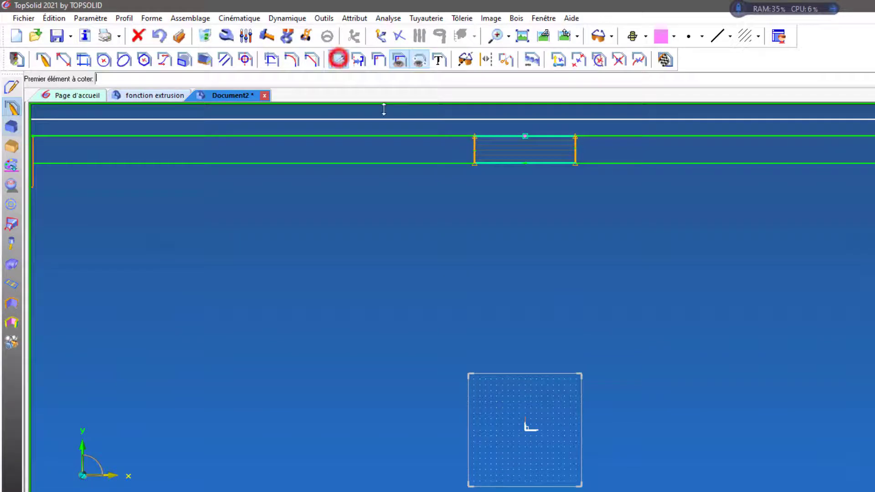
pyautogui.click(474, 153)
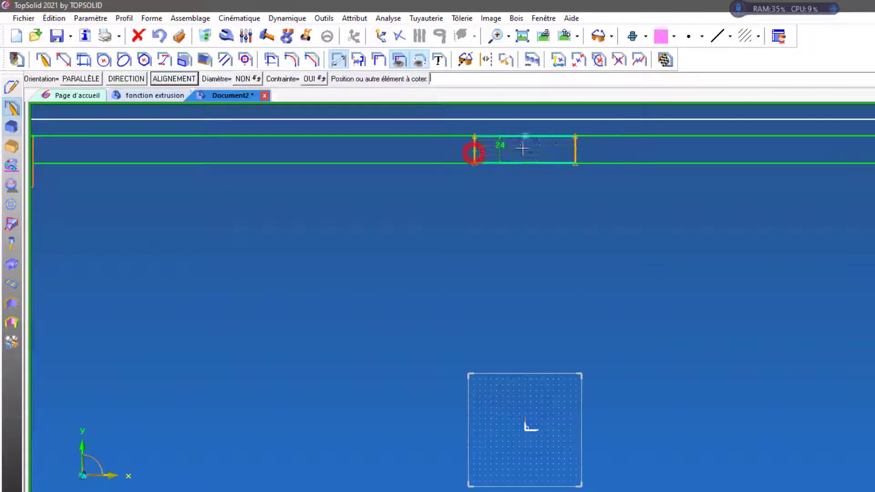
pyautogui.click(575, 152)
pyautogui.scroll(-2, 567, 288)
pyautogui.click(531, 155)
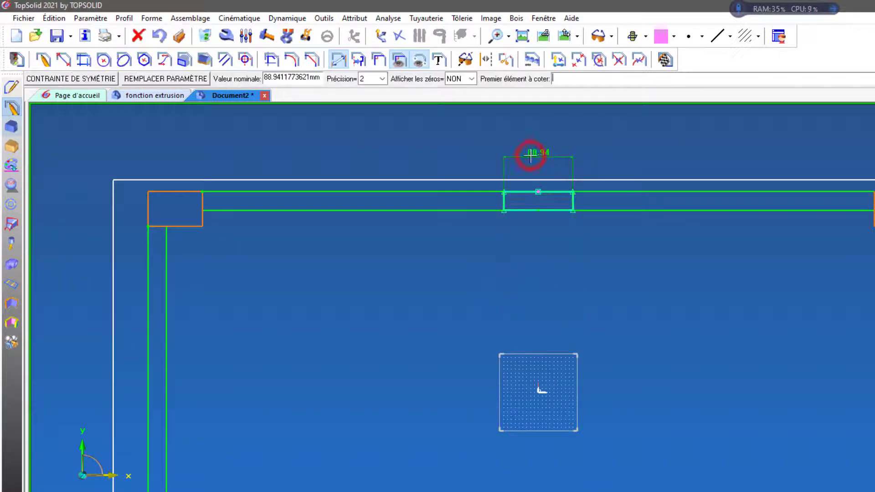
pyautogui.press('Return')
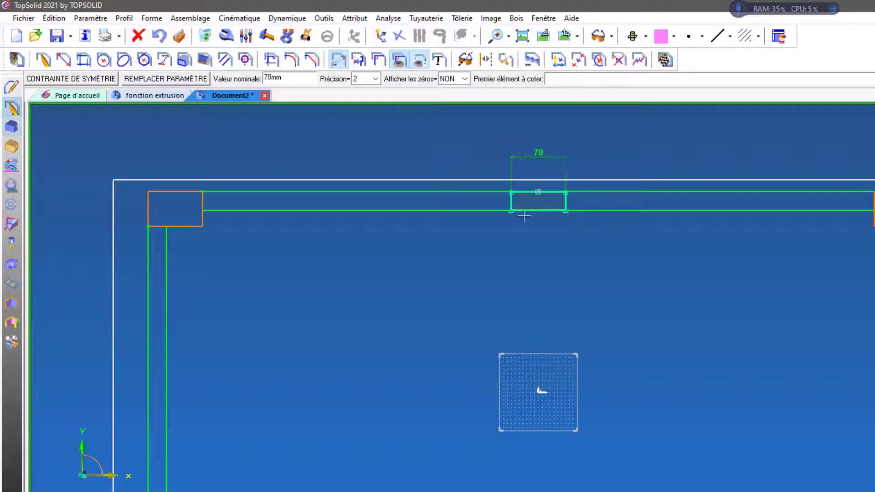
# Dimension the lower pink rectangle's length between its short edges, place the dimension below the tabletop outline and set it to 70 mm
pyautogui.scroll(-2, 519, 133)
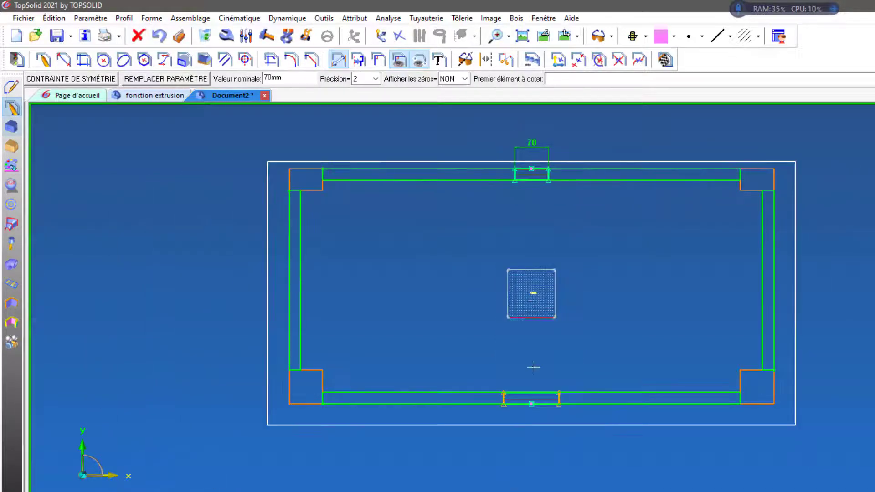
pyautogui.scroll(2, 533, 367)
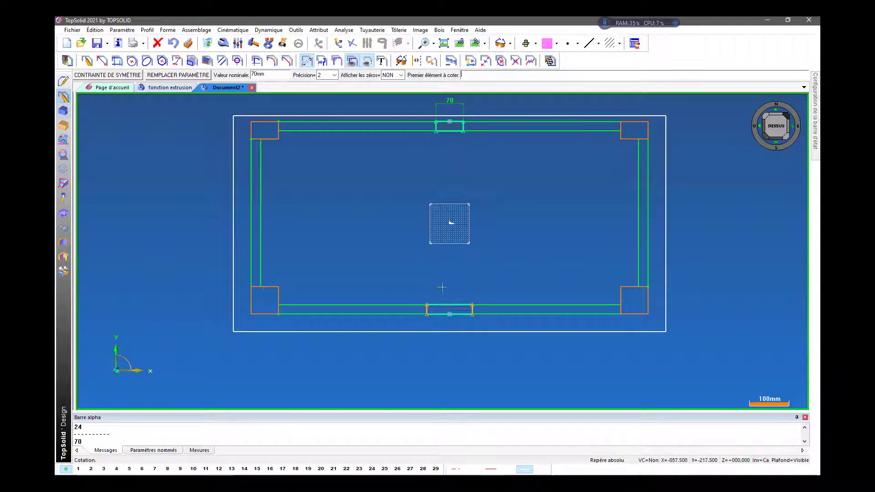
pyautogui.click(306, 61)
pyautogui.scroll(5, 482, 353)
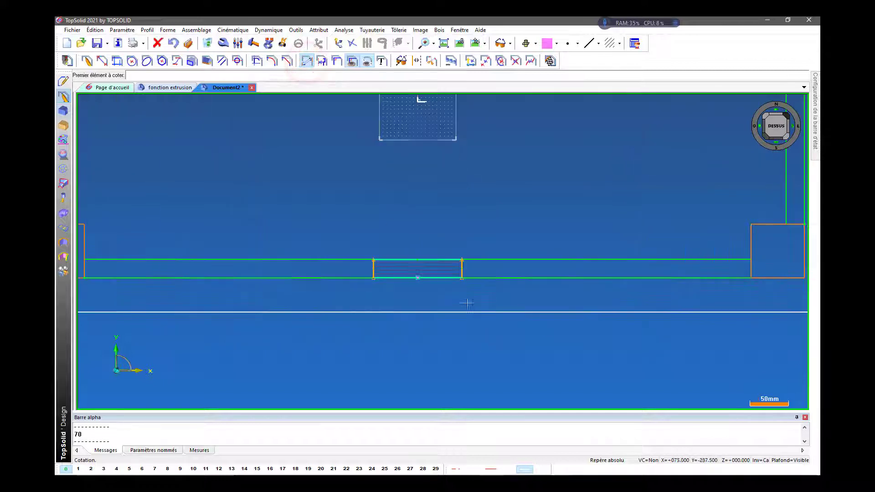
pyautogui.click(463, 263)
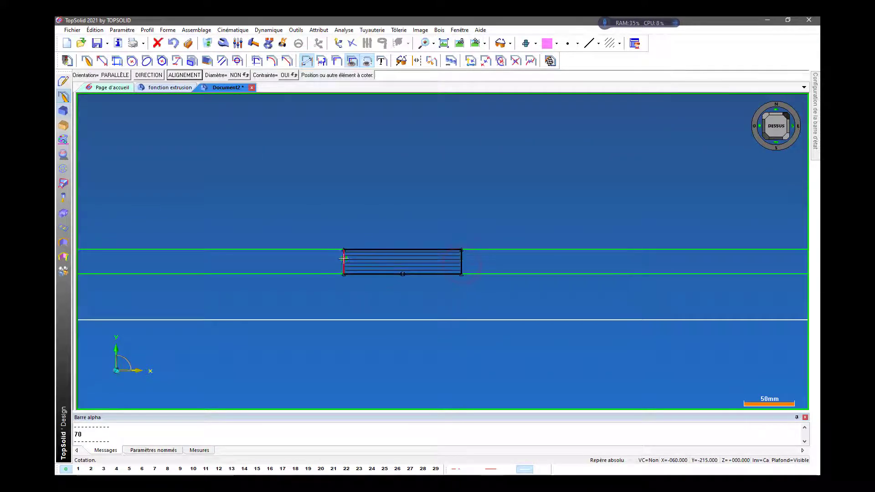
pyautogui.click(344, 264)
pyautogui.click(390, 344)
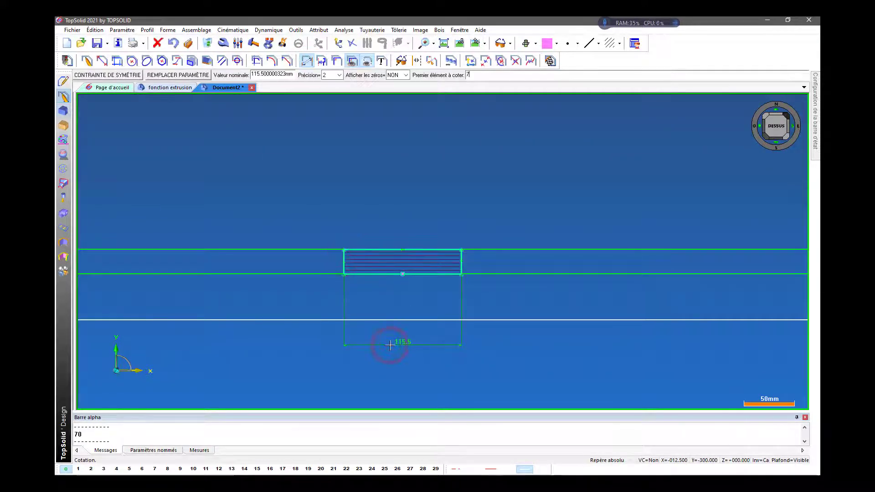
pyautogui.write('70')
pyautogui.press('Return')
# Exit the sketch containing the two pink upright profiles
pyautogui.scroll(-5, 438, 319)
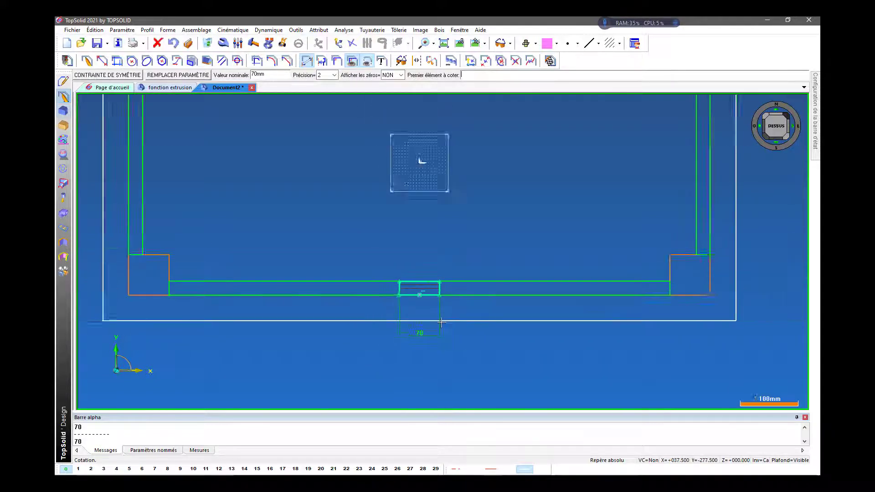
pyautogui.scroll(1, 441, 322)
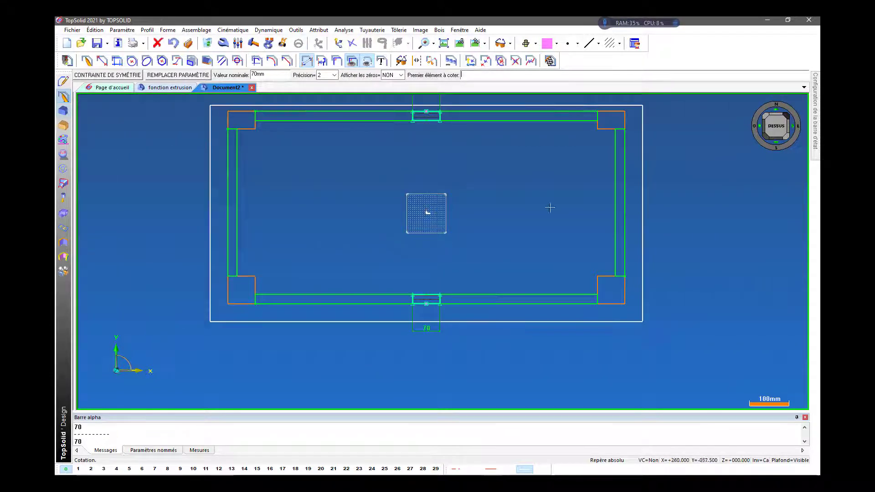
pyautogui.click(550, 62)
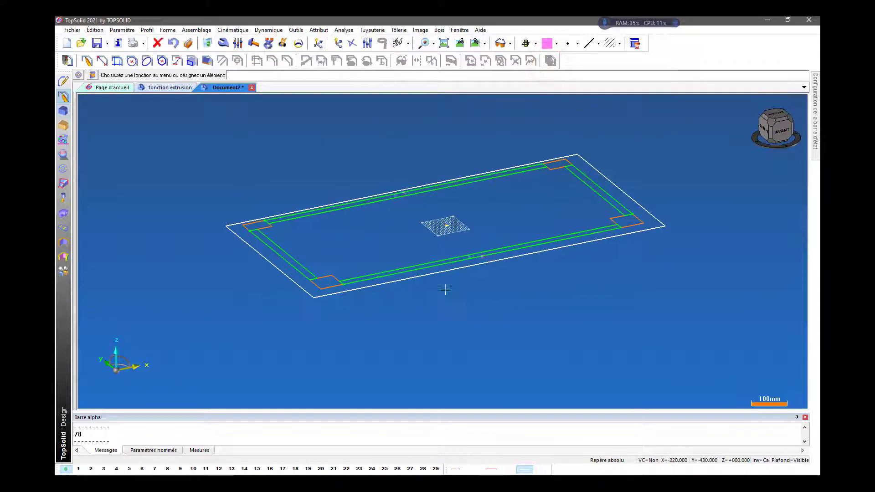
# Extrude the white tabletop outline upward as a white solid with a height of 30 mm
pyautogui.click(773, 114)
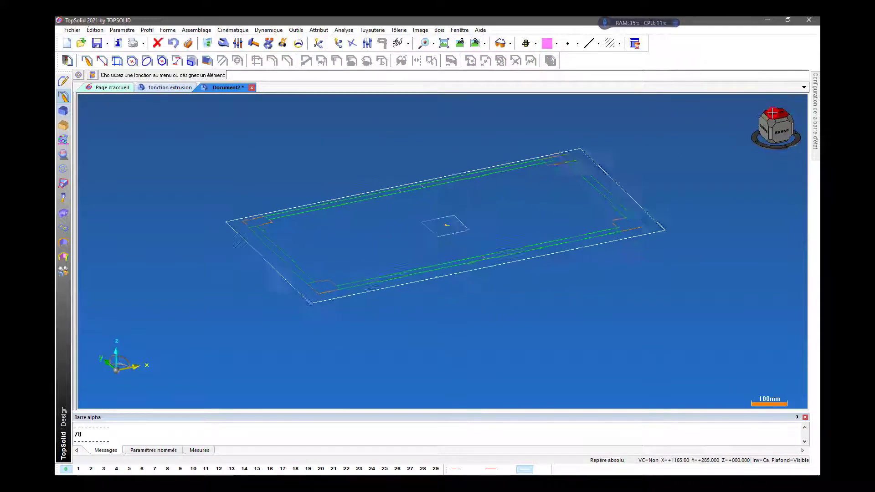
pyautogui.scroll(1, 541, 172)
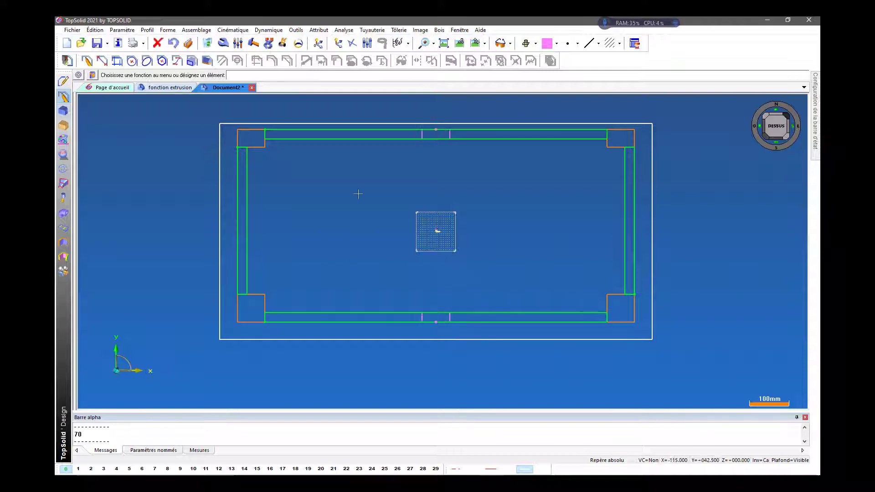
pyautogui.click(63, 110)
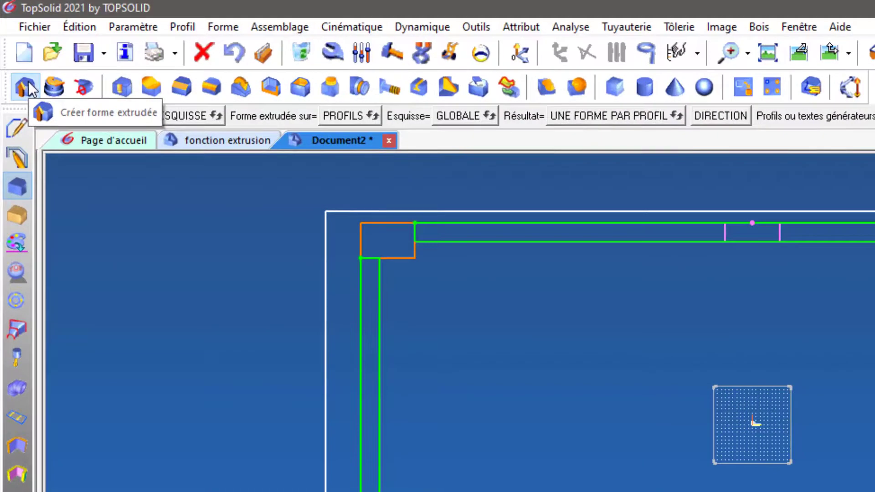
pyautogui.click(27, 86)
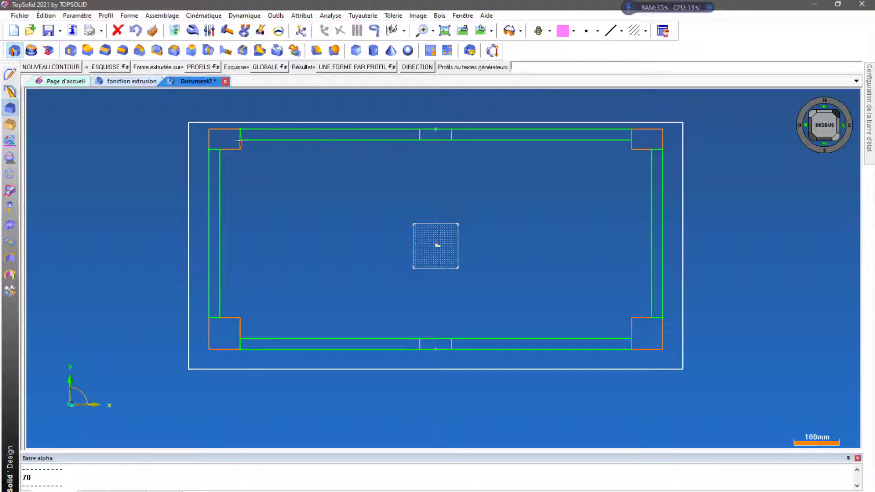
pyautogui.click(573, 31)
pyautogui.click(573, 47)
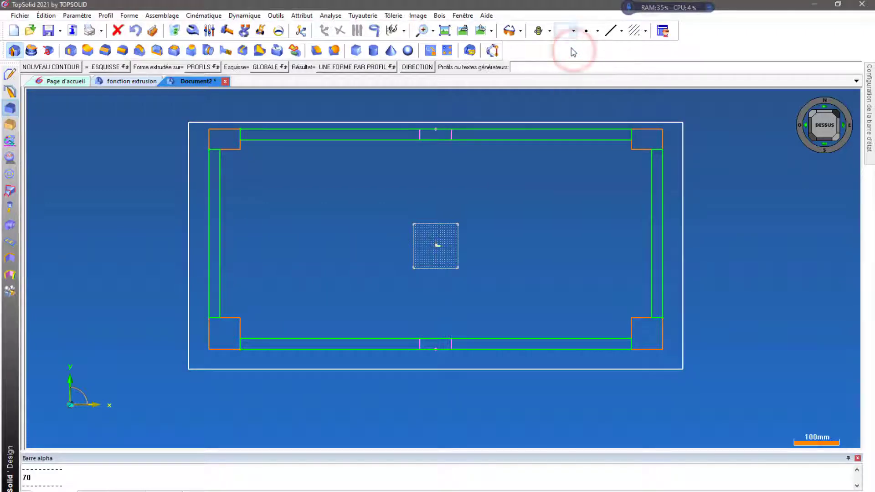
pyautogui.click(188, 135)
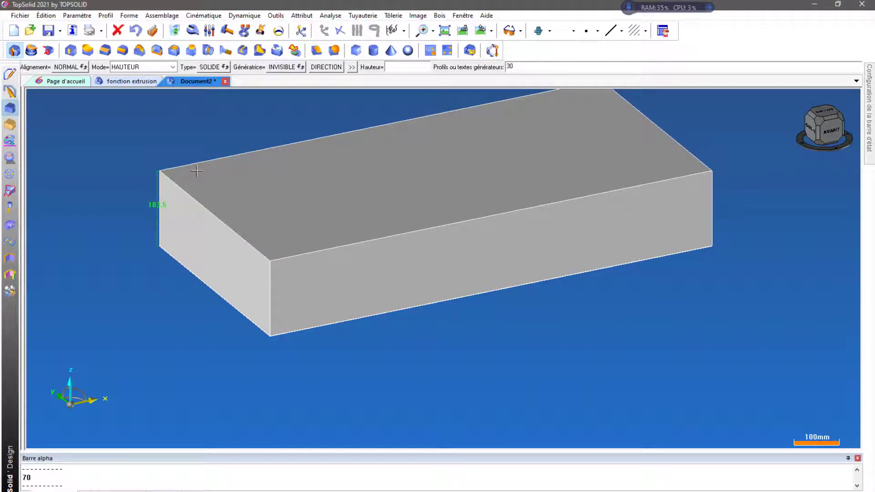
pyautogui.press('Return')
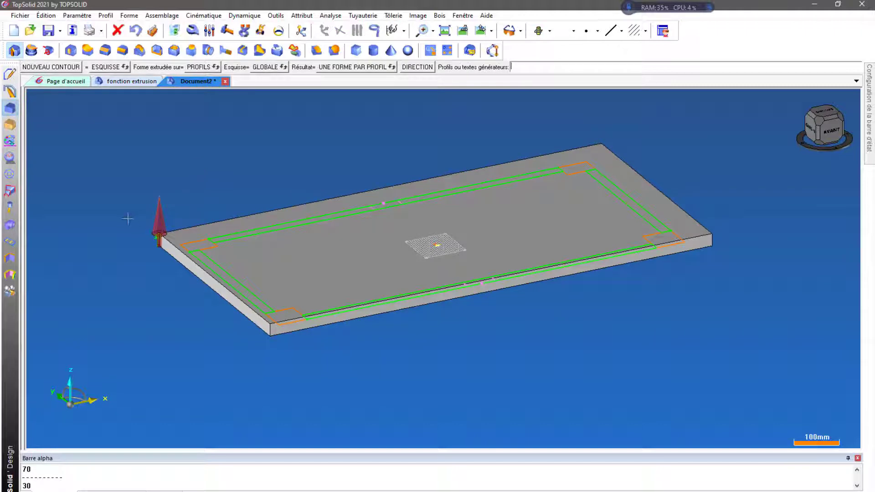
# Flip the tabletop's extrusion direction downward, restore it upward and end the extrusion command
pyautogui.click(156, 231)
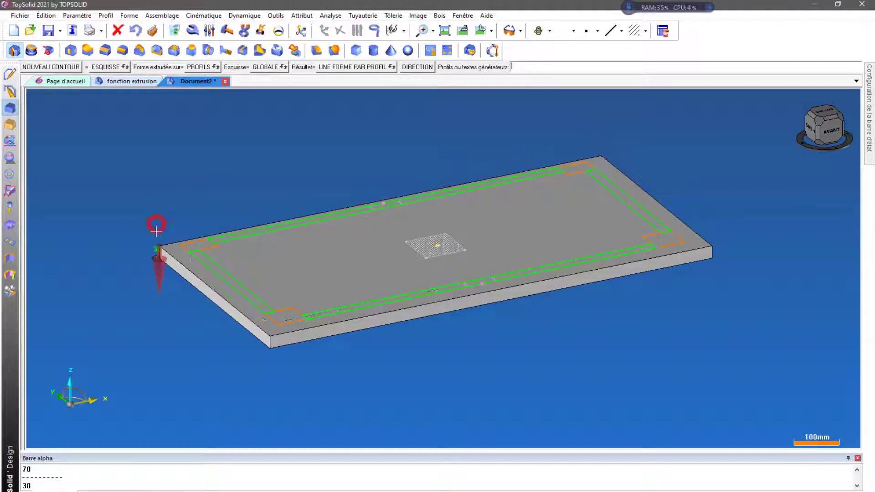
pyautogui.click(152, 273)
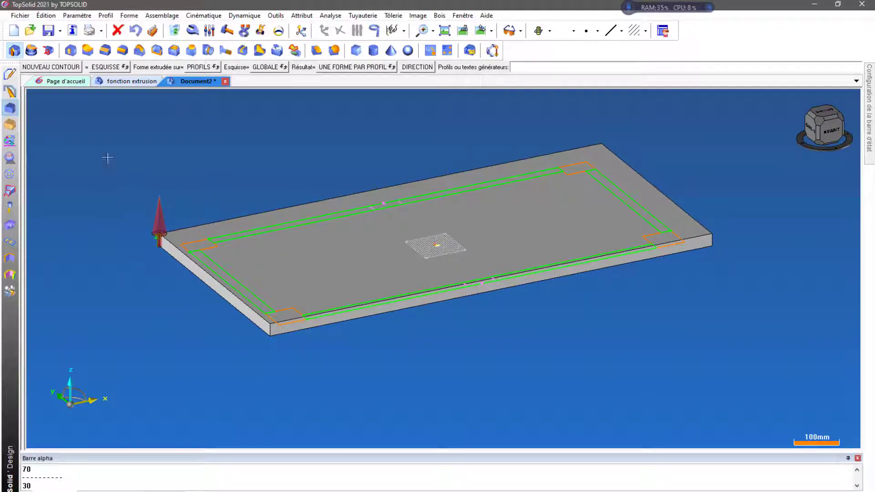
pyautogui.press('Escape')
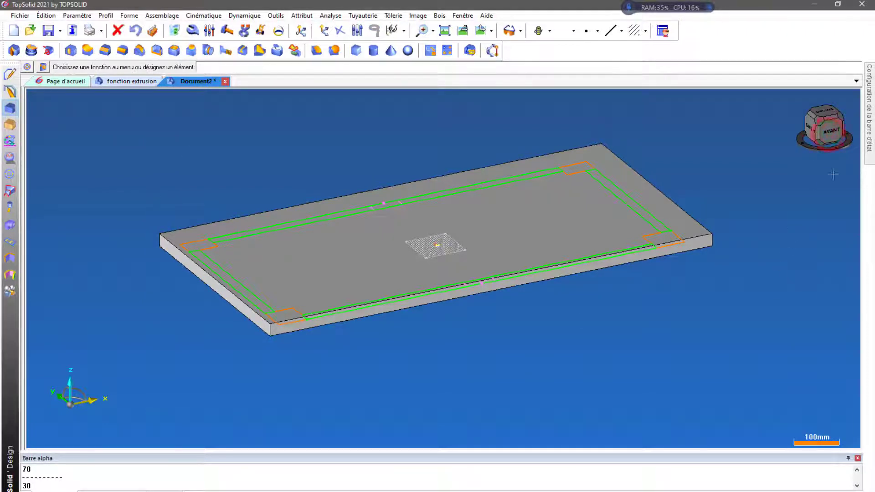
# Check the tabletop from the front and set the current colour to orange
pyautogui.click(828, 136)
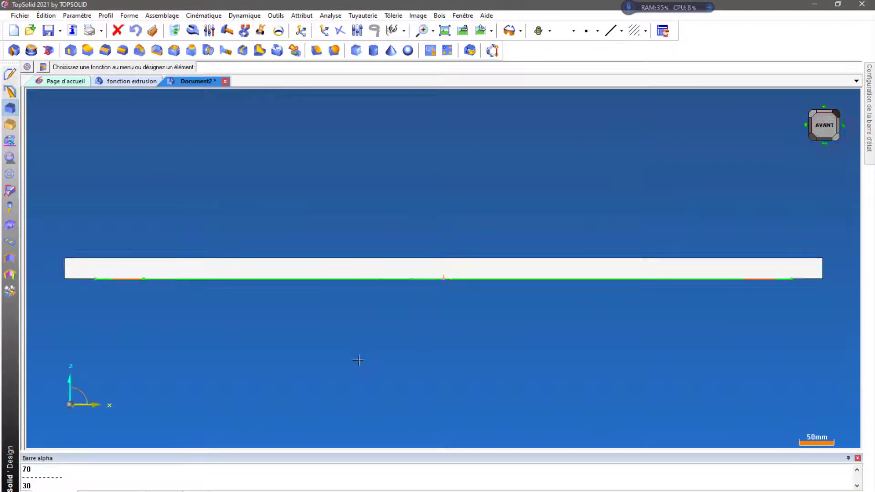
pyautogui.moveTo(359, 367); pyautogui.dragTo(369, 390, button='middle')
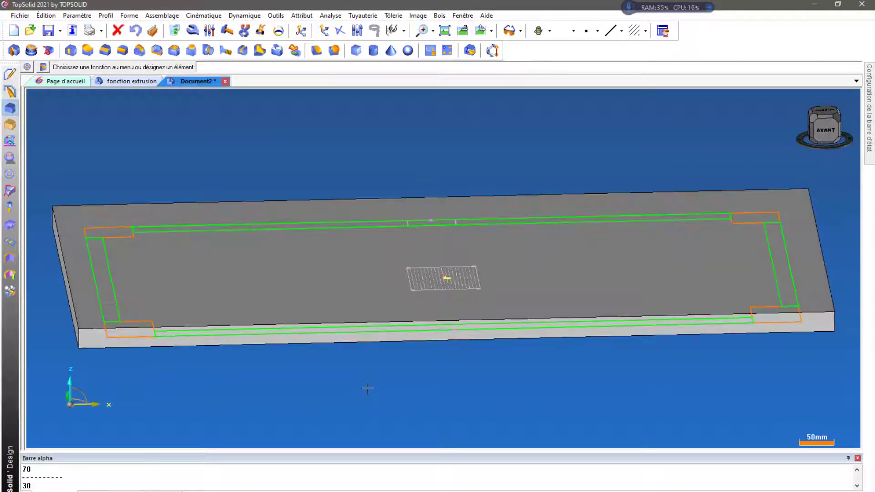
pyautogui.scroll(-1, 369, 386)
pyautogui.scroll(-1, 346, 172)
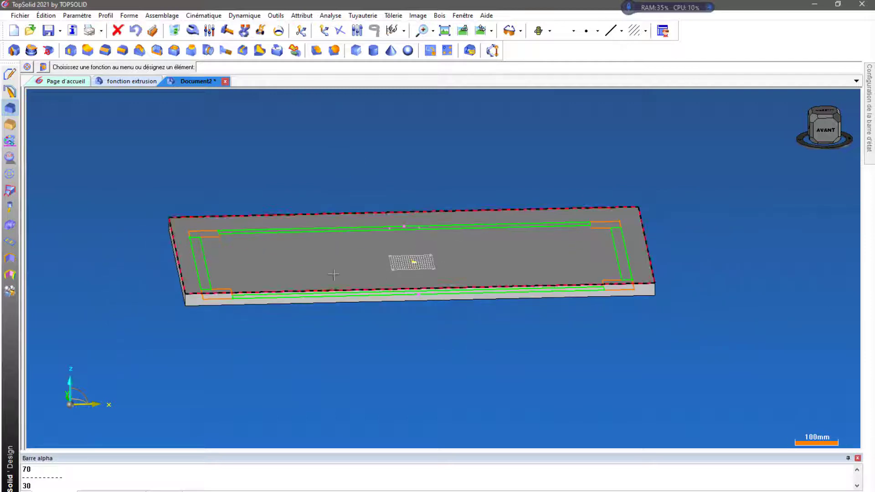
pyautogui.click(573, 30)
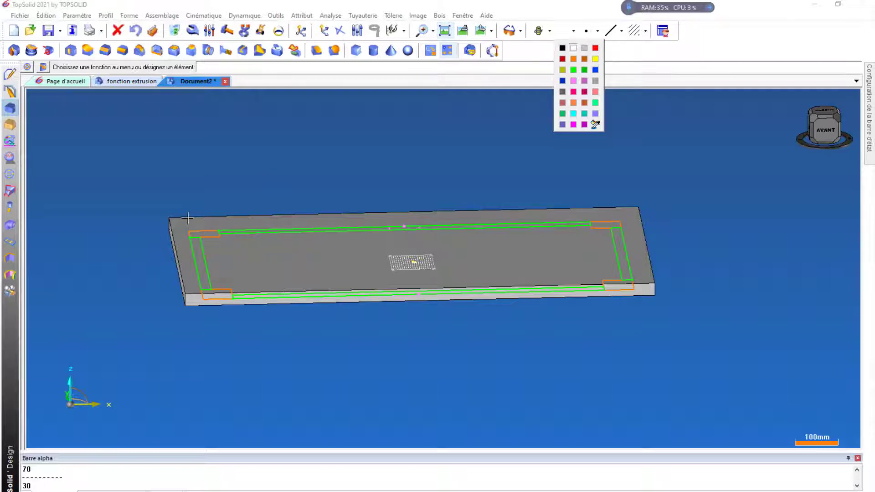
pyautogui.click(574, 60)
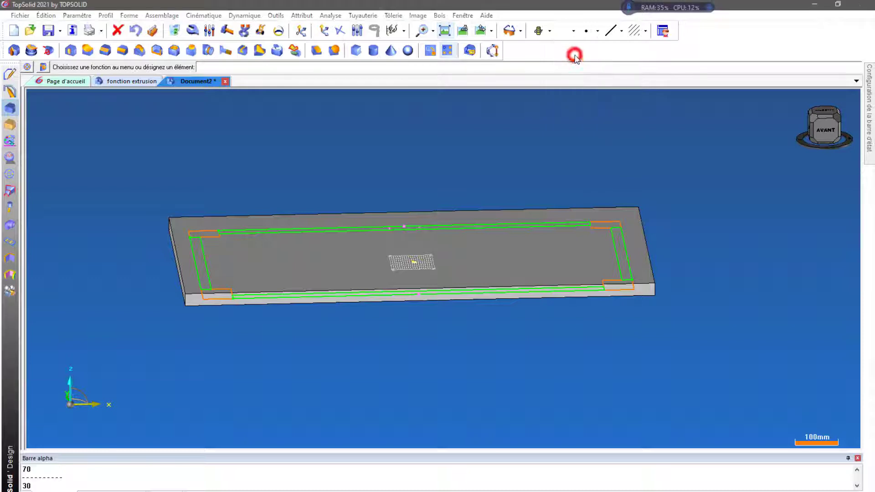
# Extrude the four orange leg profiles downward from the tabletop to a freehand height, with the result set to UNE FORME
pyautogui.click(14, 50)
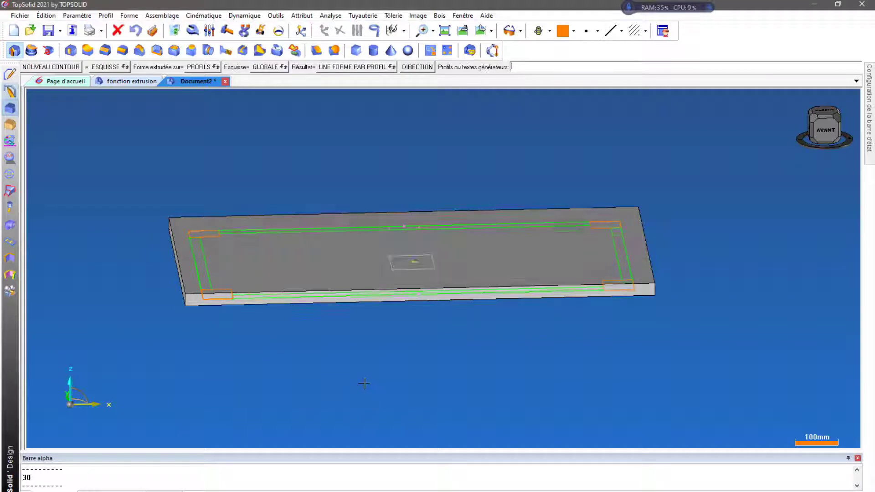
pyautogui.moveTo(365, 383); pyautogui.dragTo(362, 359, button='middle')
pyautogui.scroll(-1, 618, 364)
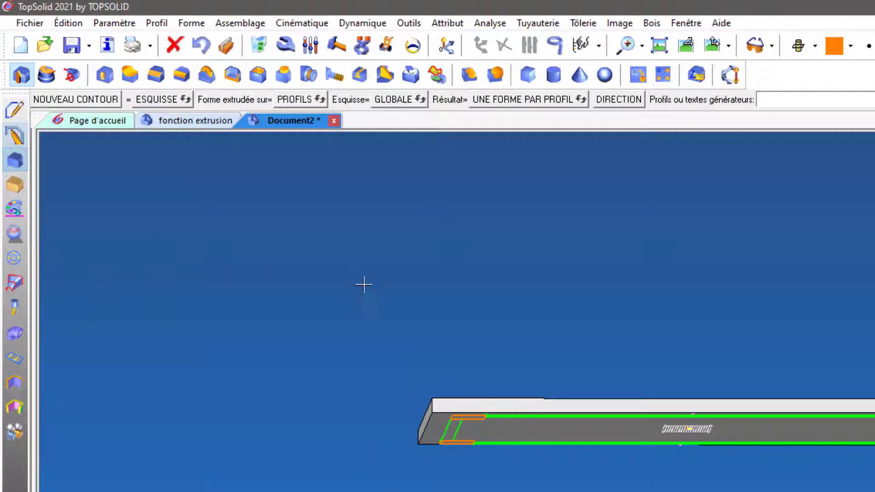
pyautogui.scroll(1, 450, 458)
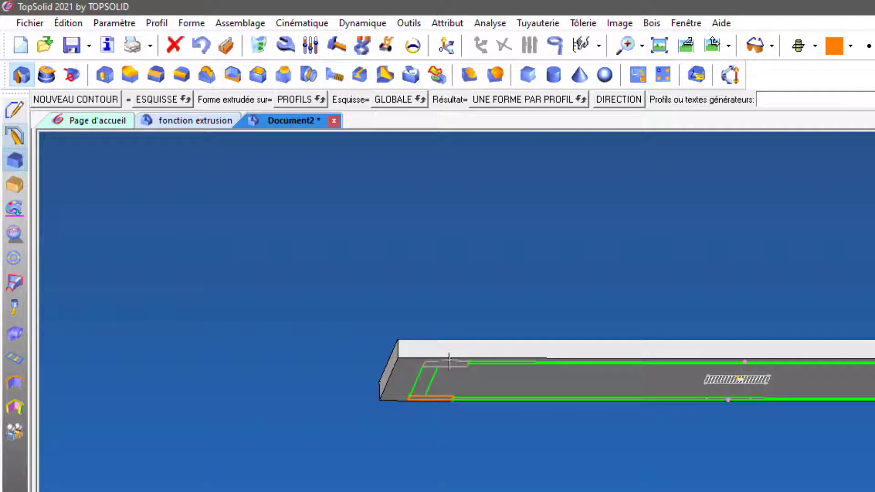
pyautogui.click(449, 362)
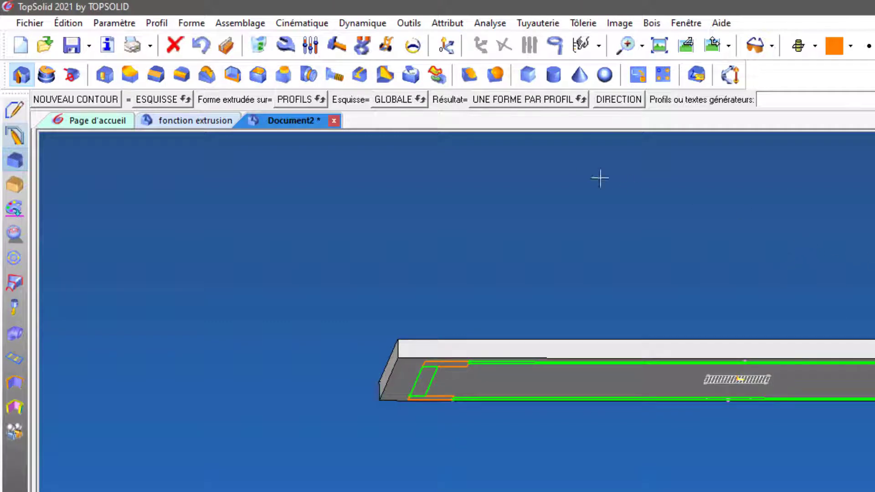
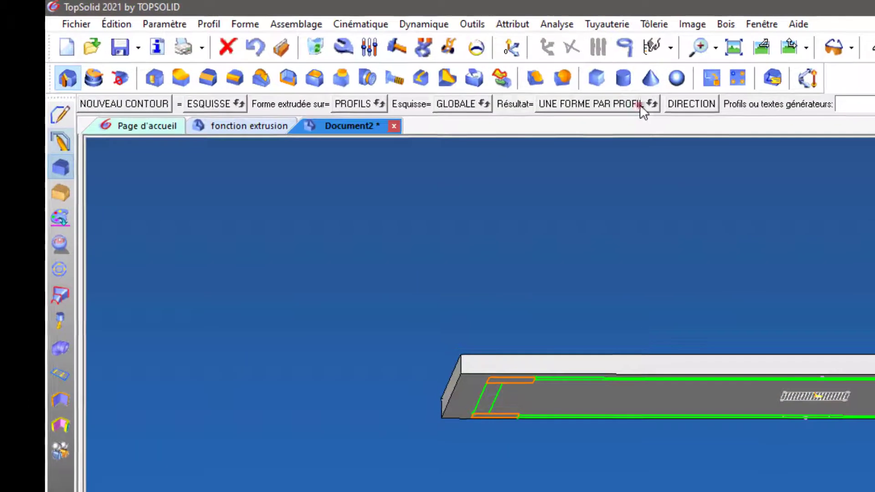
pyautogui.click(387, 64)
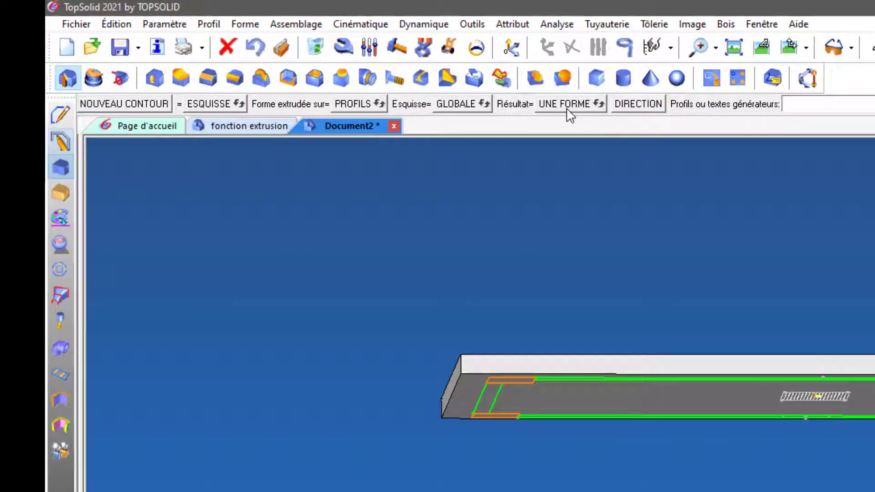
pyautogui.click(71, 81)
pyautogui.click(516, 384)
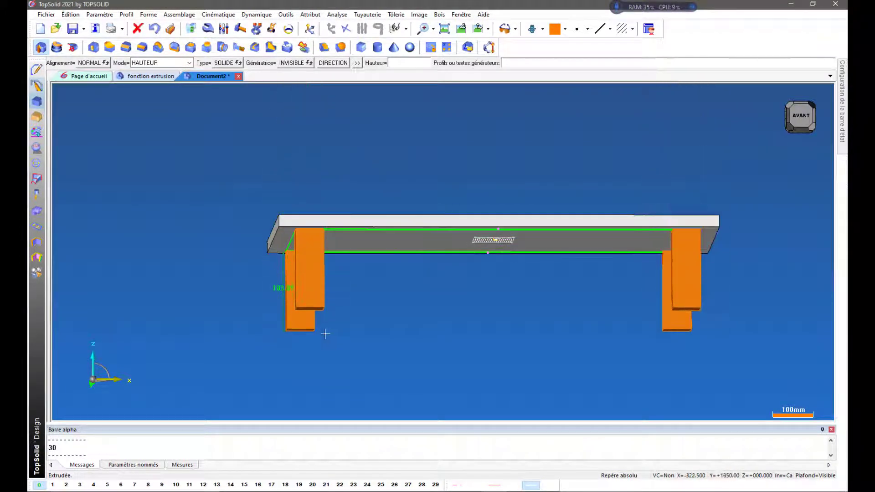
pyautogui.moveTo(382, 342); pyautogui.dragTo(432, 349, button='middle')
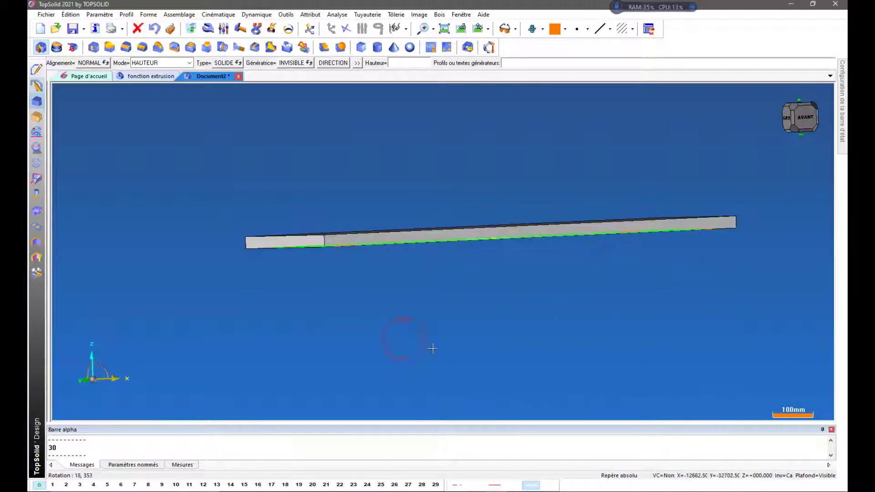
pyautogui.click(414, 367)
pyautogui.press('Escape')
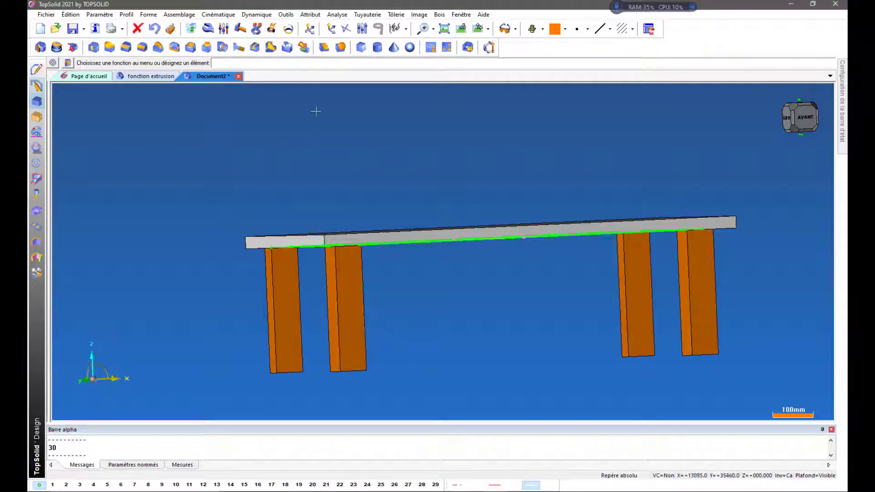
# Delete the extrusion that joins all four legs into one shape, keeping the leg sketch
pyautogui.click(191, 28)
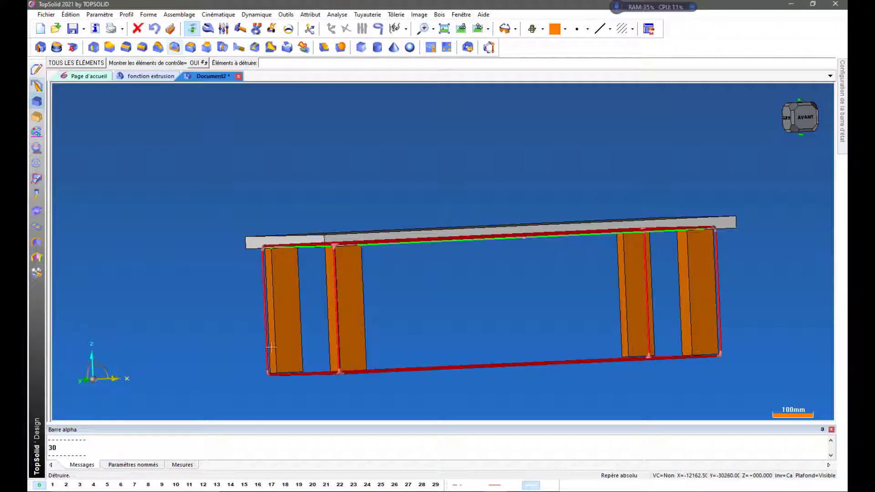
pyautogui.moveTo(450, 355); pyautogui.dragTo(450, 324, button='middle')
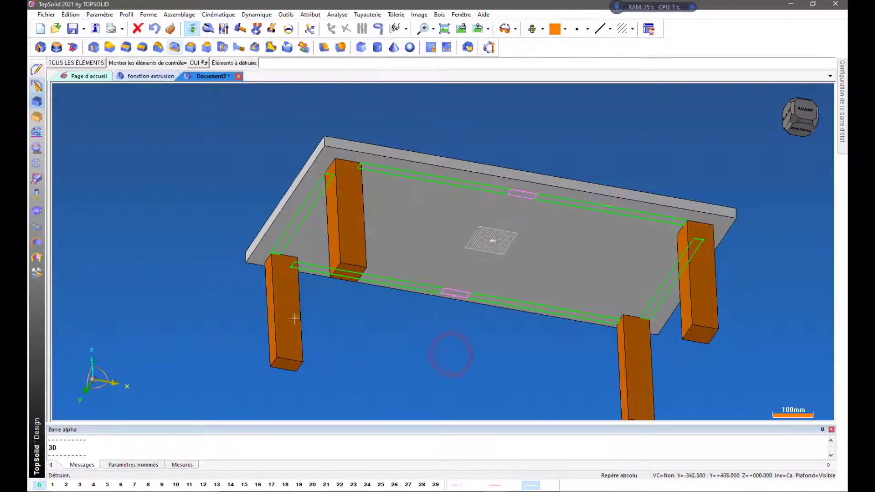
pyautogui.moveTo(279, 345)
pyautogui.mouseDown(button='middle')
pyautogui.moveTo(319, 360)
pyautogui.moveTo(344, 352)
pyautogui.mouseUp(button='middle')
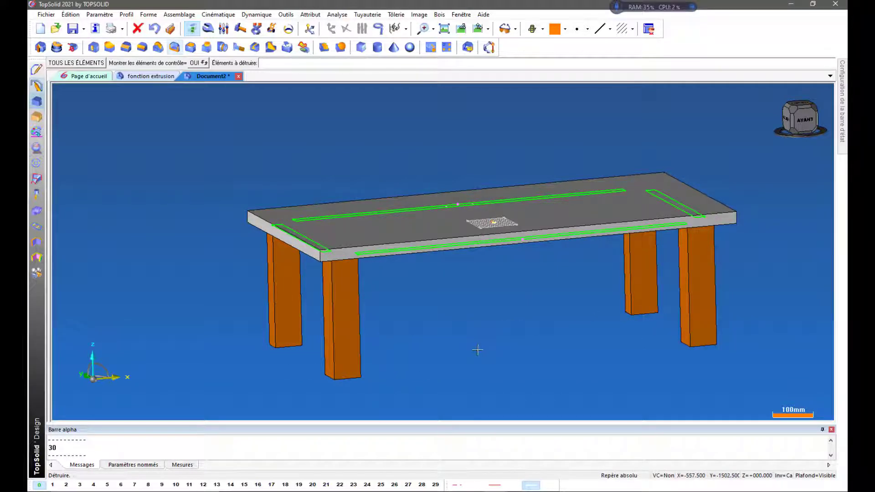
pyautogui.click(358, 343)
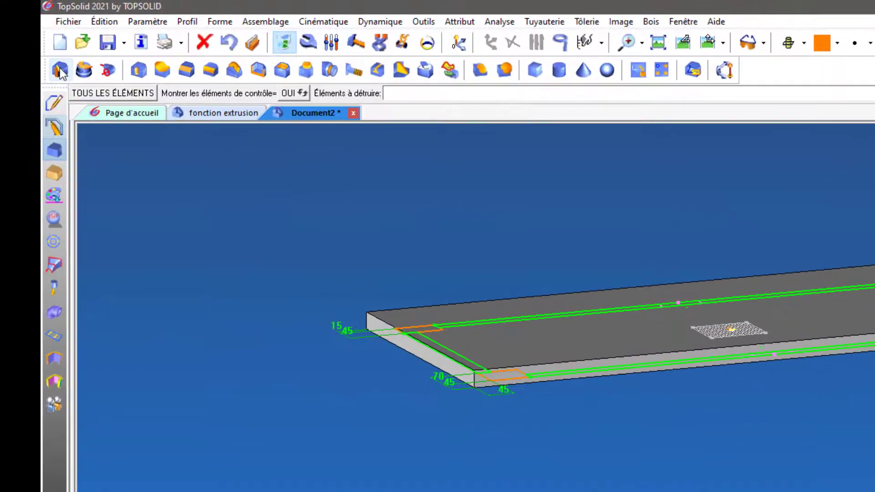
# Begin extruding the four orange leg profiles downward as separate solids, with the result set to UNE FORME PAR PROFIL
pyautogui.click(61, 70)
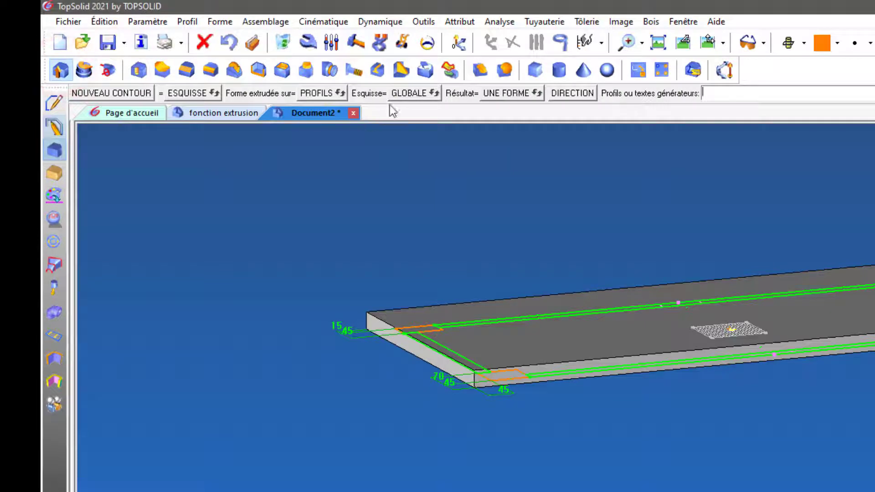
pyautogui.click(506, 92)
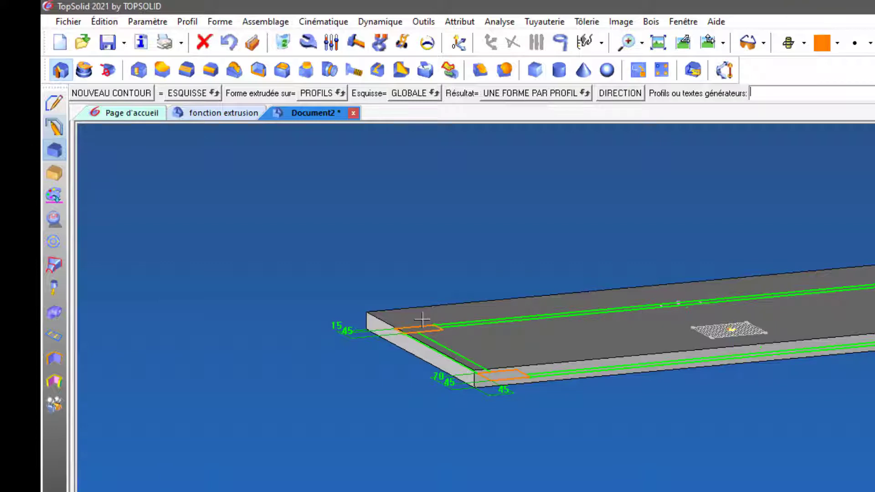
pyautogui.click(60, 73)
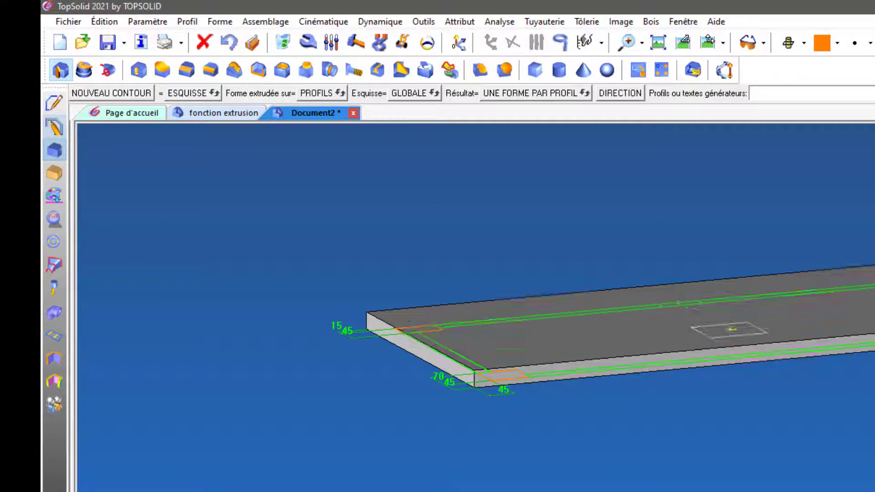
pyautogui.moveTo(696, 327); pyautogui.dragTo(533, 352, button='middle')
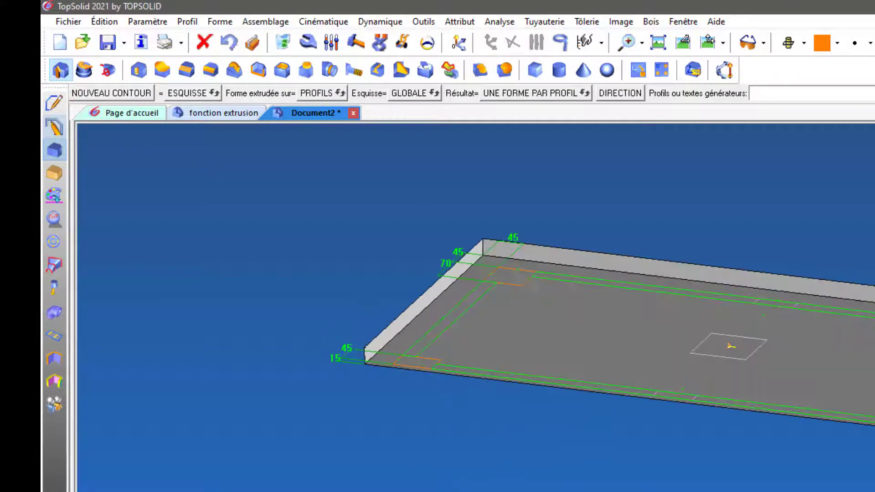
pyautogui.click(511, 284)
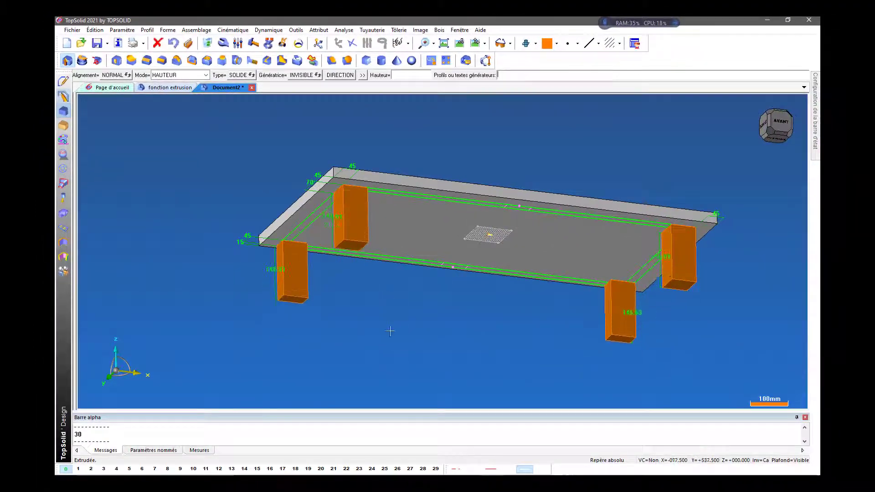
pyautogui.moveTo(385, 308); pyautogui.dragTo(390, 284, button='middle')
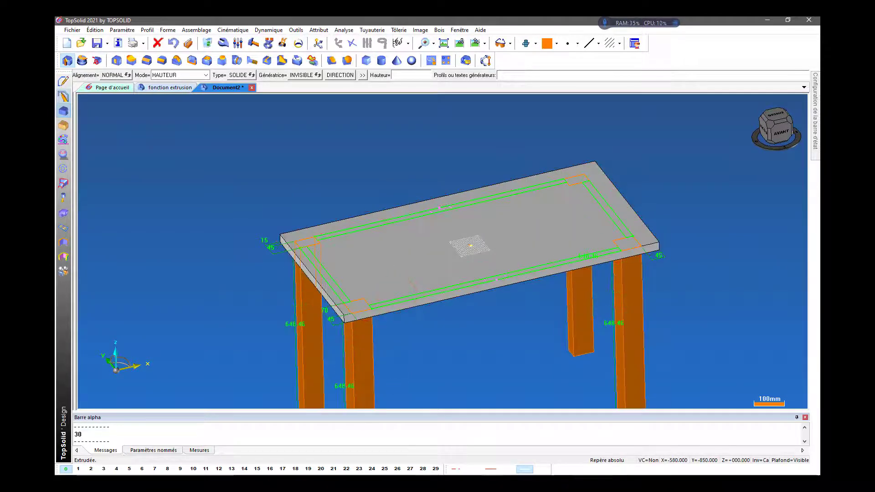
# Look up the leg height in the fonction extrusion drawing and extrude the four separate legs downward from the tabletop to 900 mm
pyautogui.hotkey('alt', 'Tab')
pyautogui.scroll(10, 331, 299)
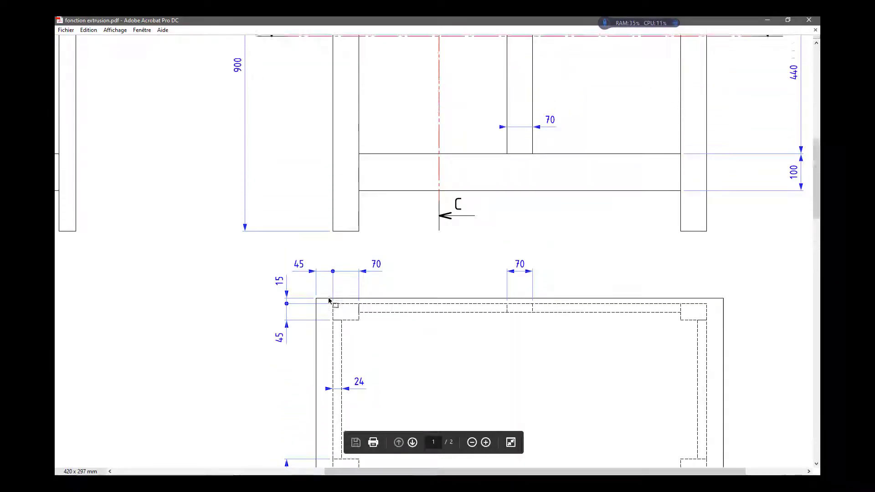
pyautogui.scroll(2, 330, 300)
pyautogui.keyDown('ctrl'); pyautogui.scroll(-1, 330, 301); pyautogui.keyUp('ctrl')
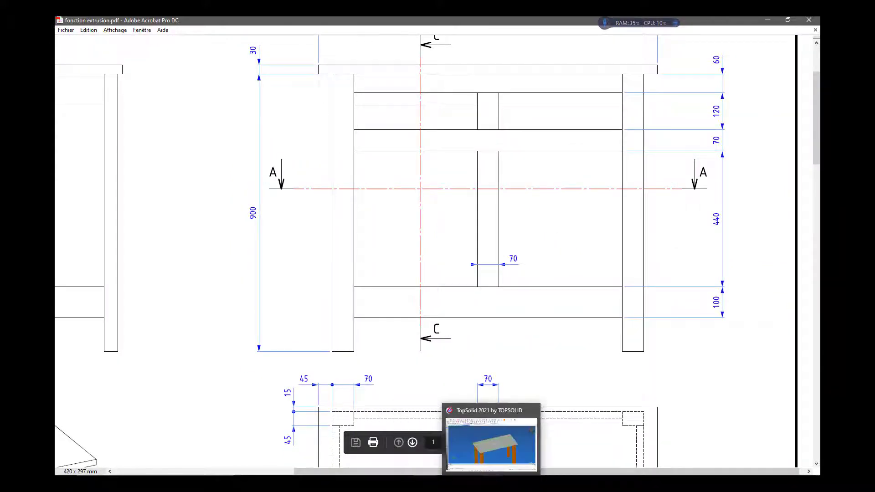
pyautogui.click(493, 480)
pyautogui.scroll(-4, 330, 105)
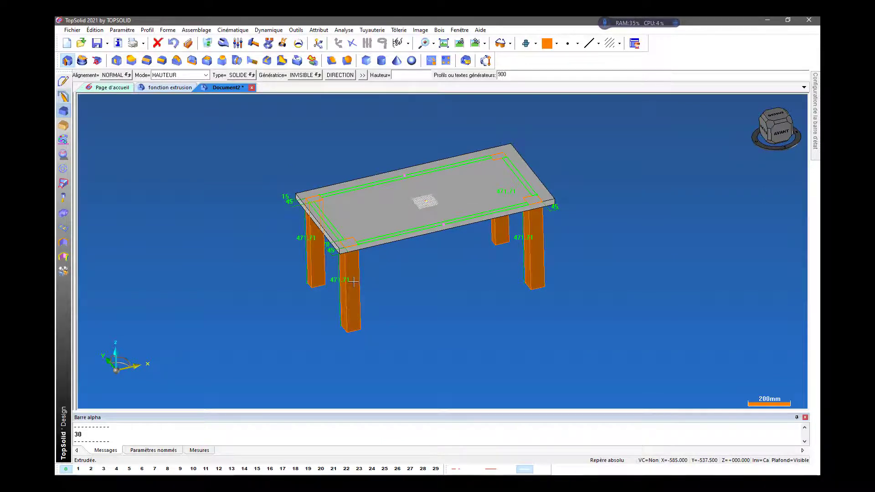
pyautogui.moveTo(348, 164); pyautogui.dragTo(349, 151, button='middle')
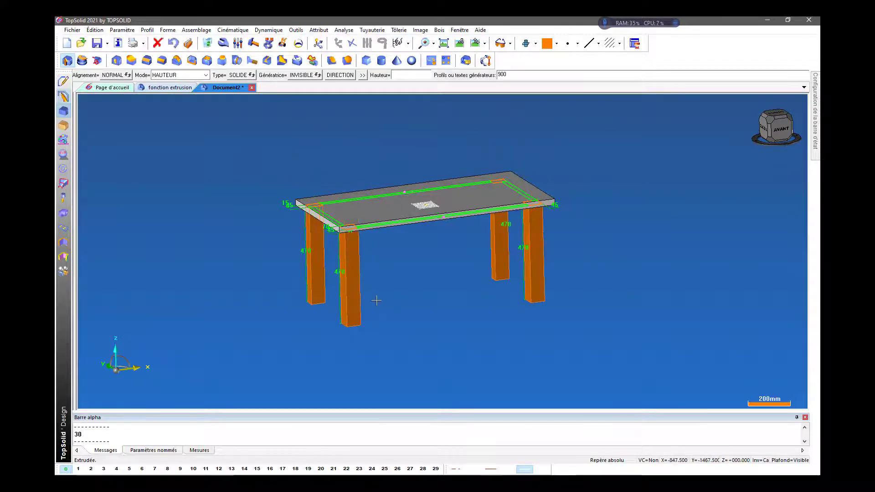
pyautogui.press('Return')
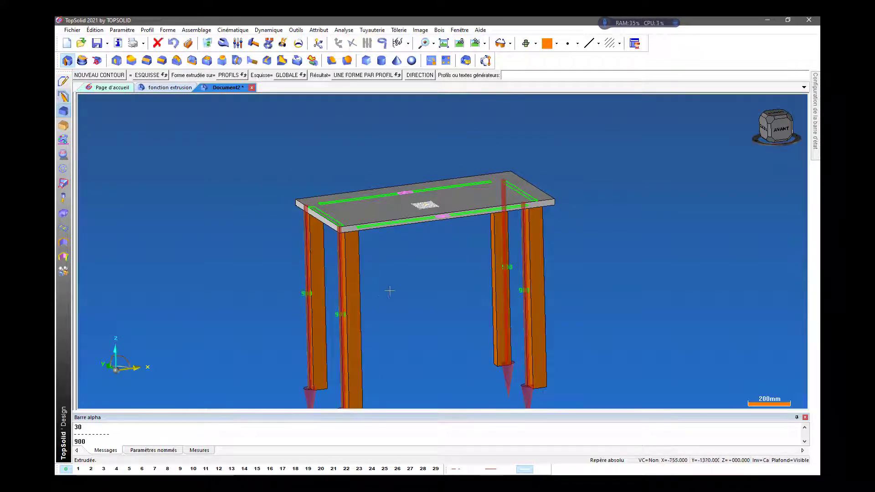
# Flip one leg's extrusion direction upward, restore it to downward, and end the extrusion
pyautogui.scroll(-3, 422, 258)
pyautogui.moveTo(418, 380); pyautogui.dragTo(399, 348, button='middle')
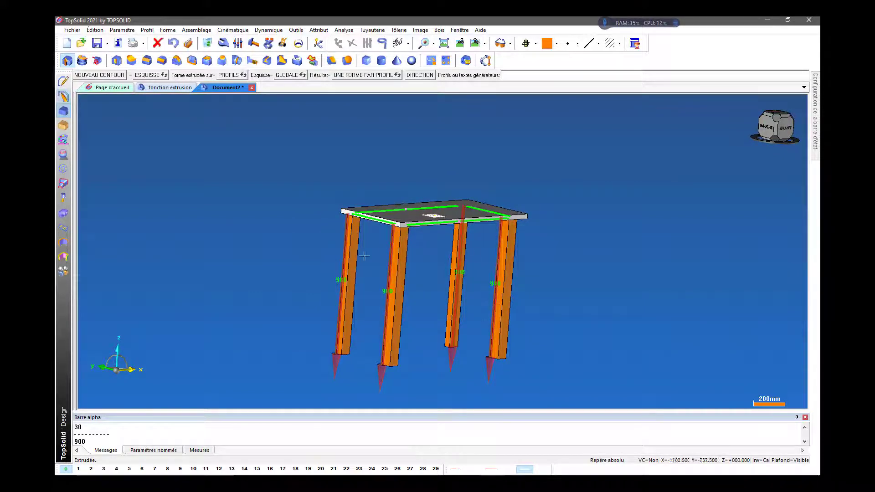
pyautogui.click(381, 385)
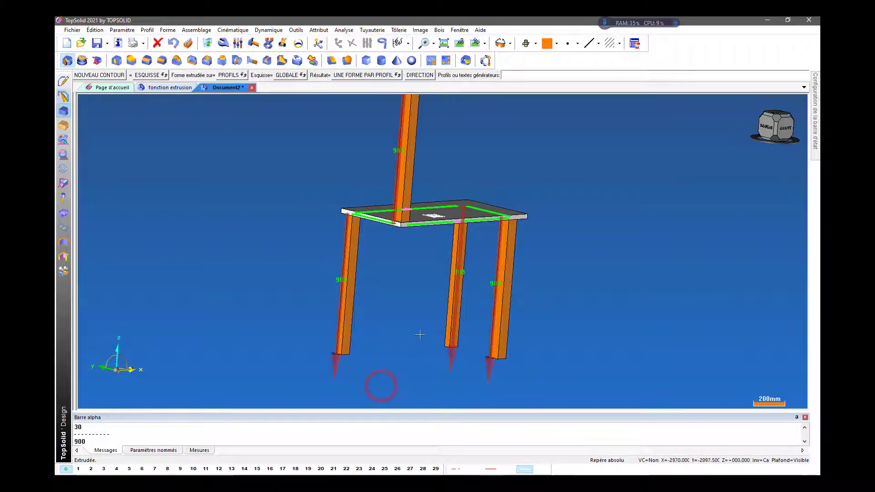
pyautogui.moveTo(419, 335); pyautogui.dragTo(421, 357, button='middle')
pyautogui.click(403, 110)
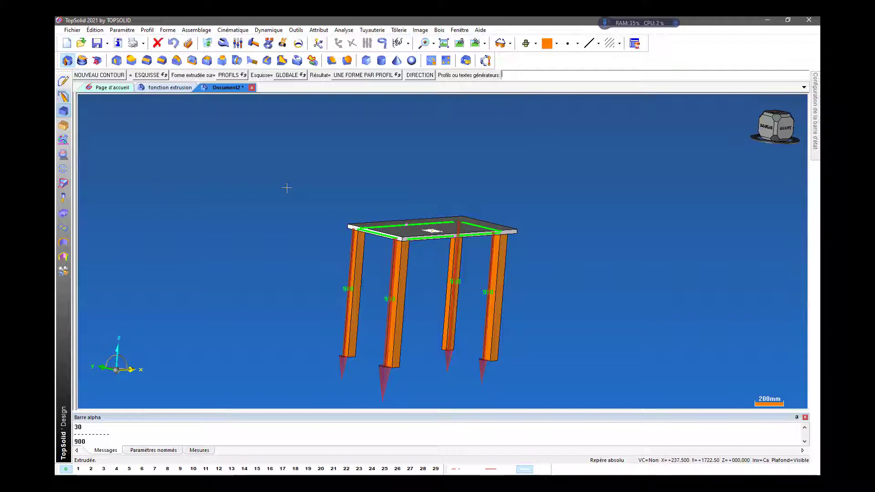
pyautogui.press('Escape')
pyautogui.moveTo(555, 287); pyautogui.dragTo(513, 293, button='middle')
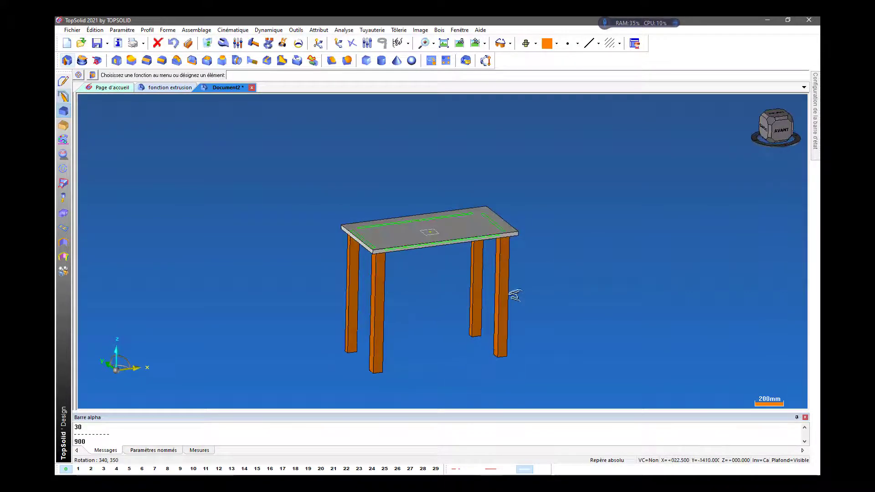
pyautogui.moveTo(405, 362); pyautogui.dragTo(429, 350, button='middle')
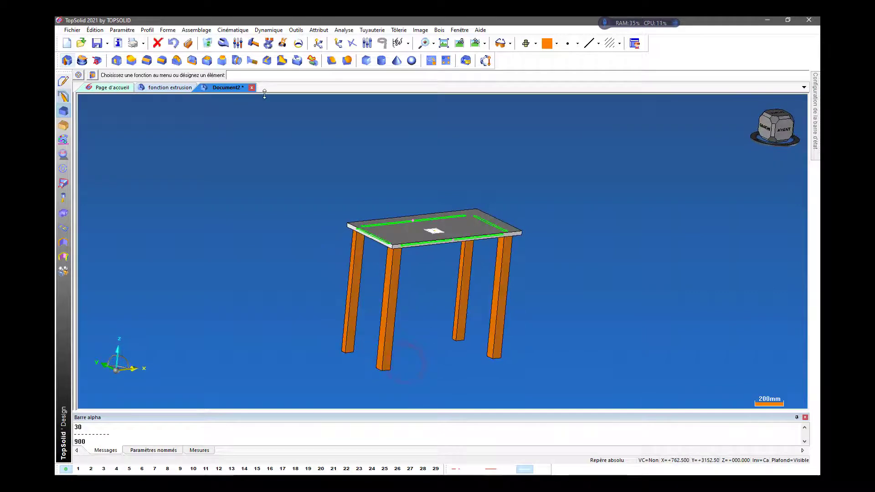
# Set the shared height parameter of the four table legs to 850 mm
pyautogui.click(238, 44)
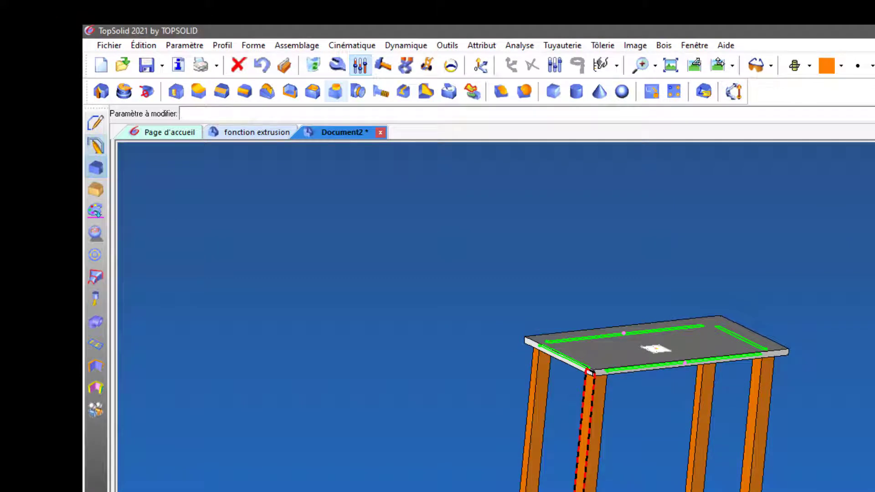
pyautogui.click(588, 388)
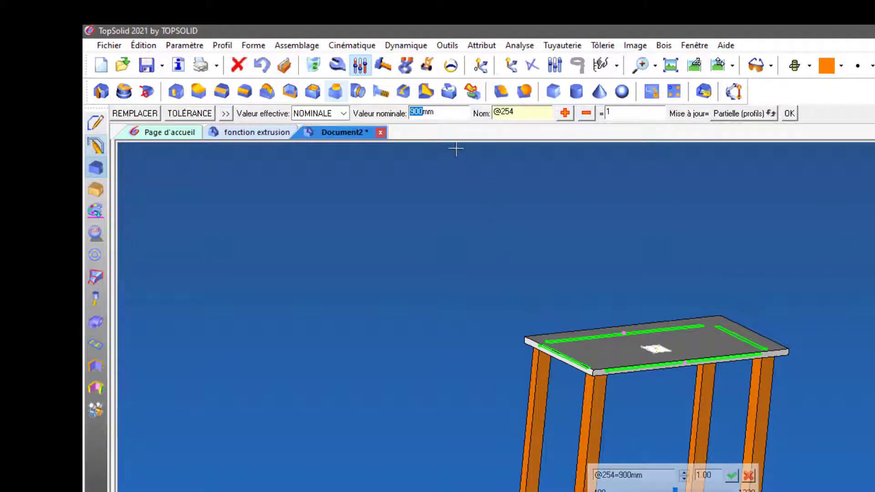
pyautogui.write('850')
pyautogui.press('Return')
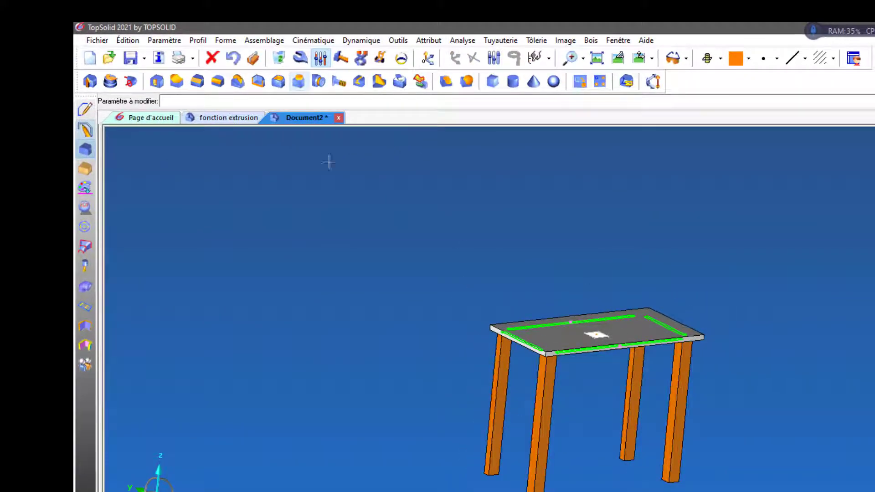
# Edit the shared leg height parameter again to make all four table legs much longer
pyautogui.click(321, 58)
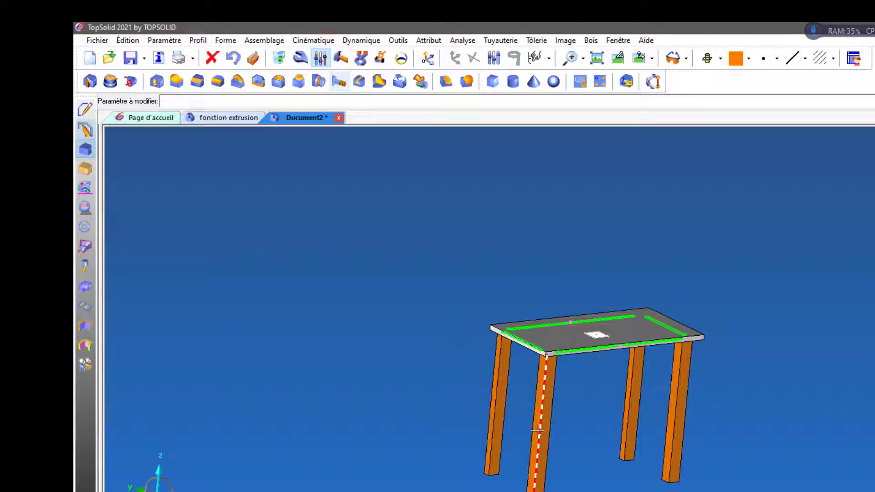
pyautogui.click(538, 438)
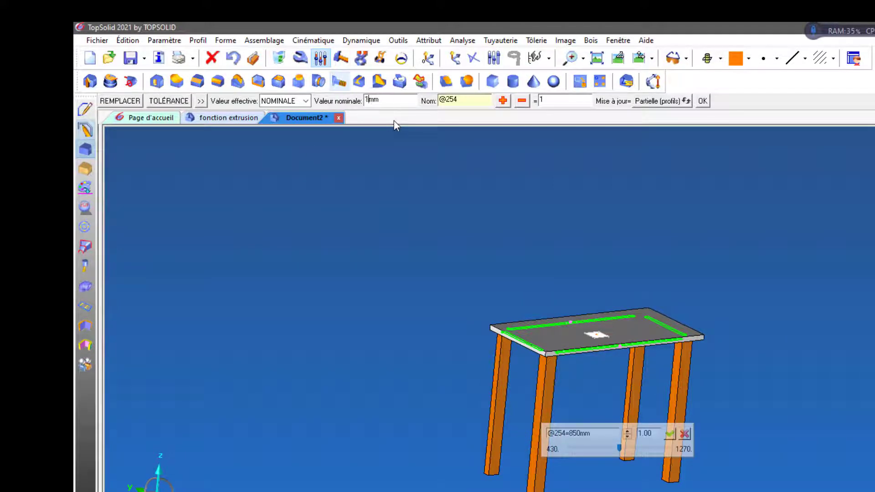
pyautogui.write('900')
pyautogui.press('Return')
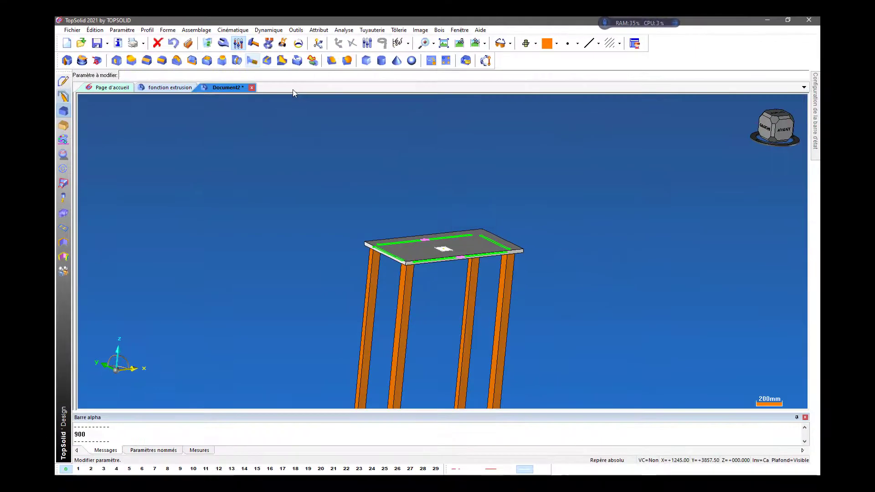
pyautogui.scroll(-3, 355, 102)
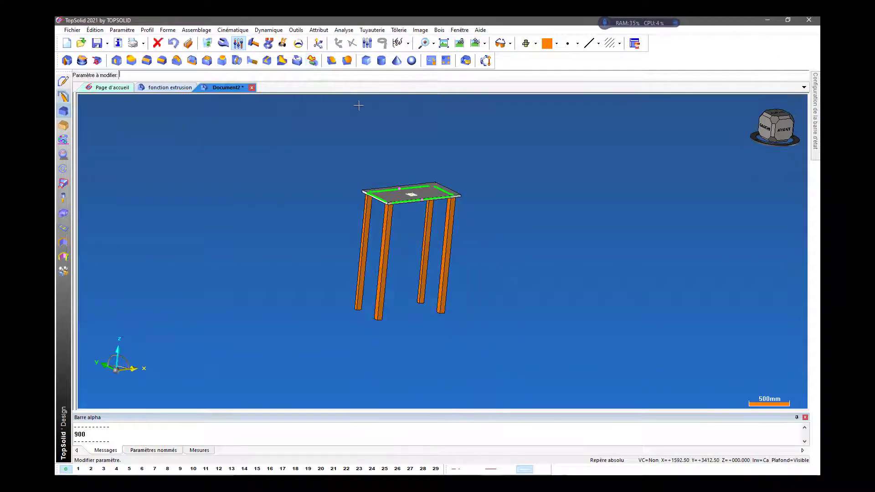
# Set the height parameter of the four table legs to 900 mm
pyautogui.click(241, 44)
pyautogui.click(385, 239)
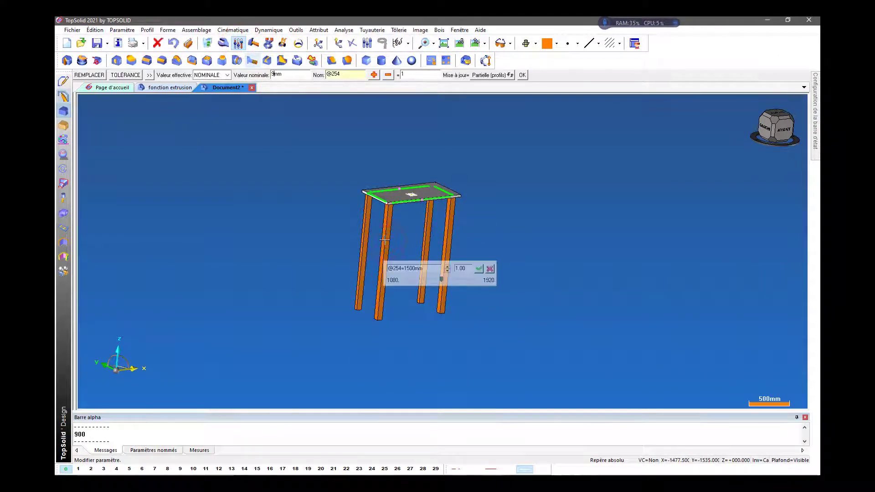
pyautogui.write('900')
pyautogui.press('Return')
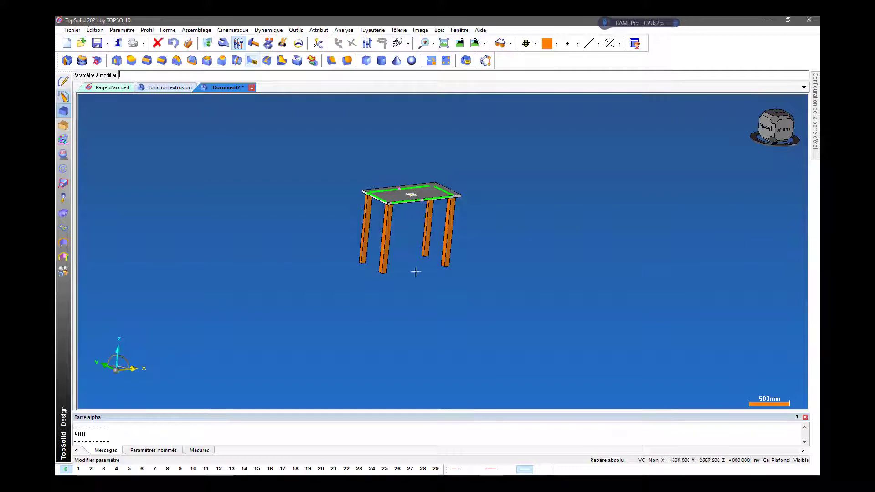
pyautogui.moveTo(351, 163); pyautogui.dragTo(336, 155, button='middle')
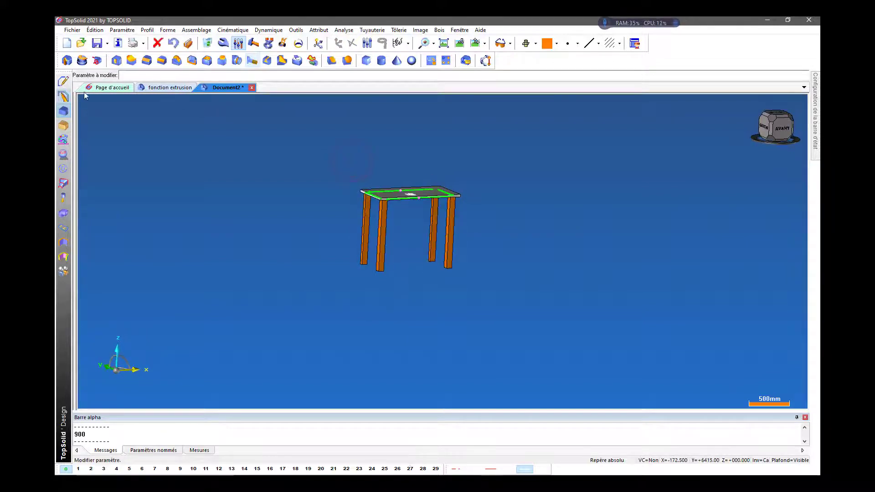
pyautogui.click(66, 60)
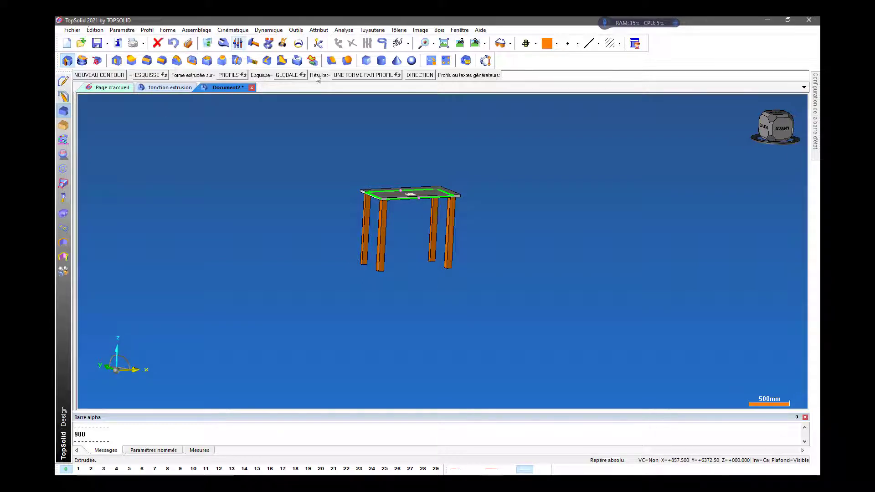
pyautogui.click(346, 76)
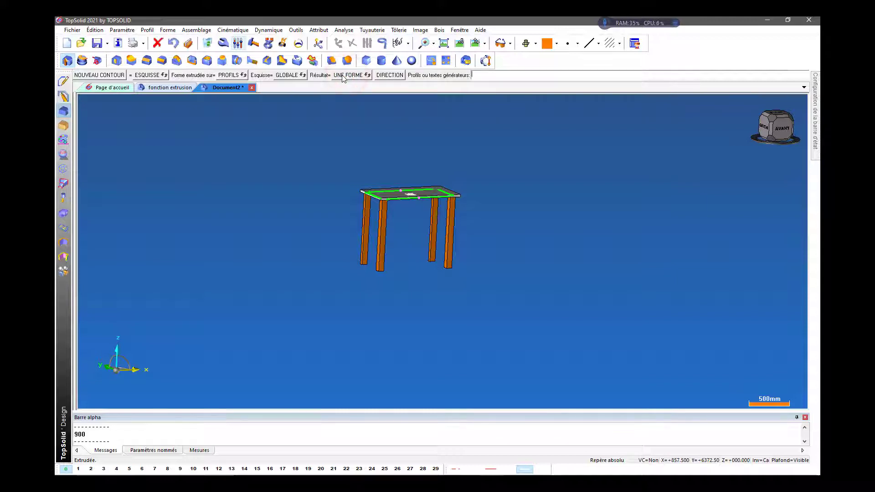
pyautogui.click(342, 77)
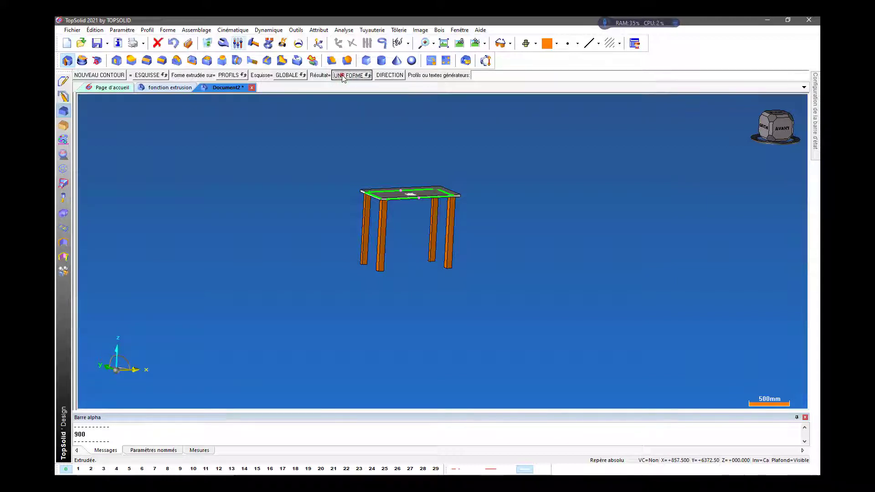
pyautogui.scroll(3, 381, 181)
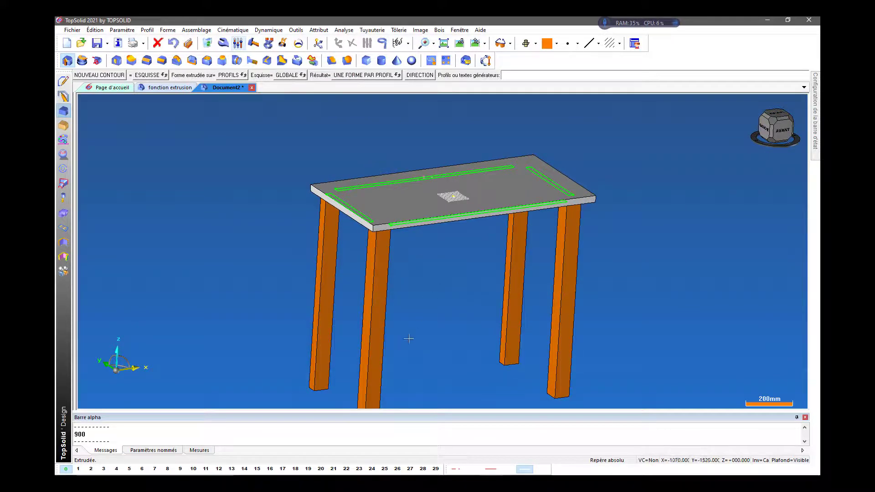
pyautogui.moveTo(461, 471)
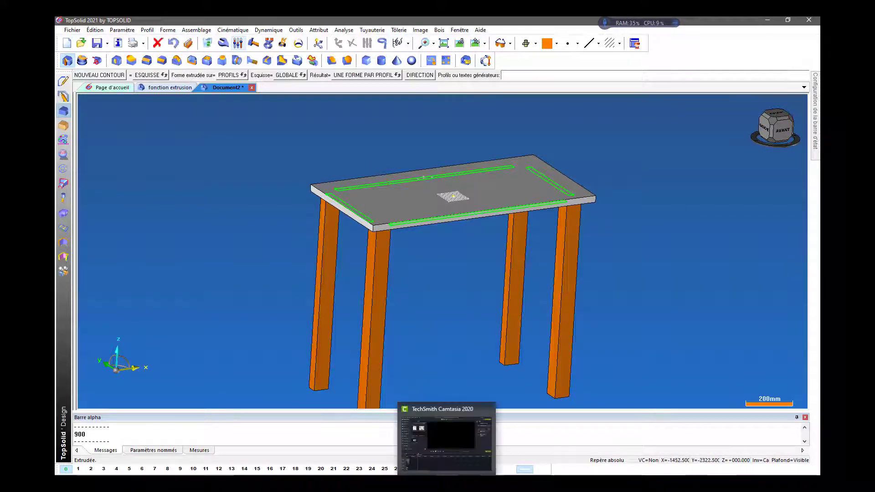
# Switch to the fonction extrusion document and examine the finished table from the front, from below and in top view
pyautogui.click(175, 89)
pyautogui.moveTo(456, 280); pyautogui.dragTo(455, 240, button='middle')
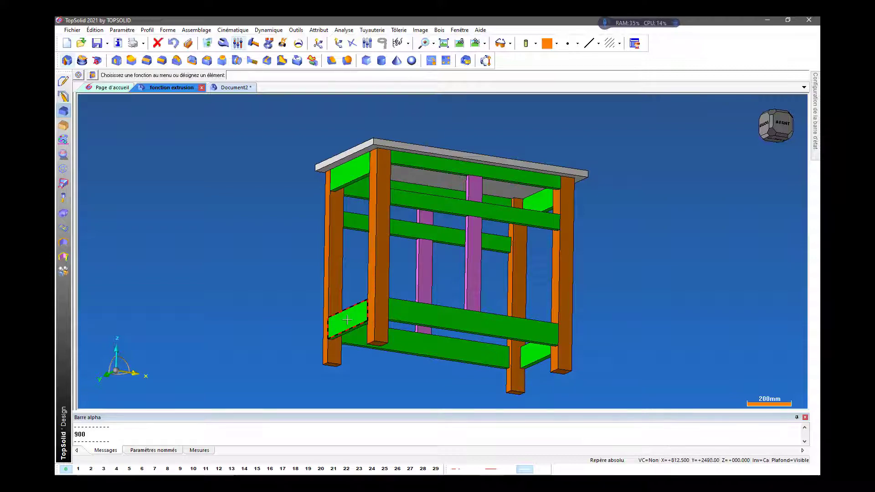
pyautogui.moveTo(240, 238)
pyautogui.mouseDown(button='middle')
pyautogui.moveTo(220, 257)
pyautogui.moveTo(338, 240)
pyautogui.moveTo(372, 254)
pyautogui.moveTo(205, 258)
pyautogui.moveTo(191, 249)
pyautogui.moveTo(258, 233)
pyautogui.mouseUp(button='middle')
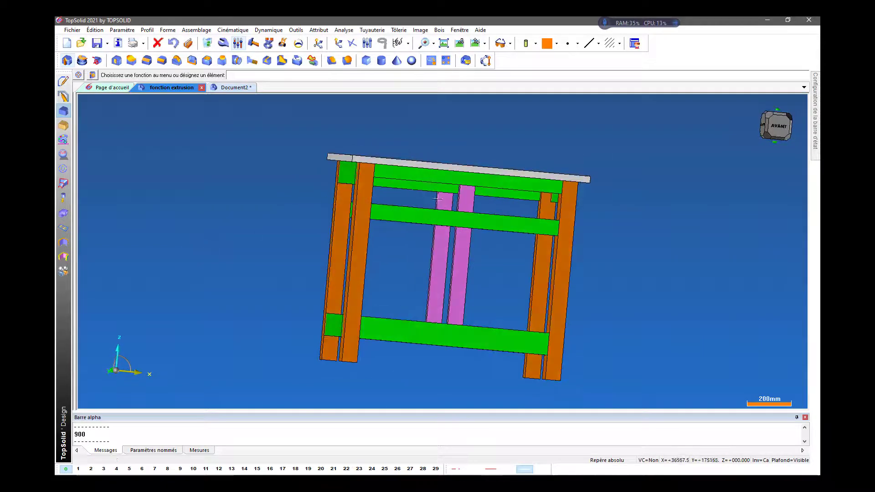
pyautogui.moveTo(525, 152); pyautogui.dragTo(699, 172, button='middle')
pyautogui.moveTo(655, 242); pyautogui.dragTo(661, 230, button='middle')
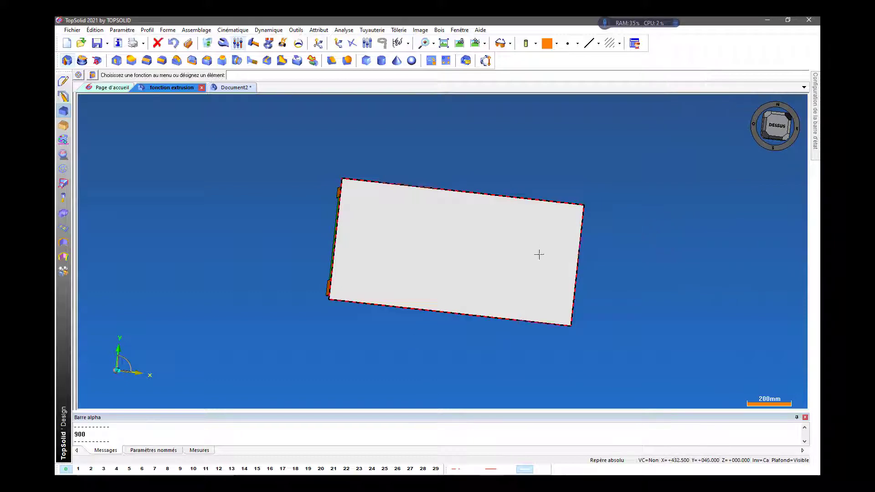
pyautogui.click(776, 125)
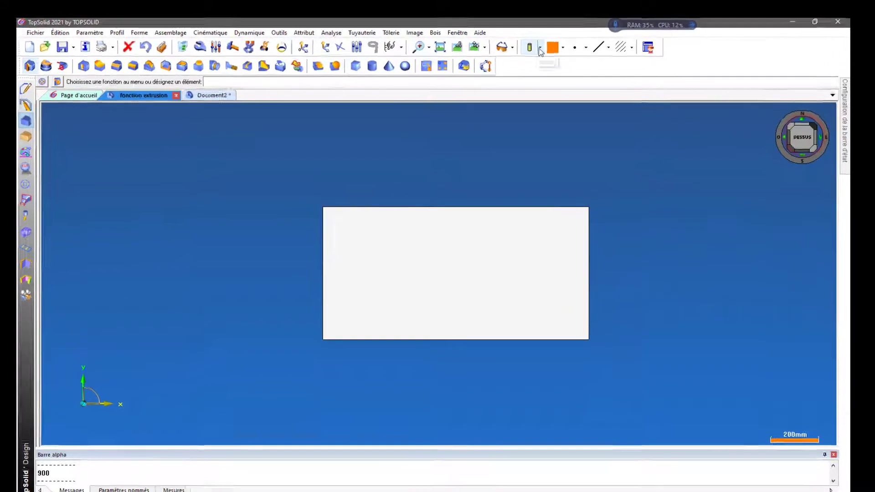
# Display the finished table shaded with dashed hidden edges and examine how the rails and uprights sit under the tabletop
pyautogui.click(535, 44)
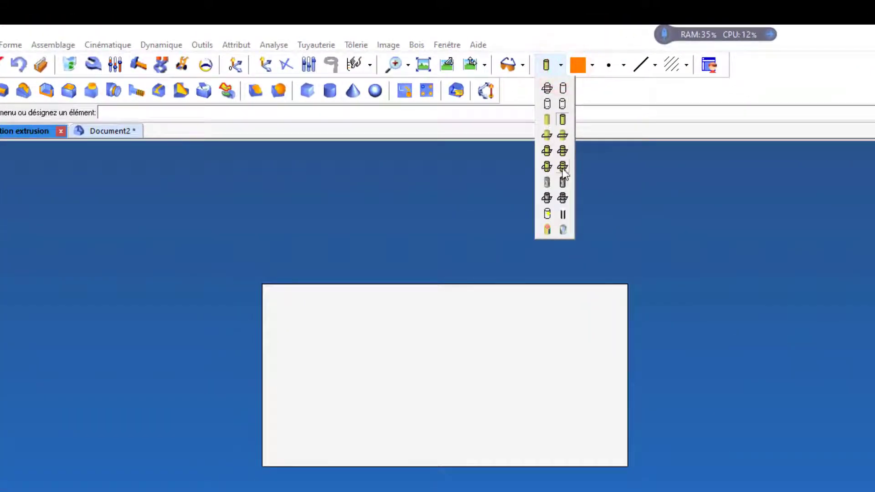
pyautogui.click(562, 167)
pyautogui.scroll(5, 321, 383)
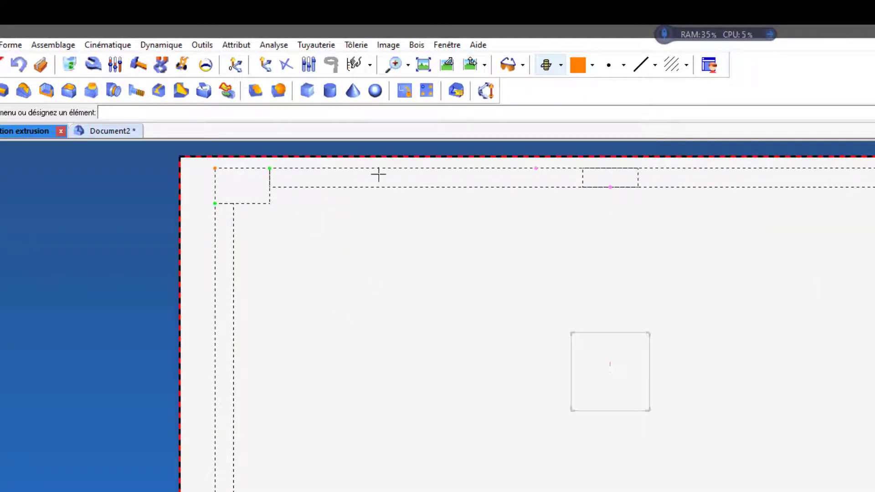
pyautogui.scroll(-3, 373, 369)
pyautogui.moveTo(367, 366); pyautogui.dragTo(381, 343, button='middle')
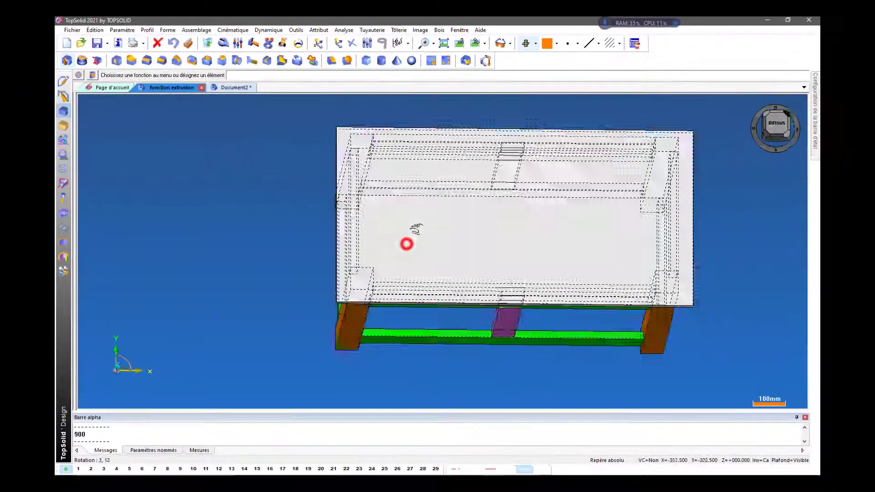
pyautogui.moveTo(406, 244); pyautogui.dragTo(396, 187, button='middle')
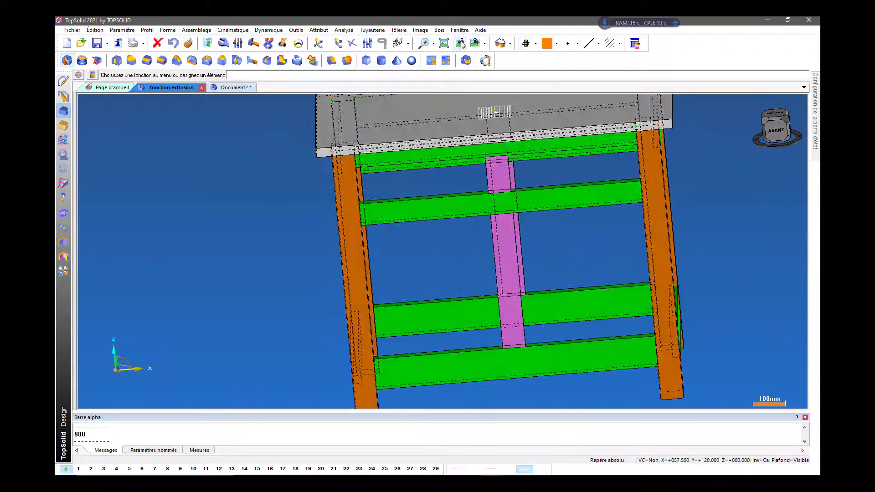
pyautogui.click(460, 43)
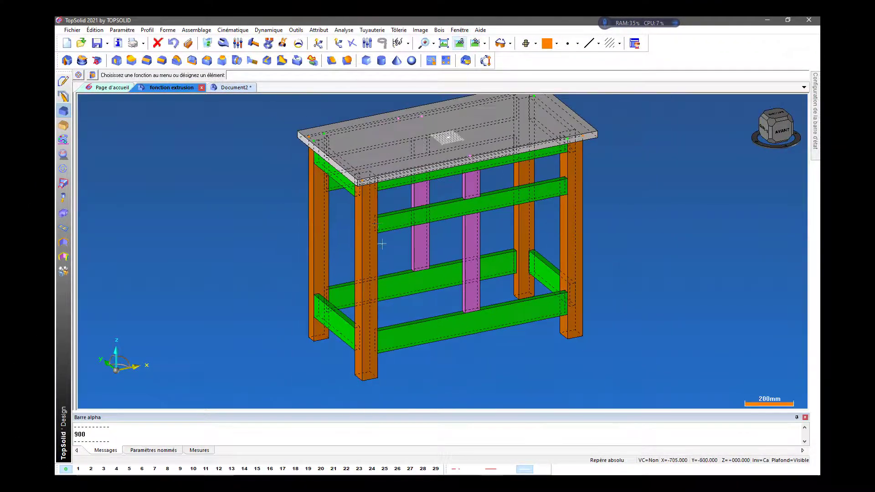
pyautogui.moveTo(381, 244); pyautogui.dragTo(409, 222, button='middle')
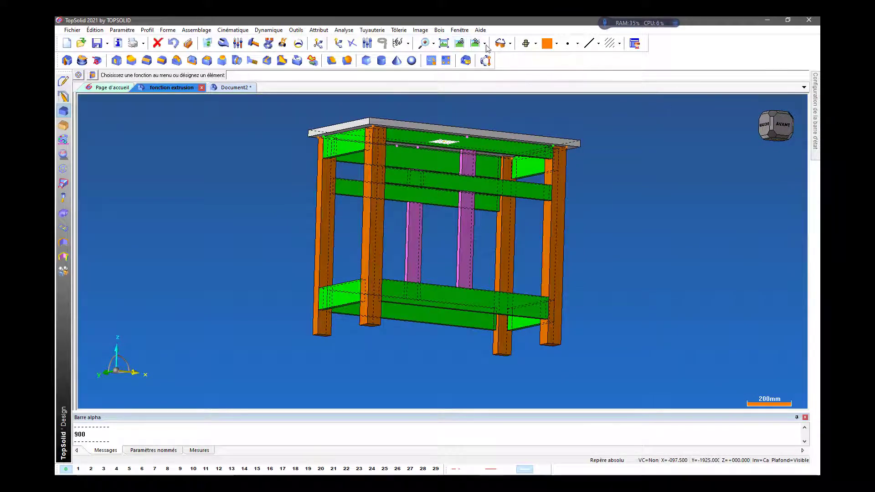
# Examine the table's upper rails in plain shaded display with edges, and consult the dimensioned drawing for their heights
pyautogui.click(557, 44)
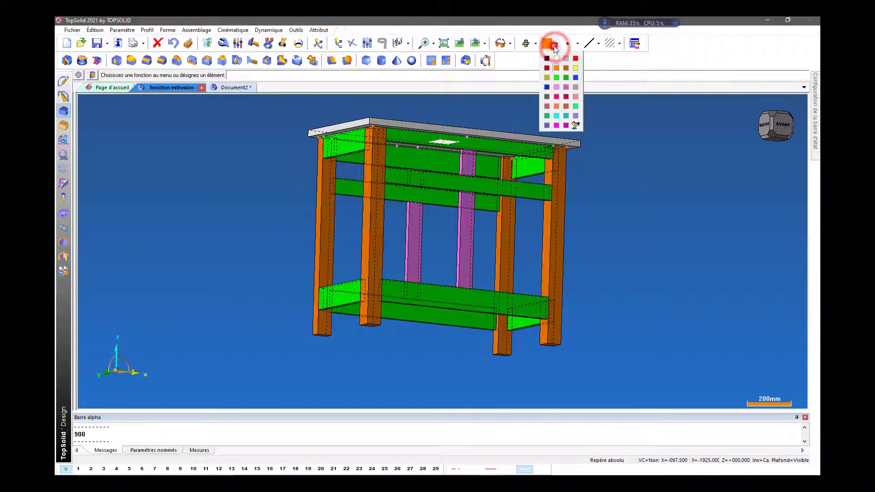
pyautogui.click(536, 44)
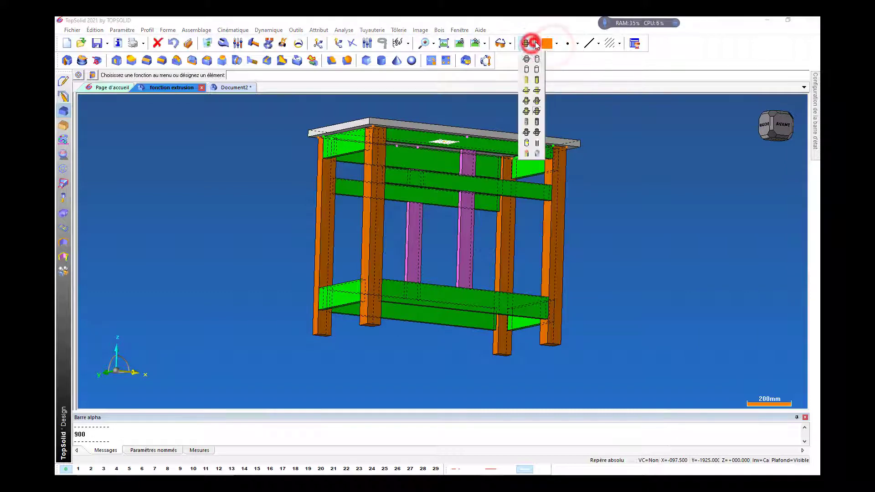
pyautogui.click(536, 79)
pyautogui.moveTo(471, 121); pyautogui.dragTo(464, 105, button='middle')
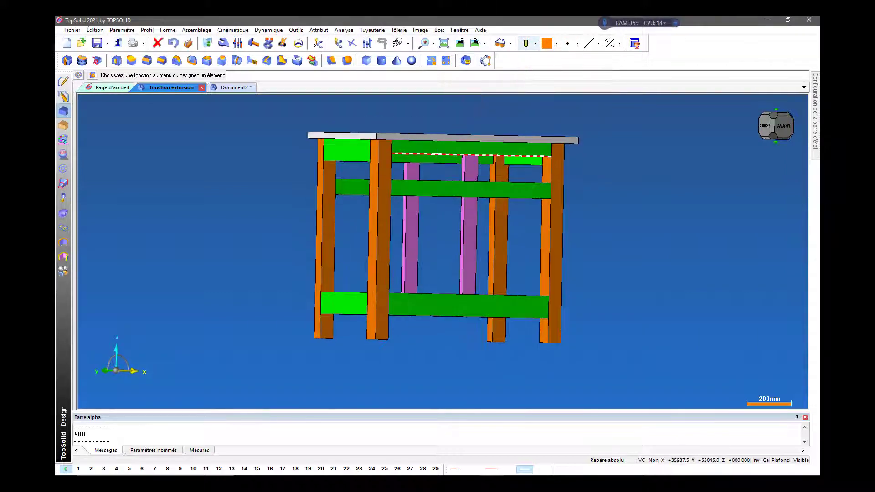
pyautogui.moveTo(433, 158); pyautogui.dragTo(374, 226, button='middle')
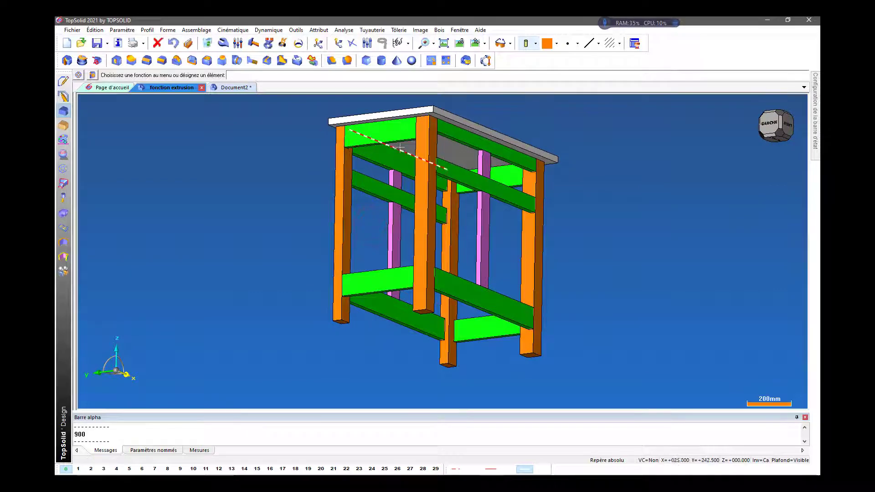
pyautogui.moveTo(396, 168); pyautogui.dragTo(592, 219)
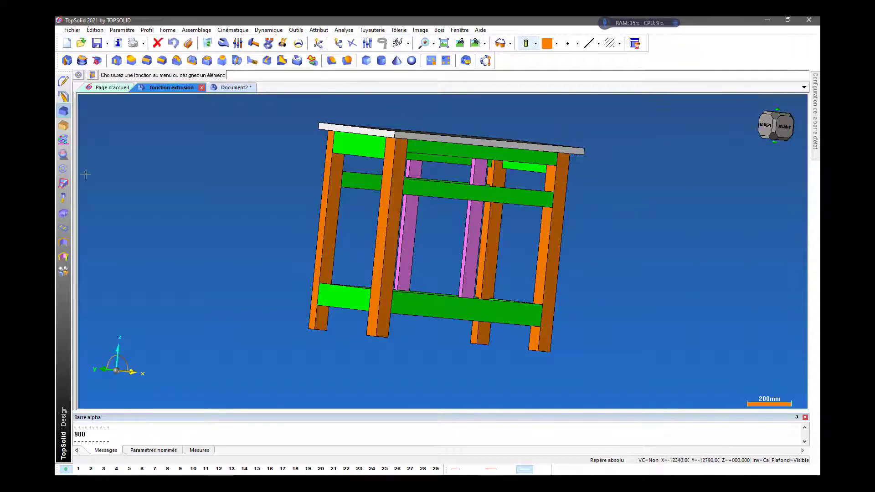
pyautogui.click(426, 474)
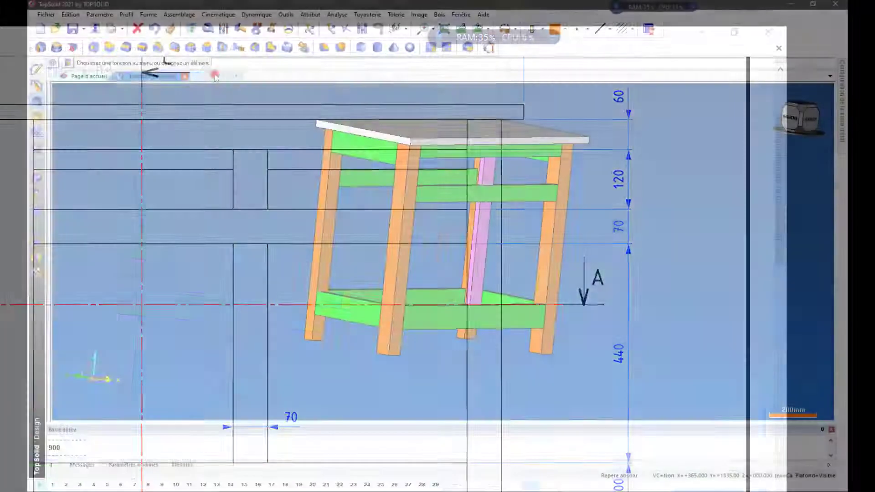
# Return to Document2 and set the current drawing colour to green
pyautogui.click(213, 76)
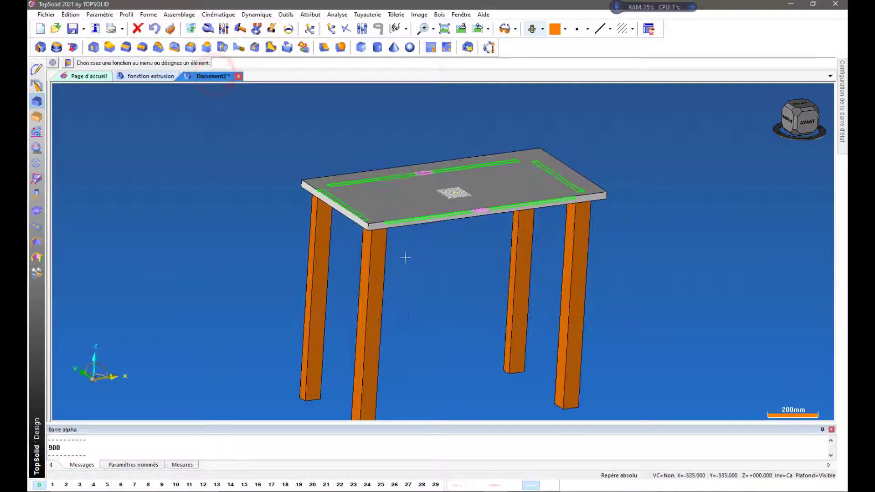
pyautogui.scroll(1, 405, 257)
pyautogui.moveTo(464, 300); pyautogui.dragTo(450, 261, button='middle')
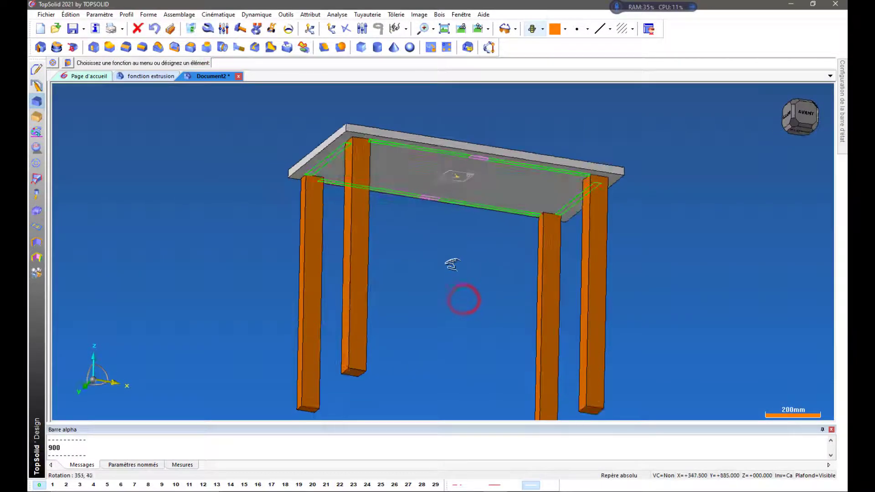
pyautogui.click(565, 34)
pyautogui.click(563, 66)
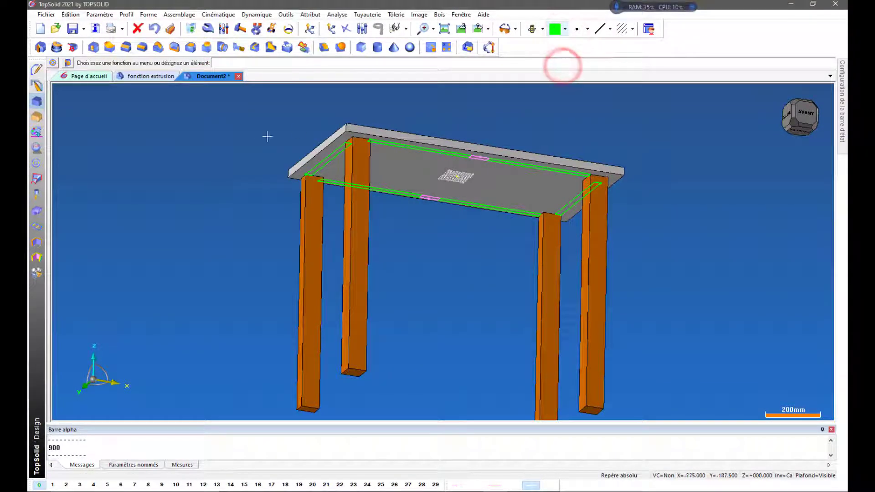
pyautogui.moveTo(267, 137); pyautogui.dragTo(234, 143, button='middle')
pyautogui.click(41, 46)
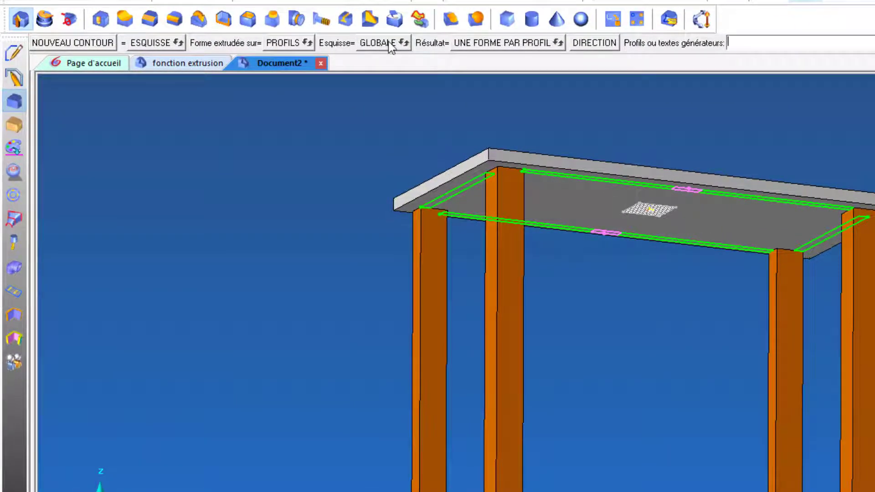
pyautogui.click(454, 192)
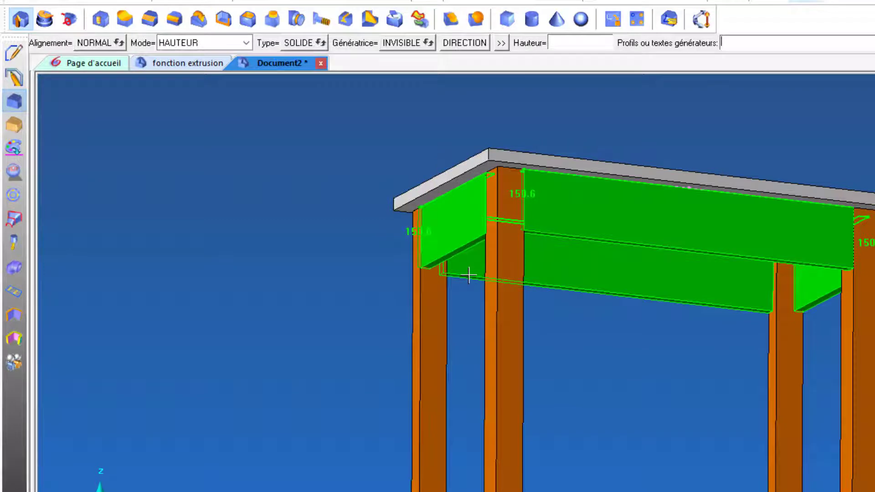
pyautogui.press('Escape')
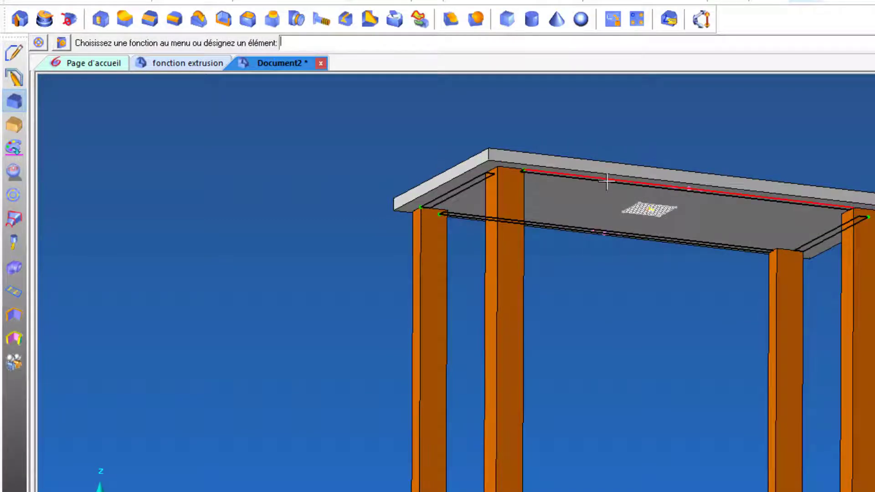
pyautogui.click(605, 180)
# Set the extrusion's sketch option to LOCALE so that individual rail profiles are picked, with one shape per profile
pyautogui.click(20, 18)
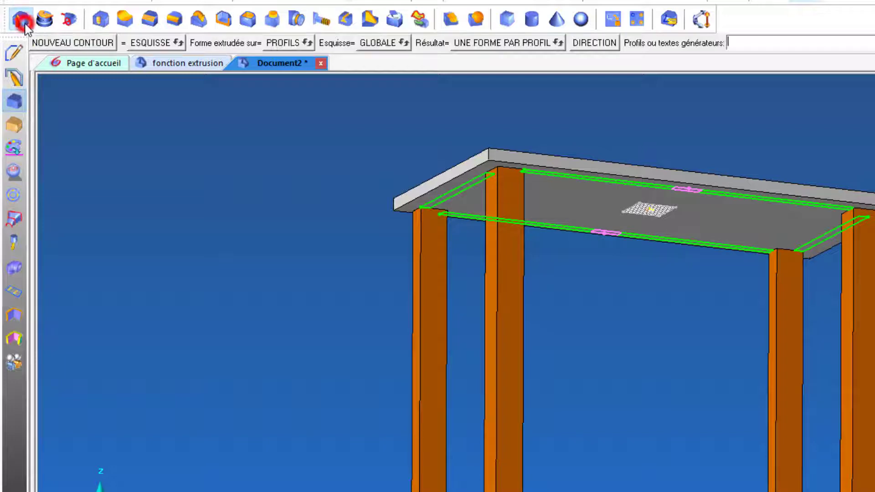
pyautogui.click(377, 43)
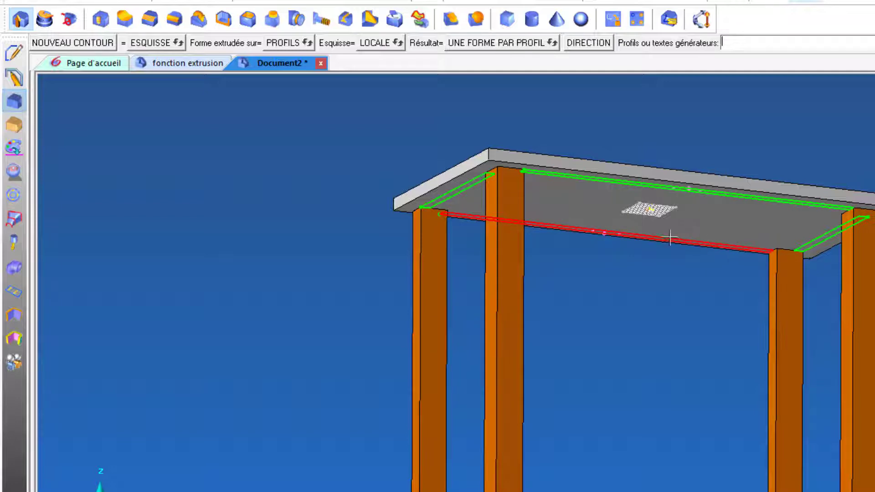
pyautogui.click(669, 237)
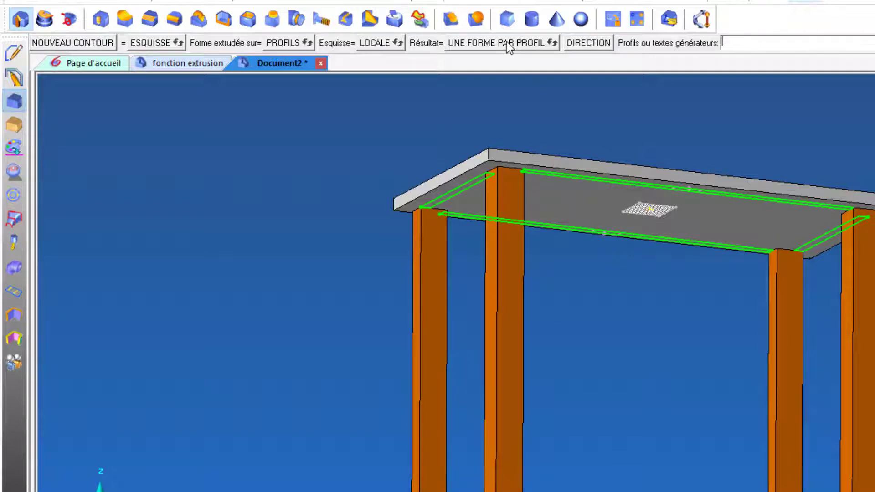
# Extrude the front upper rail profile 60 mm downward as a solid with its generating profile set to INVISIBLE
pyautogui.click(631, 181)
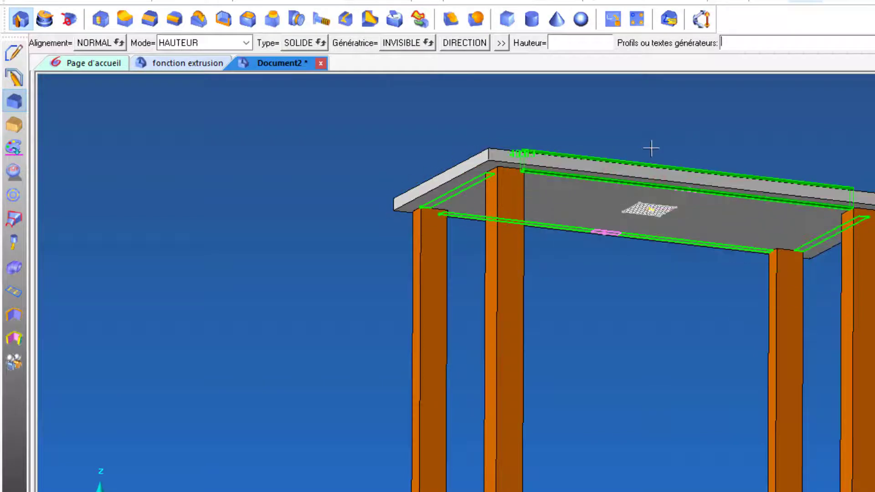
pyautogui.click(665, 129)
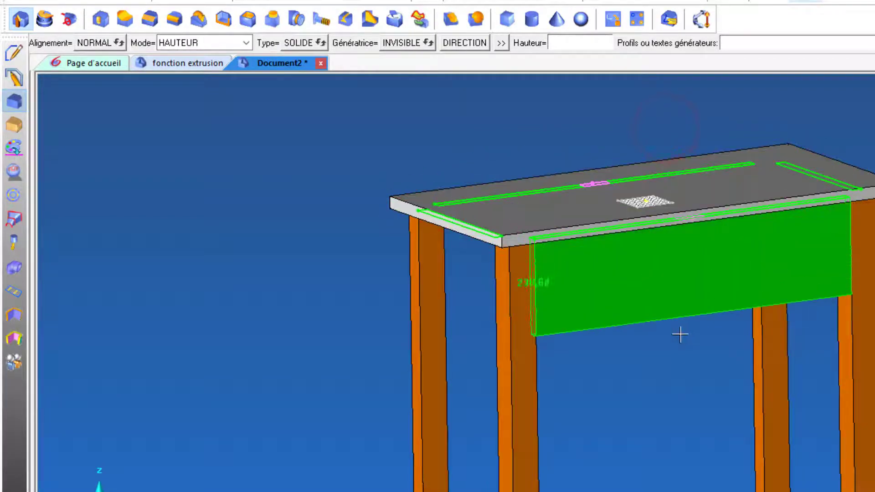
pyautogui.moveTo(679, 333); pyautogui.dragTo(800, 313, button='middle')
pyautogui.moveTo(784, 410)
pyautogui.mouseDown(button='middle')
pyautogui.moveTo(759, 351)
pyautogui.moveTo(723, 357)
pyautogui.mouseUp(button='middle')
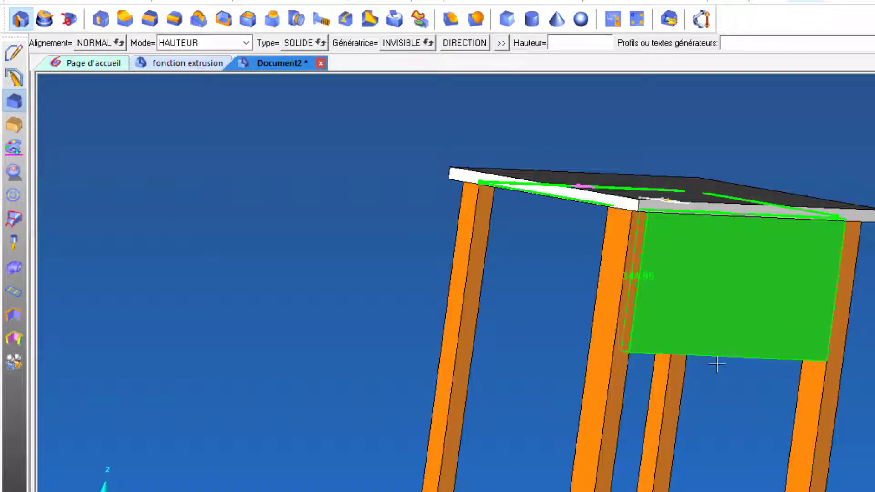
pyautogui.press('Return')
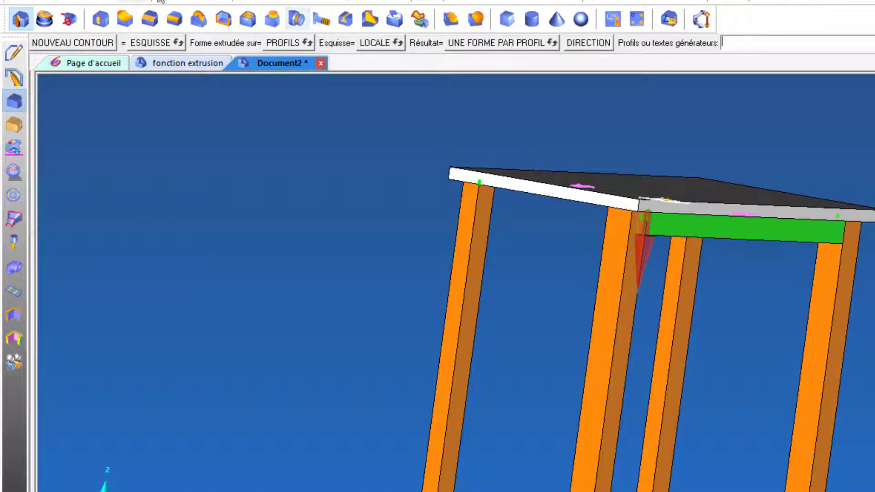
pyautogui.press('Escape')
# Delete the extruded front upper rail beneath the tabletop
pyautogui.moveTo(683, 347); pyautogui.dragTo(612, 264, button='middle')
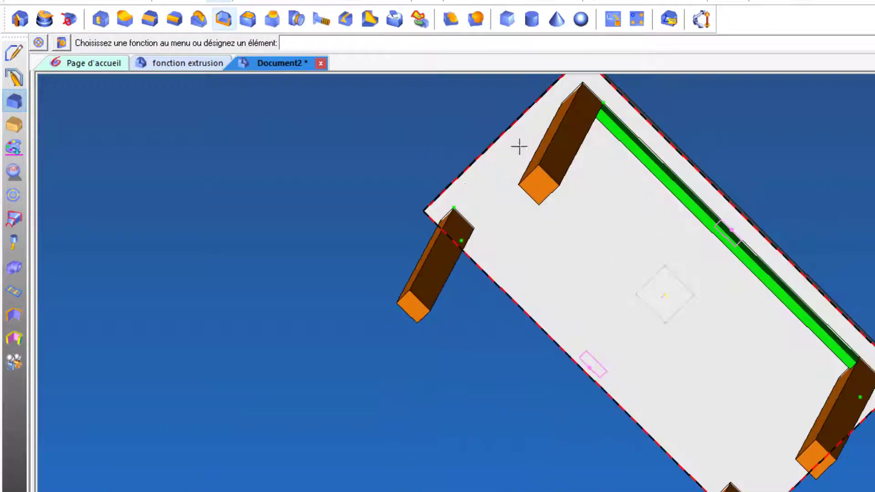
pyautogui.moveTo(482, 236); pyautogui.dragTo(531, 248, button='middle')
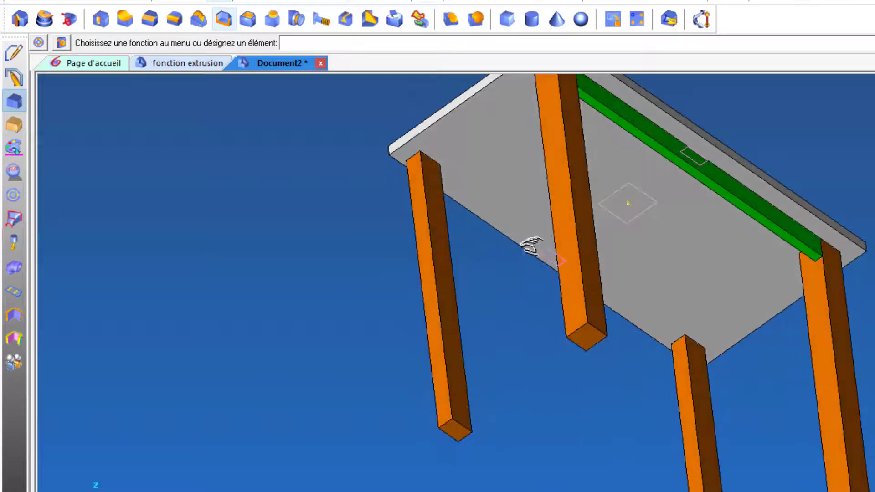
pyautogui.scroll(-1, 465, 442)
pyautogui.press('Delete')
pyautogui.click(596, 145)
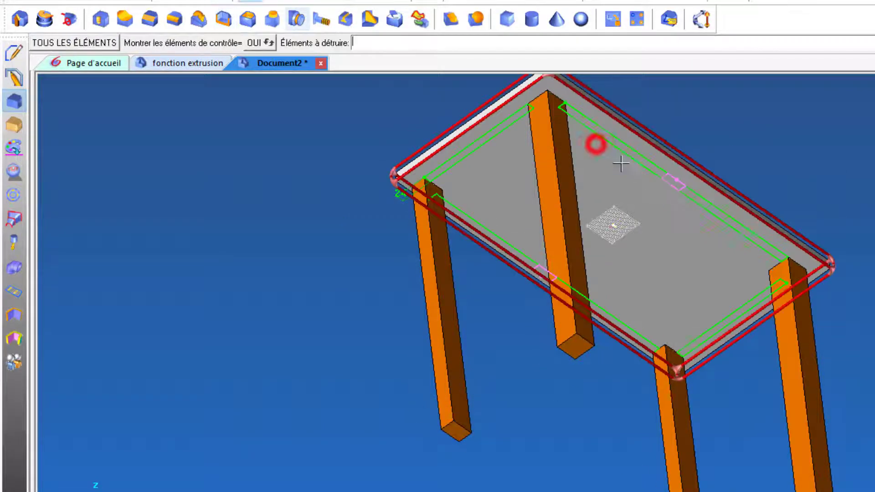
# Extrude the front upper rail profile 60 mm downward as a solid, with the generating profile set to VISIBLE
pyautogui.scroll(-2, 616, 331)
pyautogui.moveTo(579, 130); pyautogui.dragTo(557, 136, button='middle')
pyautogui.click(18, 19)
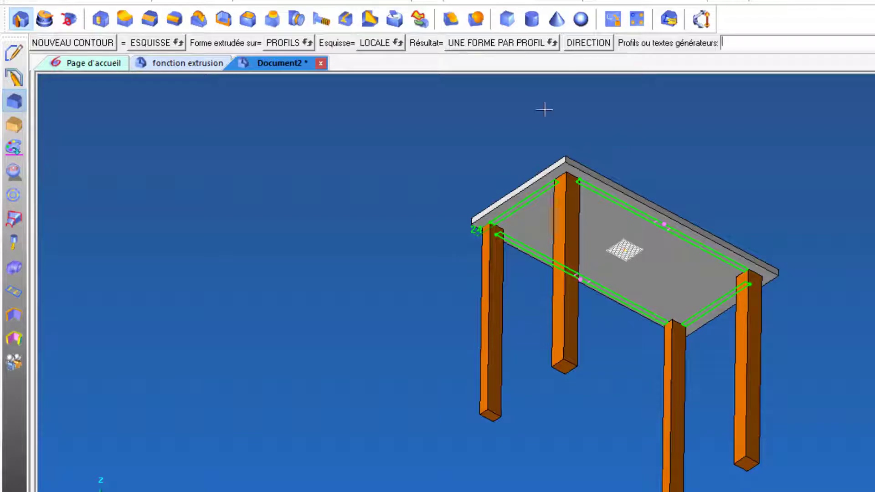
pyautogui.click(597, 186)
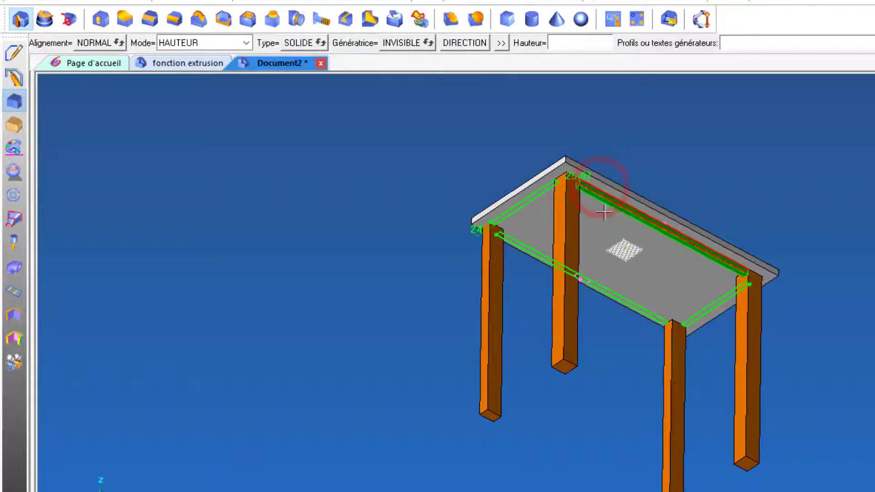
pyautogui.scroll(3, 585, 200)
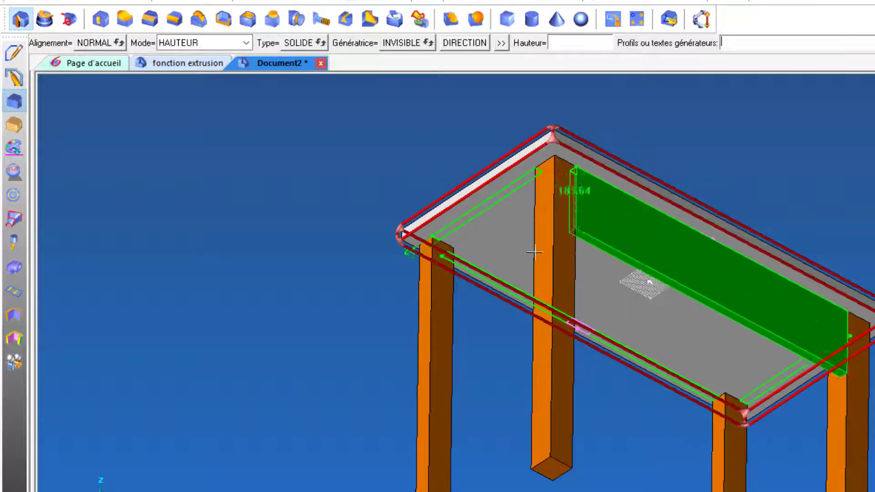
pyautogui.click(410, 42)
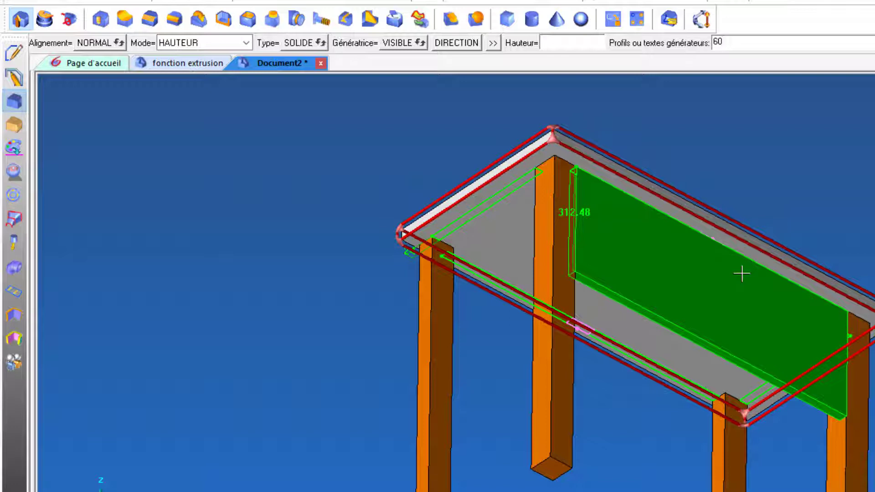
pyautogui.press('Return')
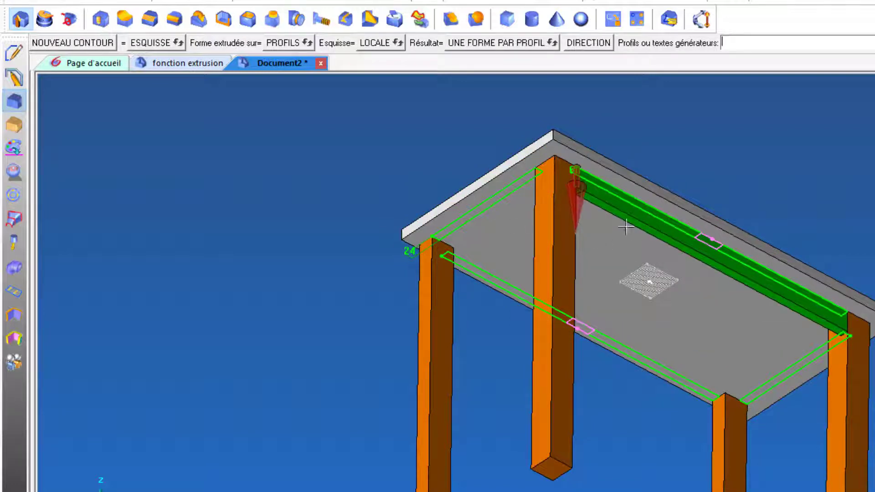
# Flip the front rail's extrusion direction upward and back down, and leave the extrusion command
pyautogui.moveTo(637, 153); pyautogui.dragTo(630, 191, button='middle')
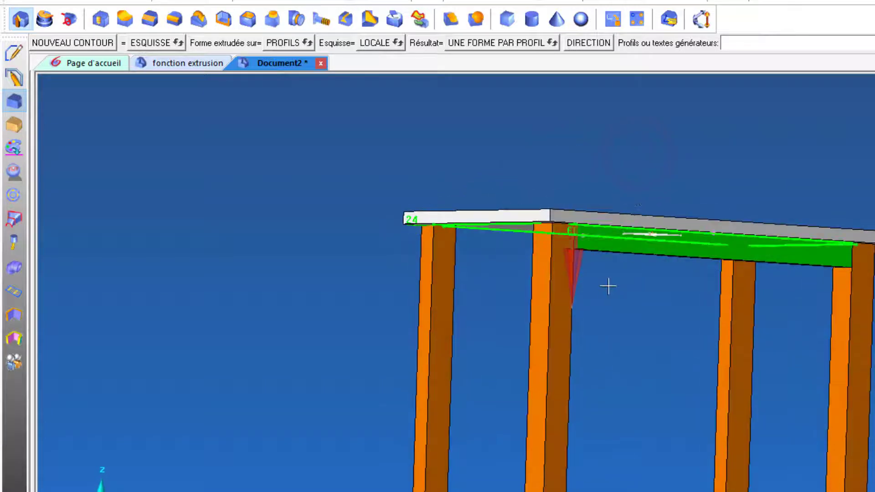
pyautogui.click(578, 275)
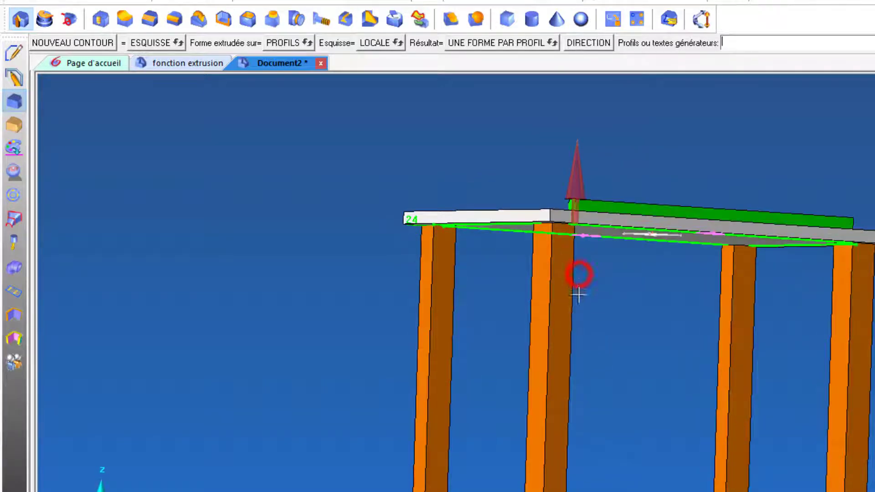
pyautogui.click(578, 177)
pyautogui.moveTo(660, 383); pyautogui.dragTo(625, 352, button='middle')
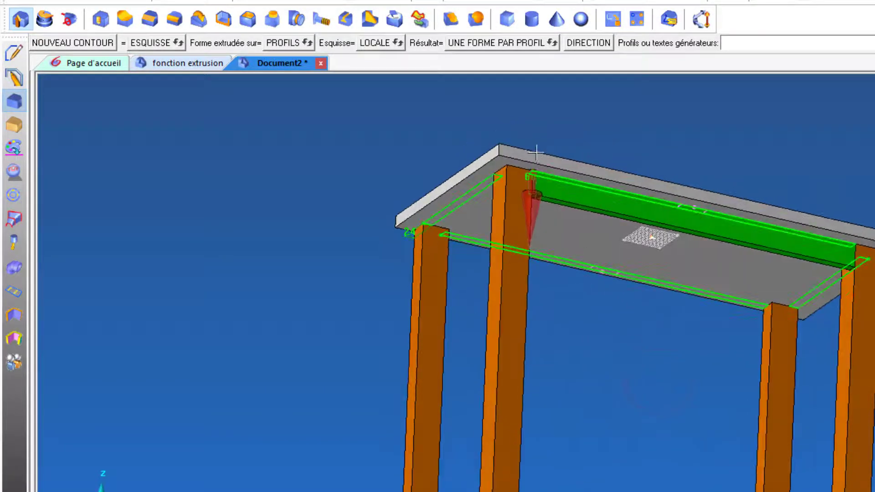
pyautogui.scroll(2, 536, 152)
pyautogui.scroll(1, 747, 246)
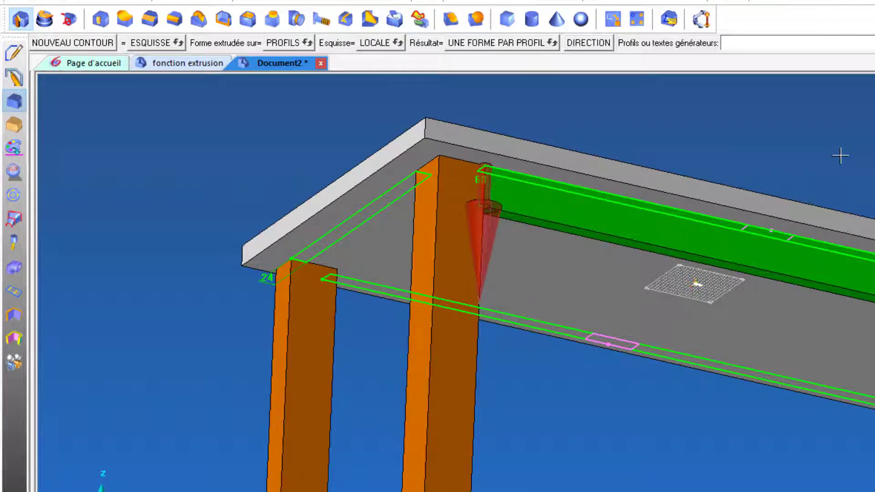
pyautogui.press('Escape')
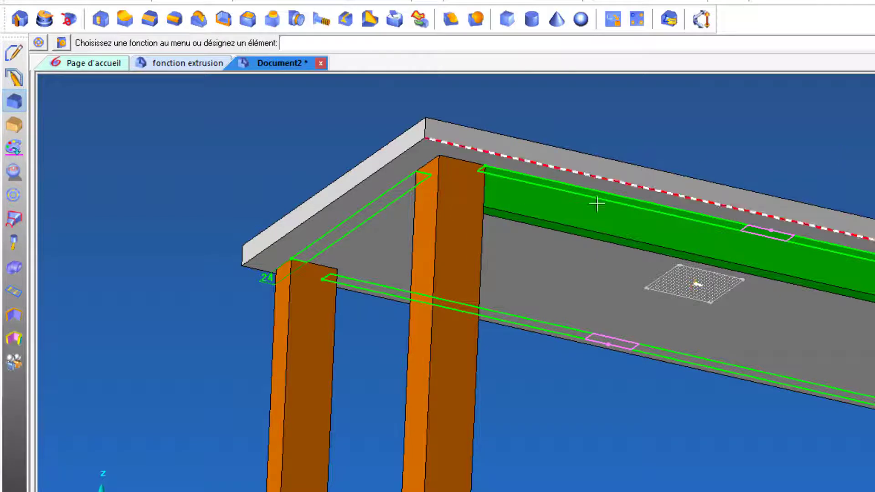
pyautogui.click(401, 203)
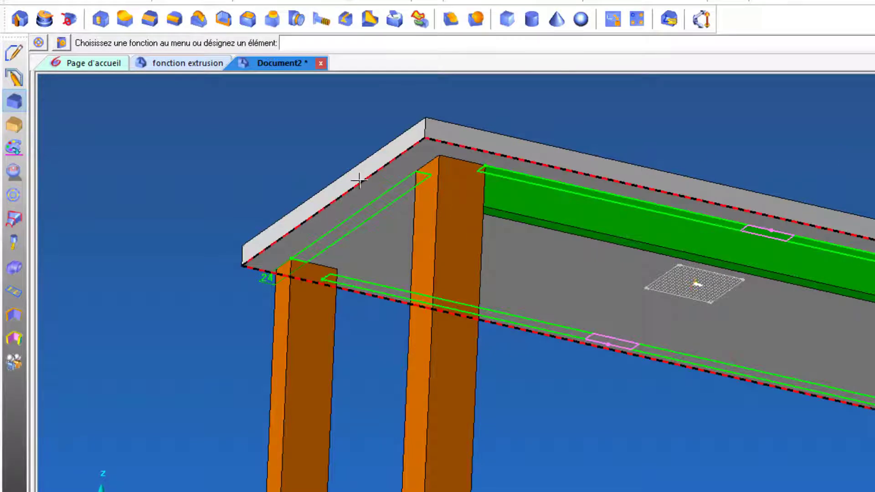
# Start an extrusion of the three remaining upper rail profiles together: the two short side rails and the back rail
pyautogui.click(20, 19)
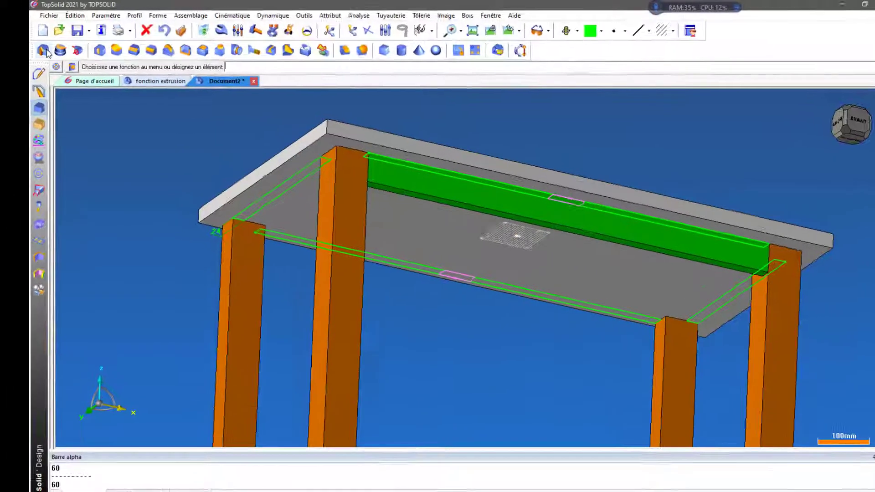
pyautogui.click(40, 46)
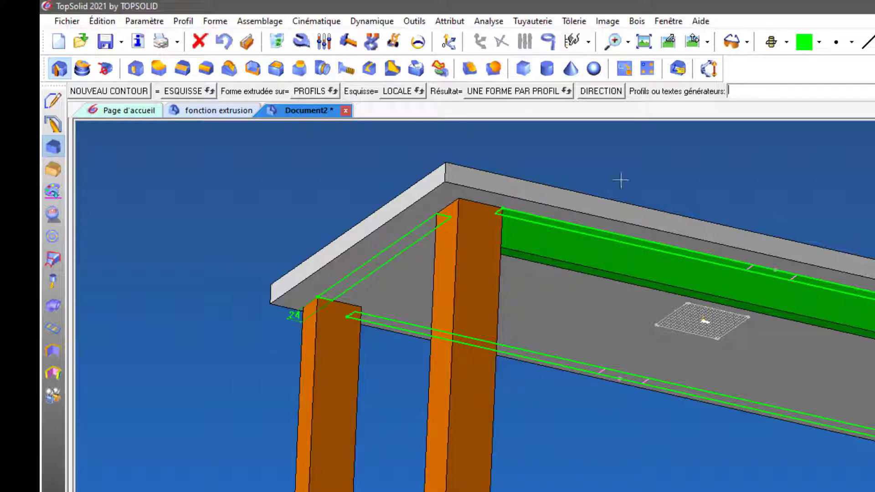
pyautogui.click(549, 41)
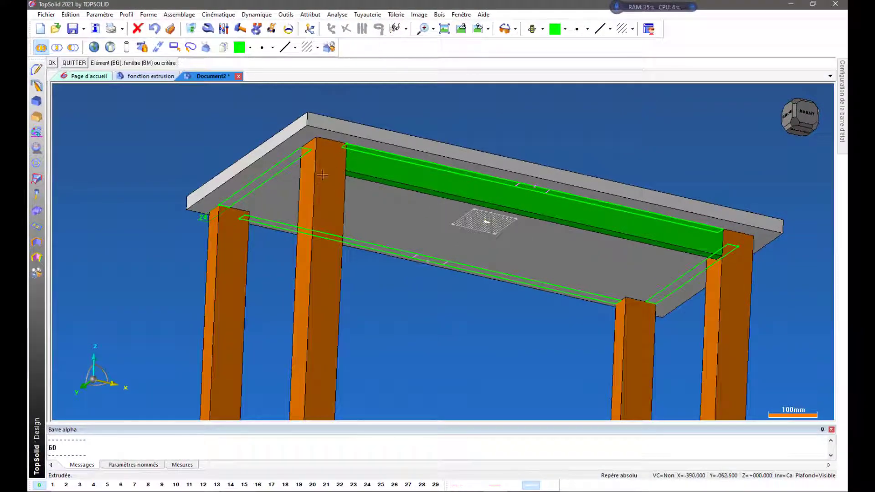
pyautogui.click(282, 171)
pyautogui.click(272, 218)
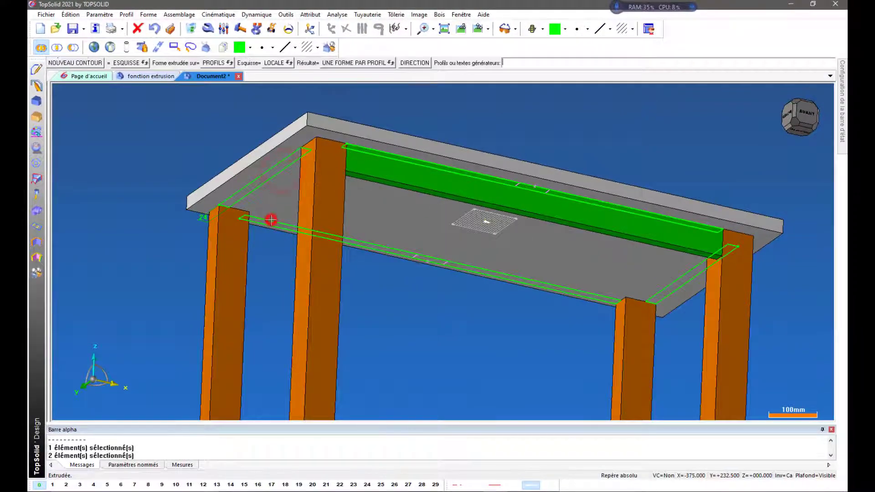
pyautogui.click(669, 283)
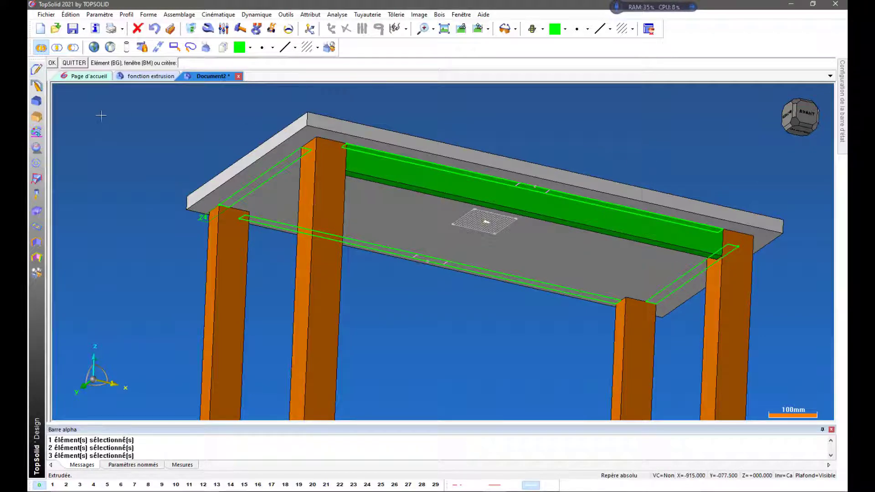
pyautogui.click(86, 102)
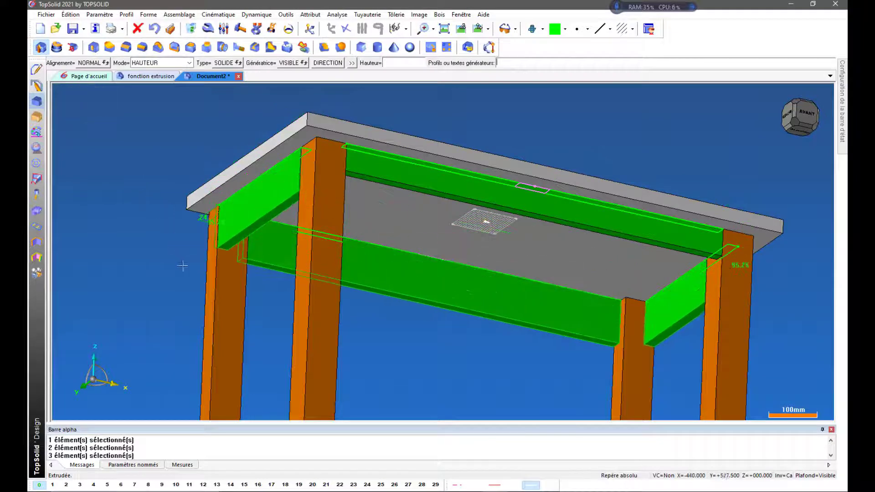
pyautogui.moveTo(425, 299); pyautogui.dragTo(428, 352, button='middle')
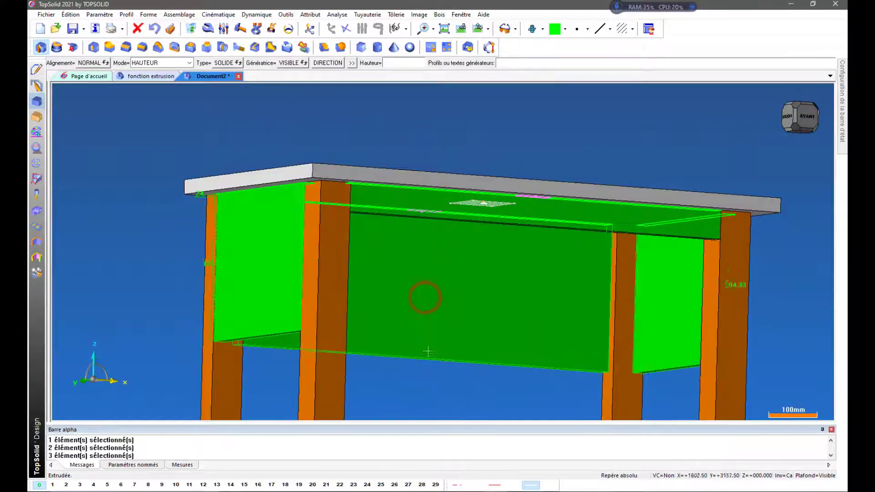
pyautogui.moveTo(414, 321); pyautogui.dragTo(412, 298, button='middle')
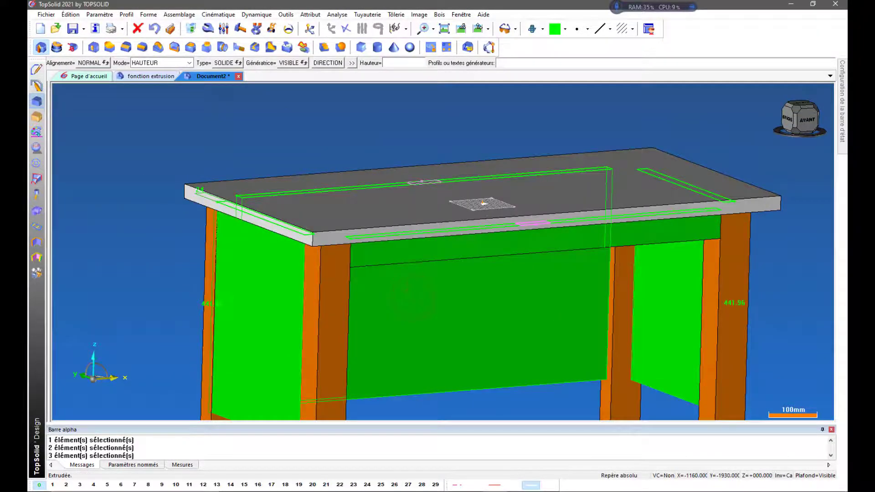
# Consult the fonction extrusion PDF drawing for the side rail height and extrude the three selected profiles 100 mm downward
pyautogui.hotkey('alt', 'Tab')
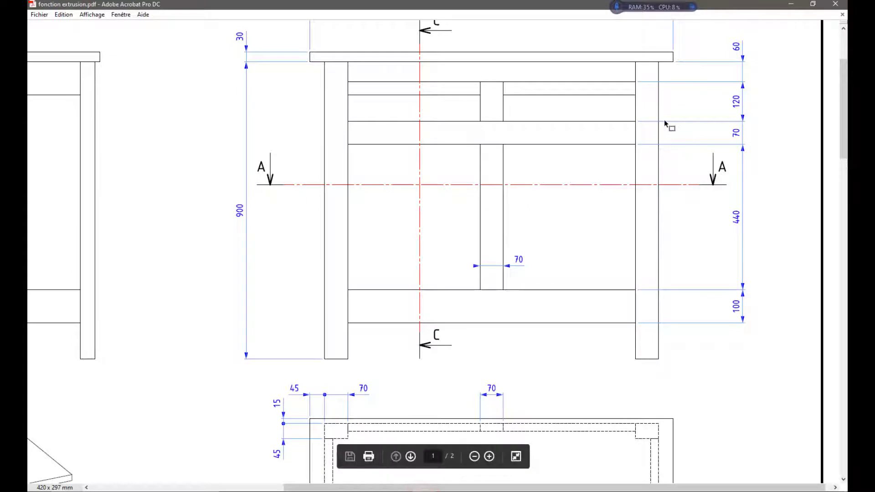
pyautogui.scroll(2, 720, 126)
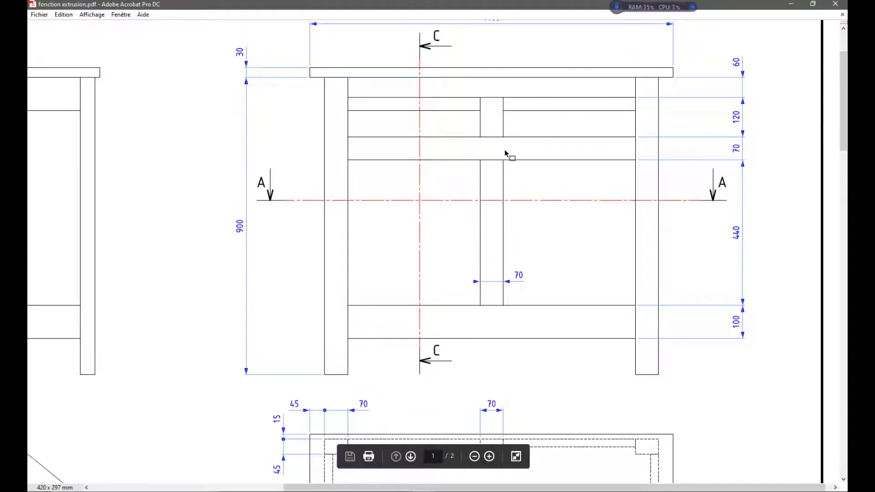
pyautogui.keyDown('ctrl'); pyautogui.scroll(-1, 506, 153); pyautogui.keyUp('ctrl')
pyautogui.keyDown('ctrl'); pyautogui.scroll(-1, 507, 154); pyautogui.keyUp('ctrl')
pyautogui.keyDown('ctrl'); pyautogui.scroll(2, 164, 104); pyautogui.keyUp('ctrl')
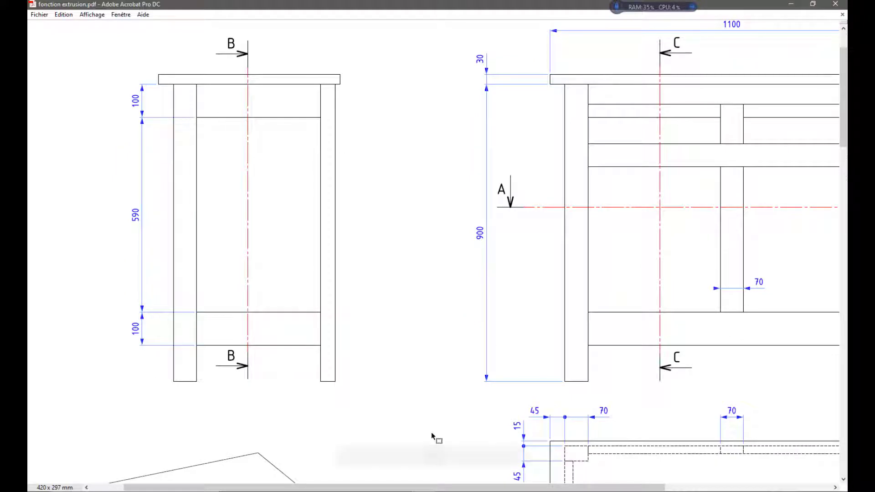
pyautogui.hotkey('alt', 'Tab')
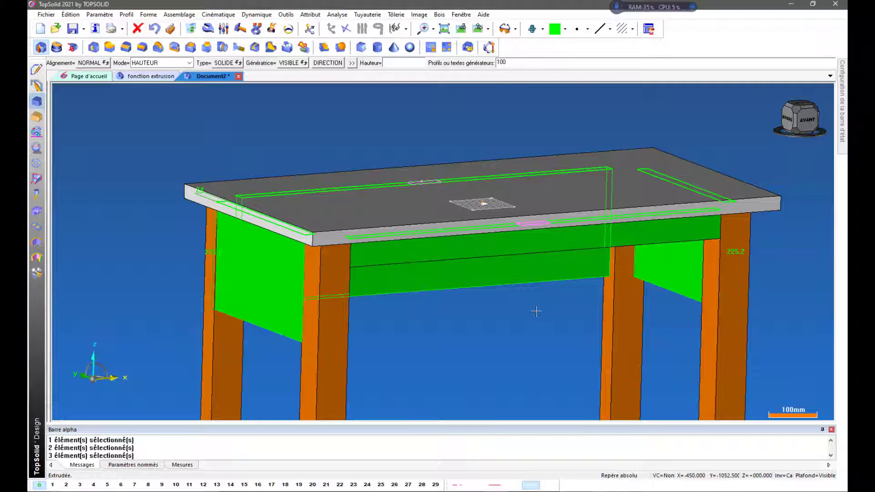
pyautogui.press('Return')
pyautogui.moveTo(533, 309); pyautogui.dragTo(661, 296, button='middle')
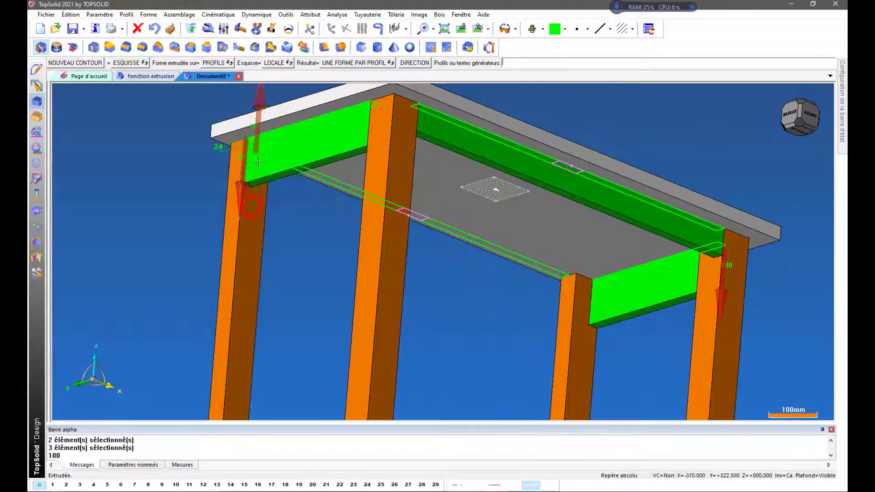
pyautogui.moveTo(262, 100); pyautogui.dragTo(301, 287, button='middle')
pyautogui.press('Escape')
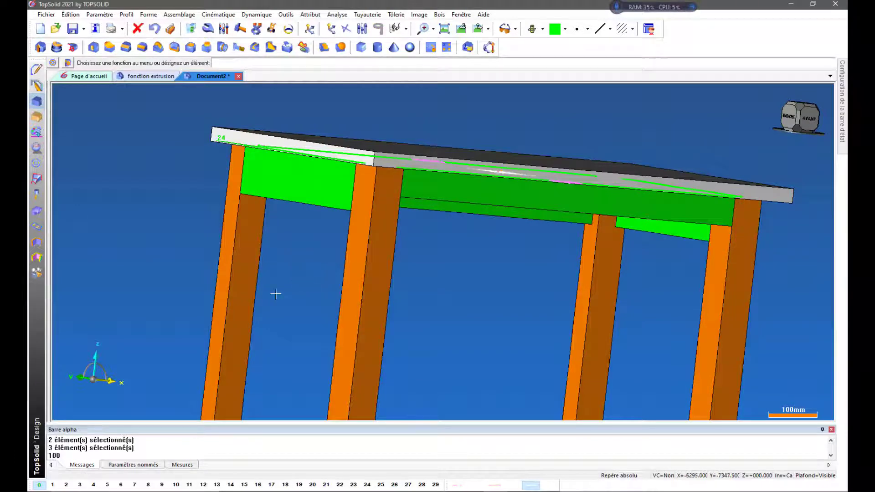
# Set the shared height parameter of the side and back upper rails to 150 mm
pyautogui.scroll(-1, 329, 190)
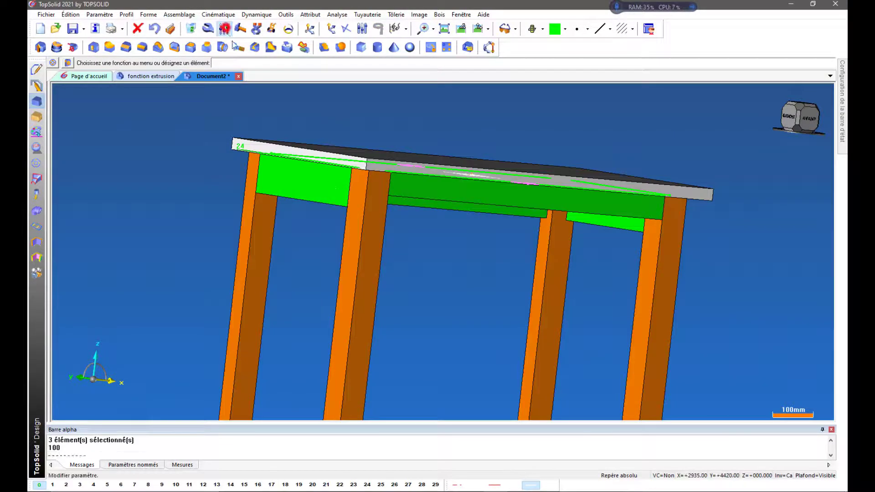
pyautogui.click(223, 29)
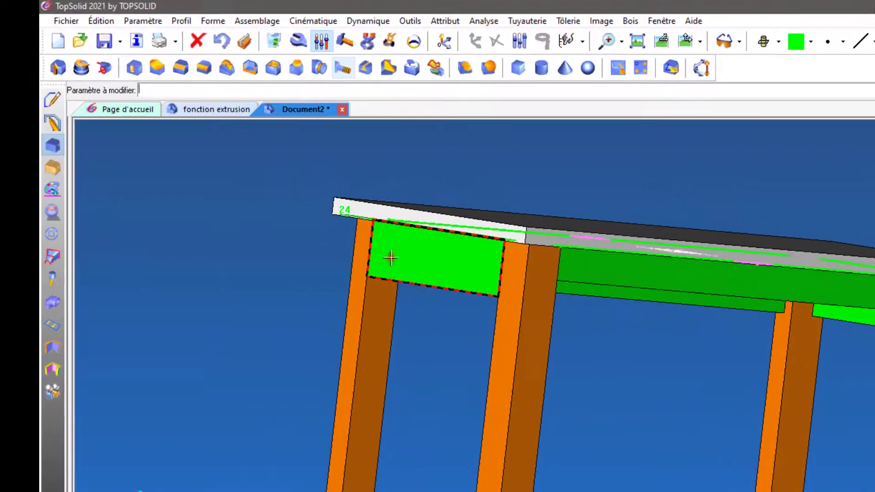
pyautogui.click(319, 214)
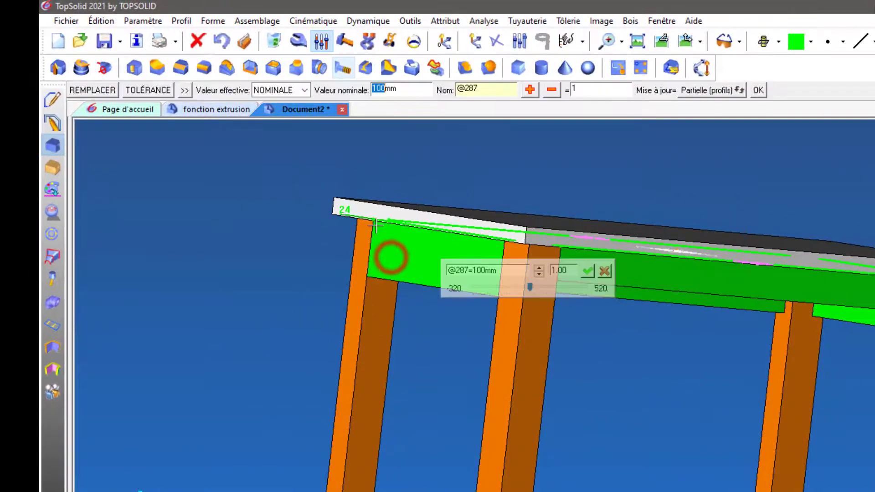
pyautogui.doubleClick(415, 94)
pyautogui.write('150')
pyautogui.press('Return')
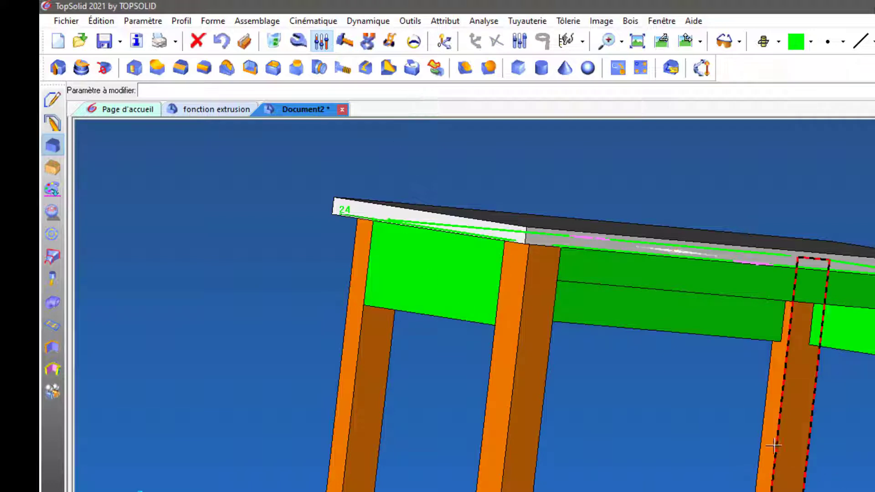
# Set the side and back upper rails' height parameter back to 100 mm
pyautogui.moveTo(760, 440); pyautogui.dragTo(734, 395, button='middle')
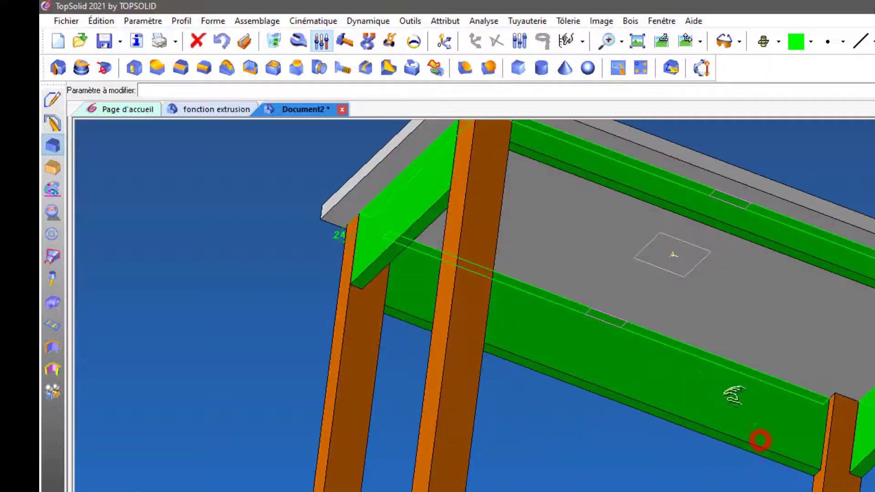
pyautogui.click(570, 341)
pyautogui.write('0mm')
pyautogui.press('Return')
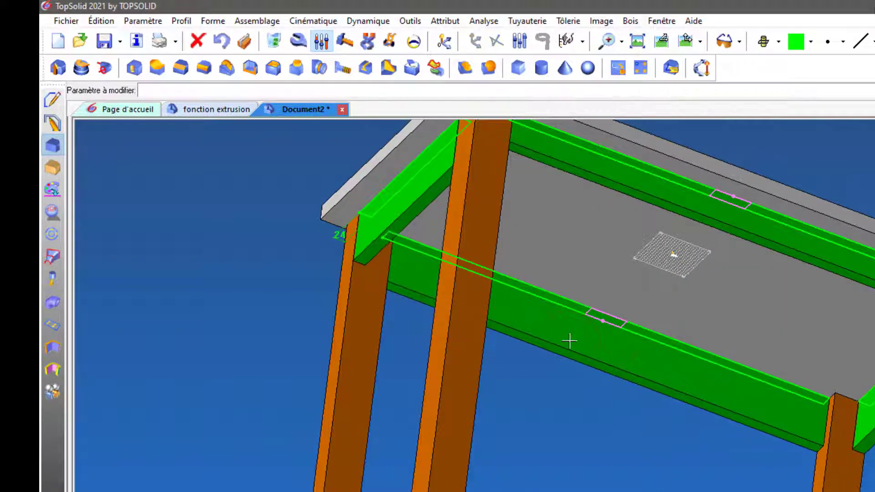
# Consult the reference model and fonction extrusion PDF for the middle rails, and start one extrusion of the front and back upper rail profiles
pyautogui.moveTo(536, 459); pyautogui.dragTo(542, 483, button='middle')
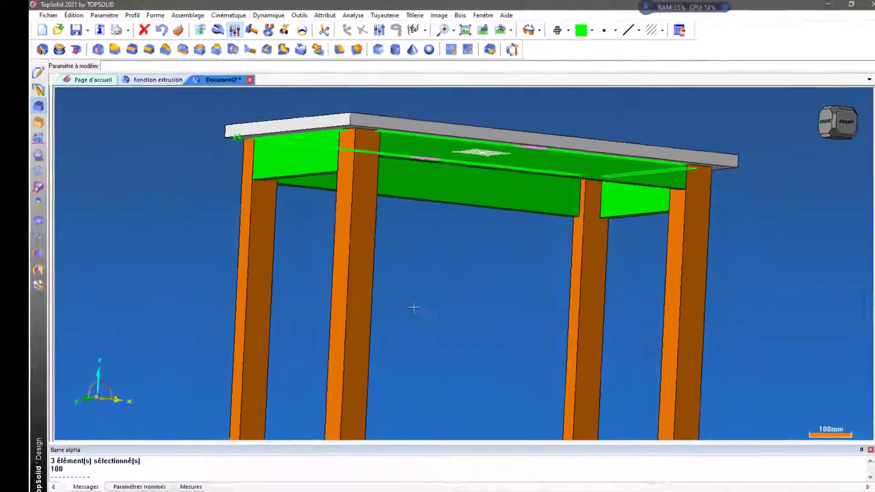
pyautogui.scroll(-3, 413, 308)
pyautogui.moveTo(413, 308); pyautogui.dragTo(455, 266, button='middle')
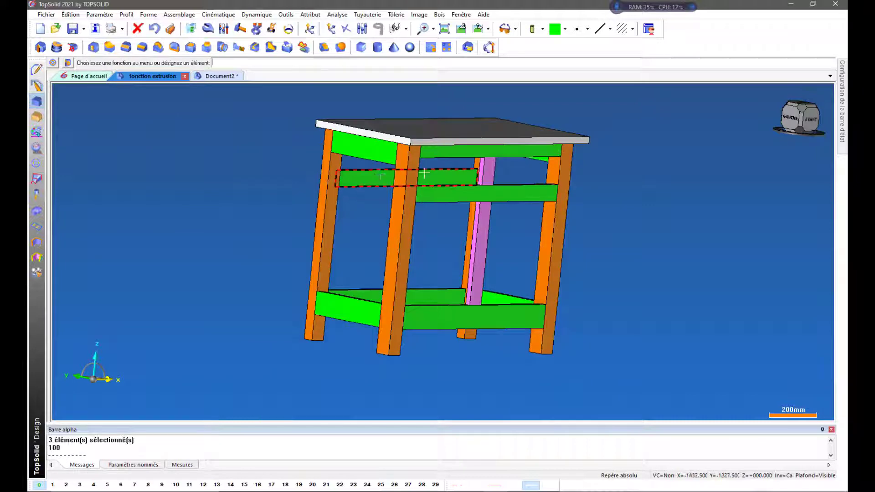
pyautogui.moveTo(668, 235); pyautogui.dragTo(447, 376, button='middle')
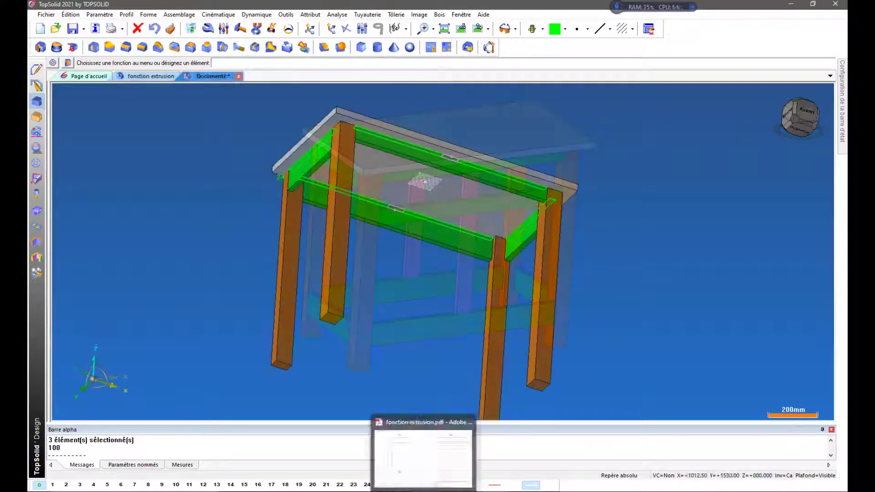
pyautogui.click(422, 456)
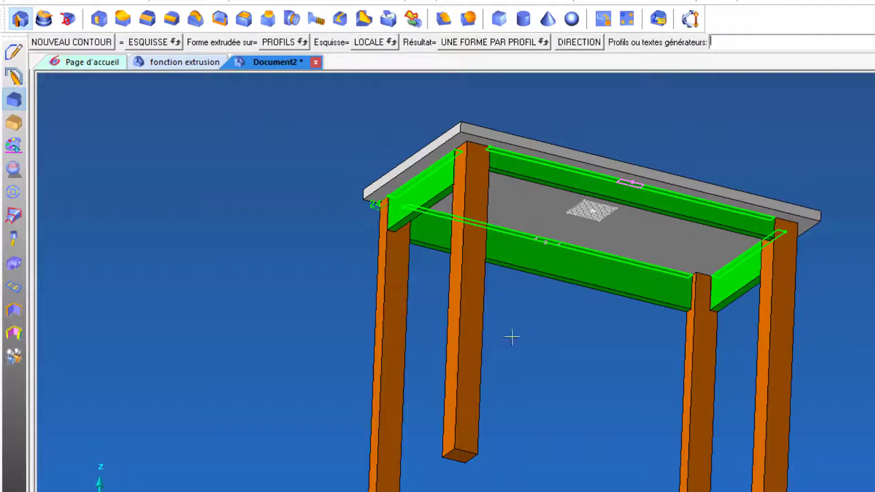
pyautogui.moveTo(578, 351)
pyautogui.mouseDown(button='middle')
pyautogui.moveTo(564, 325)
pyautogui.moveTo(560, 361)
pyautogui.mouseUp(button='middle')
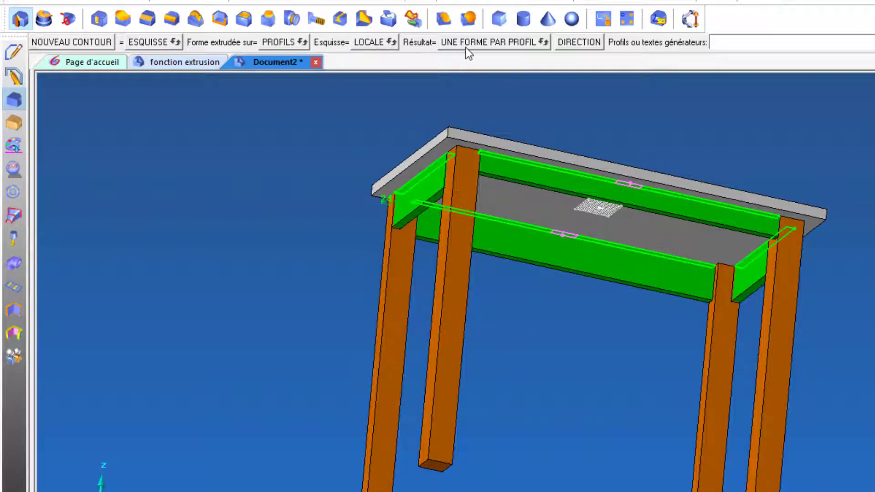
pyautogui.click(527, 1)
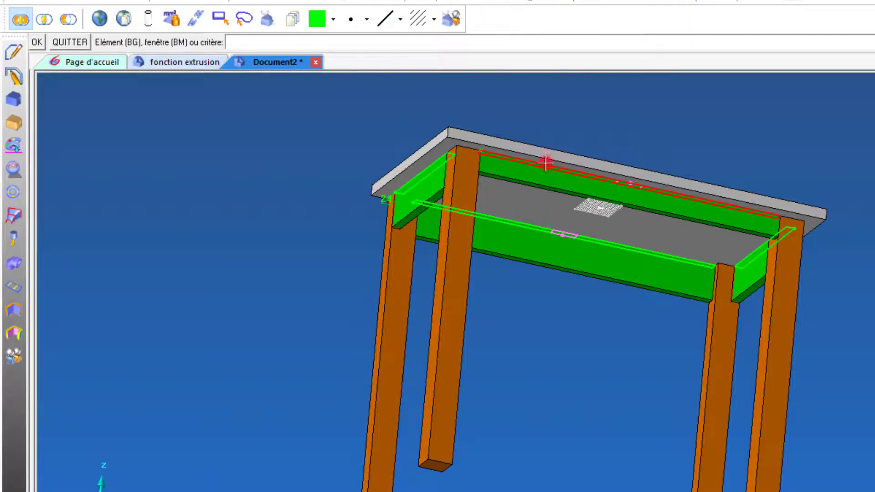
pyautogui.click(537, 222)
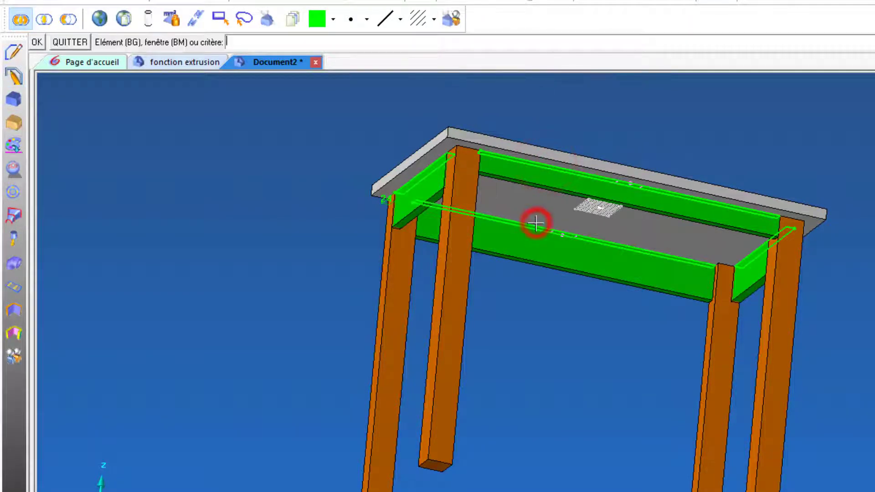
pyautogui.click(36, 42)
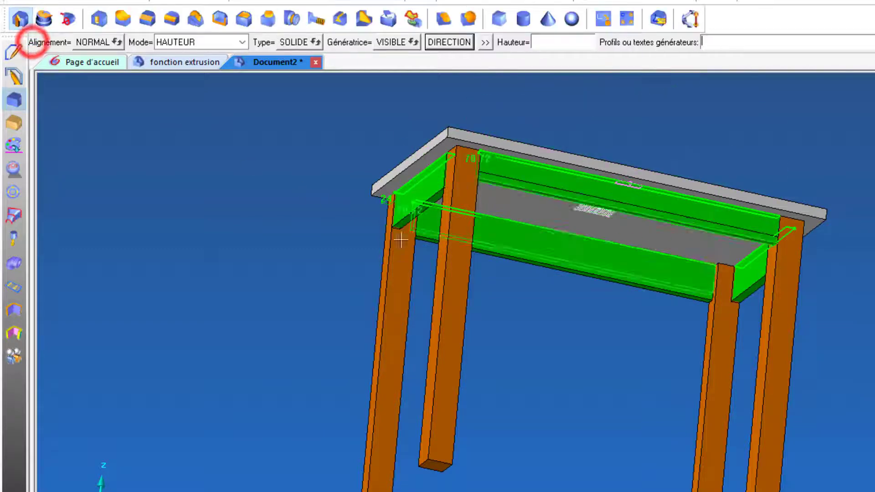
# Give the front and back rail extrusion an offset distance of 180 mm
pyautogui.click(579, 362)
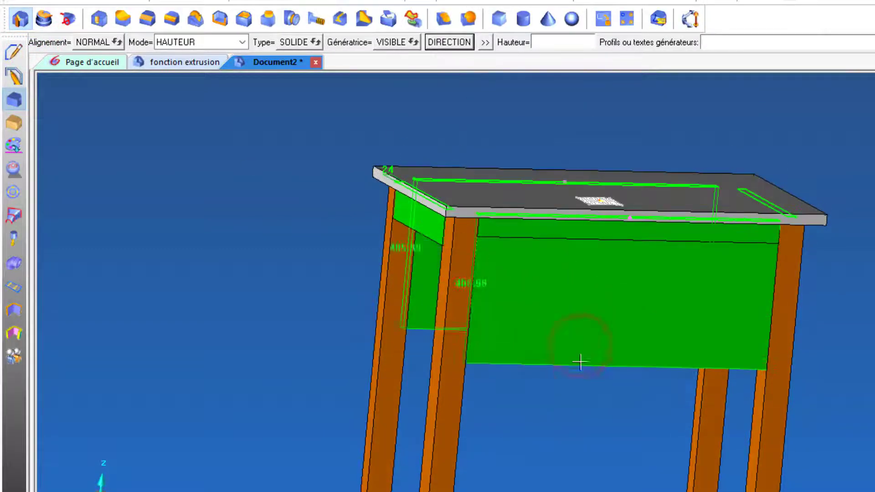
pyautogui.moveTo(582, 390); pyautogui.dragTo(565, 214, button='middle')
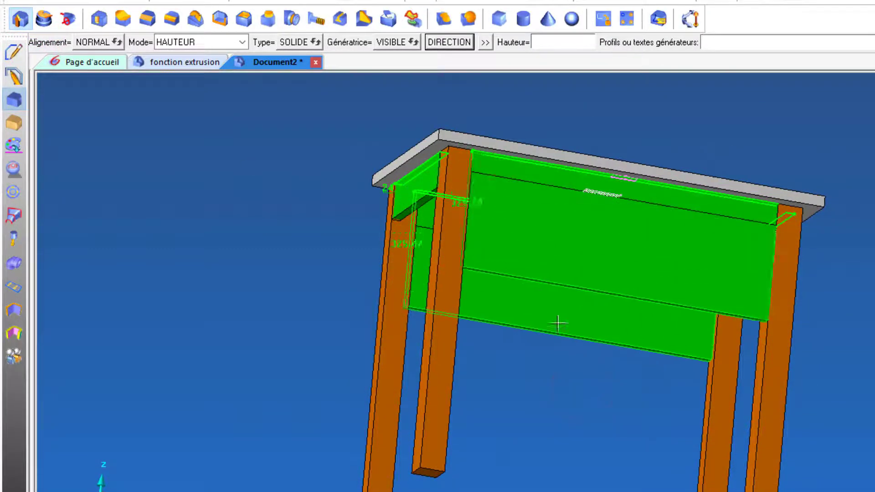
pyautogui.moveTo(552, 336); pyautogui.dragTo(587, 295, button='middle')
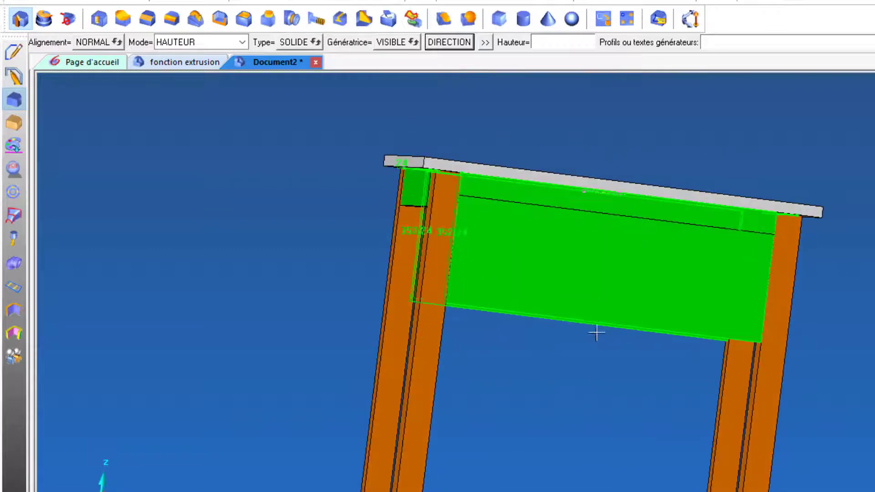
pyautogui.moveTo(596, 333)
pyautogui.mouseDown(button='middle')
pyautogui.moveTo(602, 365)
pyautogui.moveTo(590, 346)
pyautogui.mouseUp(button='middle')
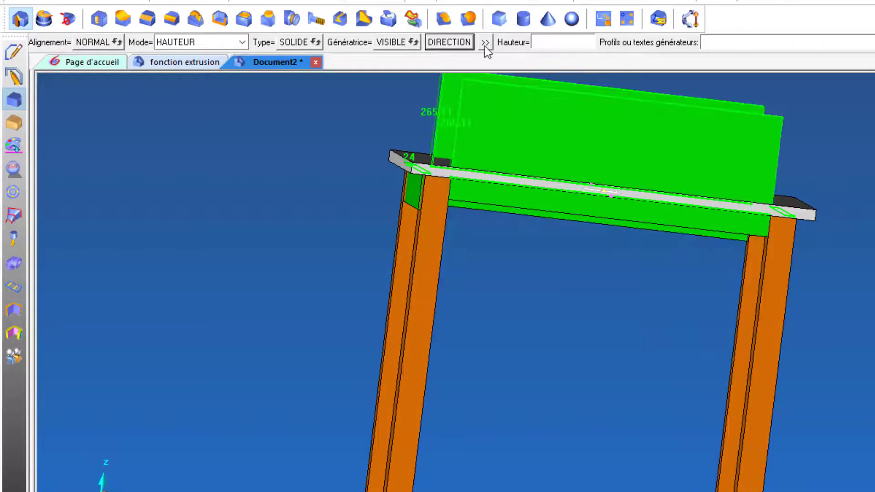
pyautogui.click(485, 45)
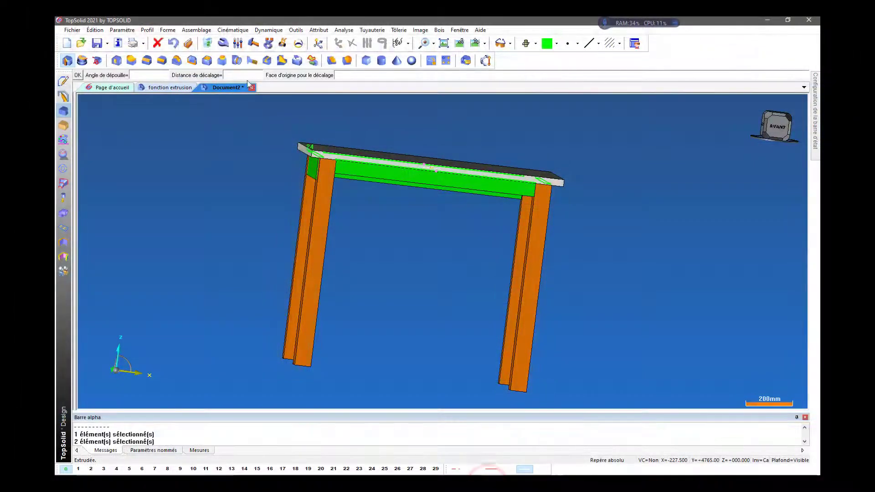
pyautogui.click(249, 81)
pyautogui.write('180mm')
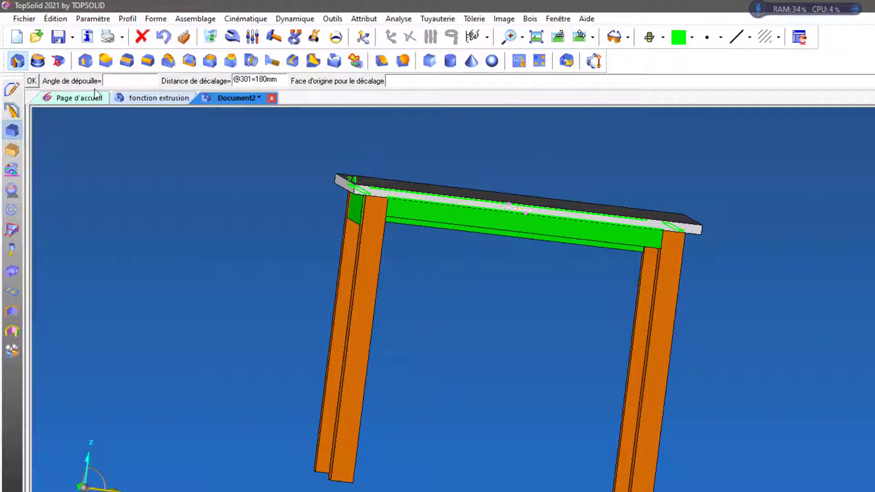
pyautogui.click(31, 82)
# Extrude the offset front and back middle rails 70 mm downward as solids, and leave the extrusion command
pyautogui.click(577, 334)
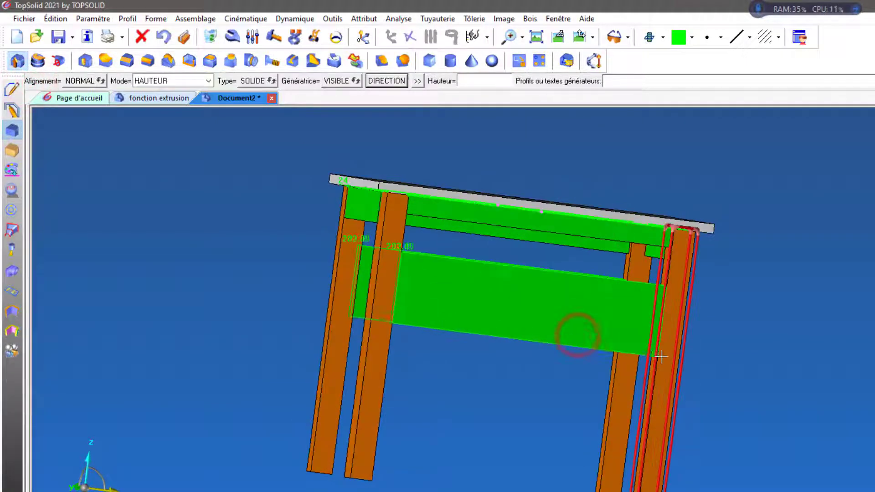
pyautogui.moveTo(629, 348); pyautogui.dragTo(627, 344, button='middle')
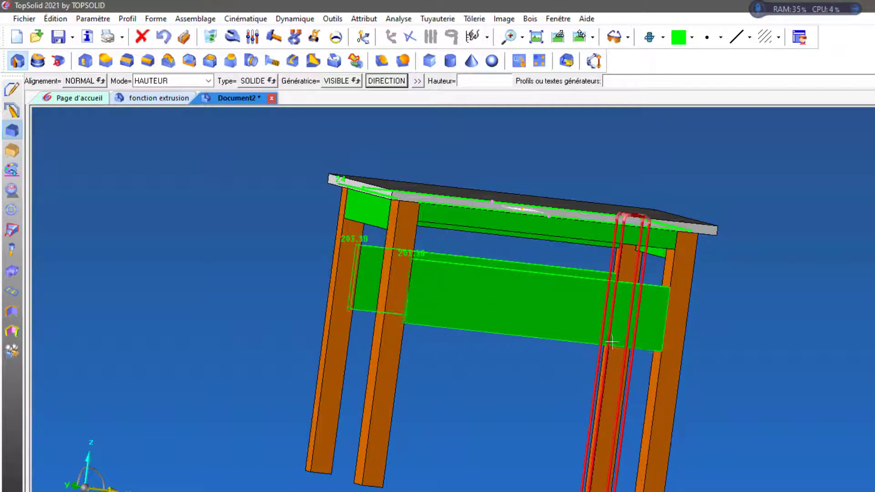
pyautogui.scroll(2, 498, 384)
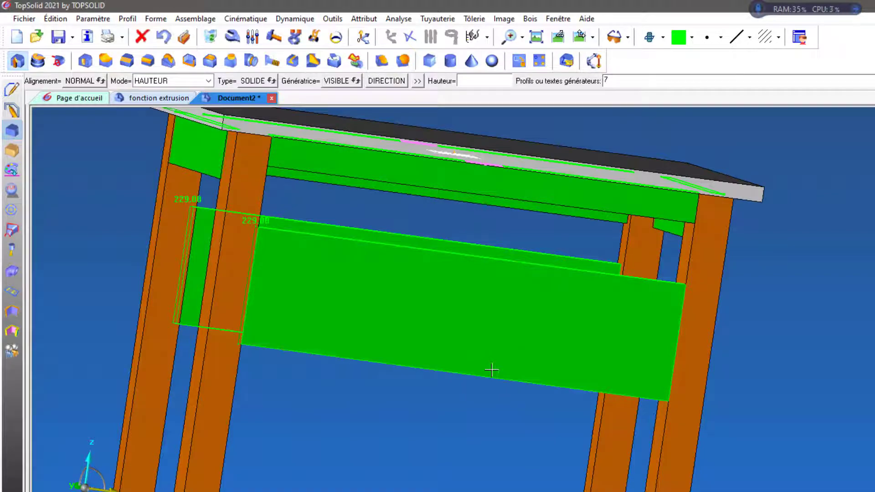
pyautogui.click(491, 370)
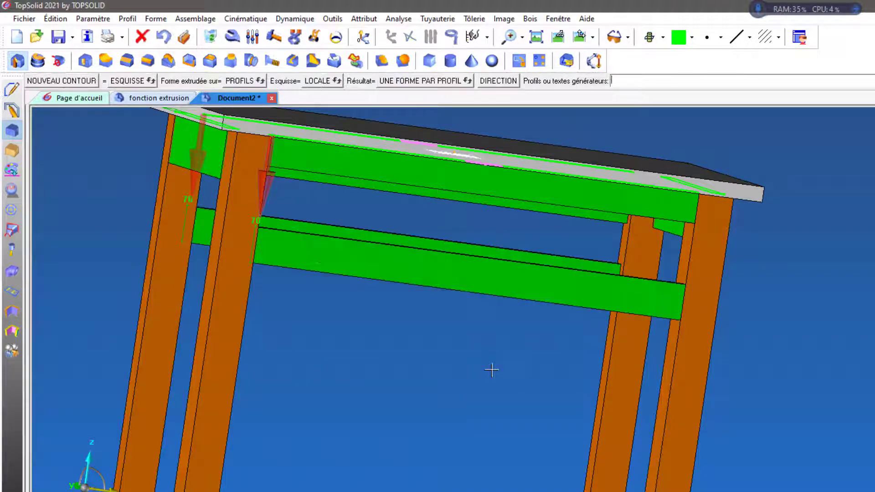
pyautogui.press('Escape')
# Inspect the new middle rails and examine both pages of the fonction extrusion PDF for the lower rails' height and position
pyautogui.moveTo(549, 399); pyautogui.dragTo(567, 408, button='middle')
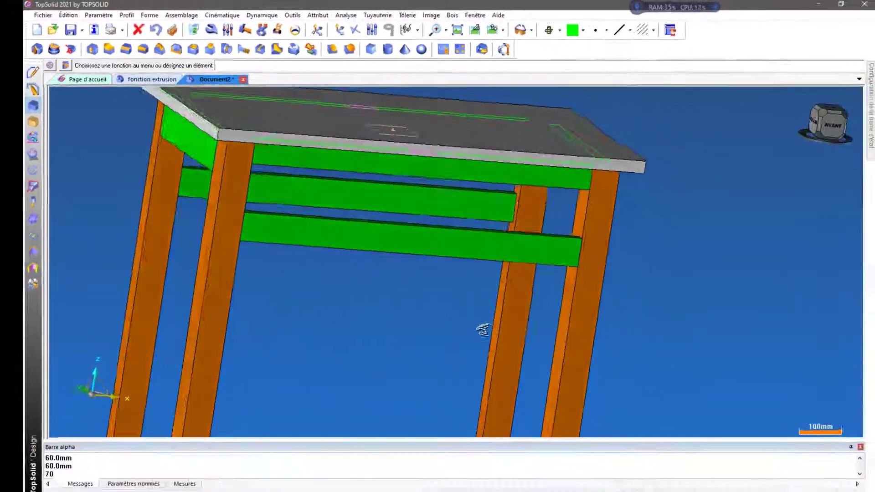
pyautogui.moveTo(483, 329); pyautogui.dragTo(532, 326, button='middle')
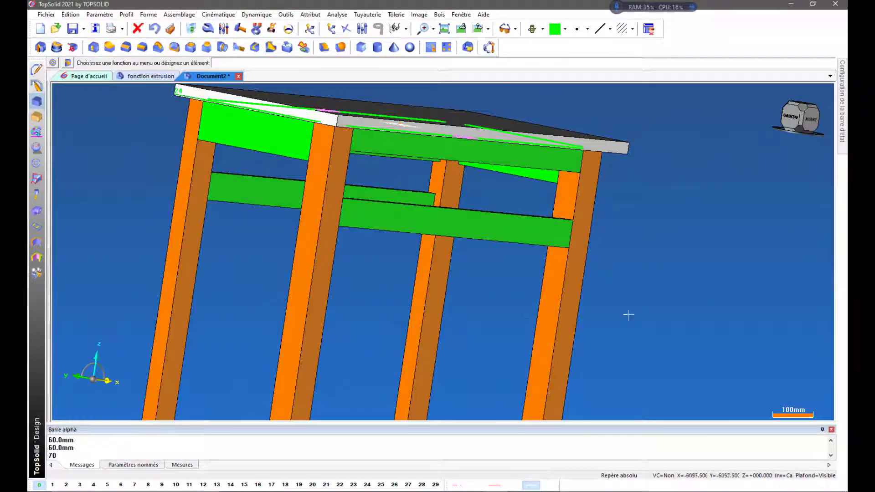
pyautogui.moveTo(757, 286); pyautogui.dragTo(740, 273, button='middle')
pyautogui.scroll(-3, 678, 207)
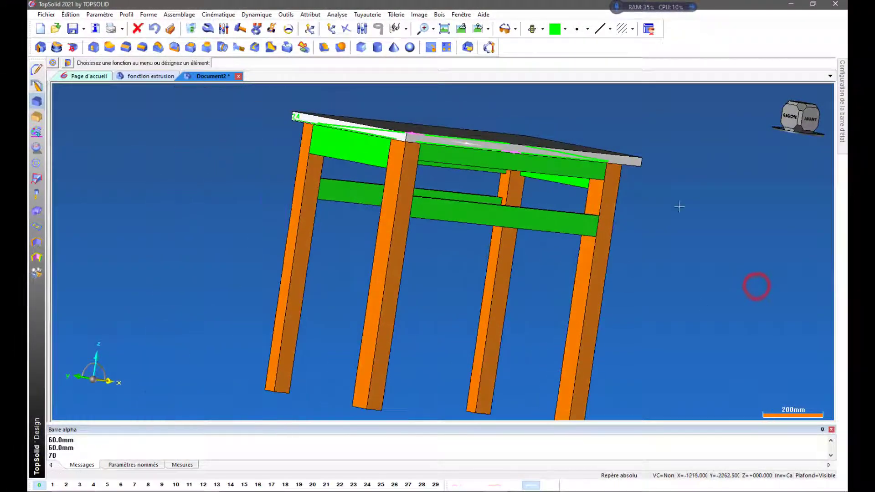
pyautogui.moveTo(713, 218); pyautogui.dragTo(612, 205, button='middle')
pyautogui.moveTo(424, 491)
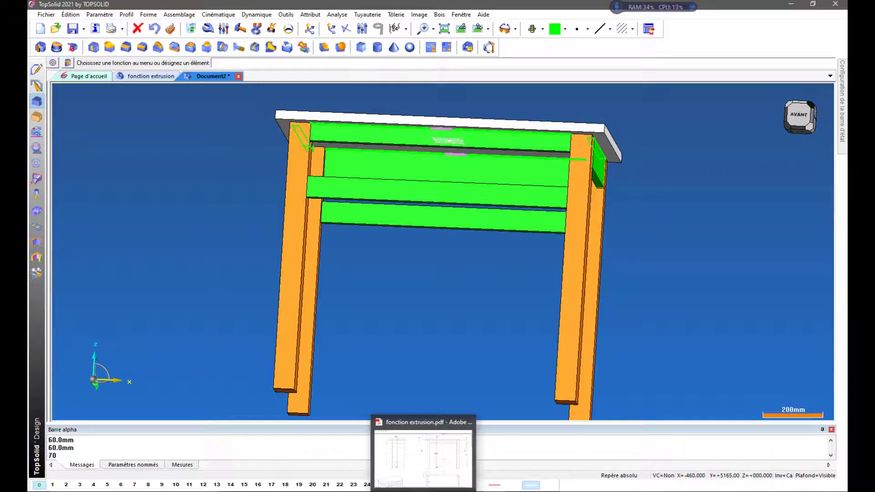
pyautogui.click(423, 457)
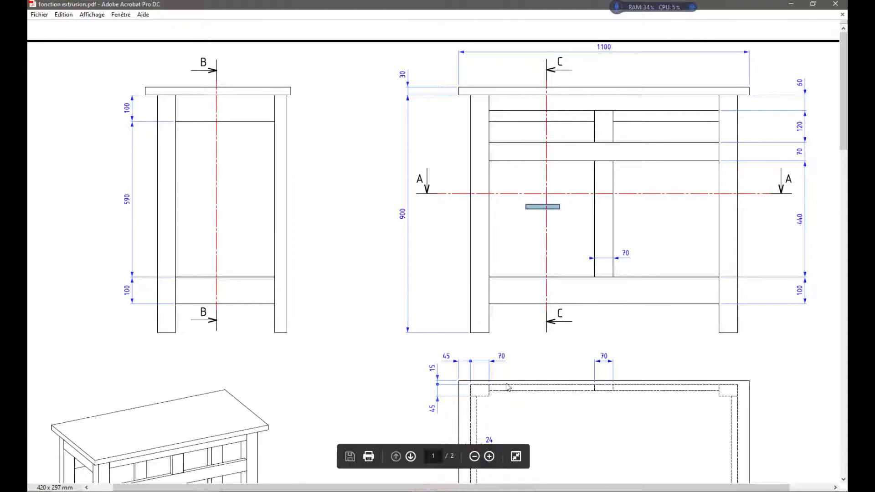
pyautogui.scroll(-1, 446, 360)
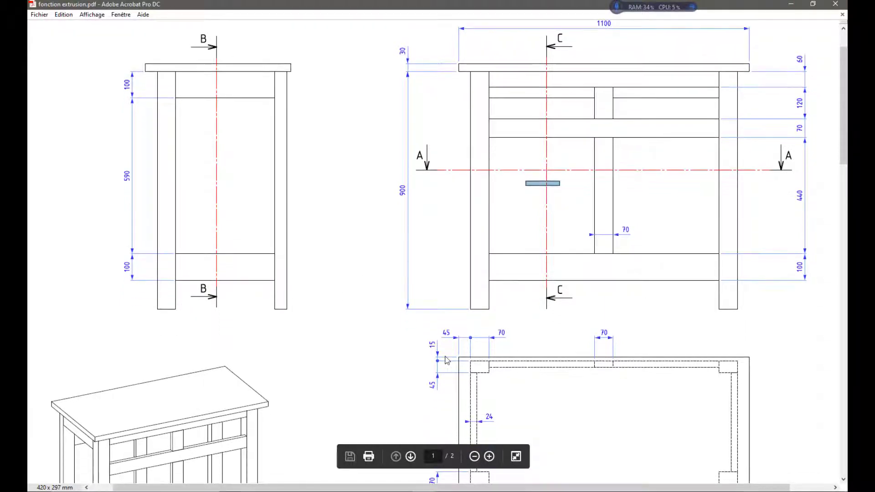
pyautogui.keyDown('ctrl'); pyautogui.scroll(-1, 437, 323); pyautogui.keyUp('ctrl')
pyautogui.keyDown('ctrl'); pyautogui.scroll(-2, 361, 235); pyautogui.keyUp('ctrl')
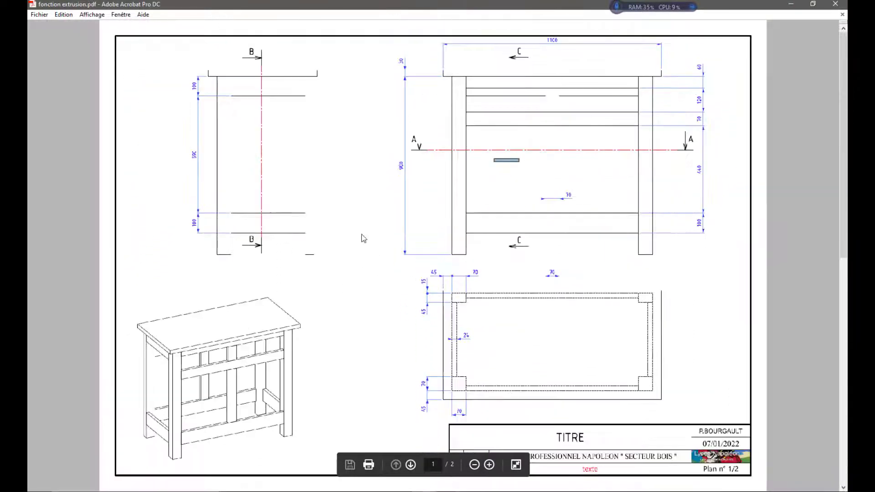
pyautogui.scroll(-3, 362, 236)
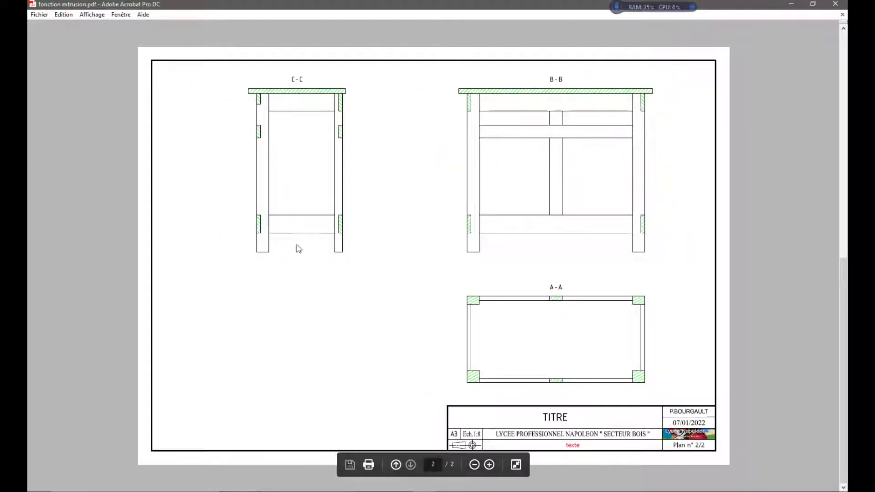
pyautogui.keyDown('ctrl'); pyautogui.scroll(2, 294, 223); pyautogui.keyUp('ctrl')
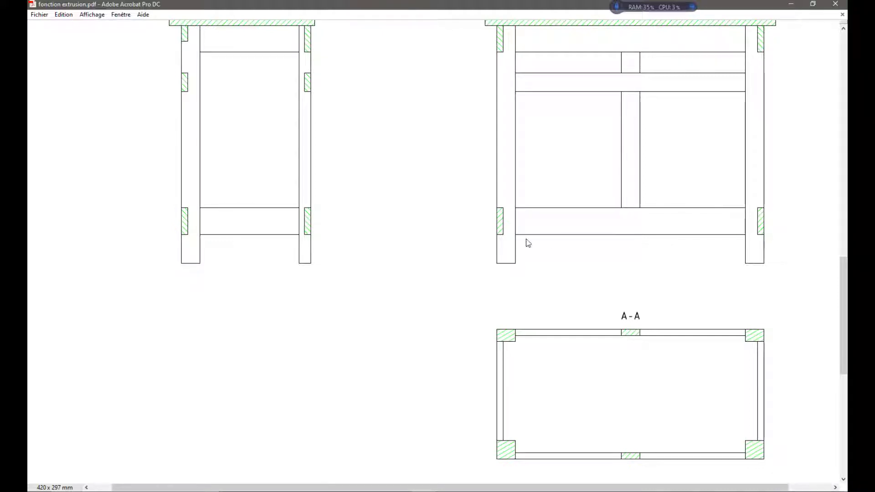
pyautogui.hotkey('ctrl', '0')
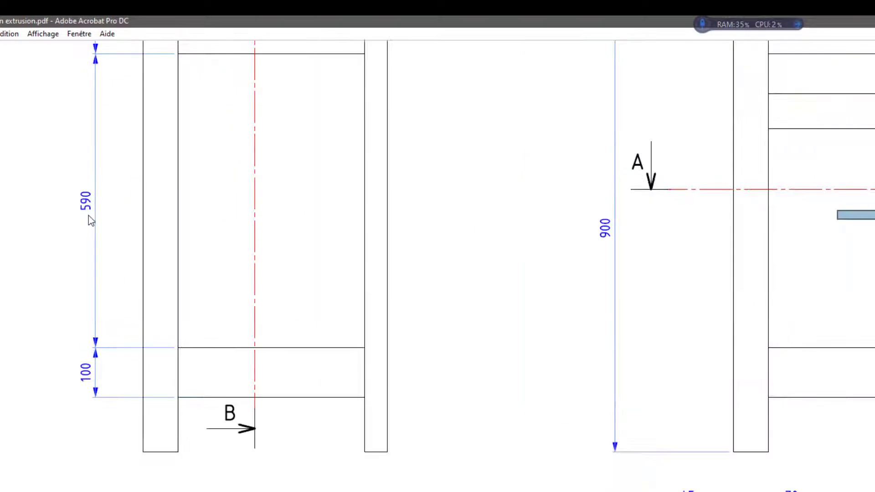
pyautogui.keyDown('ctrl'); pyautogui.scroll(-2, 196, 254); pyautogui.keyUp('ctrl')
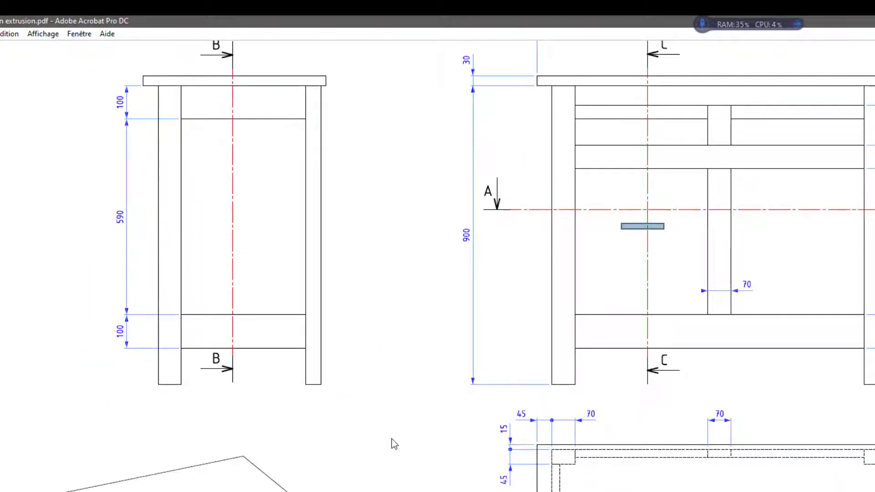
# Return to TopSolid, start one extrusion of all four rail profiles from the global sketch, and make the generating profiles invisible
pyautogui.hotkey('alt', 'Tab')
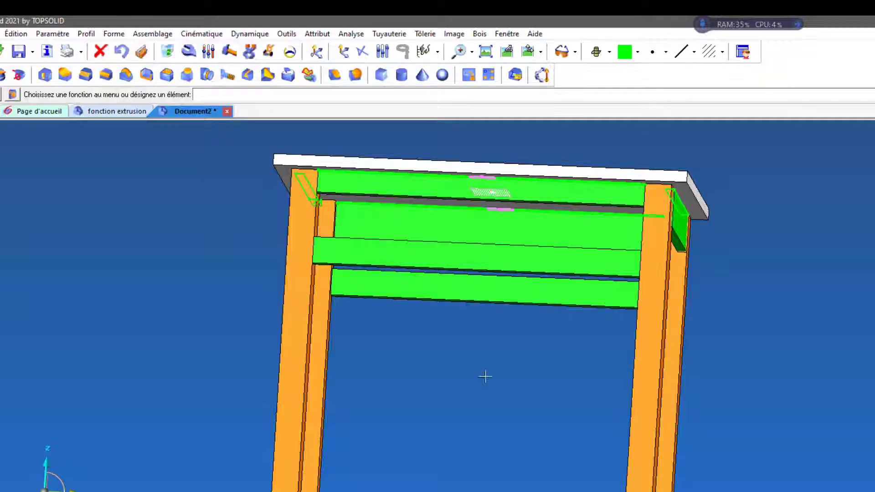
pyautogui.moveTo(423, 303)
pyautogui.mouseDown(button='middle')
pyautogui.moveTo(504, 311)
pyautogui.moveTo(501, 286)
pyautogui.mouseUp(button='middle')
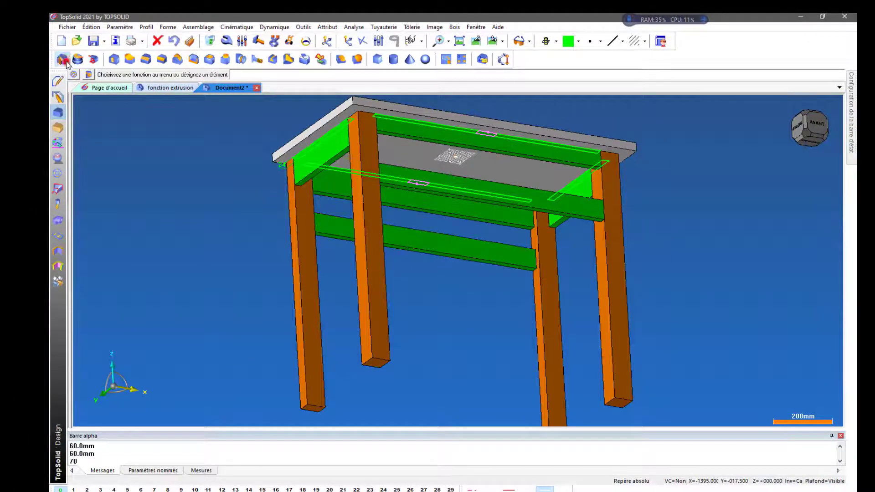
pyautogui.click(66, 62)
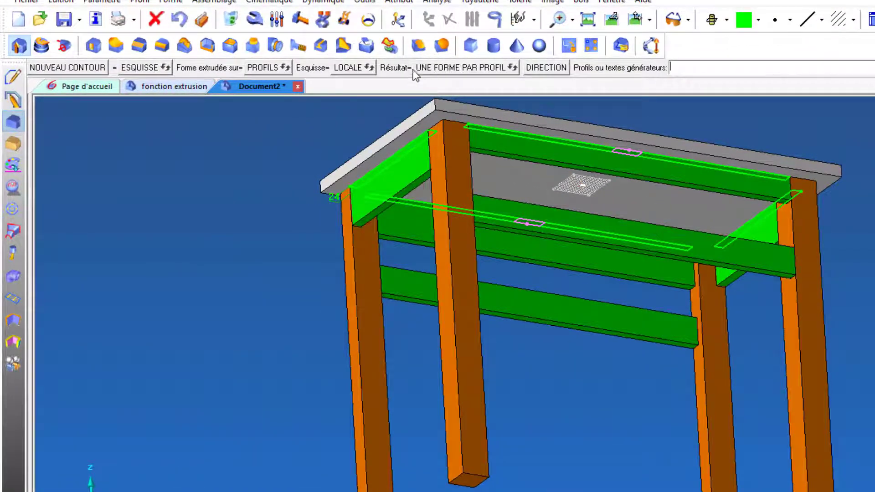
pyautogui.click(370, 68)
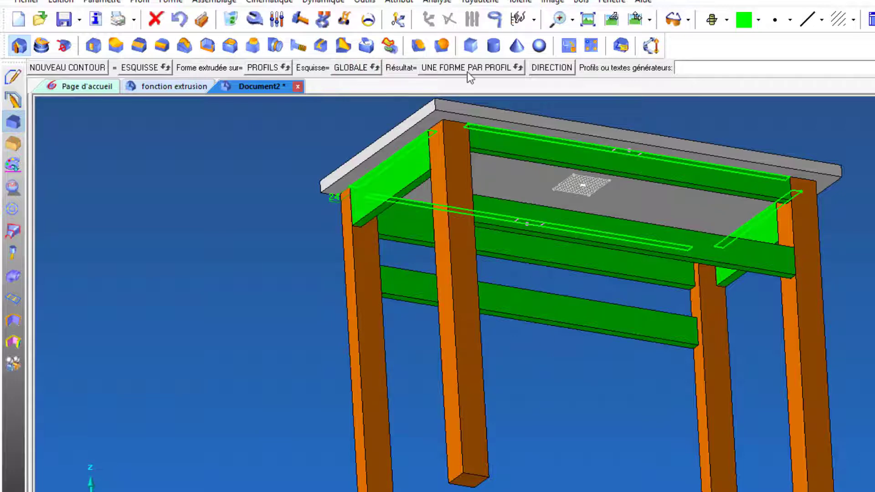
pyautogui.click(490, 126)
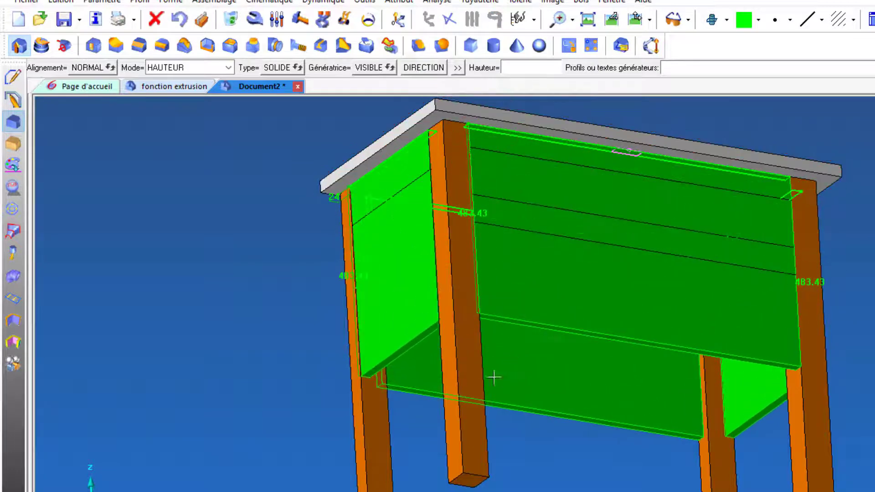
pyautogui.click(375, 68)
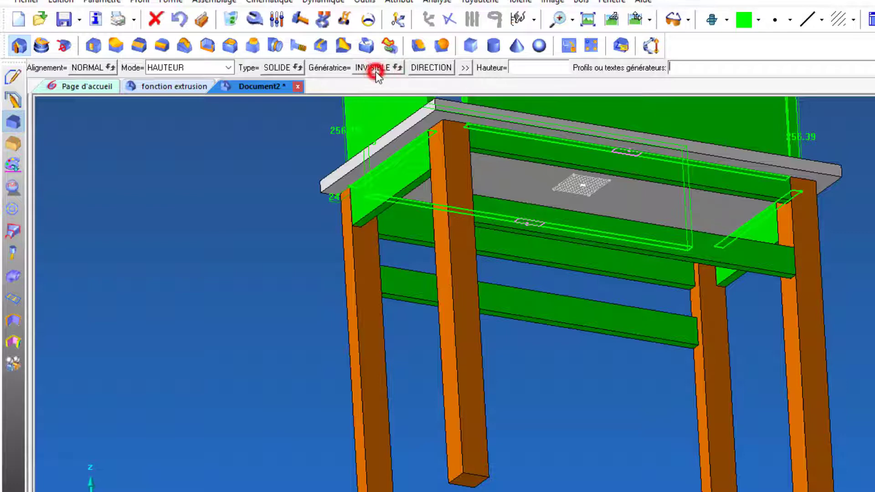
# Give the four-rail extrusion an offset distance of 690 mm and a height of 100 mm
pyautogui.click(466, 68)
pyautogui.click(307, 69)
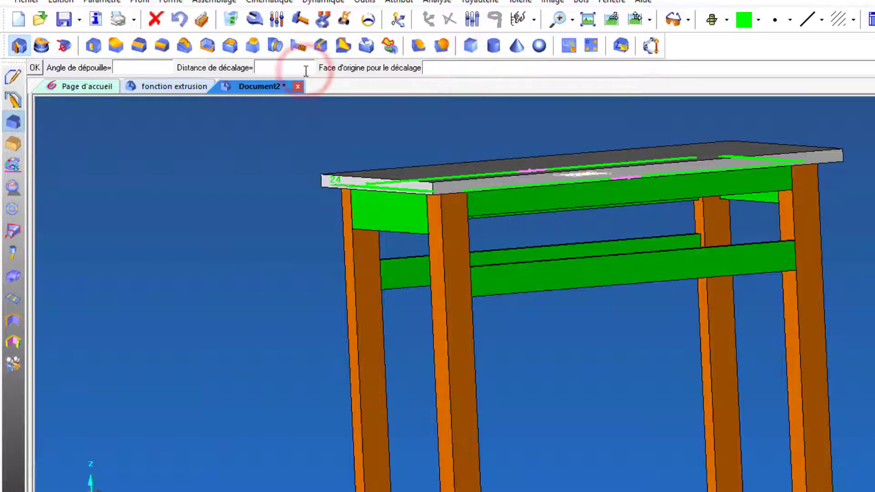
pyautogui.write('690mm')
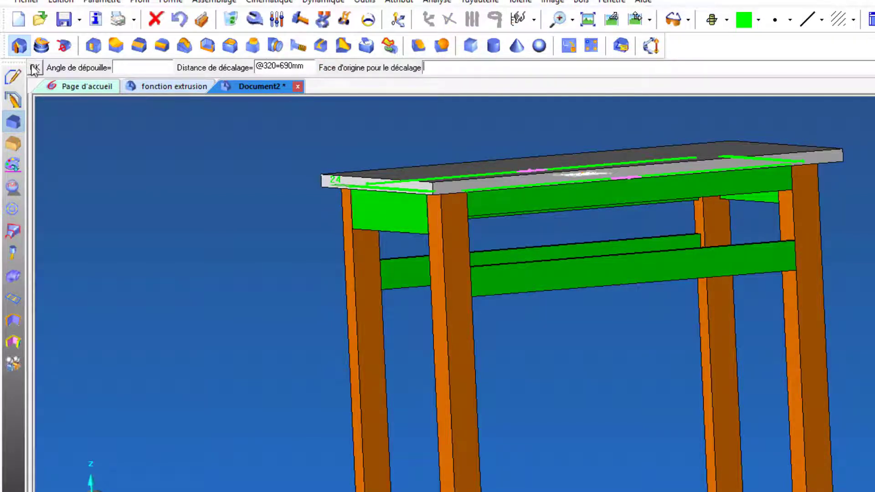
pyautogui.click(35, 68)
pyautogui.scroll(-2, 630, 283)
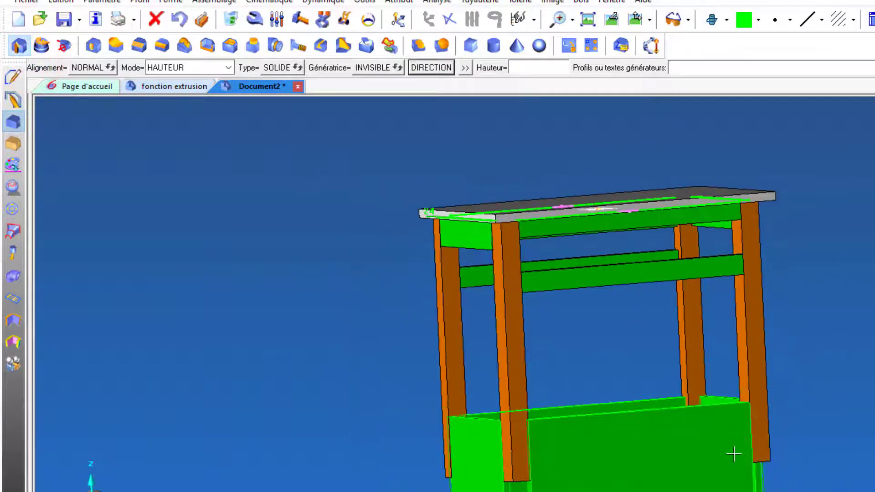
pyautogui.scroll(-2, 693, 303)
pyautogui.click(545, 70)
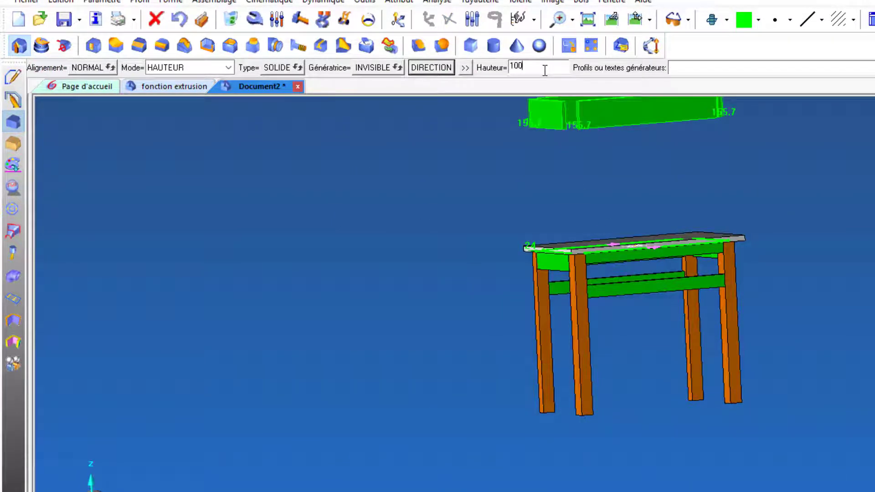
pyautogui.press('Return')
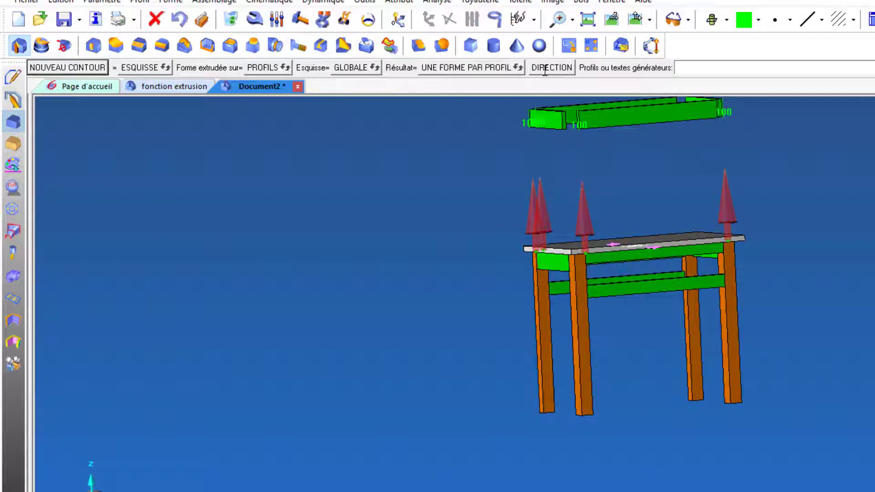
# Reverse the extrusion direction of all four lower rails so they go downward, and leave the extrusion command
pyautogui.moveTo(681, 224); pyautogui.dragTo(709, 263, button='middle')
pyautogui.scroll(1, 736, 201)
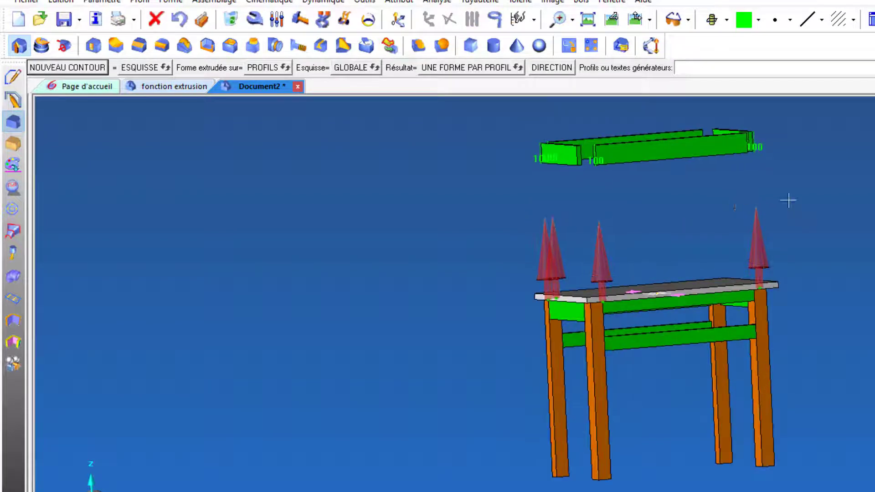
pyautogui.click(755, 256)
pyautogui.click(605, 268)
pyautogui.click(558, 261)
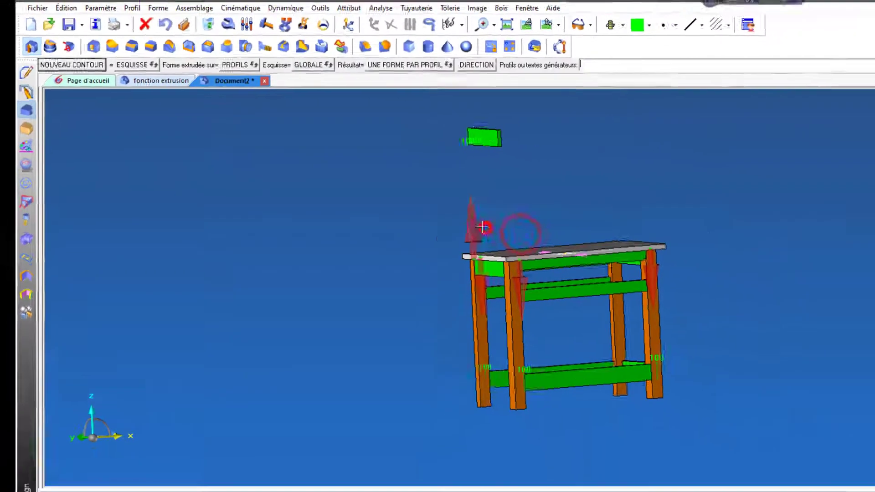
pyautogui.click(483, 227)
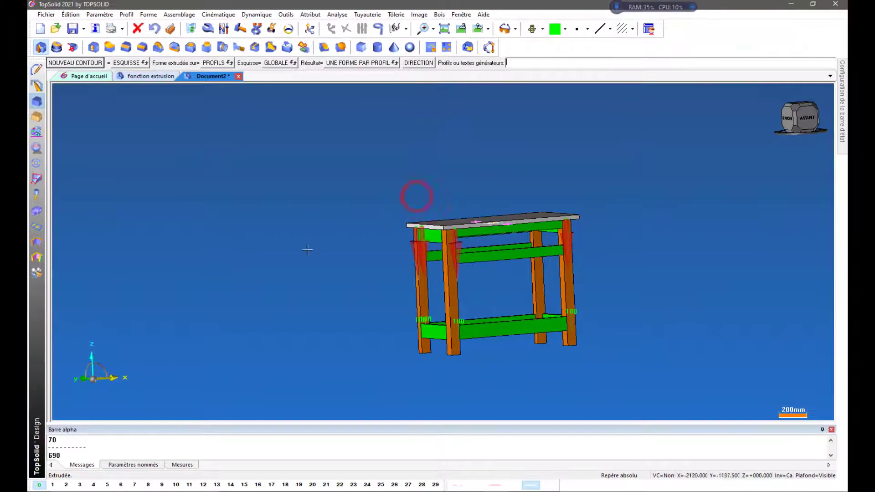
pyautogui.moveTo(307, 250); pyautogui.dragTo(308, 205, button='middle')
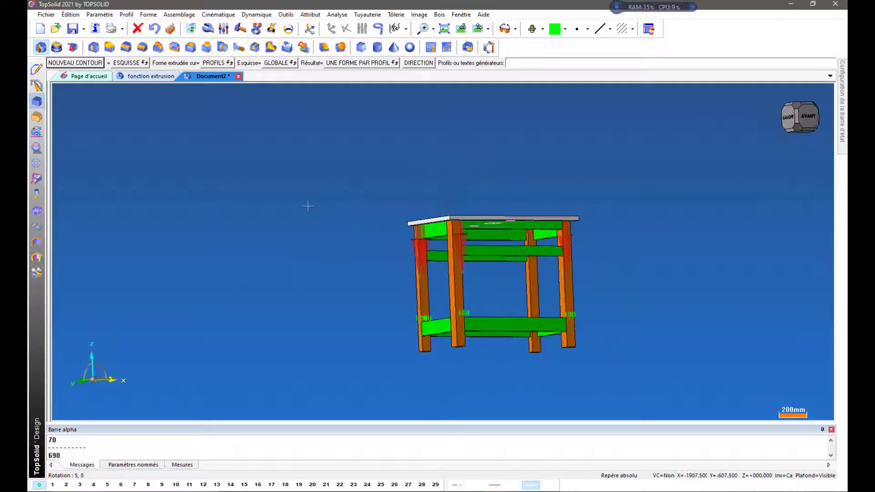
pyautogui.press('Escape')
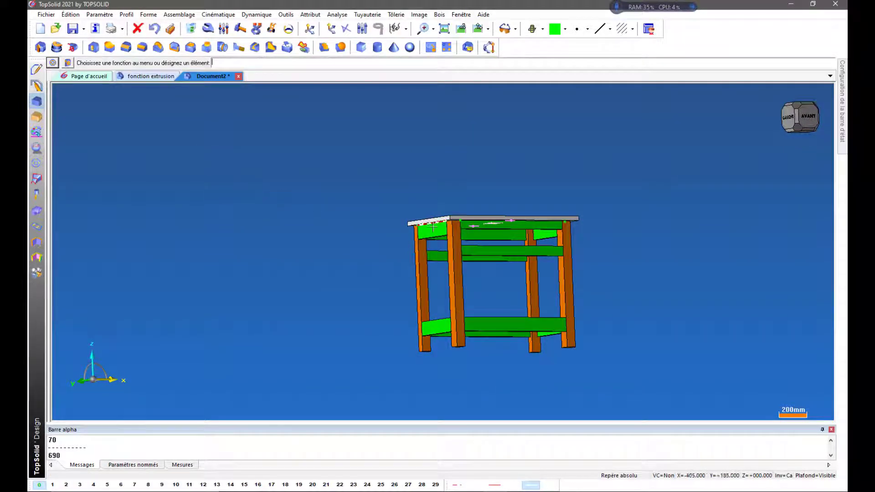
# Inspect the lower rails and the remaining sketch profiles from several angles, comparing the table with the fonction extrusion reference model
pyautogui.scroll(2, 433, 226)
pyautogui.moveTo(731, 305); pyautogui.dragTo(642, 284, button='middle')
pyautogui.scroll(4, 496, 196)
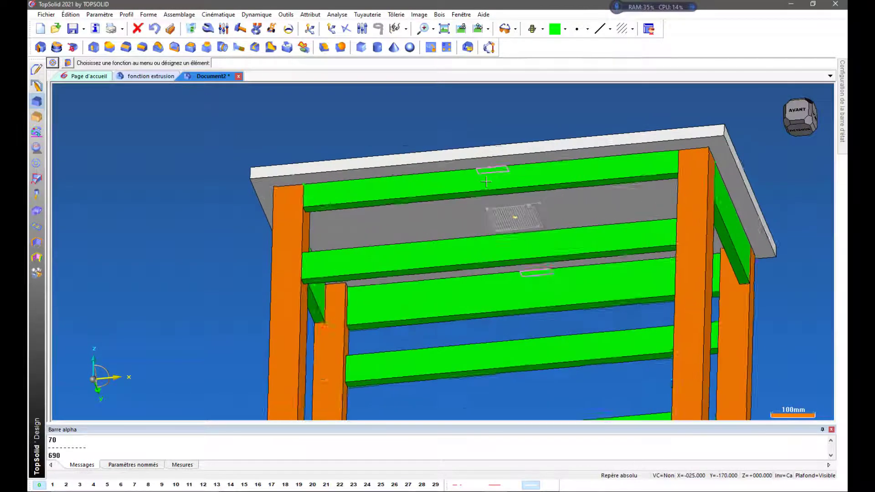
pyautogui.scroll(-1, 437, 121)
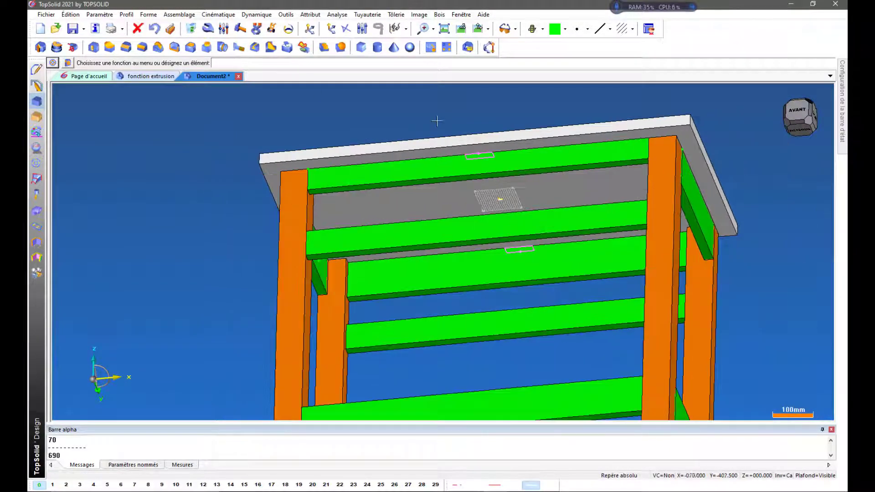
pyautogui.scroll(-1, 436, 139)
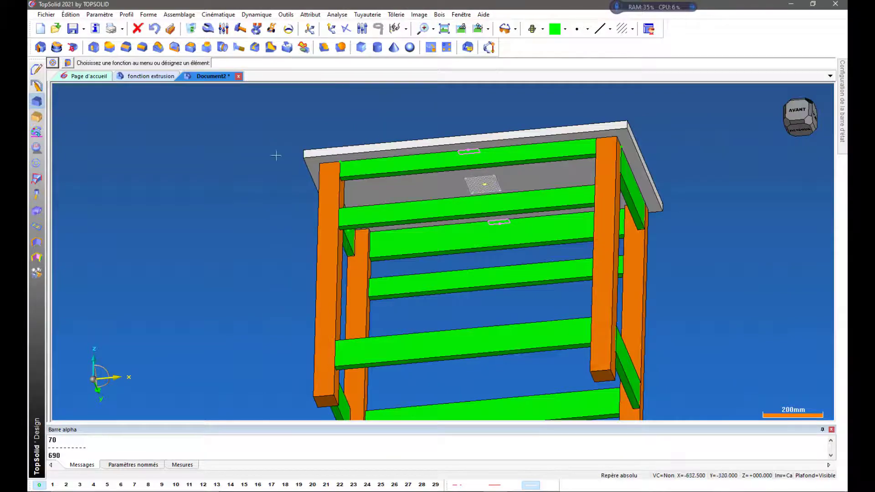
pyautogui.moveTo(275, 155); pyautogui.dragTo(302, 182, button='middle')
pyautogui.scroll(-1, 337, 186)
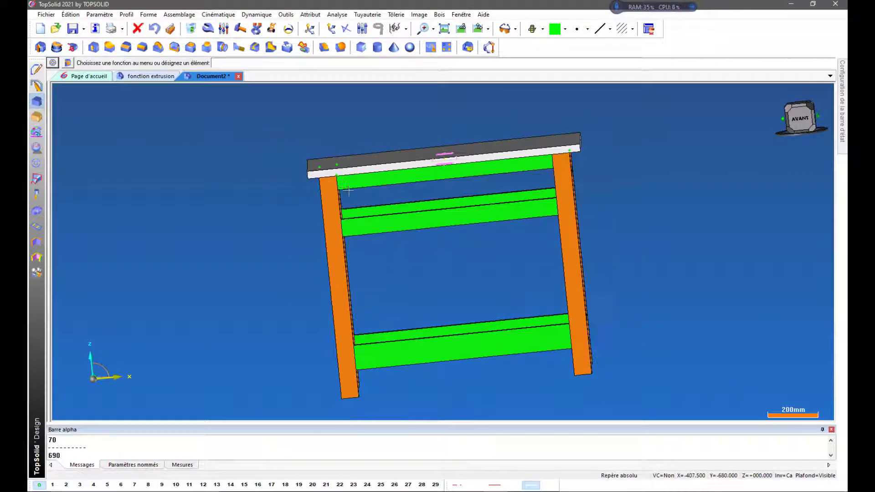
pyautogui.moveTo(419, 273); pyautogui.dragTo(456, 267, button='middle')
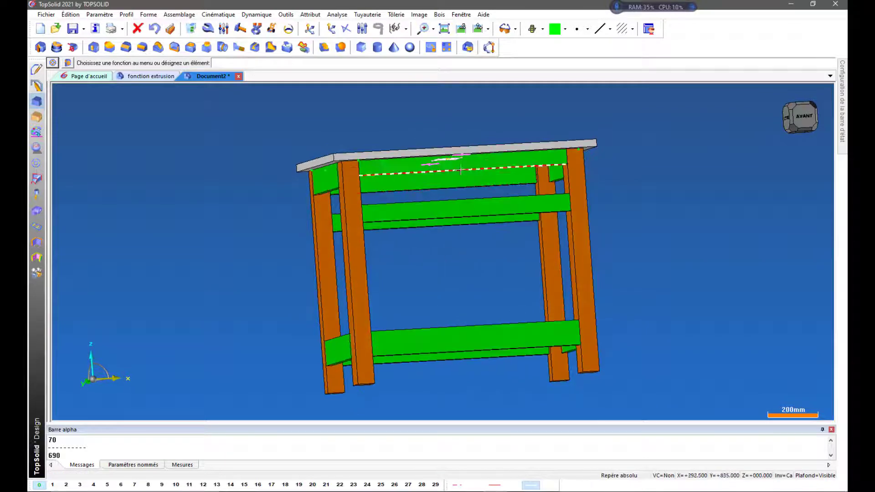
pyautogui.click(153, 77)
pyautogui.moveTo(455, 256); pyautogui.dragTo(465, 282, button='middle')
pyautogui.click(225, 77)
pyautogui.scroll(-1, 513, 248)
pyautogui.moveTo(496, 237); pyautogui.dragTo(507, 210, button='middle')
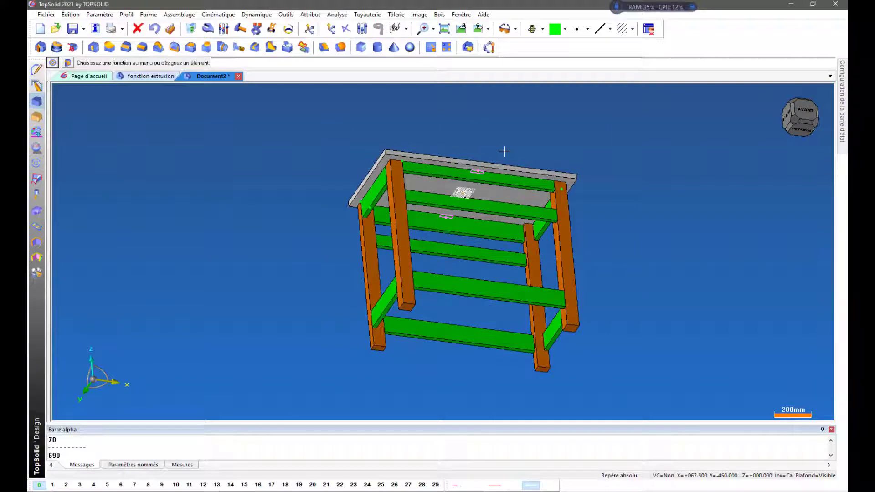
pyautogui.scroll(1, 504, 151)
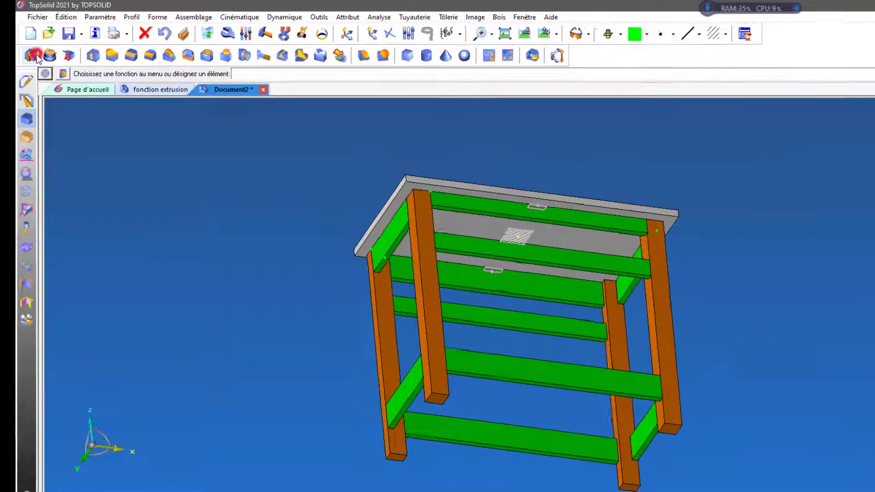
# Examine the middle uprights in the fonction extrusion reference model and return to Document2
pyautogui.click(41, 47)
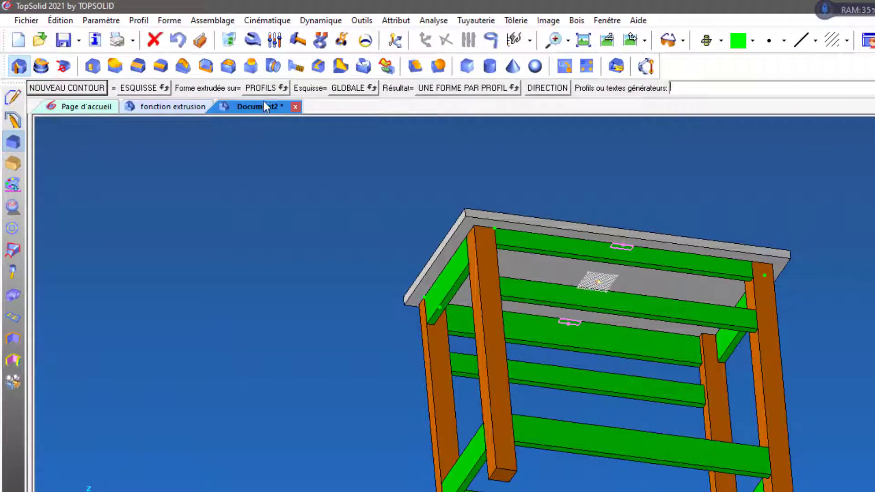
pyautogui.click(598, 181)
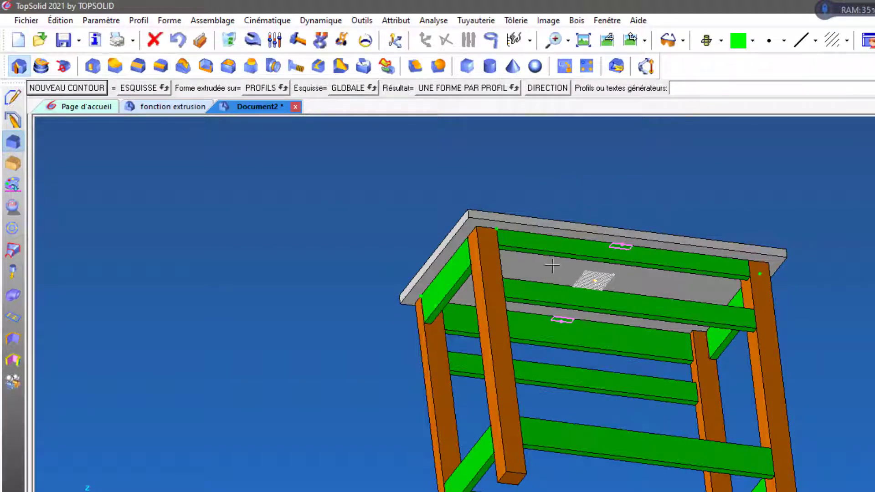
pyautogui.click(182, 108)
pyautogui.moveTo(371, 313); pyautogui.dragTo(373, 289, button='middle')
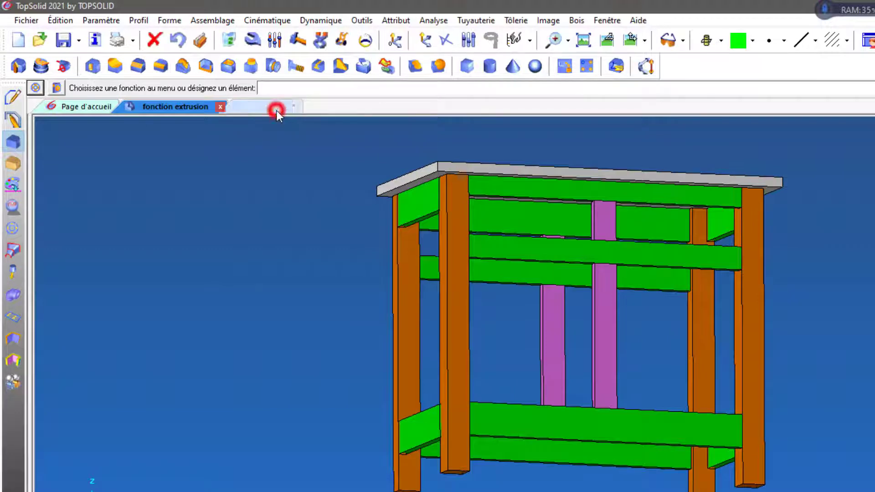
pyautogui.click(274, 108)
pyautogui.click(665, 206)
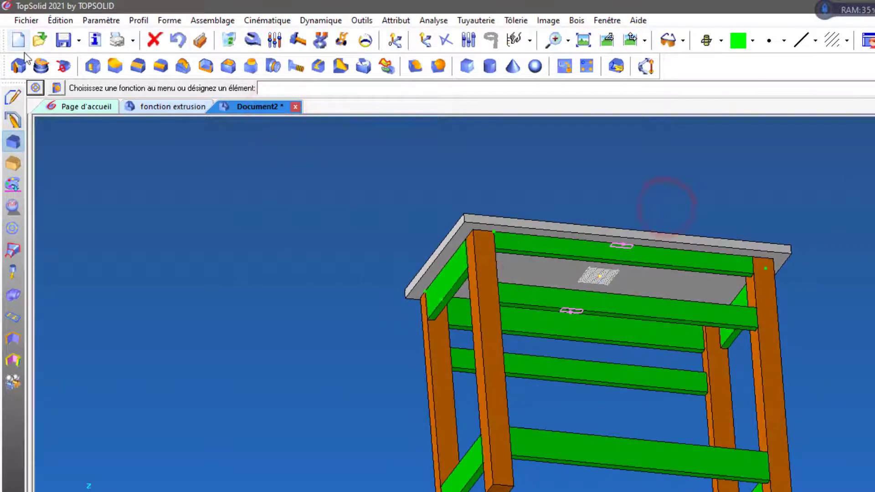
# Set the colour to light pink and start one extrusion of the two middle upright profiles as one shape per profile
pyautogui.click(18, 66)
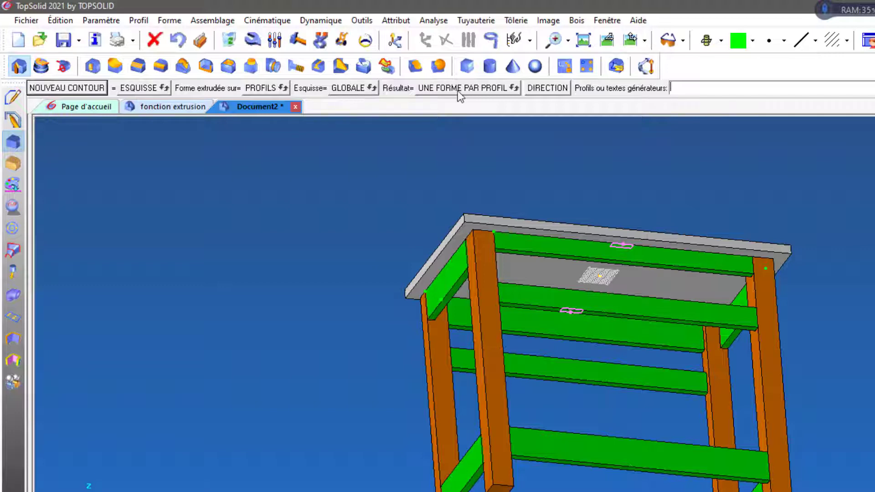
pyautogui.scroll(2, 604, 282)
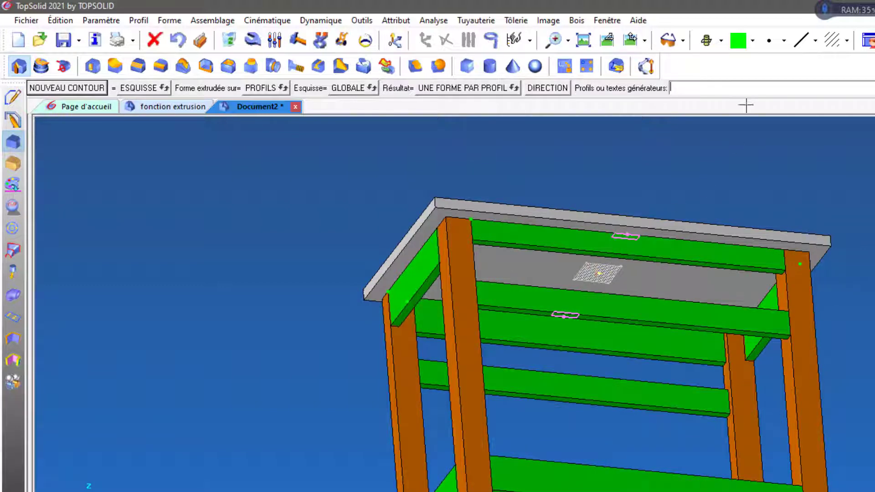
pyautogui.click(752, 41)
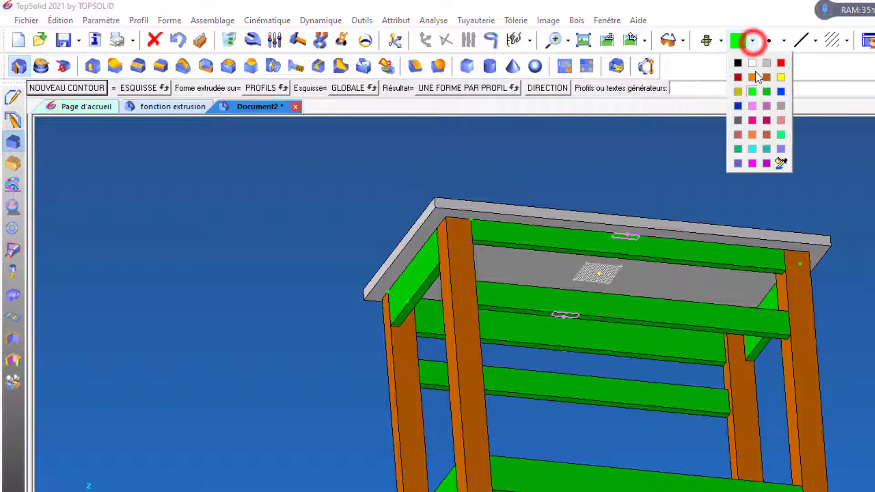
pyautogui.click(752, 105)
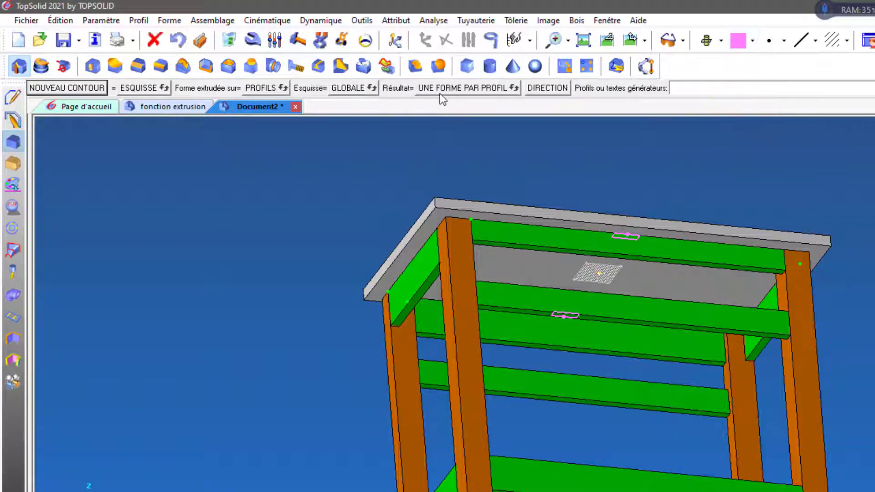
pyautogui.click(615, 235)
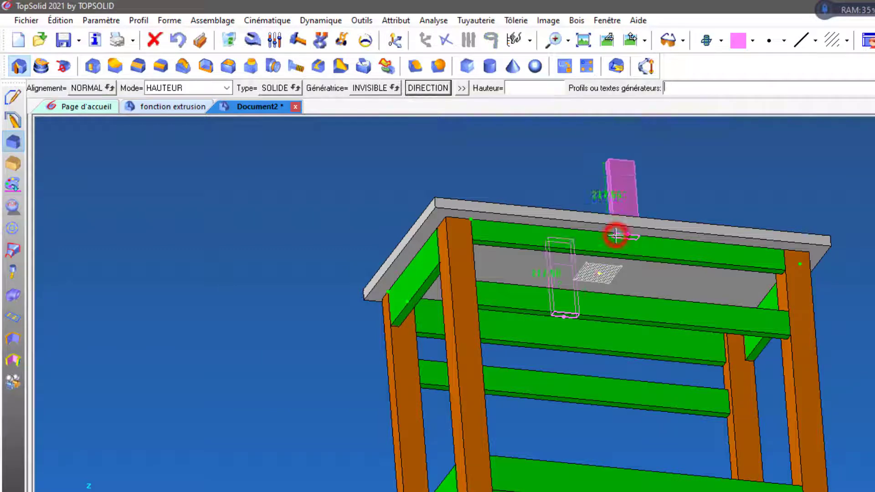
# Extrude both middle upright profiles with a visible generatrix, using UNE LIMITATION mode and a lower rail face as the limit
pyautogui.moveTo(682, 390); pyautogui.dragTo(681, 410, button='middle')
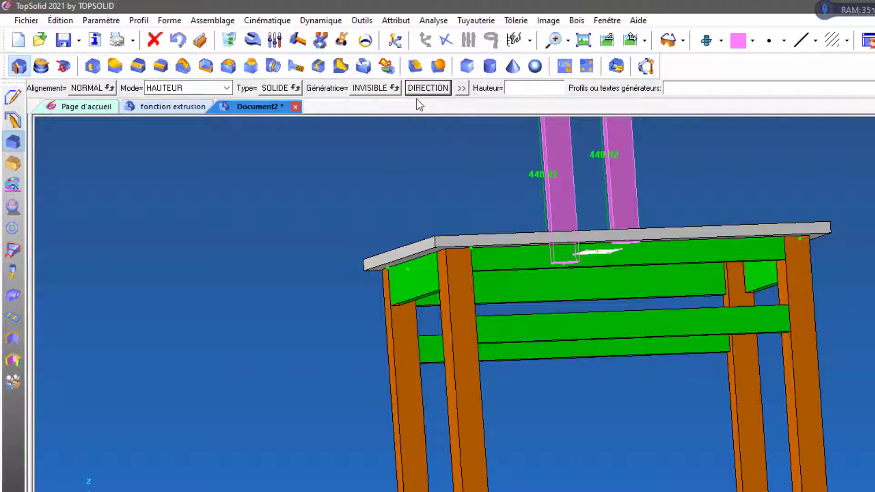
pyautogui.click(376, 89)
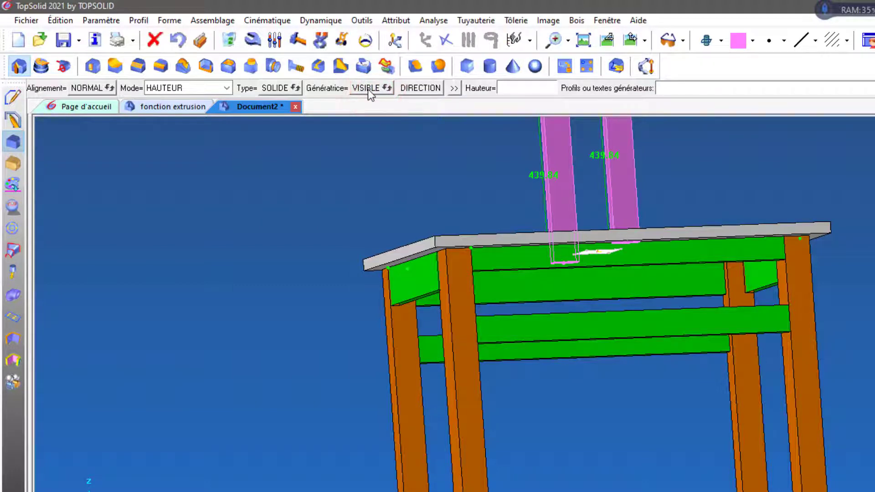
pyautogui.click(204, 90)
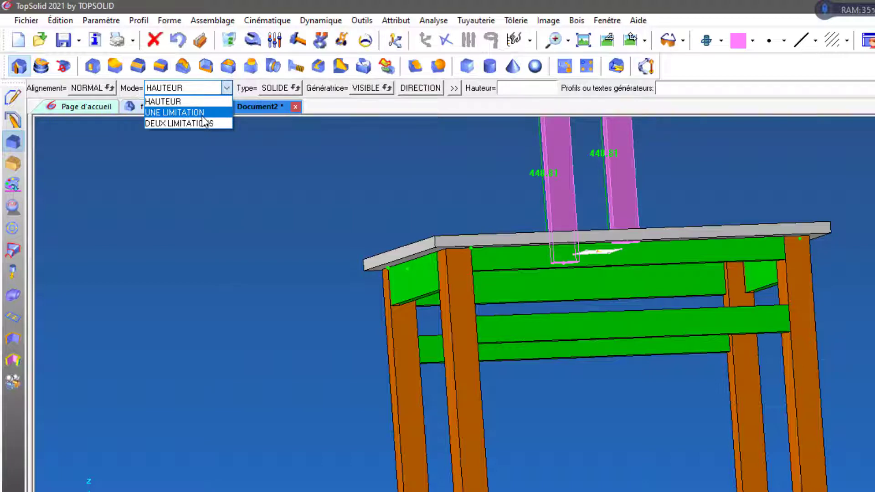
pyautogui.click(201, 113)
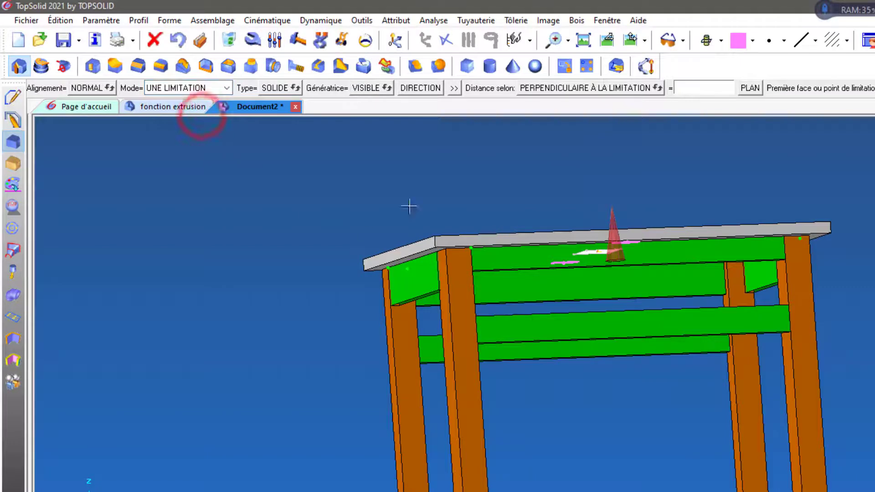
pyautogui.moveTo(422, 182); pyautogui.dragTo(420, 174, button='middle')
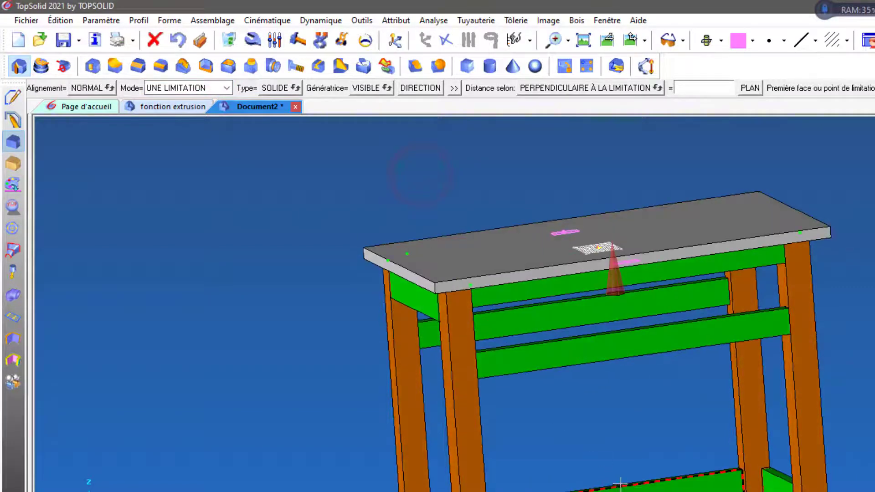
pyautogui.moveTo(640, 422); pyautogui.dragTo(629, 409, button='middle')
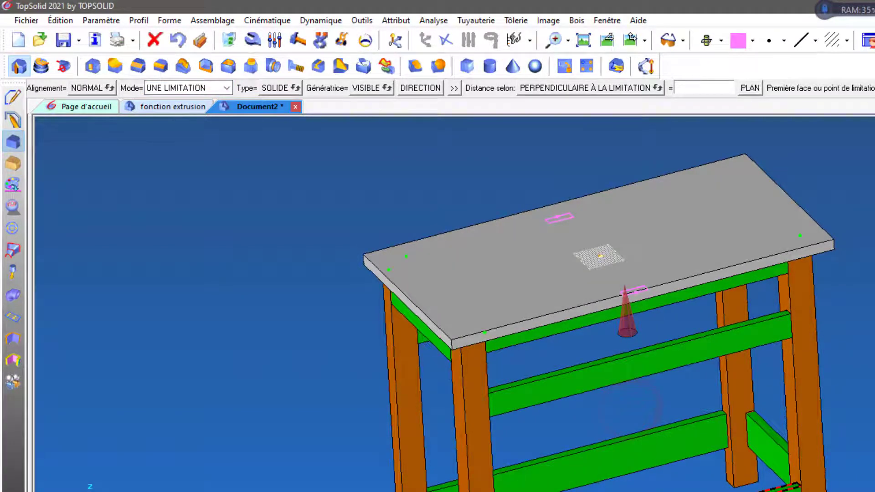
pyautogui.click(646, 461)
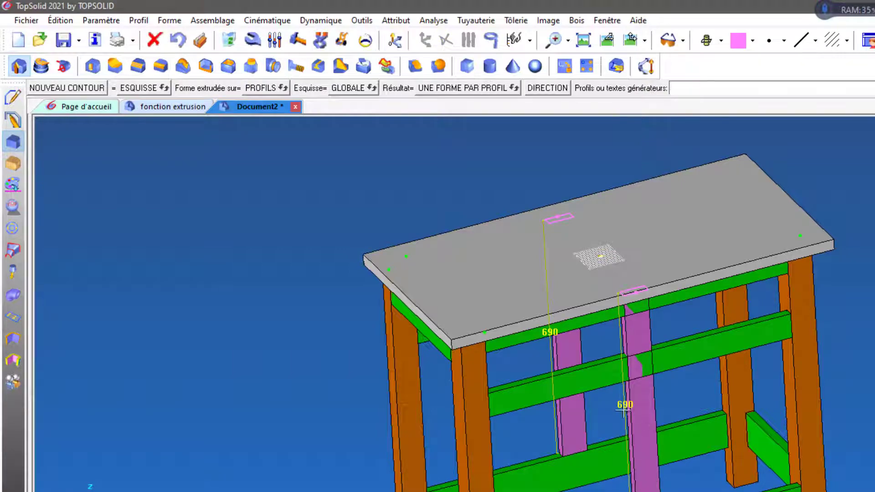
# Check the two uprights from below and above the table, and undo their single-limit extrusion
pyautogui.scroll(3, 623, 410)
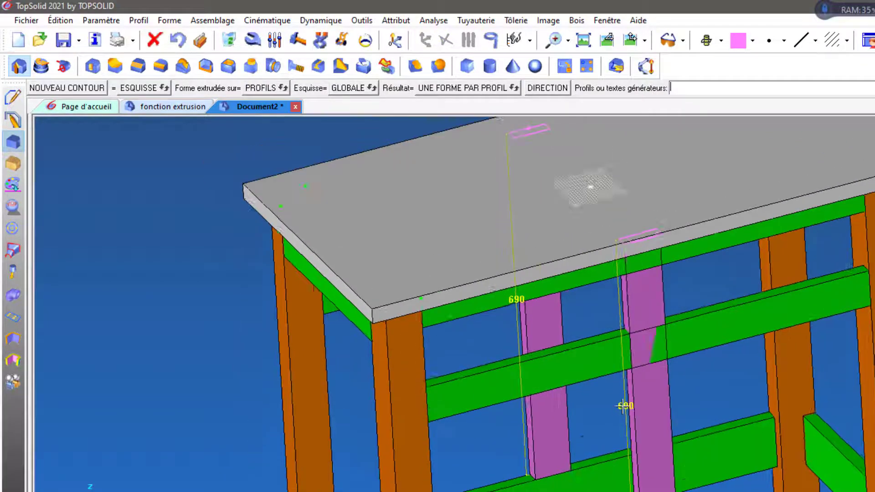
pyautogui.moveTo(722, 418); pyautogui.dragTo(656, 246, button='middle')
pyautogui.scroll(-3, 708, 396)
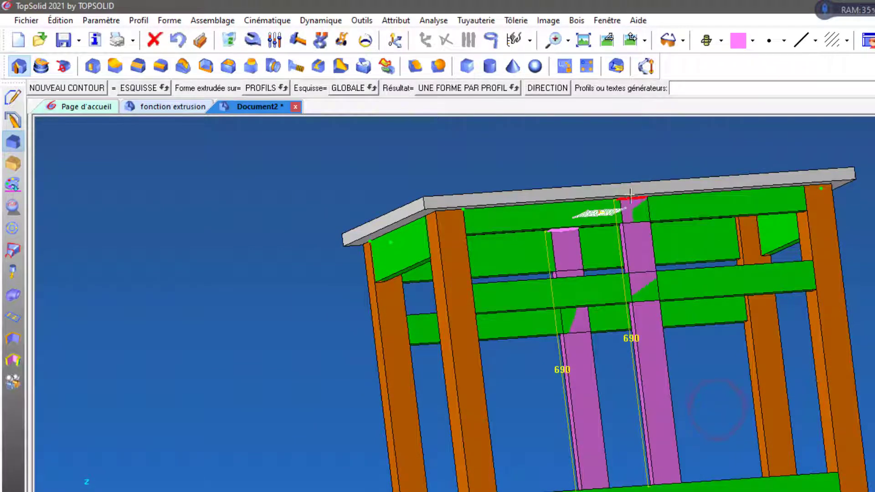
pyautogui.moveTo(712, 331); pyautogui.dragTo(726, 416, button='middle')
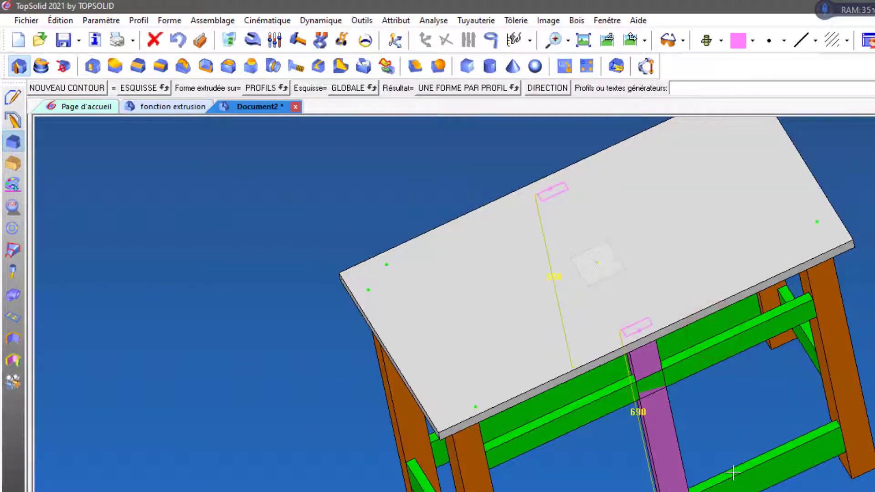
pyautogui.click(179, 40)
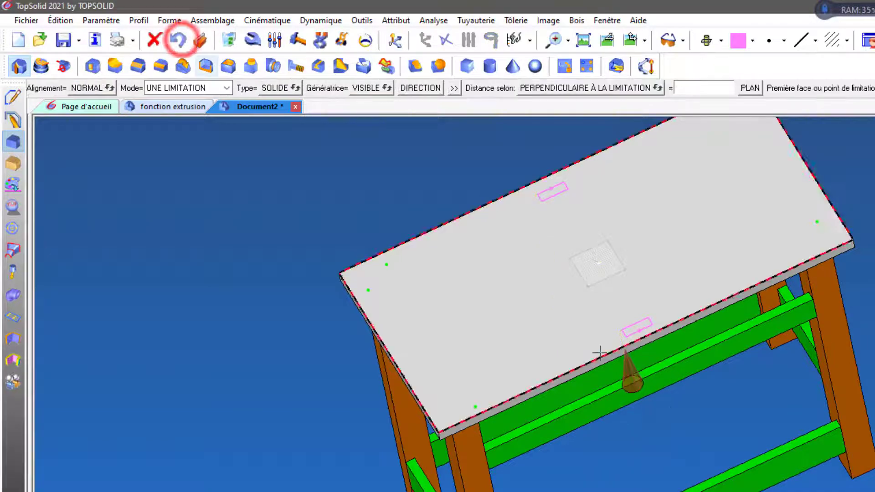
# Switch the upright extrusion to DEUX LIMITATIONS mode and choose the underside of the upper long rail as the first limit
pyautogui.moveTo(675, 415); pyautogui.dragTo(649, 350, button='middle')
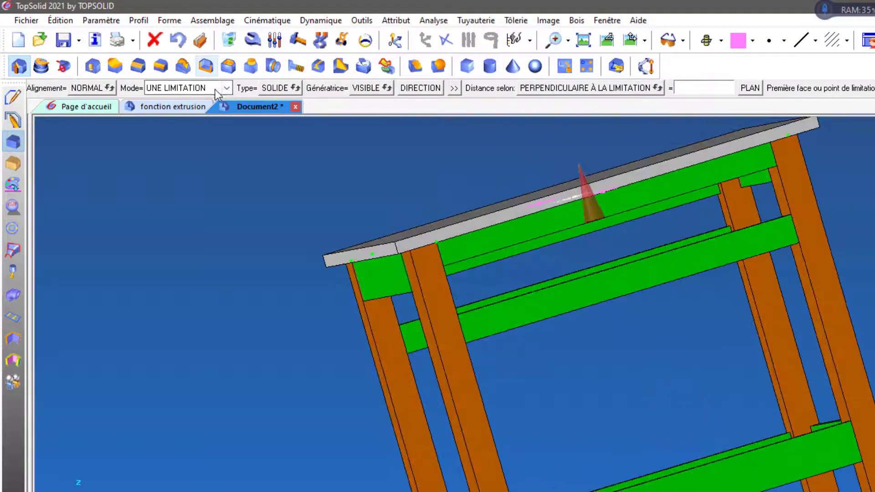
pyautogui.click(223, 88)
pyautogui.click(195, 124)
pyautogui.moveTo(628, 387); pyautogui.dragTo(588, 329, button='middle')
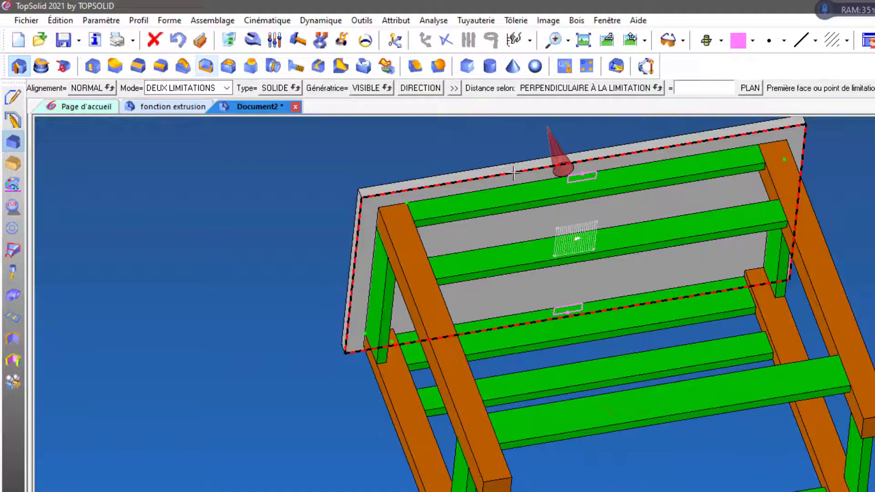
pyautogui.scroll(5, 514, 210)
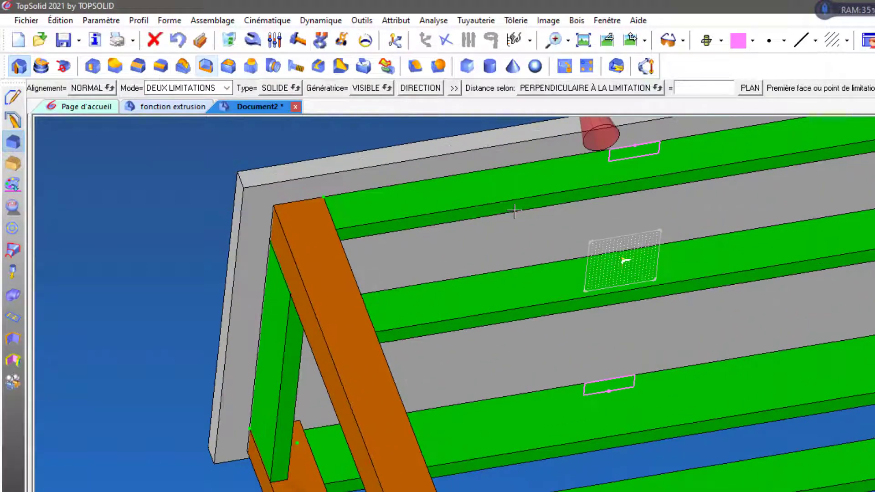
pyautogui.click(519, 201)
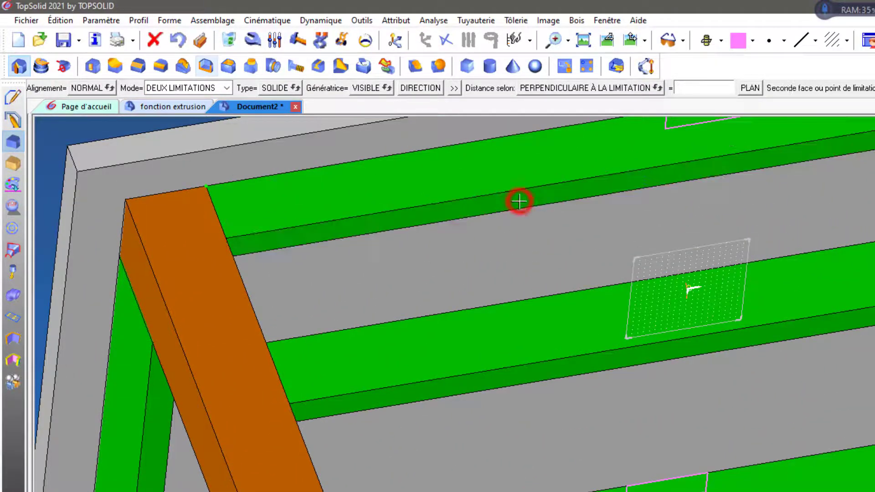
# Finish the extrusion of both uprights using the top face of the middle rail as the second limit
pyautogui.scroll(-5, 518, 205)
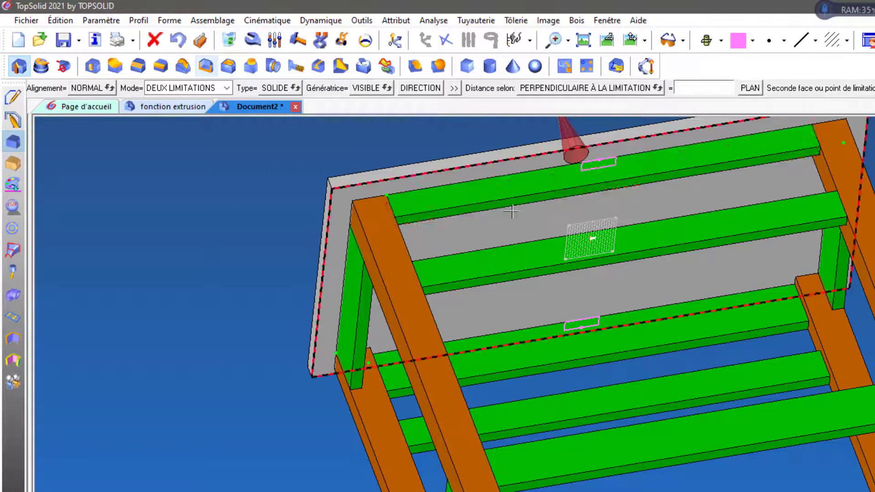
pyautogui.scroll(2, 512, 201)
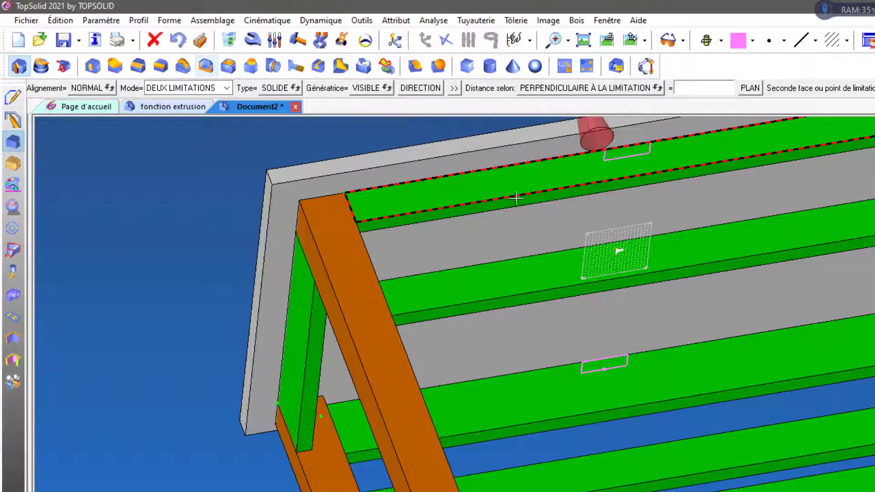
pyautogui.scroll(-2, 521, 225)
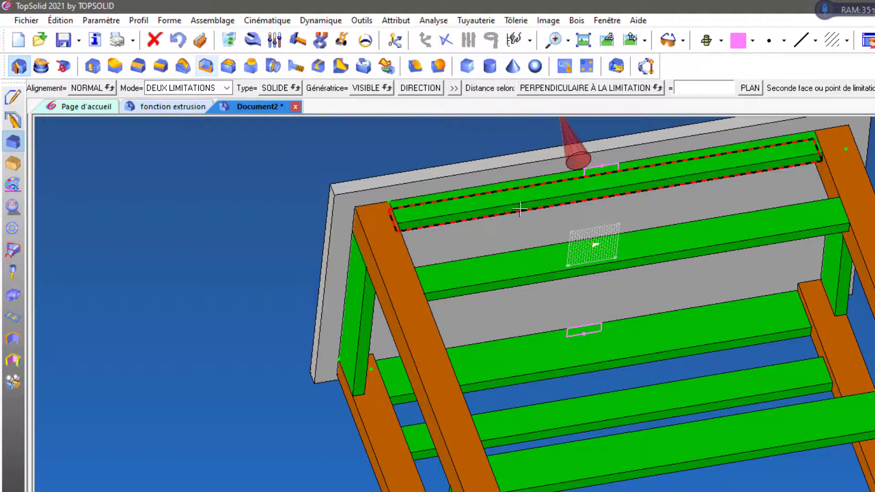
pyautogui.click(492, 208)
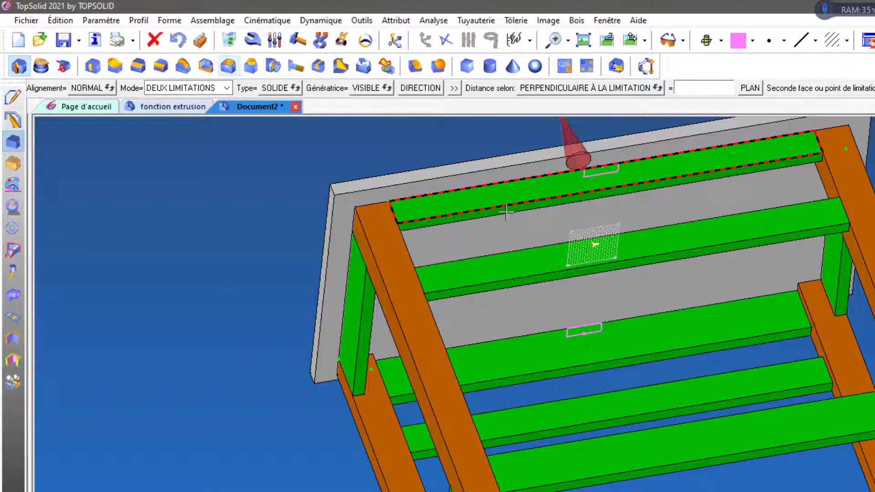
pyautogui.scroll(-1, 583, 240)
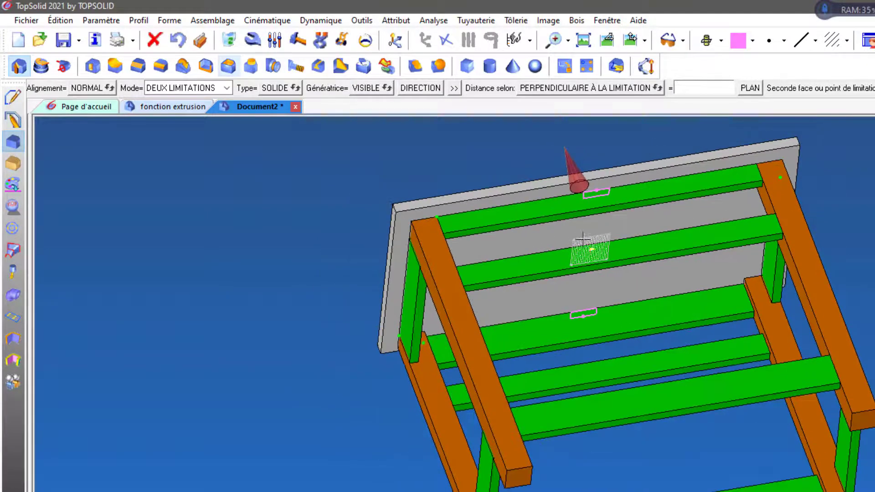
pyautogui.moveTo(583, 239); pyautogui.dragTo(593, 191, button='middle')
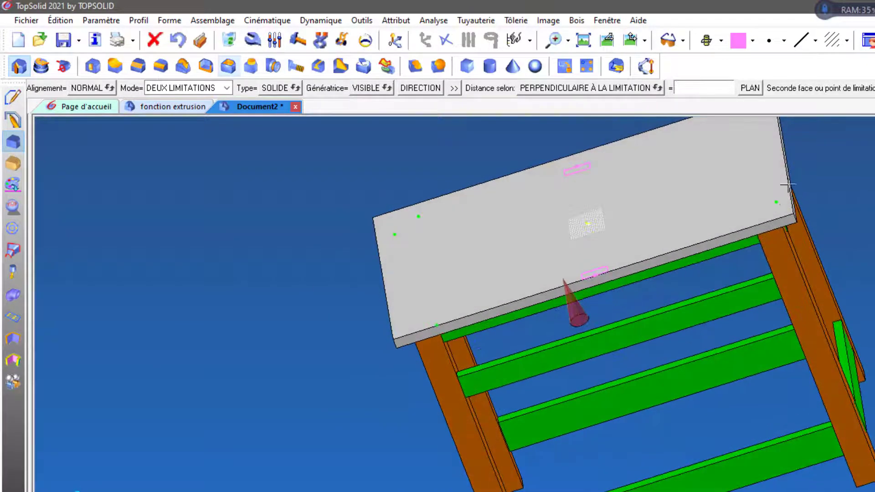
pyautogui.scroll(2, 563, 389)
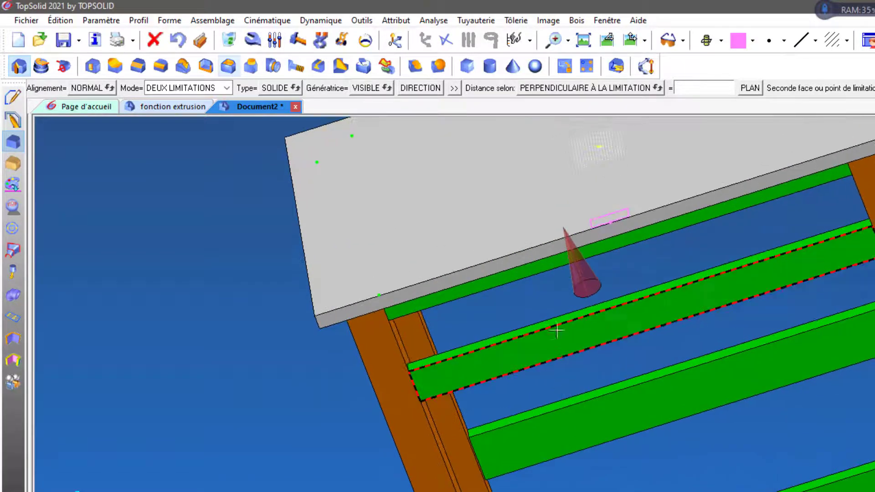
pyautogui.click(556, 321)
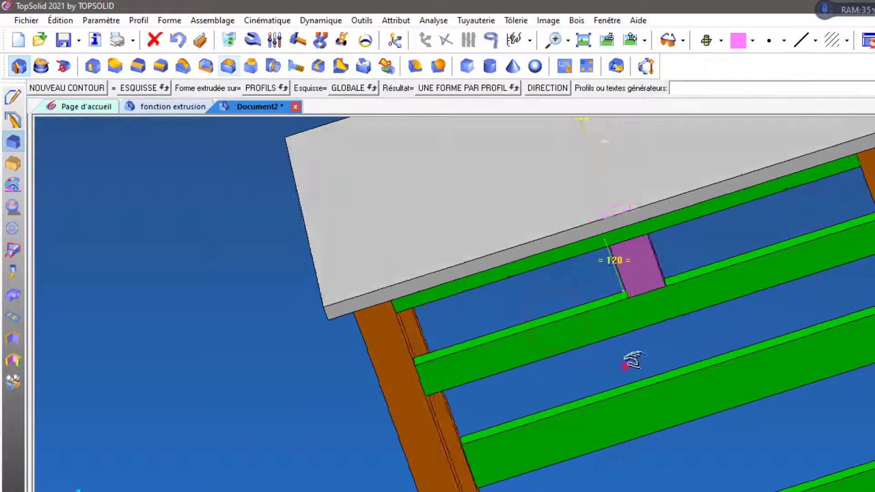
# Check both uprights against the upper and middle rails, undo their two-limit extrusion and leave the command
pyautogui.moveTo(629, 360); pyautogui.dragTo(701, 322, button='middle')
pyautogui.scroll(-2, 649, 341)
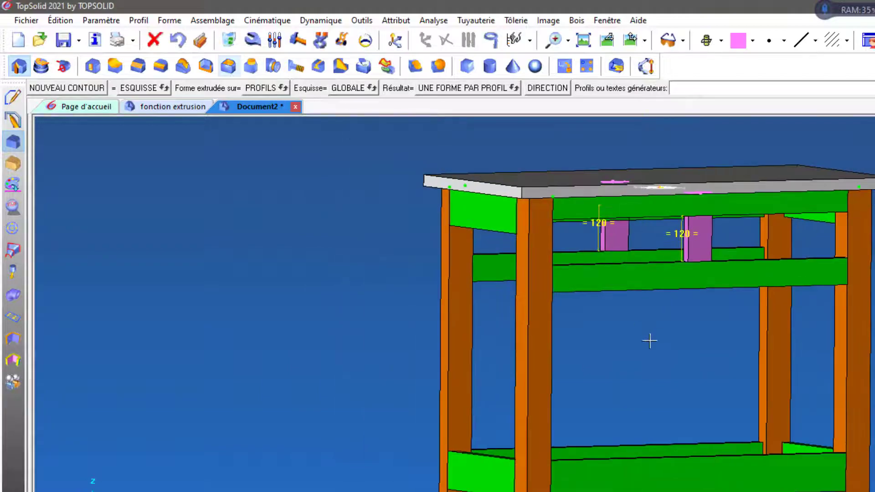
pyautogui.moveTo(765, 326); pyautogui.dragTo(729, 327, button='middle')
pyautogui.moveTo(578, 328)
pyautogui.mouseDown(button='middle')
pyautogui.moveTo(739, 351)
pyautogui.moveTo(866, 319)
pyautogui.moveTo(569, 328)
pyautogui.mouseUp(button='middle')
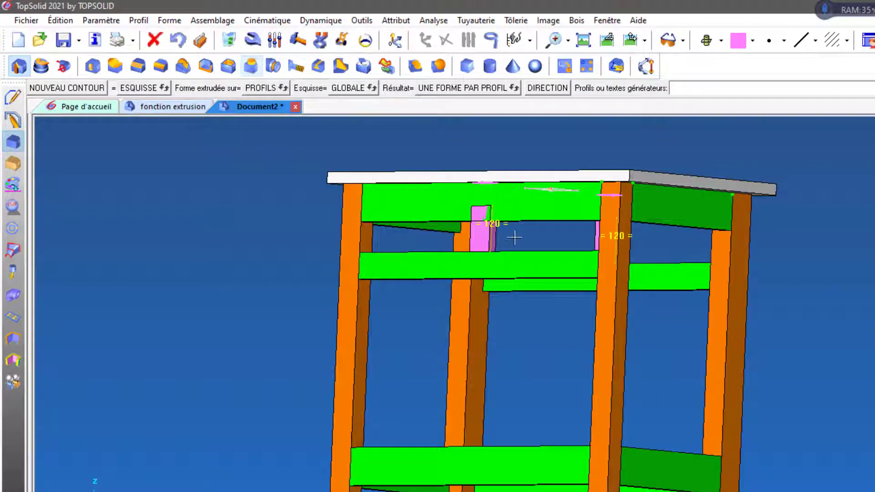
pyautogui.scroll(4, 489, 234)
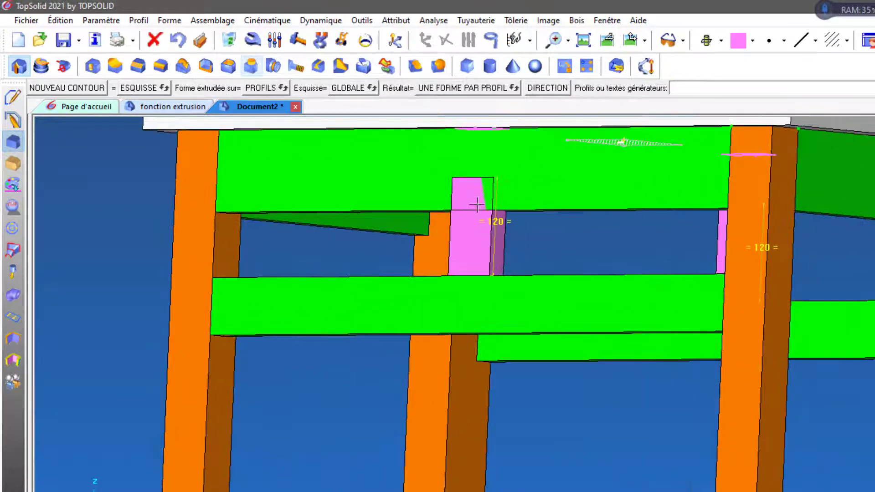
pyautogui.scroll(-2, 775, 288)
pyautogui.moveTo(774, 289); pyautogui.dragTo(501, 212, button='middle')
pyautogui.click(177, 40)
pyautogui.click(178, 39)
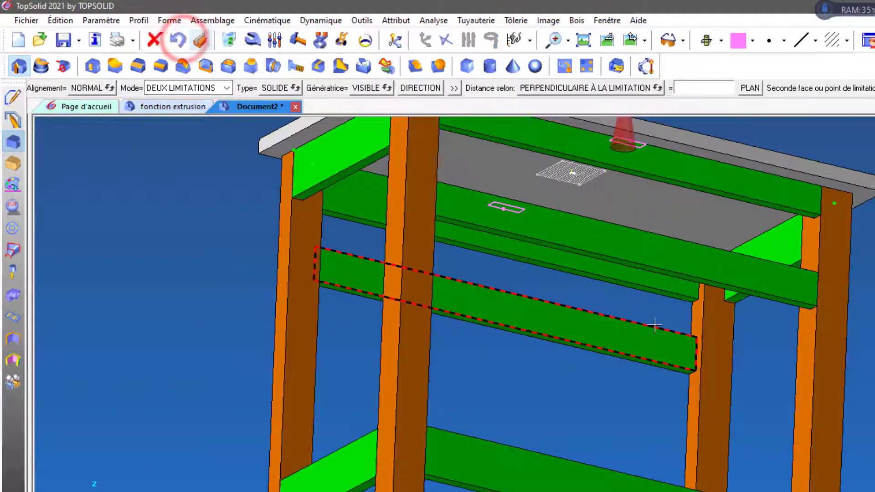
pyautogui.scroll(-5, 853, 460)
pyautogui.moveTo(722, 196); pyautogui.dragTo(700, 195, button='middle')
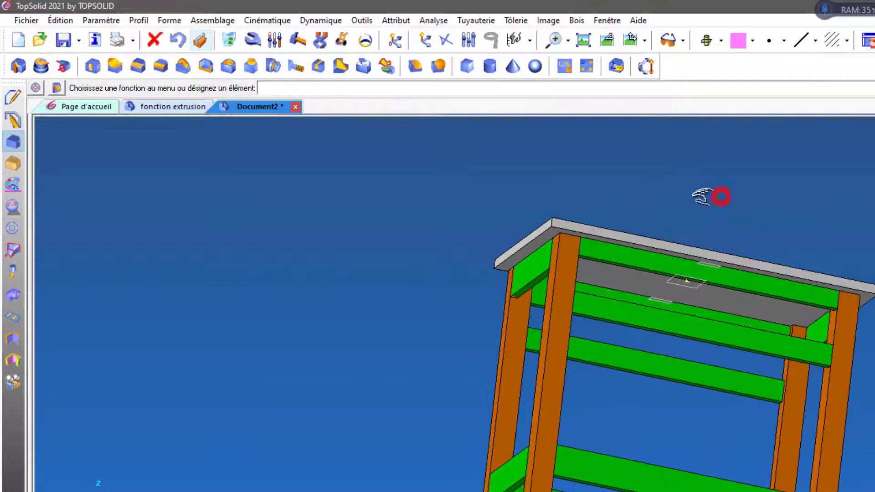
# Start an extrusion of a single middle upright profile with the sketch option set to LOCALE and one shape per profile
pyautogui.click(18, 66)
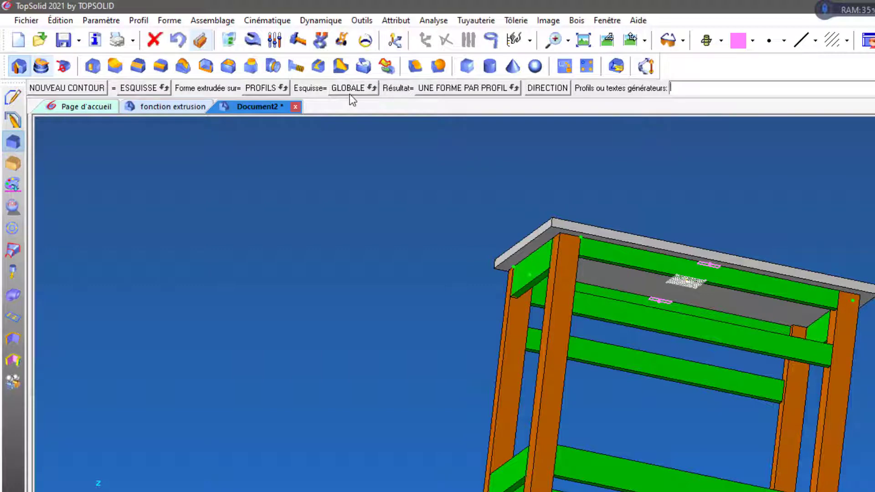
pyautogui.click(362, 90)
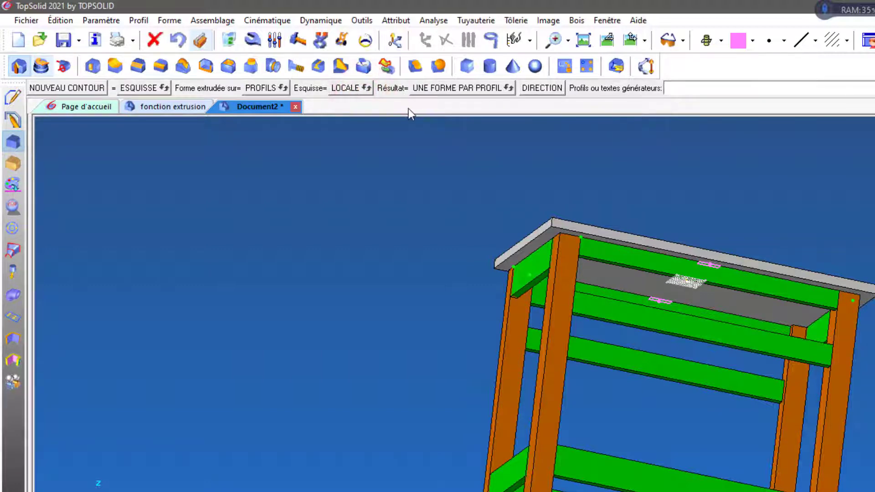
pyautogui.scroll(3, 709, 275)
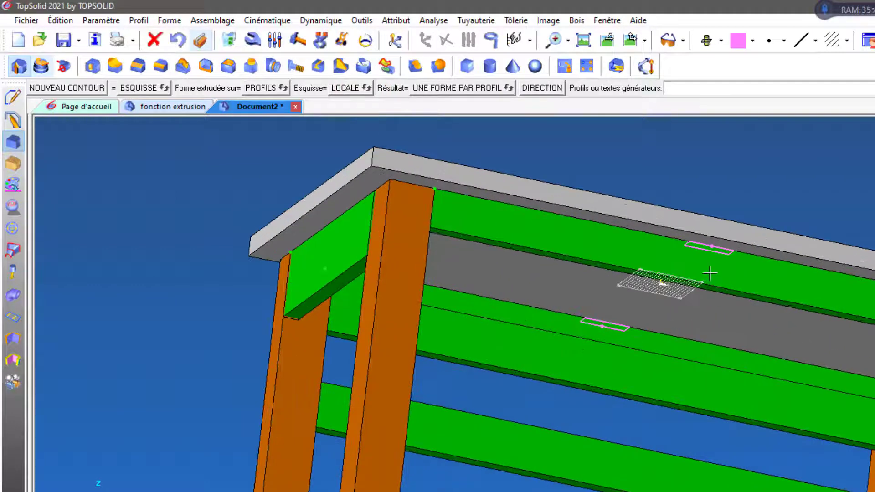
pyautogui.scroll(1, 710, 273)
pyautogui.click(724, 248)
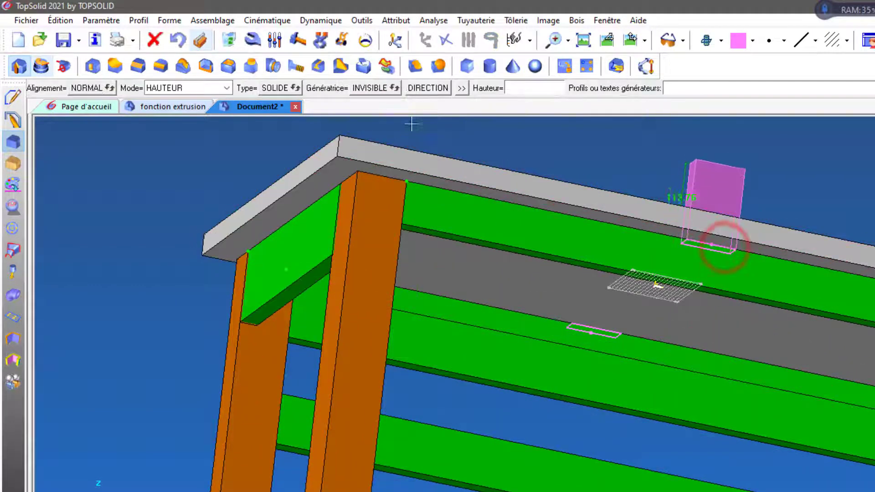
# Make the upright extrusion's generatrix visible and set its mode to DEUX LIMITATIONS
pyautogui.click(376, 91)
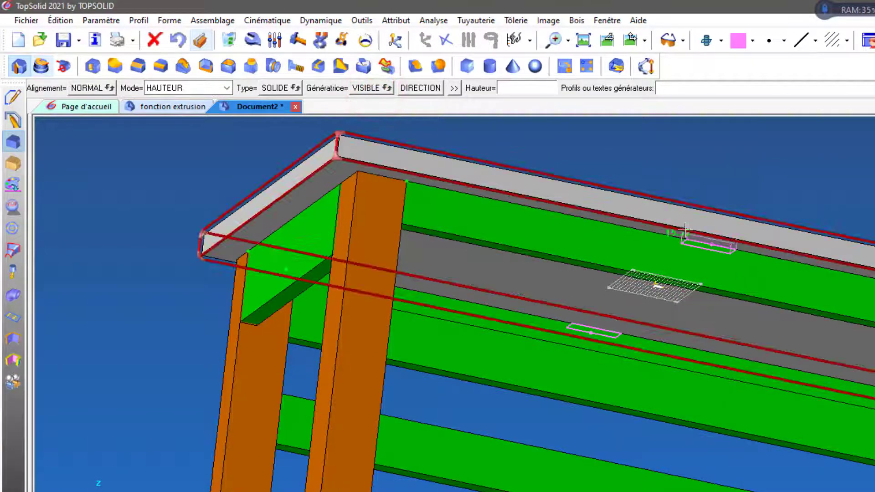
pyautogui.moveTo(685, 231); pyautogui.dragTo(697, 168, button='middle')
pyautogui.click(207, 91)
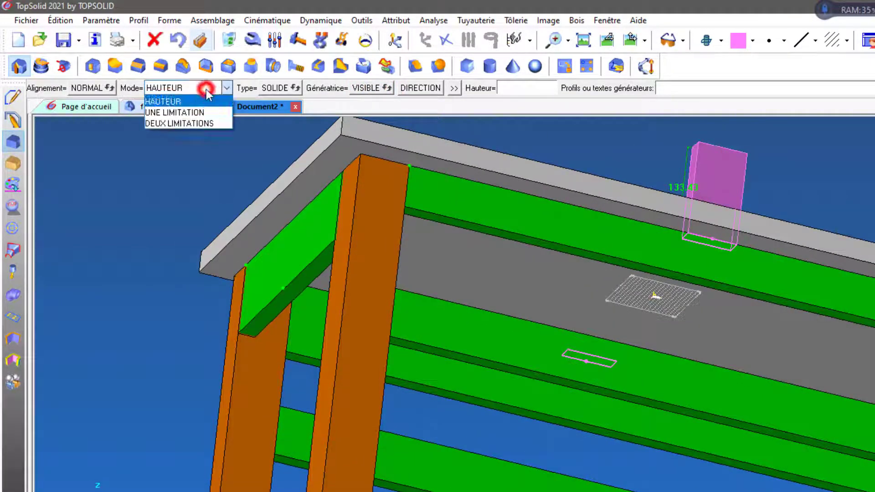
pyautogui.click(201, 124)
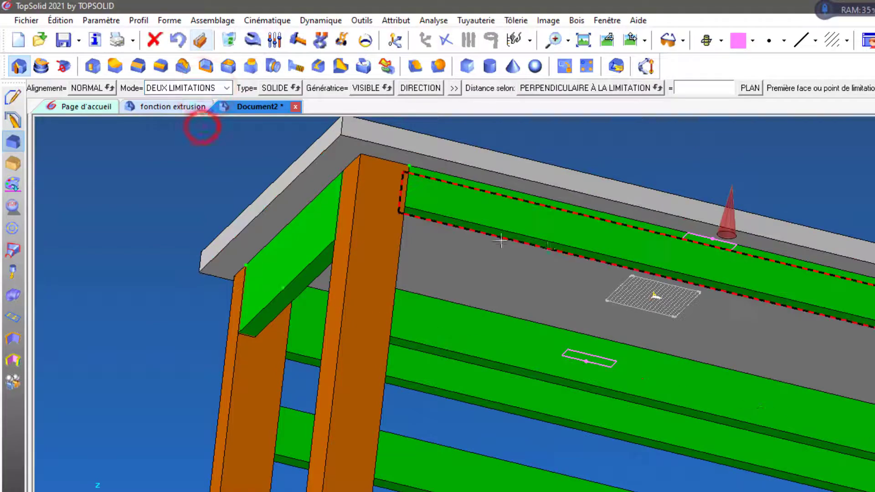
# Limit the first middle upright's extrusion between the underside of the upper rail and the top face of the middle rail
pyautogui.click(551, 246)
pyautogui.moveTo(570, 293); pyautogui.dragTo(586, 341, button='middle')
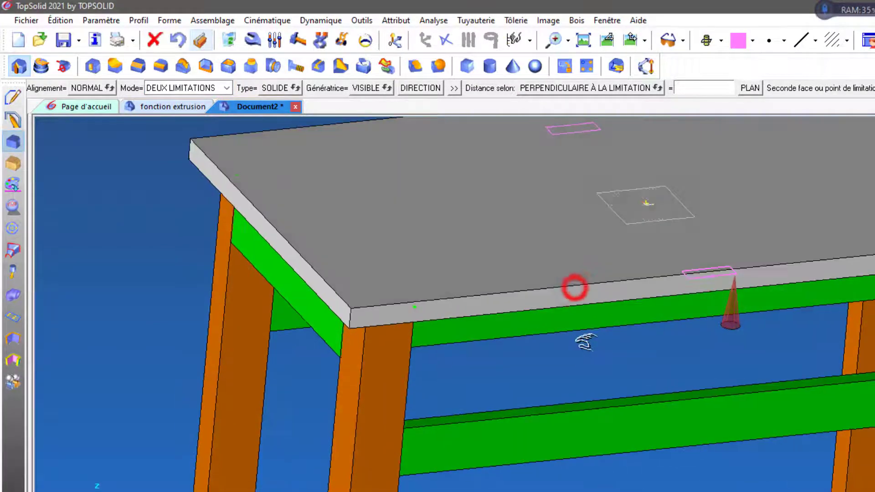
pyautogui.click(595, 402)
# Extrude the opposite upright profile in DEUX LIMITATIONS mode from the underside of its upper rail to the top face of its middle rail
pyautogui.moveTo(612, 387); pyautogui.dragTo(615, 245, button='middle')
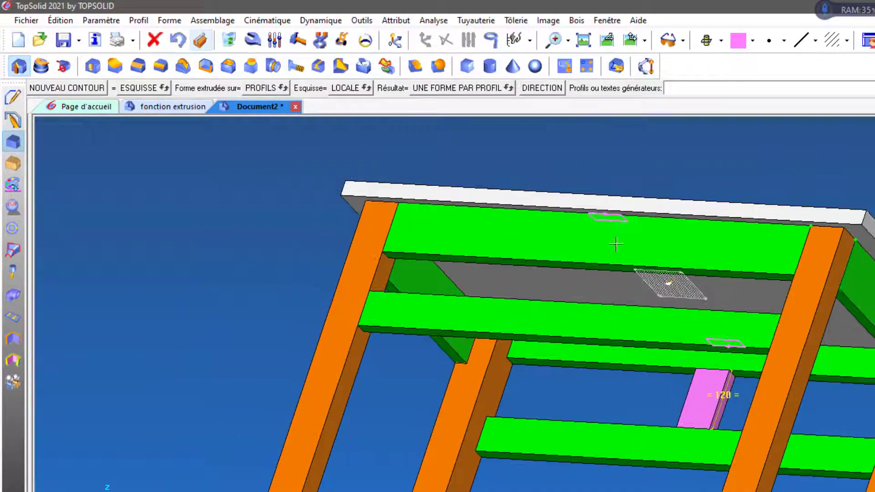
pyautogui.click(611, 215)
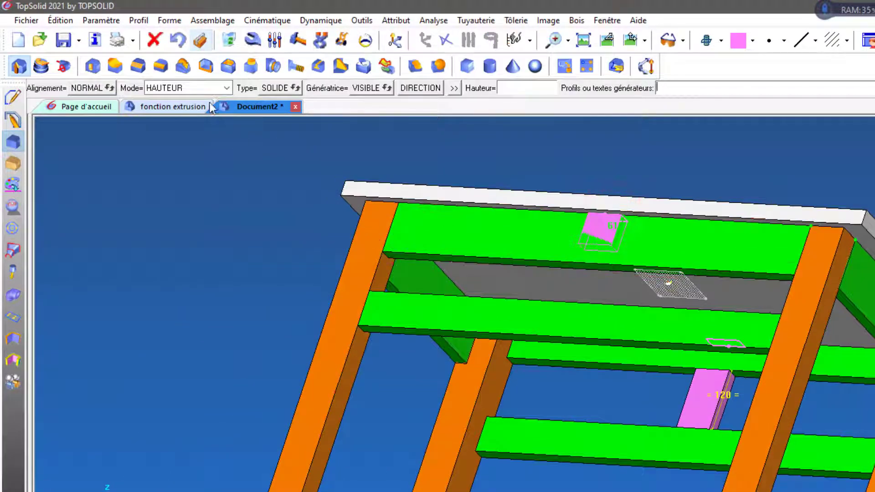
pyautogui.click(198, 89)
pyautogui.click(193, 123)
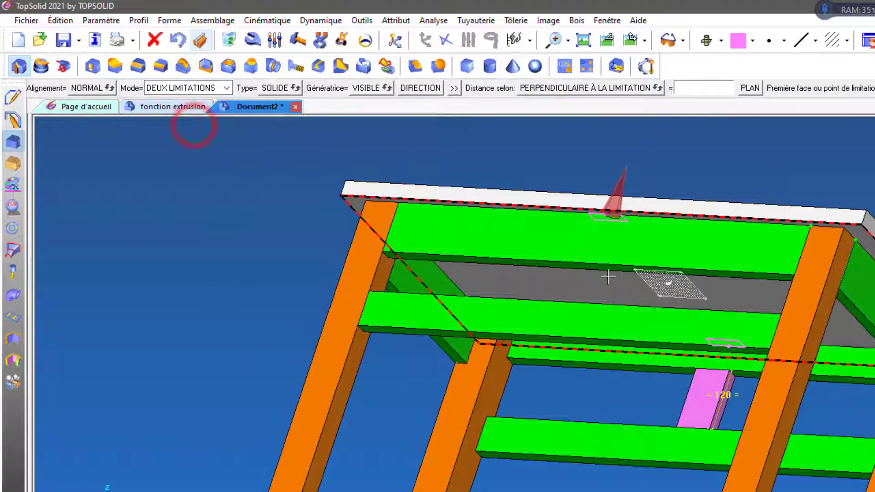
pyautogui.click(563, 262)
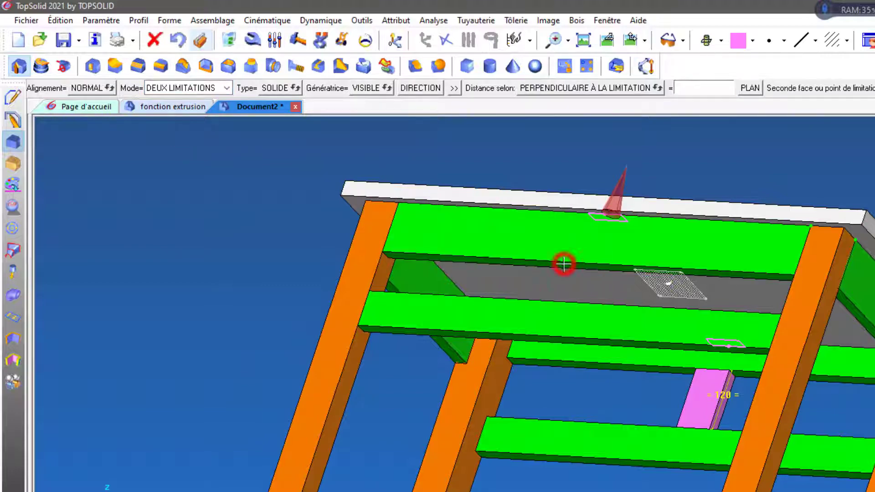
pyautogui.moveTo(563, 262); pyautogui.dragTo(546, 379, button='middle')
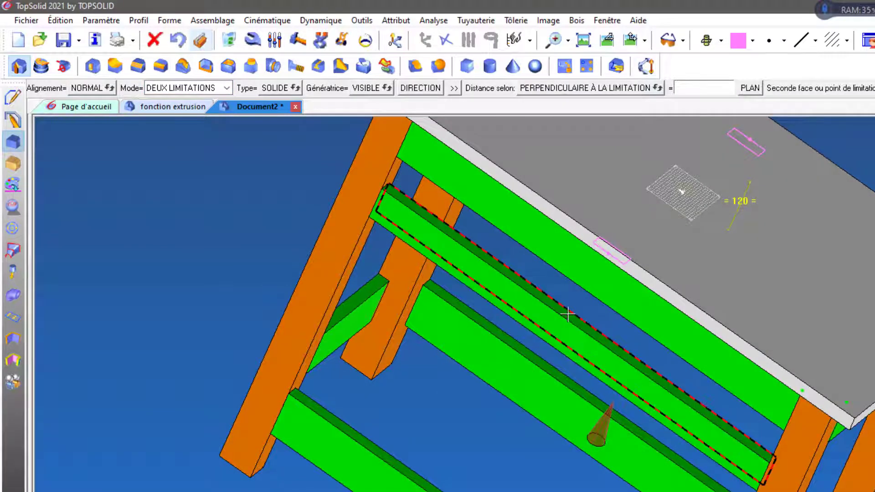
pyautogui.click(567, 314)
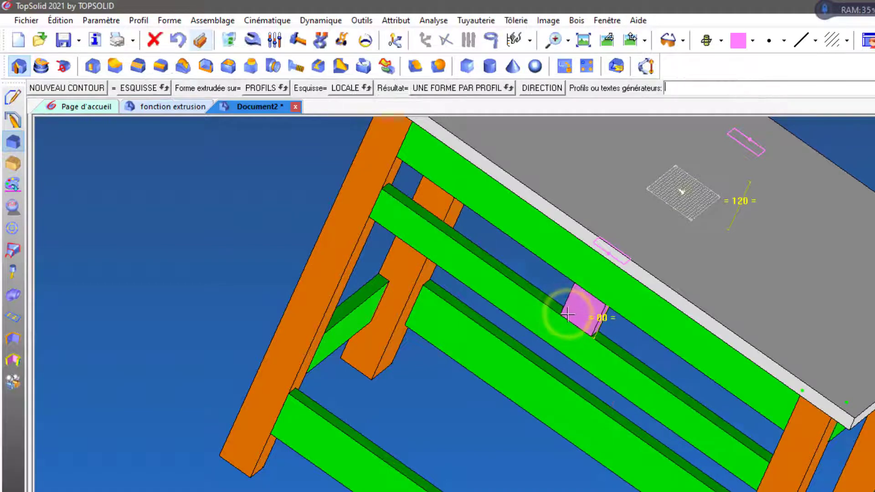
pyautogui.moveTo(566, 312); pyautogui.dragTo(527, 322, button='middle')
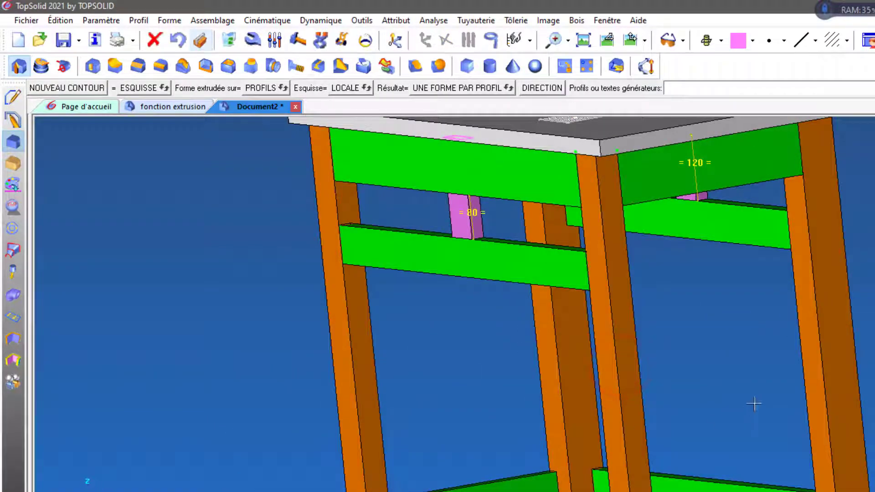
# Start an extrusion of both upright profiles with the sketch option GLOBALE and the generatrix INVISIBLE
pyautogui.moveTo(728, 352); pyautogui.dragTo(499, 244, button='middle')
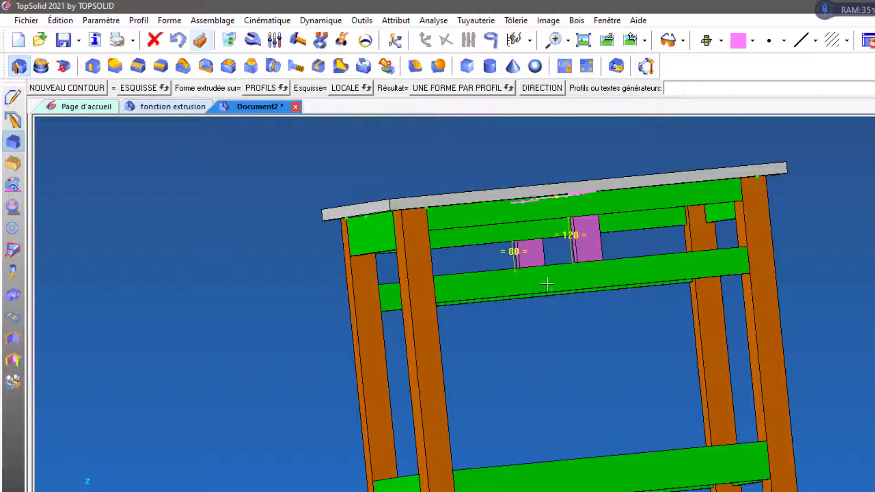
pyautogui.moveTo(578, 356); pyautogui.dragTo(567, 317, button='middle')
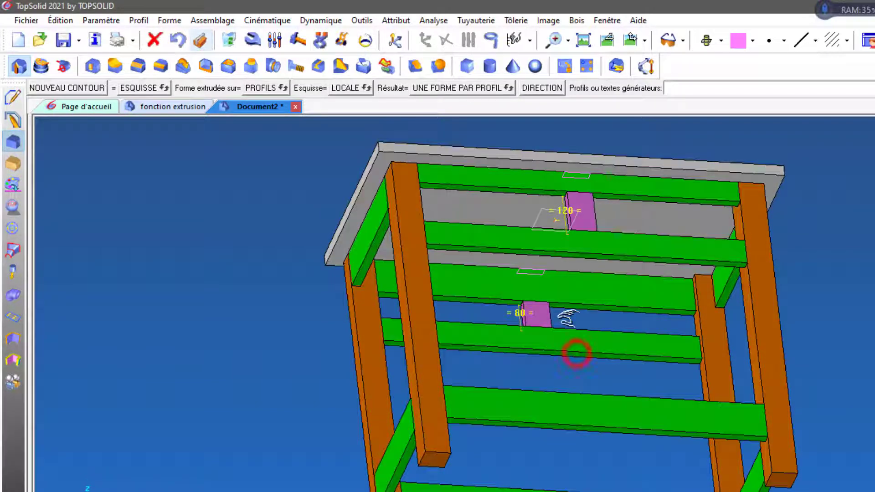
pyautogui.click(355, 88)
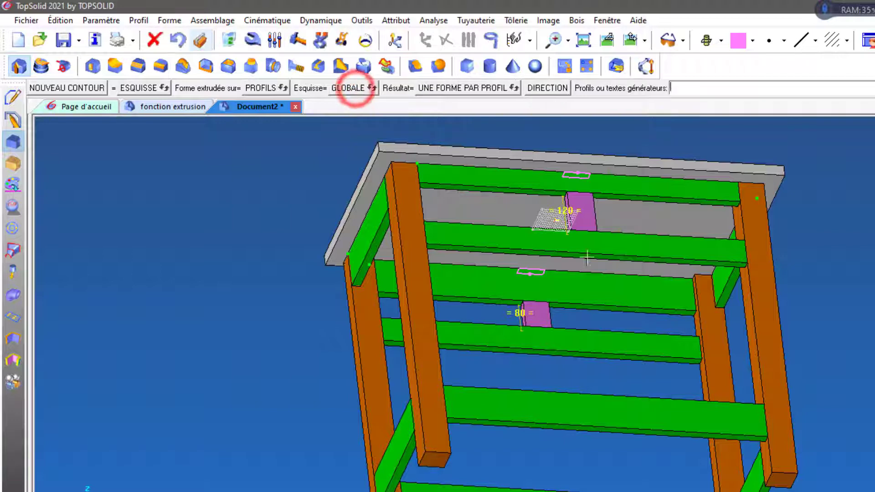
pyautogui.moveTo(608, 353); pyautogui.dragTo(578, 391, button='middle')
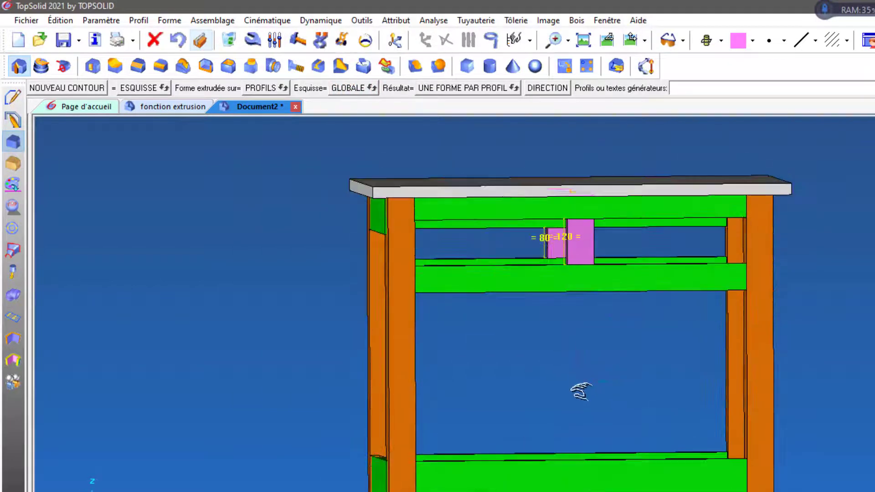
pyautogui.moveTo(563, 355); pyautogui.dragTo(560, 351, button='middle')
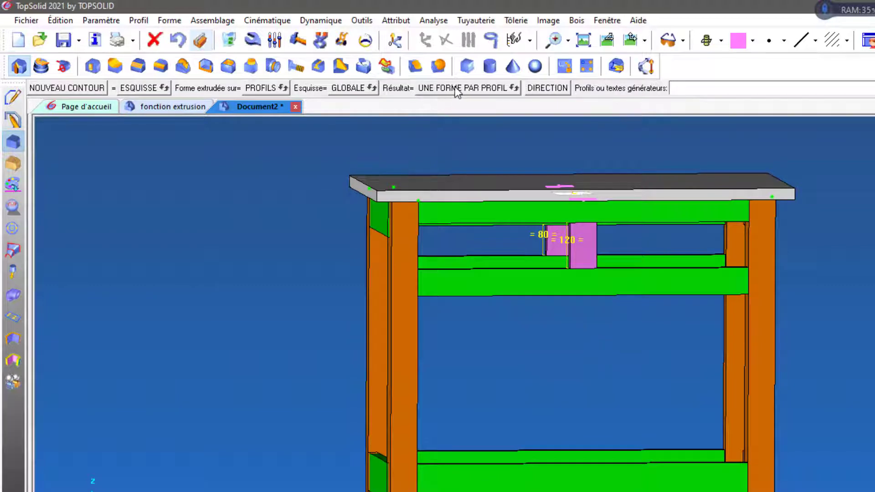
pyautogui.moveTo(631, 338); pyautogui.dragTo(631, 296, button='middle')
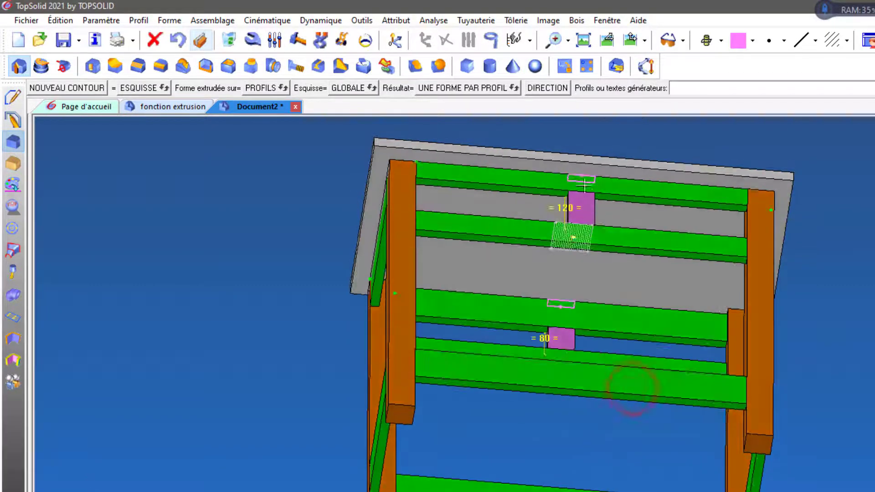
pyautogui.click(579, 176)
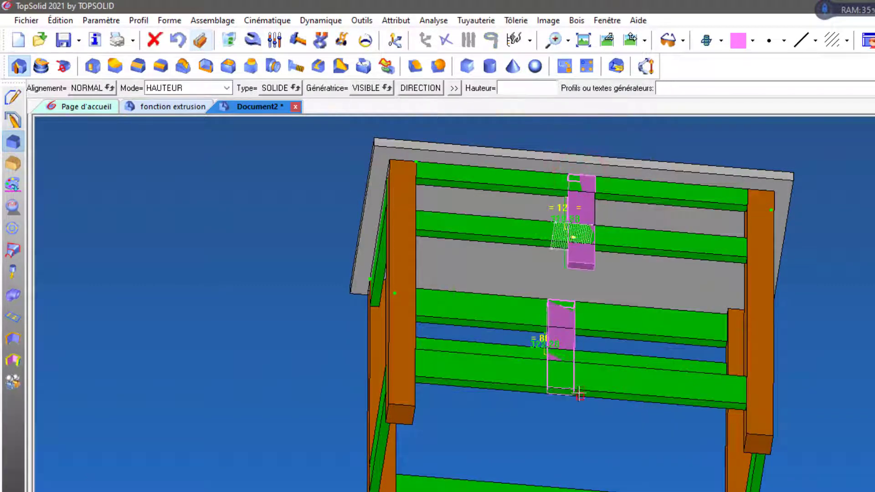
pyautogui.click(373, 88)
# Try extruding both upright profiles in UNE LIMITATION mode to the underside of the middle rail, and undo that extrusion
pyautogui.moveTo(547, 261); pyautogui.dragTo(552, 281, button='middle')
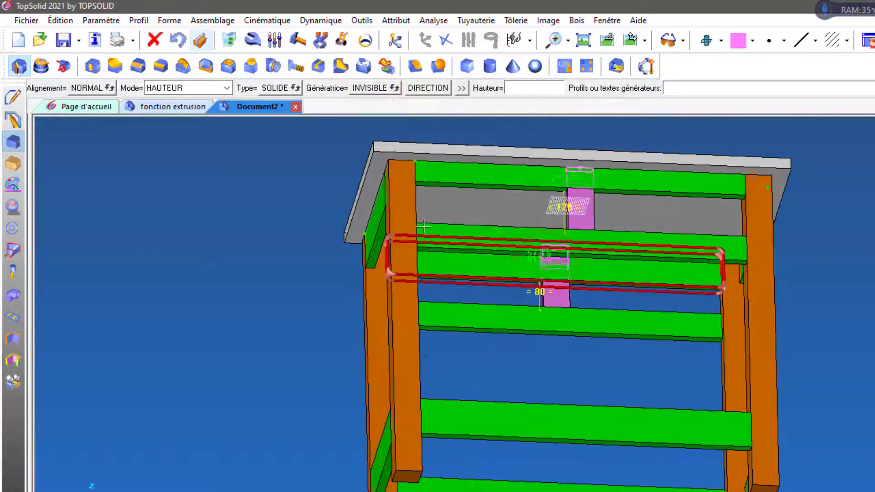
pyautogui.click(195, 88)
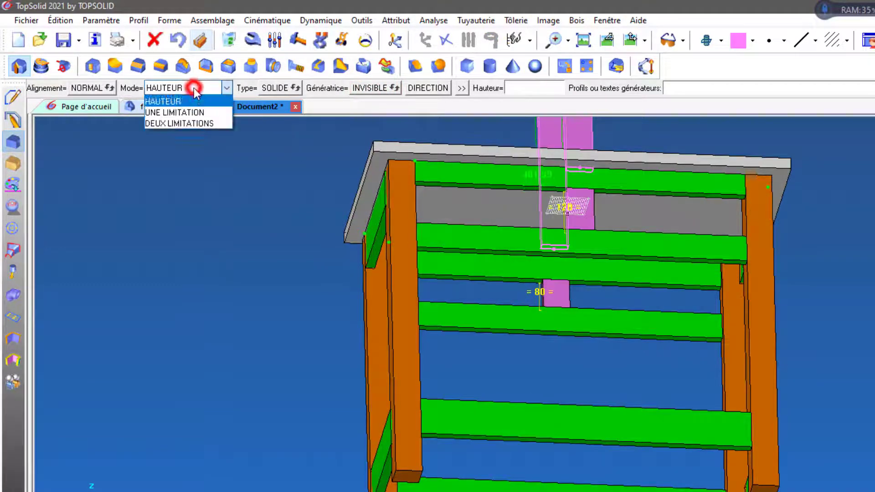
pyautogui.click(182, 113)
pyautogui.moveTo(586, 370); pyautogui.dragTo(602, 303, button='middle')
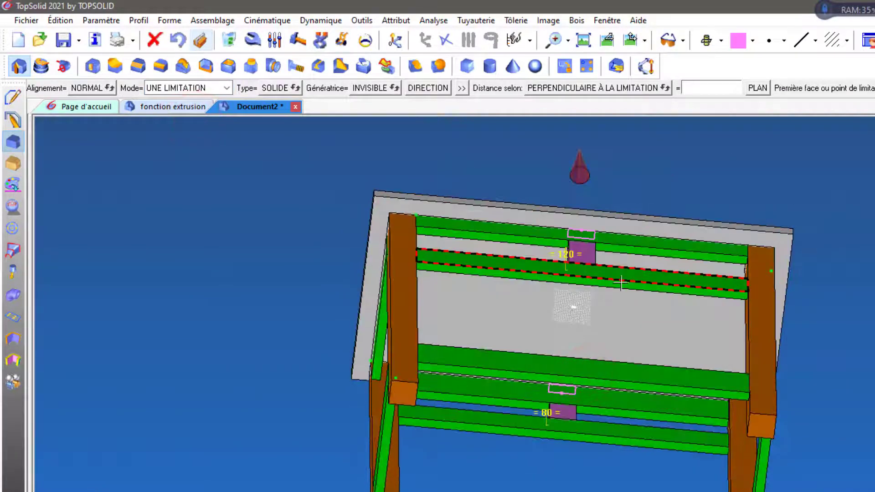
pyautogui.scroll(3, 620, 289)
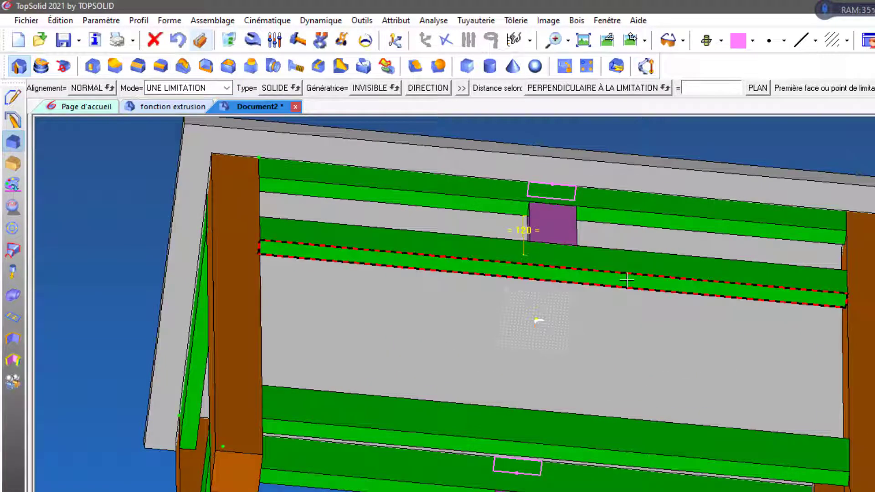
pyautogui.click(628, 279)
pyautogui.scroll(-1, 588, 340)
pyautogui.moveTo(588, 340); pyautogui.dragTo(577, 392, button='middle')
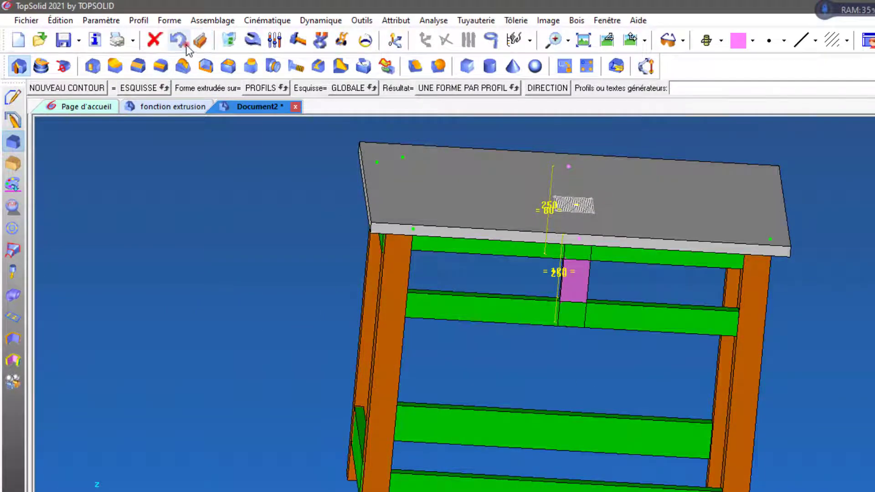
pyautogui.click(183, 65)
# Extrude both upright profiles in DEUX LIMITATIONS mode from the underside of the middle rail to the top face of the lower rail
pyautogui.click(195, 94)
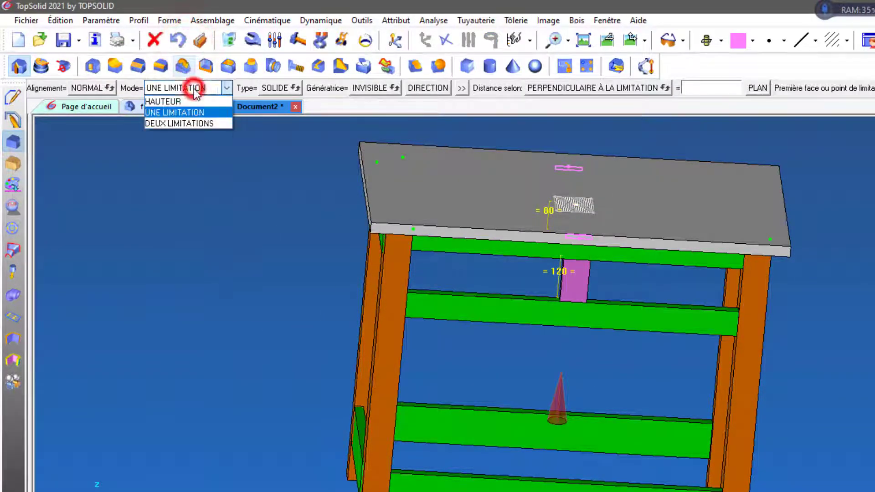
pyautogui.click(195, 125)
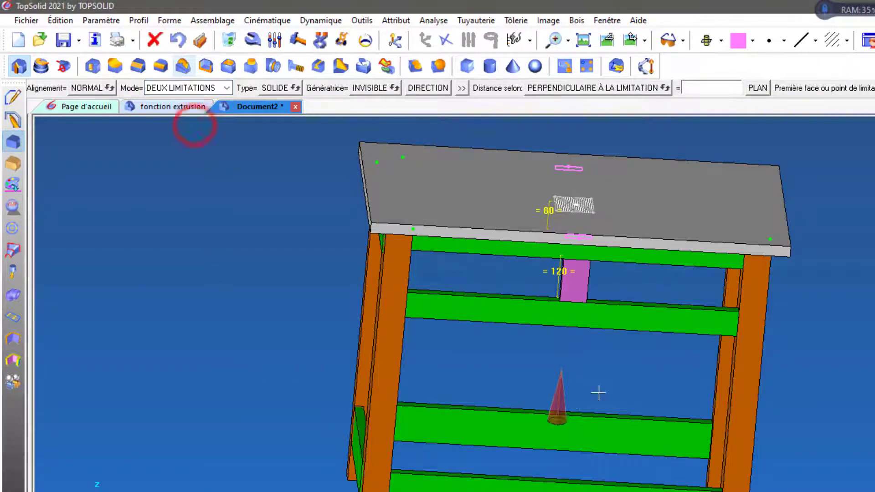
pyautogui.moveTo(598, 391); pyautogui.dragTo(603, 377, button='middle')
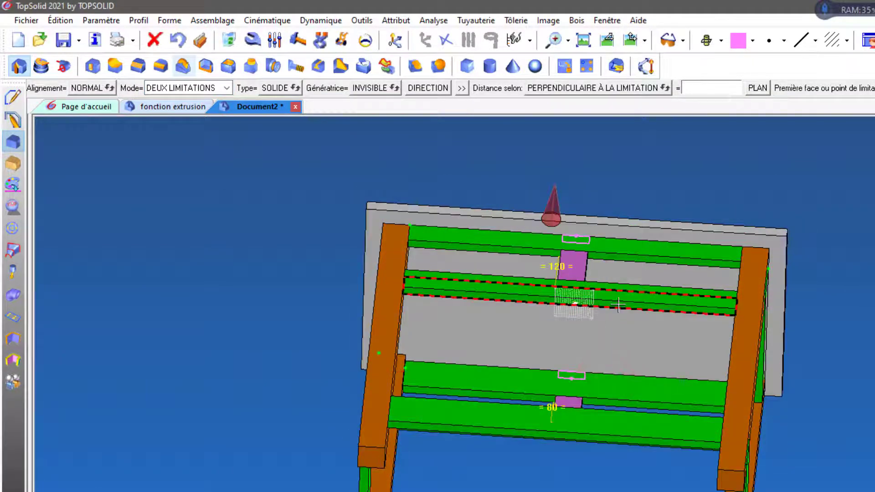
pyautogui.scroll(2, 616, 312)
pyautogui.click(627, 307)
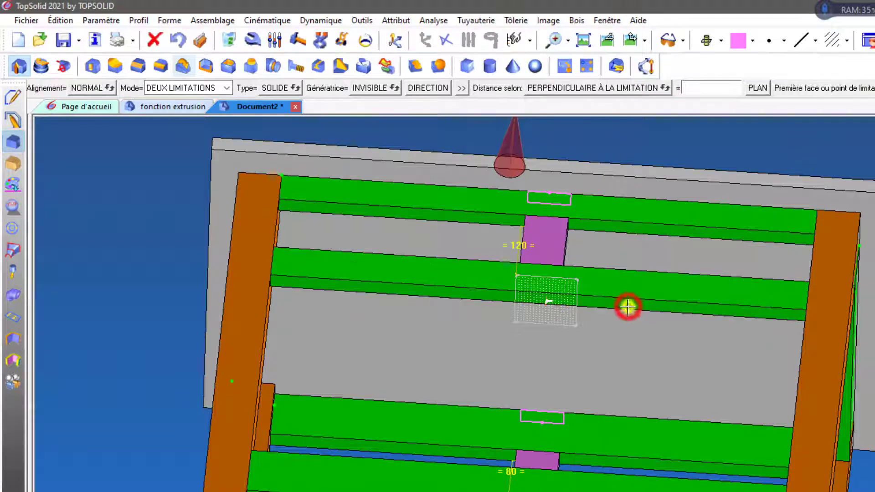
pyautogui.moveTo(611, 363); pyautogui.dragTo(611, 445, button='middle')
pyautogui.moveTo(628, 387); pyautogui.dragTo(650, 375, button='middle')
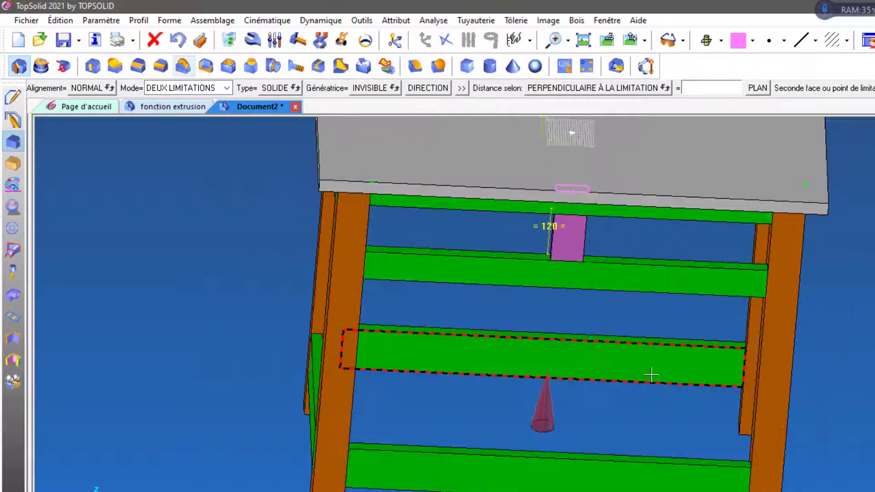
pyautogui.moveTo(644, 425); pyautogui.dragTo(668, 340, button='middle')
pyautogui.click(641, 439)
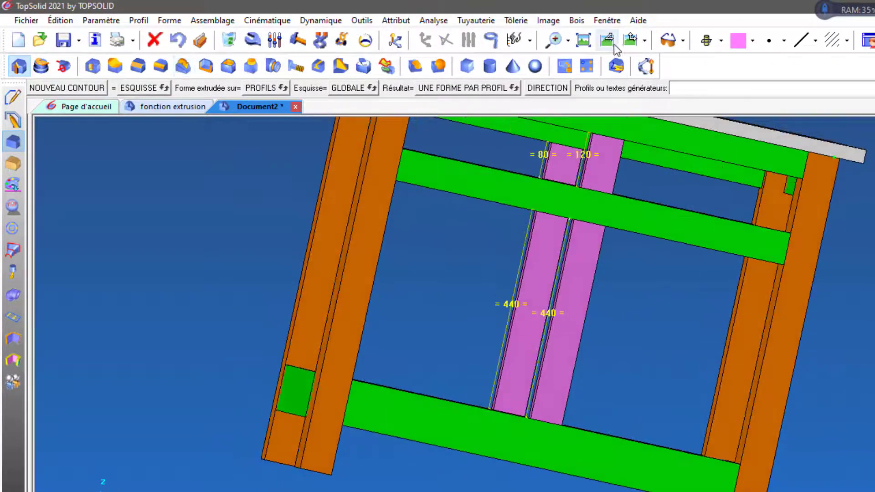
# Leave the extrusion command and compare the completed table with the reference model in the fonction extrusion document
pyautogui.click(609, 42)
pyautogui.click(232, 38)
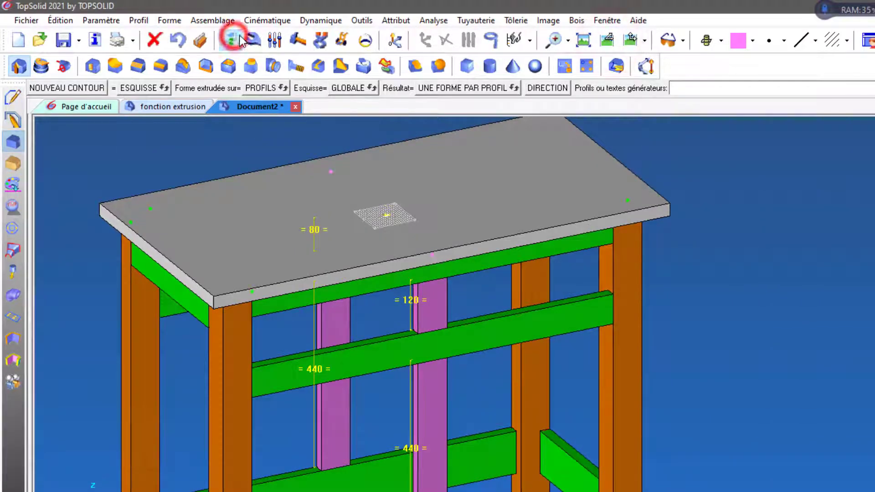
pyautogui.click(583, 40)
pyautogui.scroll(1, 545, 332)
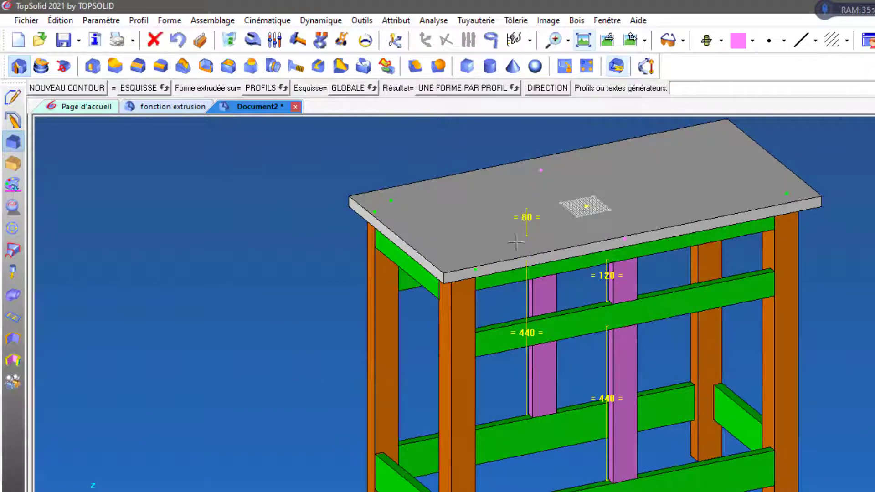
pyautogui.press('Escape')
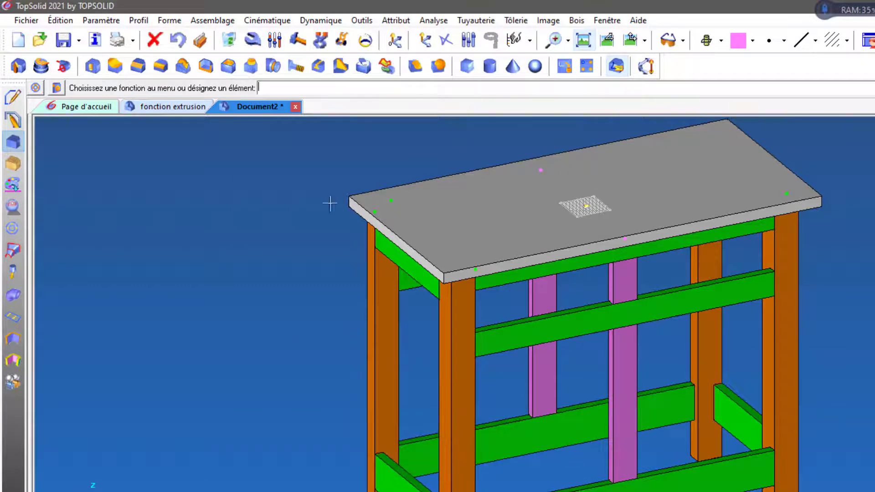
pyautogui.click(181, 107)
pyautogui.scroll(-3, 650, 380)
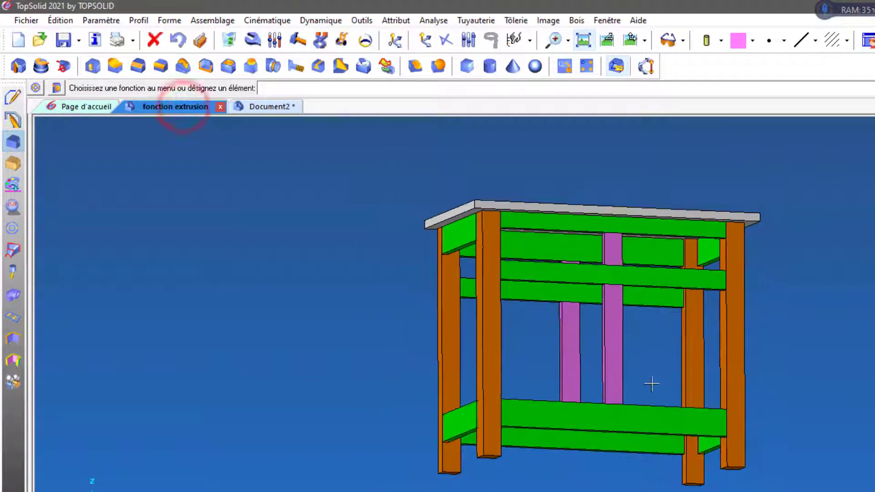
pyautogui.click(607, 40)
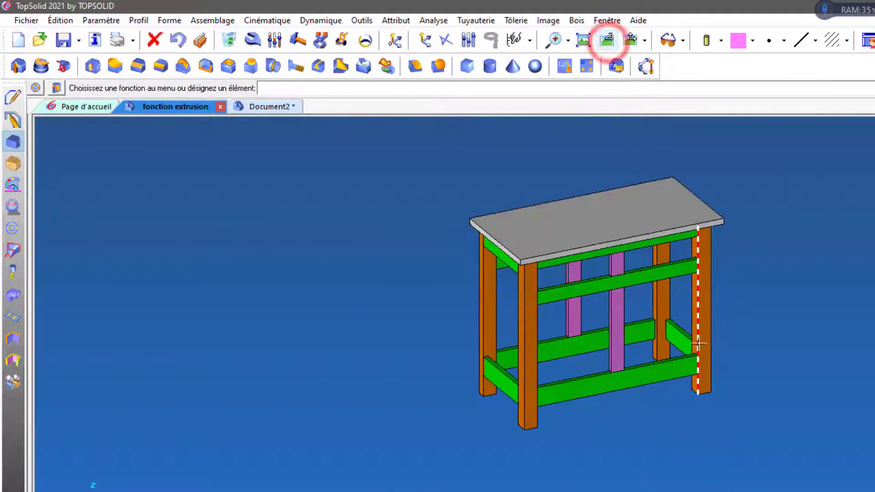
pyautogui.moveTo(675, 474); pyautogui.dragTo(524, 383, button='middle')
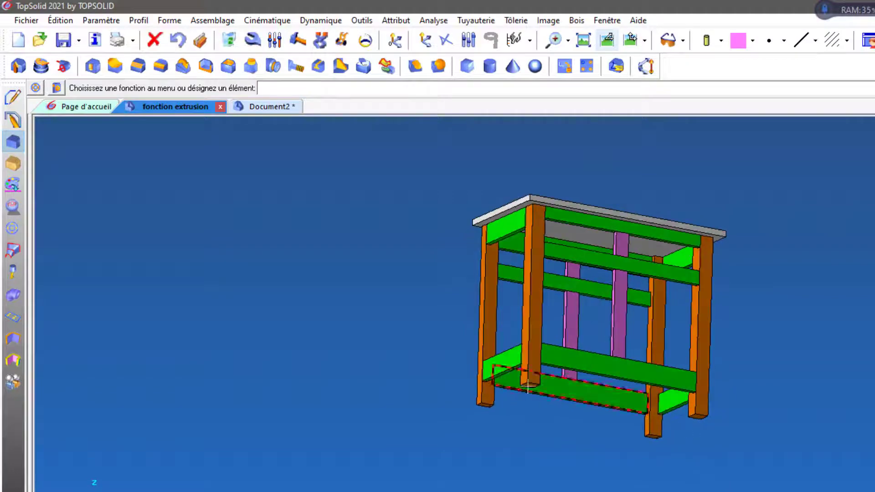
pyautogui.click(280, 106)
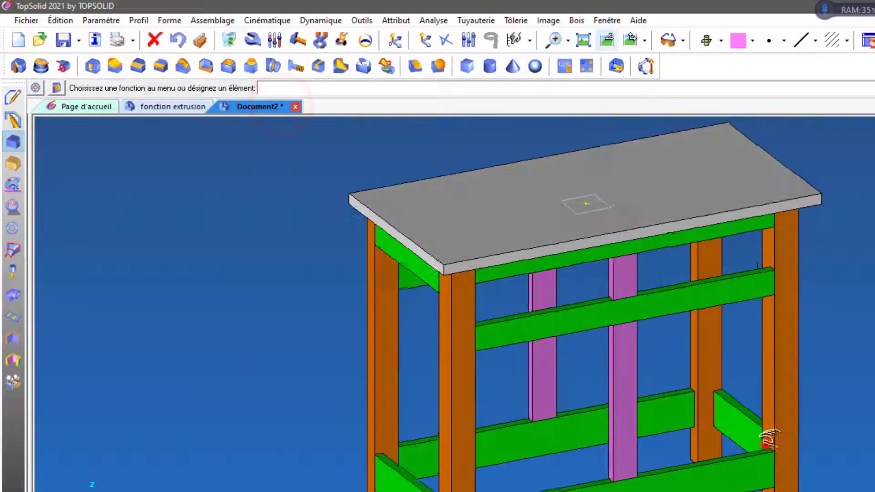
pyautogui.moveTo(767, 437); pyautogui.dragTo(806, 404, button='middle')
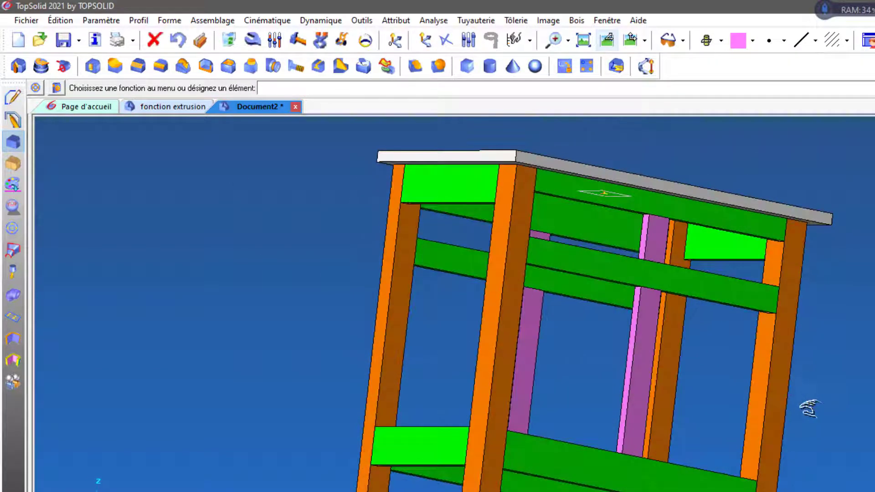
pyautogui.moveTo(688, 318); pyautogui.dragTo(684, 347, button='middle')
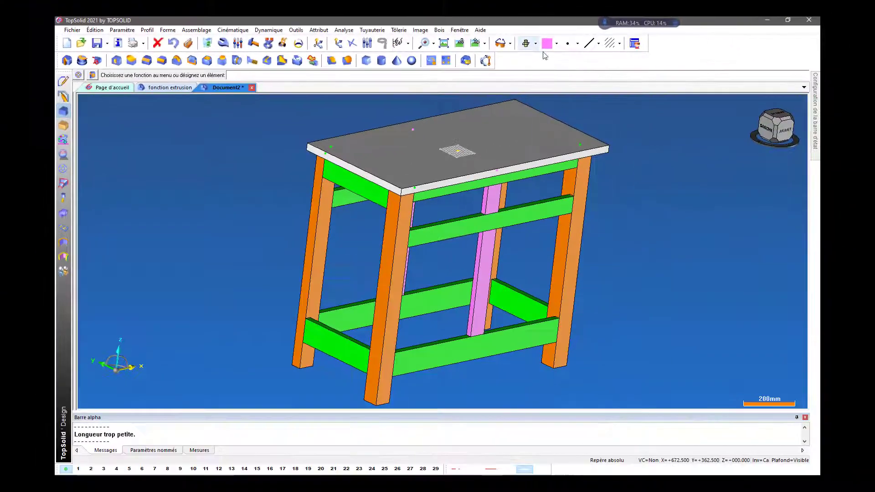
# Switch the table's display to the shaded mode with edges that leaves out the sketch points and the reference grid
pyautogui.moveTo(688, 212); pyautogui.dragTo(661, 215, button='middle')
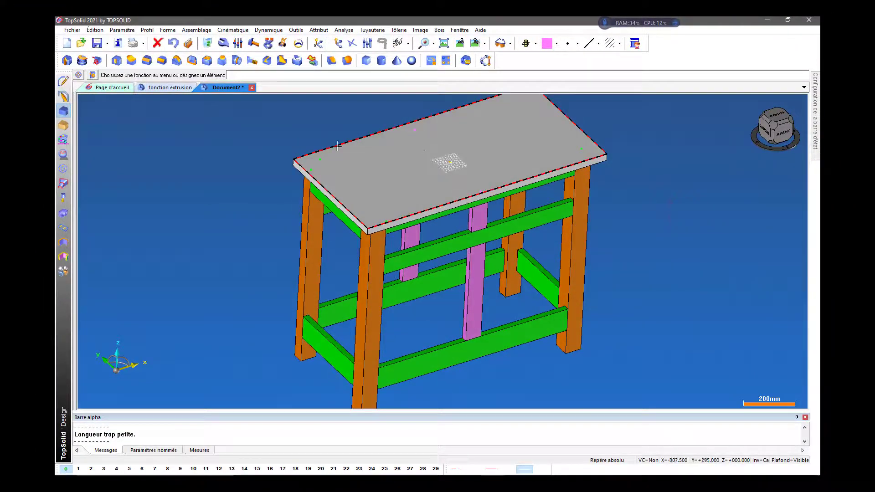
pyautogui.moveTo(400, 231); pyautogui.dragTo(413, 302, button='middle')
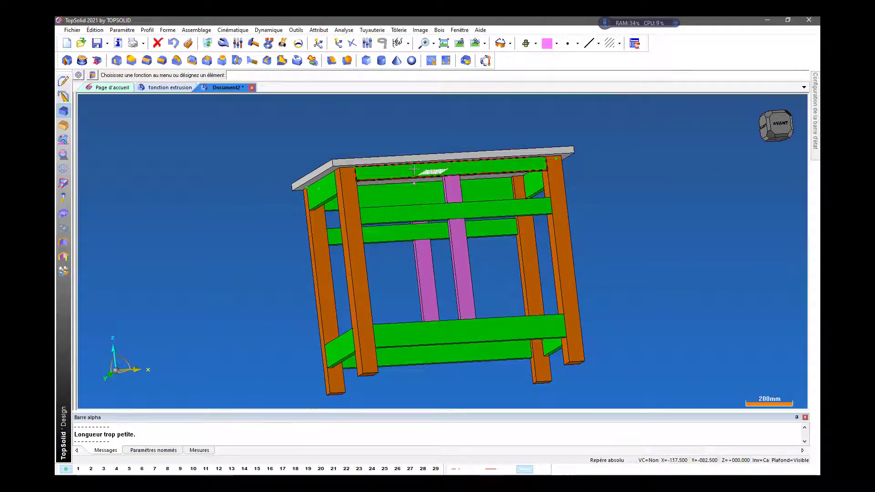
pyautogui.scroll(2, 437, 189)
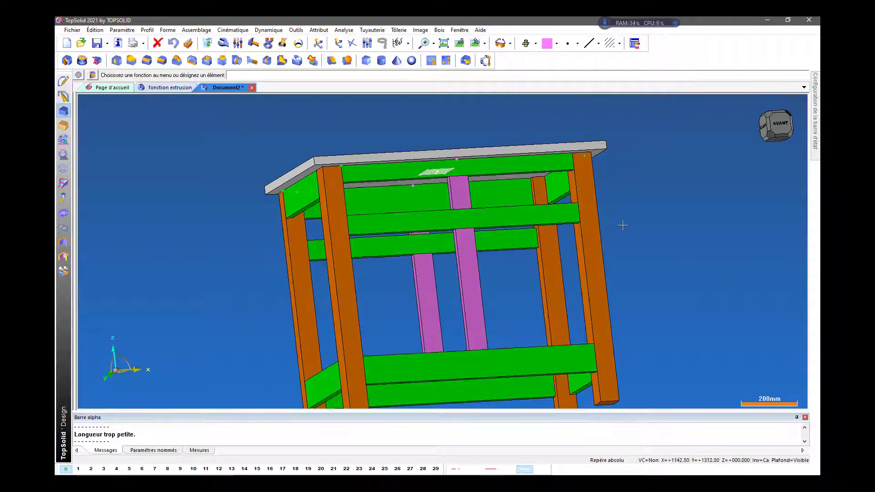
pyautogui.moveTo(622, 227); pyautogui.dragTo(623, 269, button='middle')
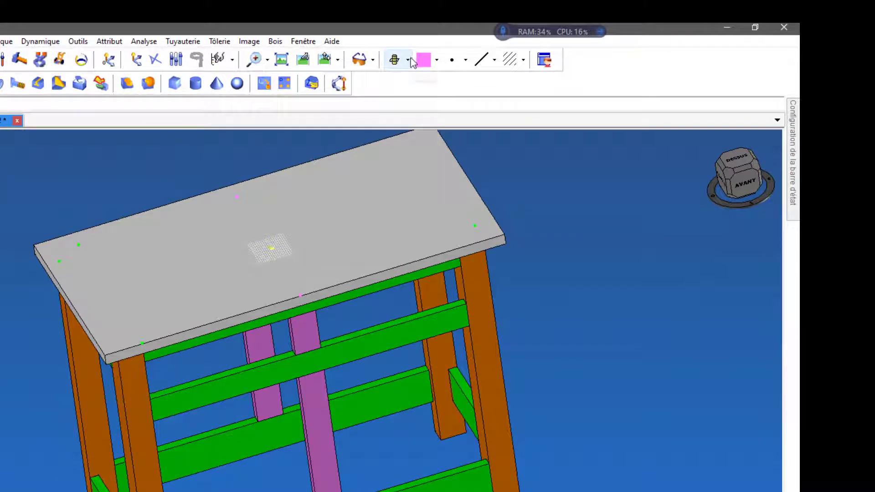
pyautogui.click(408, 60)
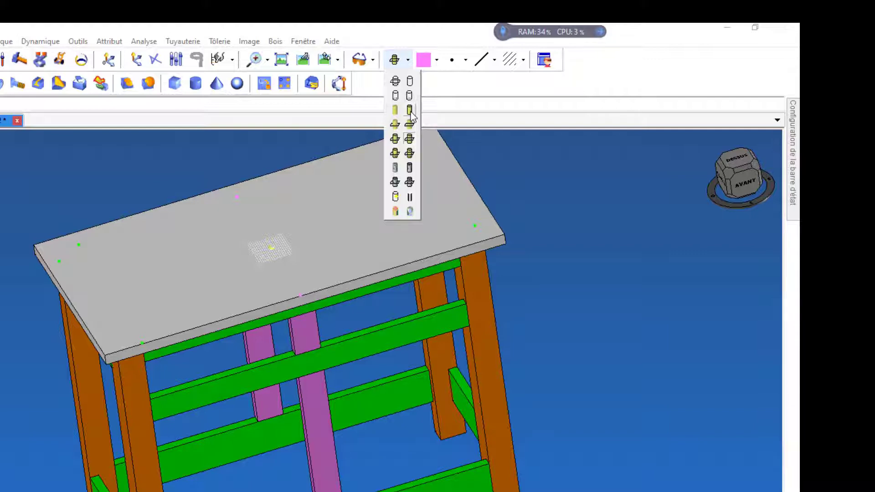
pyautogui.click(409, 110)
pyautogui.moveTo(438, 310); pyautogui.dragTo(436, 113, button='middle')
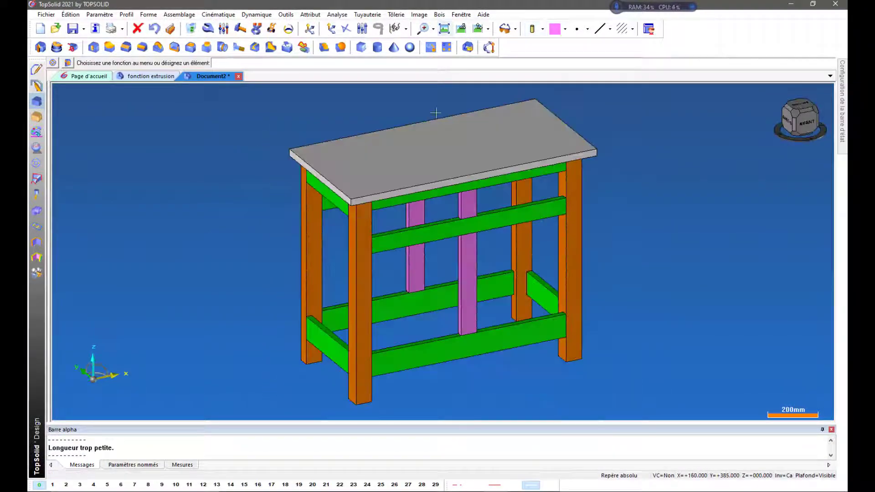
# Try the shaded display with dashed hidden edges, and restore the shaded mode with visible edges and sketch points
pyautogui.click(543, 30)
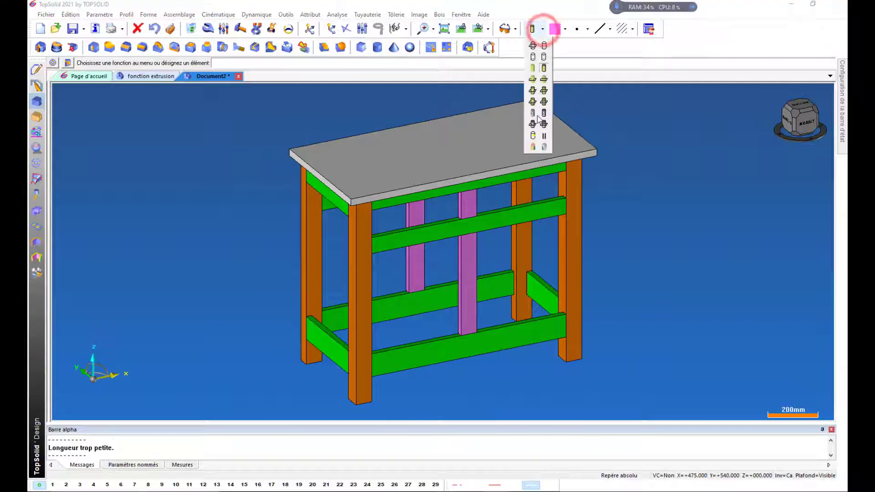
pyautogui.click(544, 91)
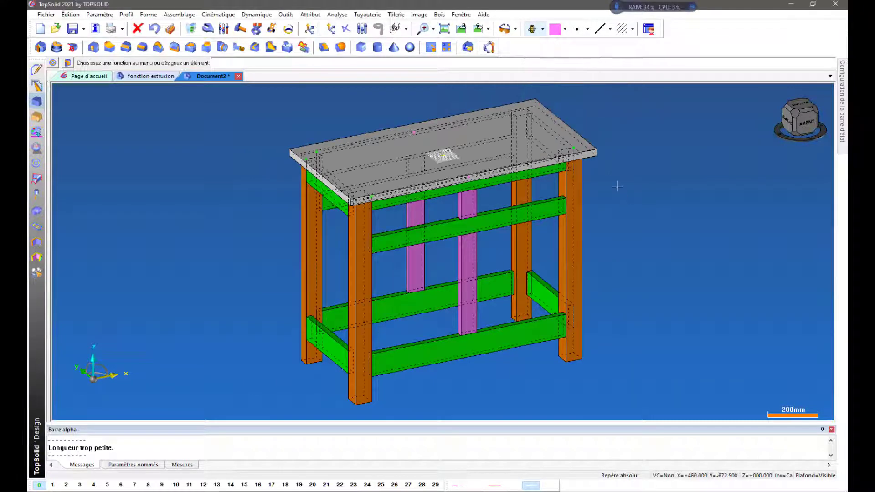
pyautogui.click(543, 28)
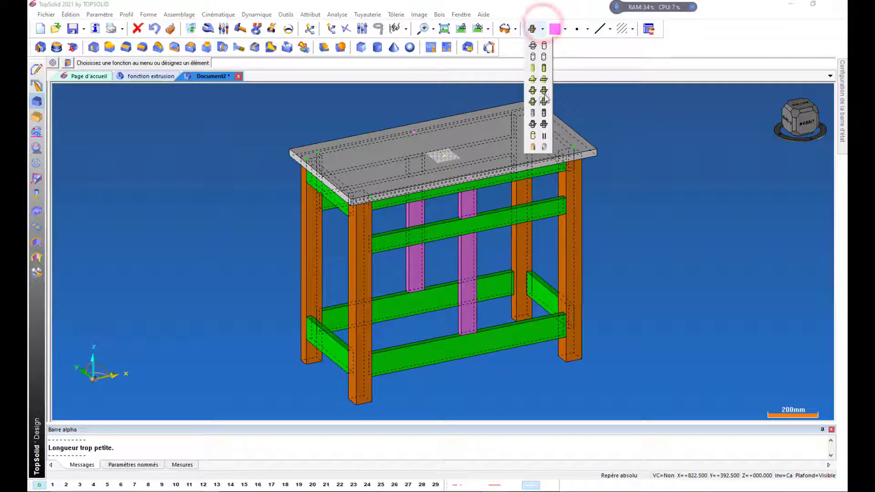
pyautogui.click(545, 94)
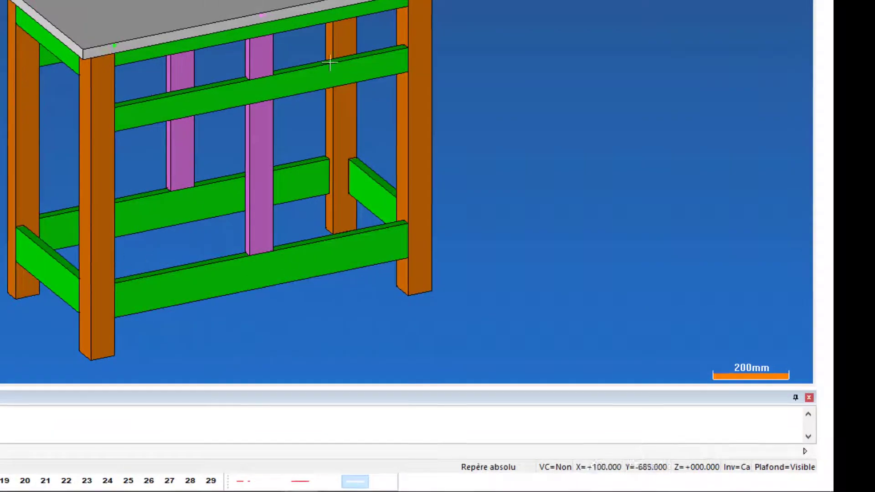
# Make the invisible elements visible and examine the parameter dimensions on the table from above, below and the front
pyautogui.click(731, 470)
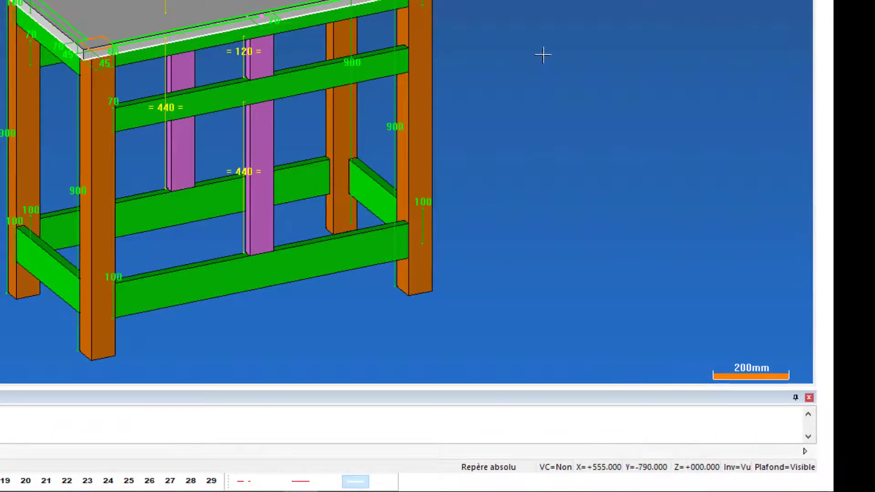
pyautogui.moveTo(543, 55); pyautogui.dragTo(540, 87, button='middle')
pyautogui.scroll(3, 37, 37)
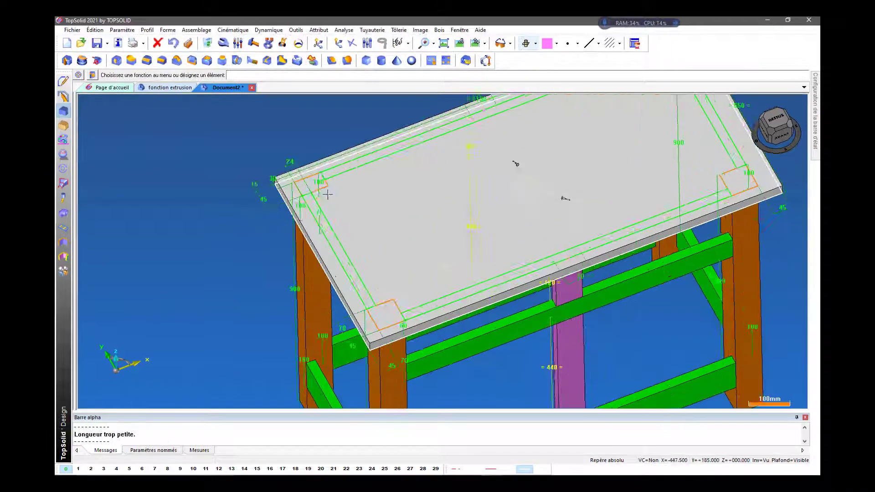
pyautogui.scroll(-6, 328, 194)
pyautogui.moveTo(456, 333); pyautogui.dragTo(447, 246, button='middle')
pyautogui.scroll(4, 293, 222)
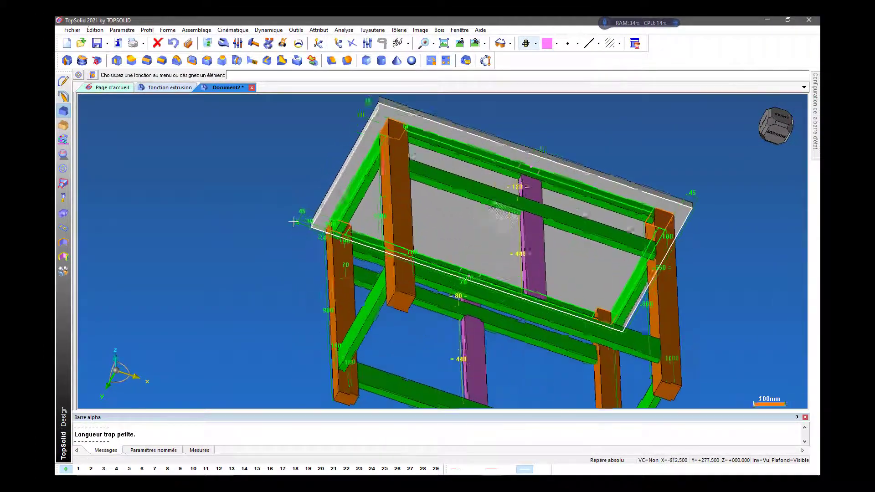
pyautogui.scroll(-2, 294, 222)
pyautogui.scroll(3, 294, 222)
pyautogui.moveTo(344, 248); pyautogui.dragTo(332, 290, button='middle')
pyautogui.scroll(-2, 265, 184)
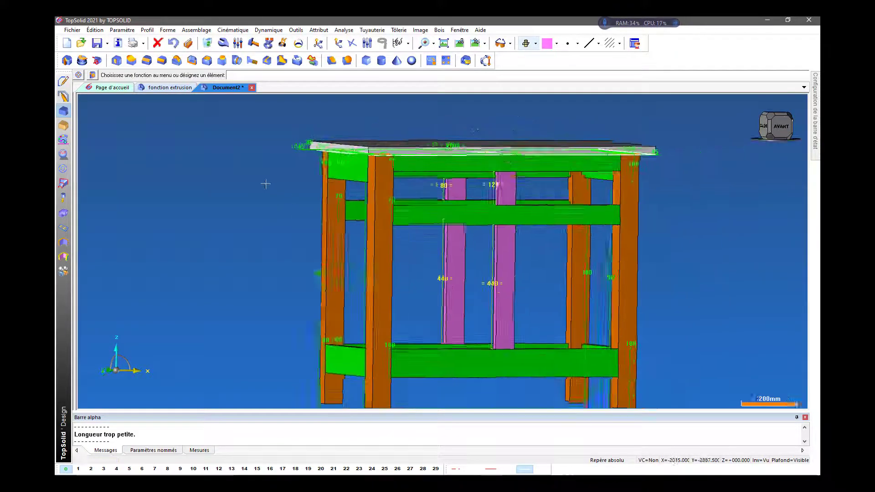
pyautogui.scroll(-1, 265, 184)
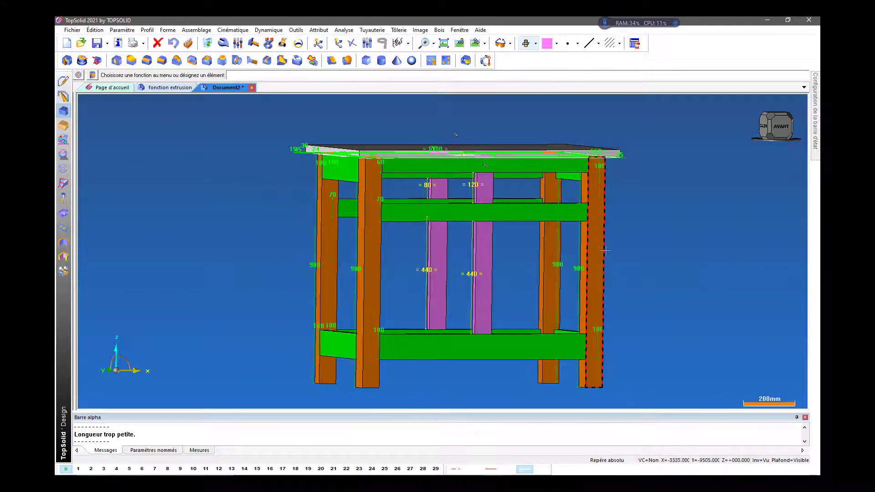
# Modify the 900 mm leg height parameter and set its nominal value to 1500 mm
pyautogui.moveTo(624, 302); pyautogui.dragTo(621, 258, button='middle')
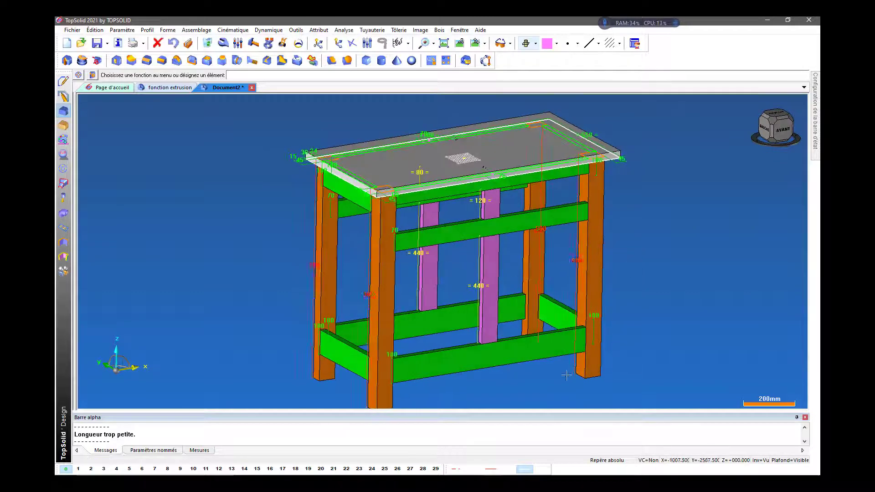
pyautogui.scroll(-1, 617, 326)
pyautogui.scroll(3, 475, 374)
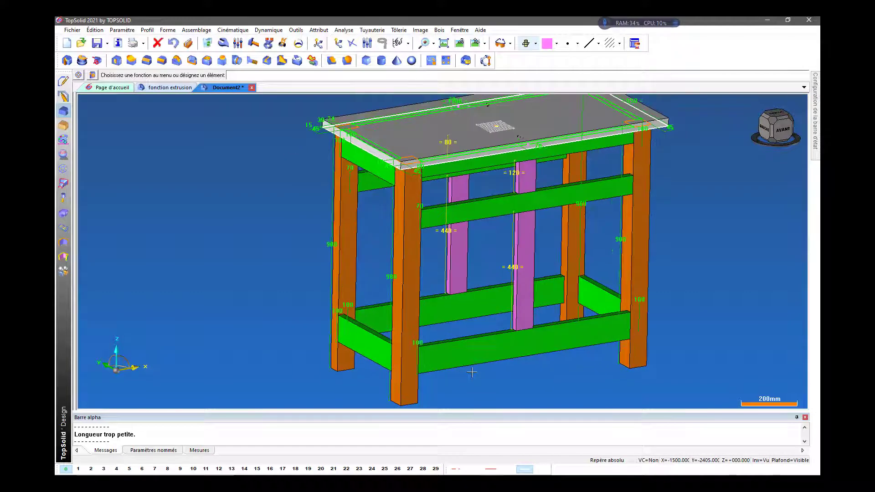
pyautogui.scroll(1, 267, 265)
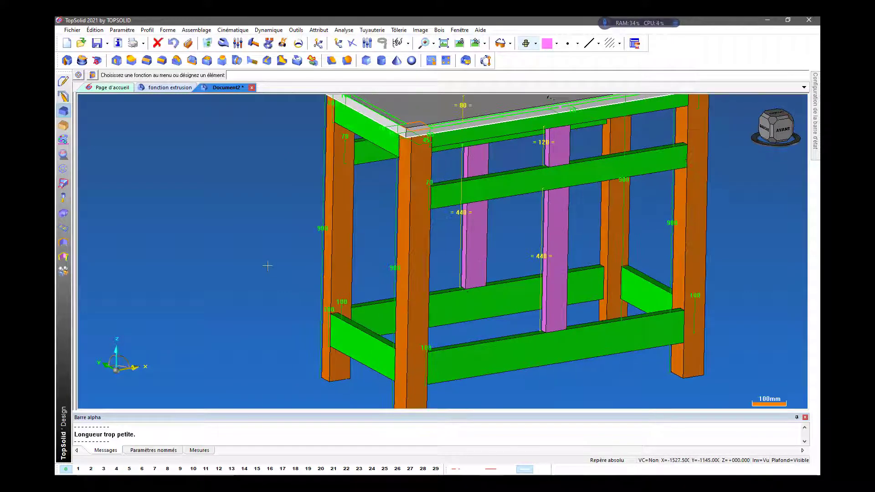
pyautogui.scroll(-1, 448, 309)
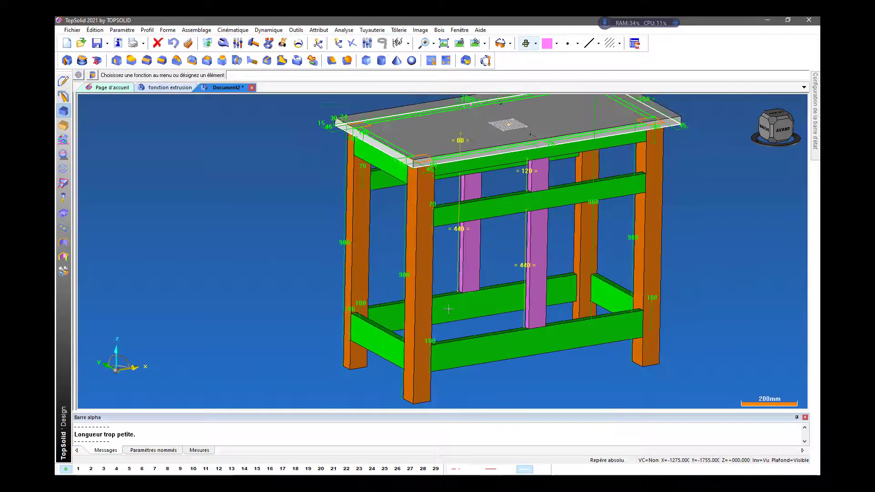
pyautogui.click(238, 43)
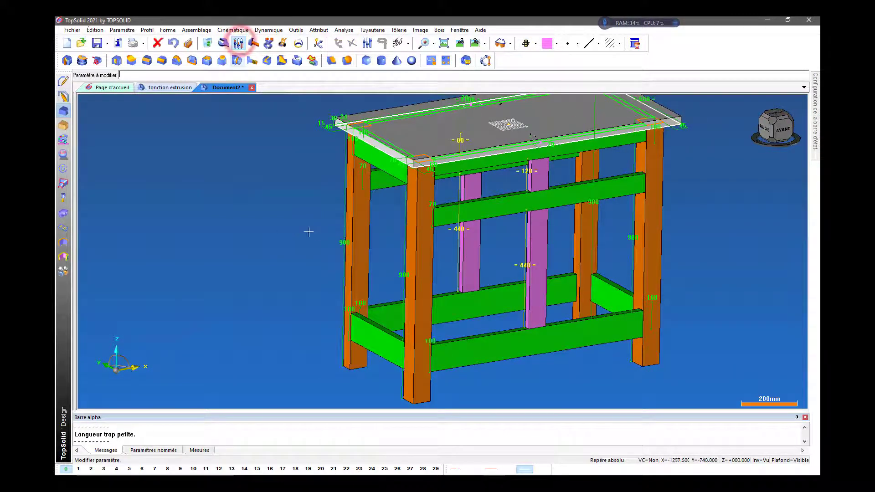
pyautogui.click(340, 242)
pyautogui.write('150mm')
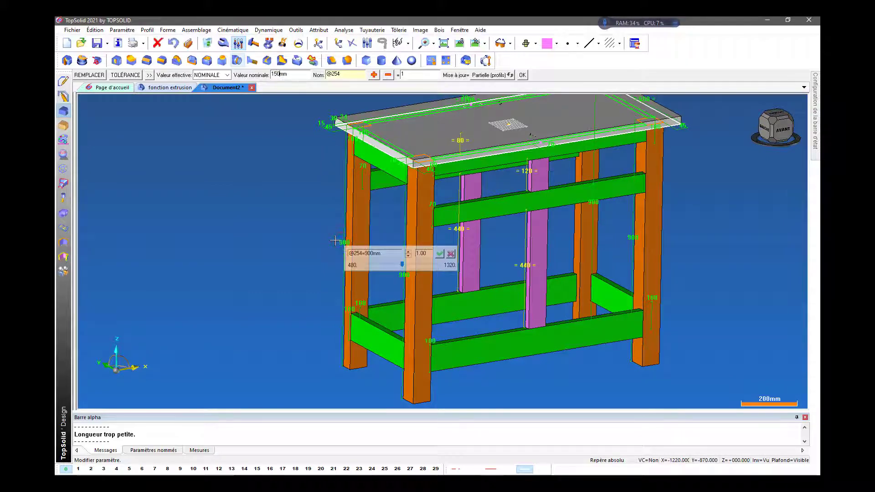
pyautogui.write('0')
pyautogui.press('Return')
pyautogui.scroll(-3, 334, 214)
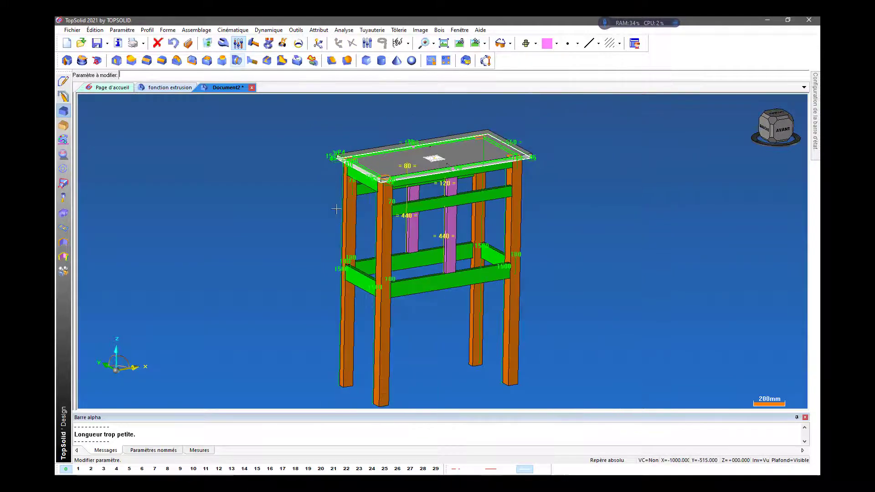
# Set the leg height parameter back to a nominal value of 900 mm
pyautogui.click(337, 269)
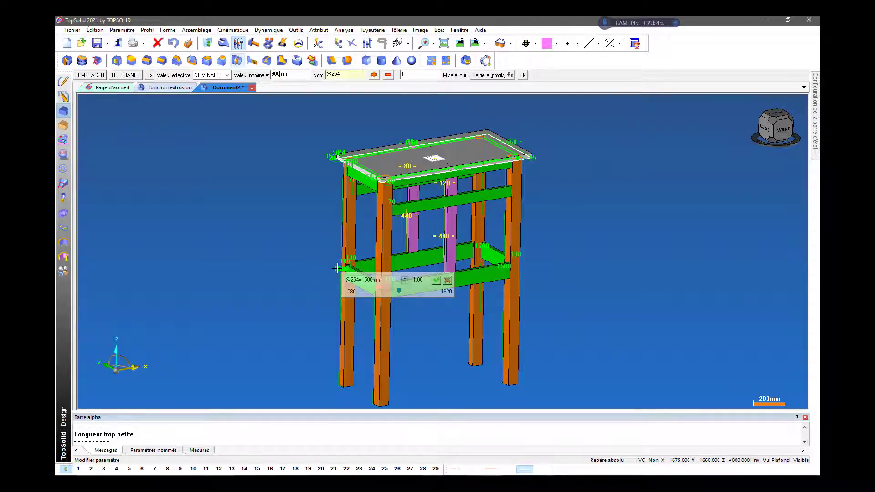
pyautogui.write('900')
pyautogui.press('Return')
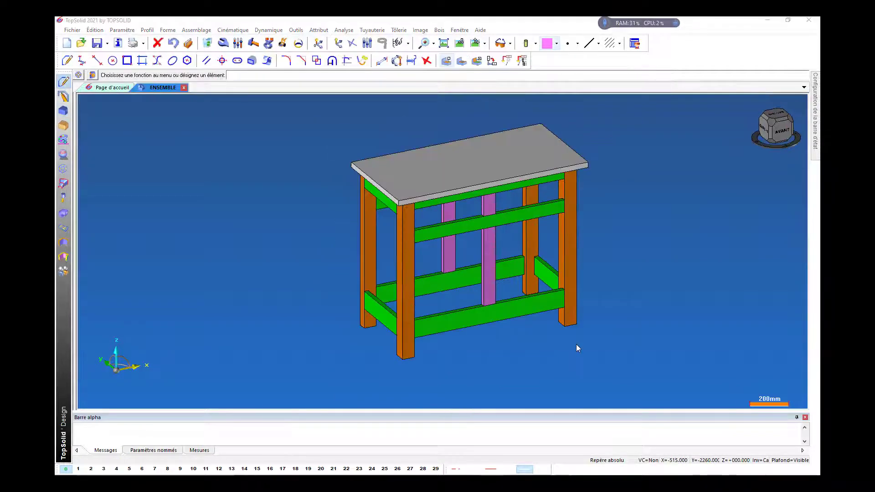
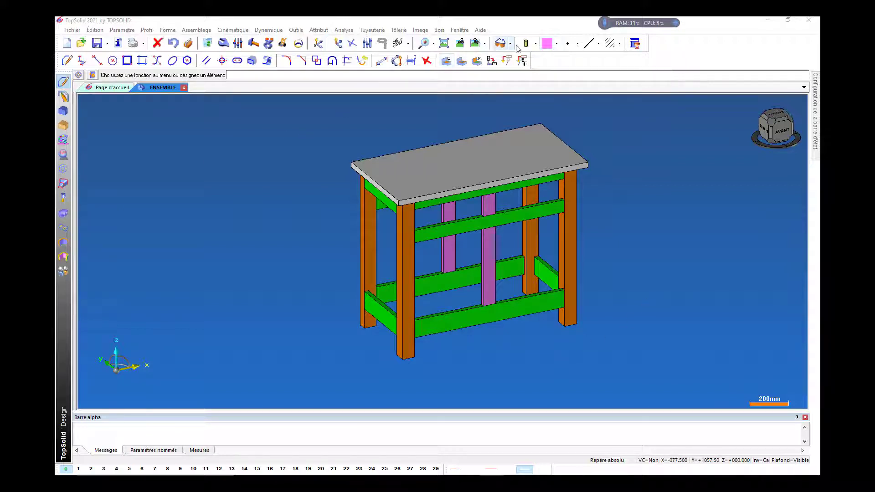
# Display the ENSEMBLE table shaded with its sketch points and reference grid, and orient it to the DESSUS view
pyautogui.click(535, 45)
pyautogui.click(531, 92)
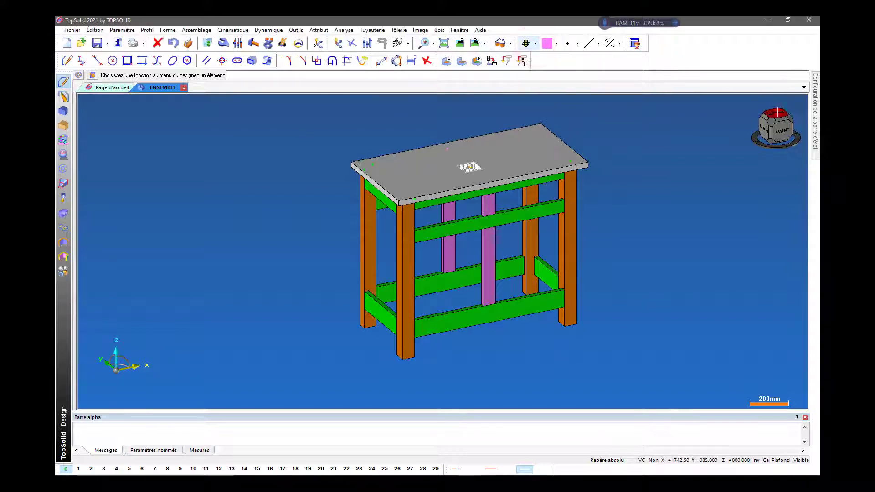
pyautogui.click(777, 112)
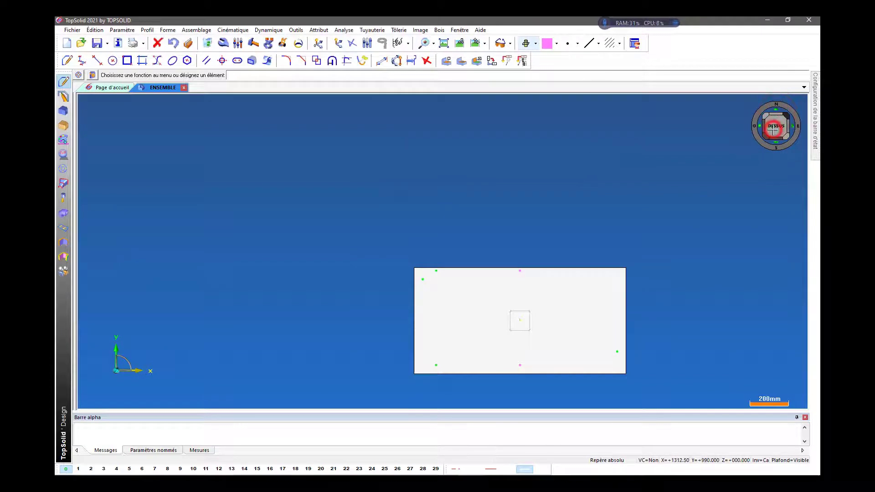
pyautogui.click(774, 128)
pyautogui.scroll(-3, 208, 256)
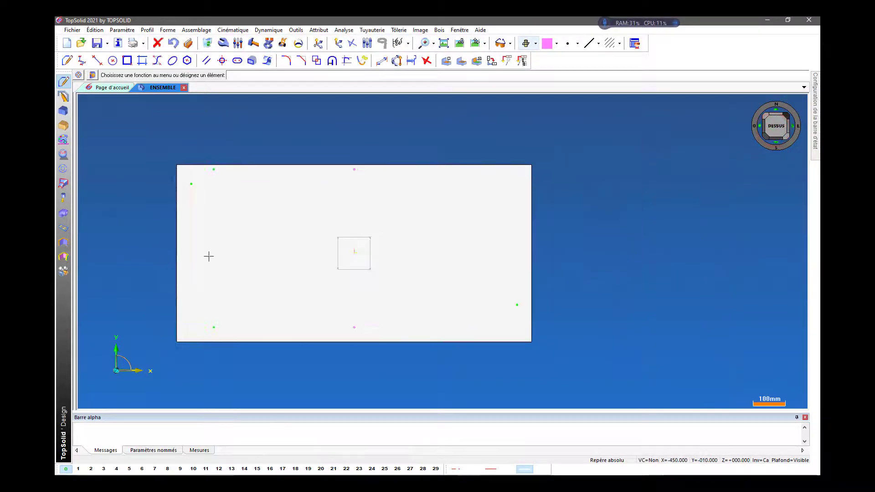
# Sketch a rectangular contour about 557.5 by 245 mm beside the tabletop and finish the sketch
pyautogui.click(63, 99)
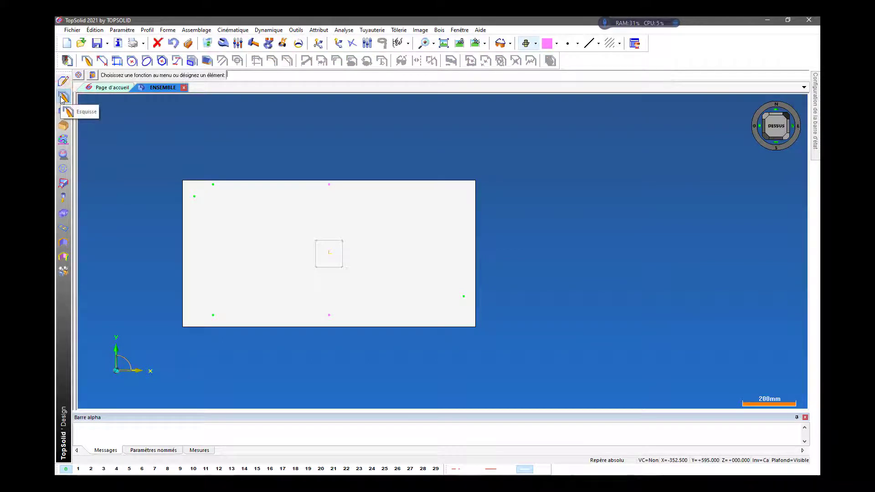
pyautogui.click(87, 61)
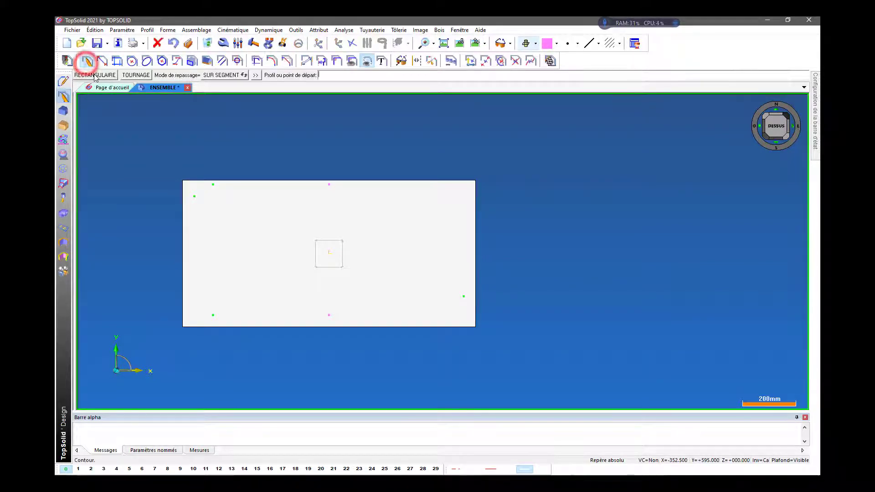
pyautogui.click(560, 207)
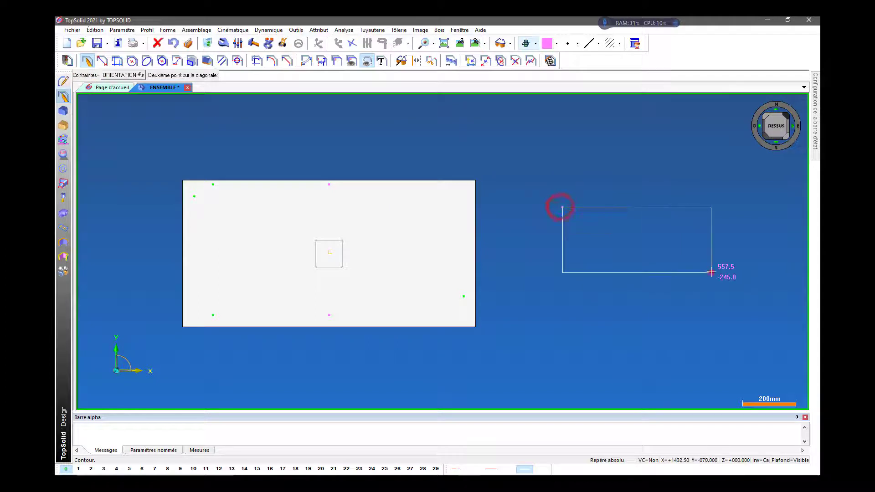
pyautogui.click(711, 272)
pyautogui.click(550, 63)
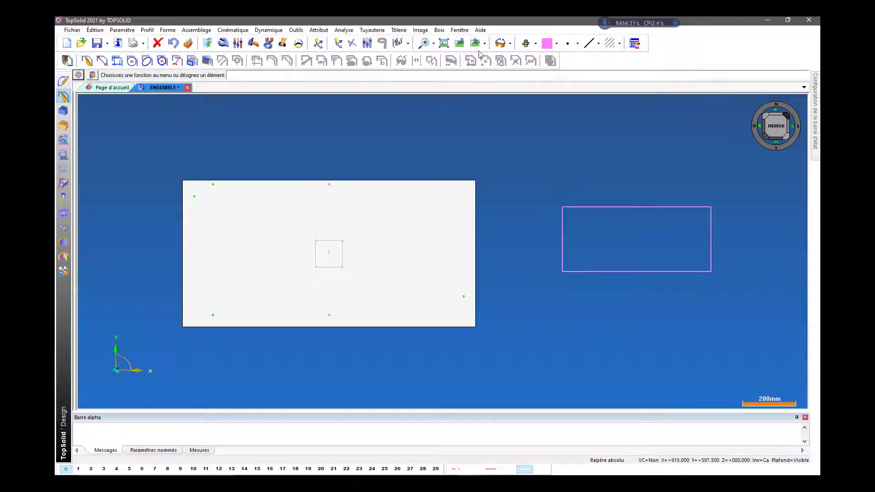
# Start extruding the rectangular contour beside the table as a solid and set the draft angle to 10°
pyautogui.click(460, 44)
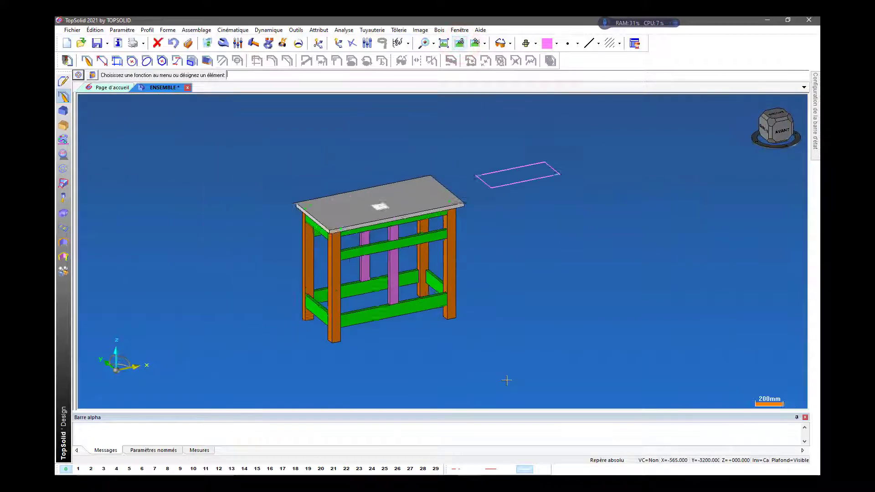
pyautogui.scroll(3, 533, 148)
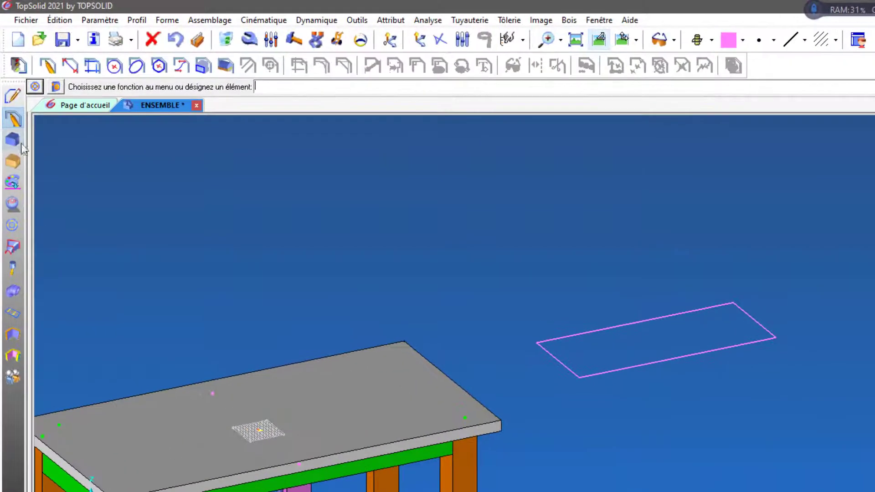
pyautogui.click(12, 139)
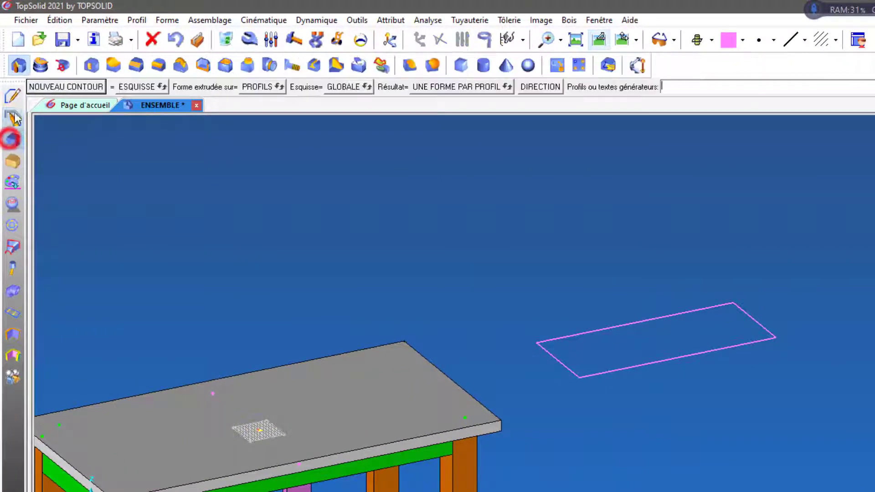
pyautogui.click(18, 67)
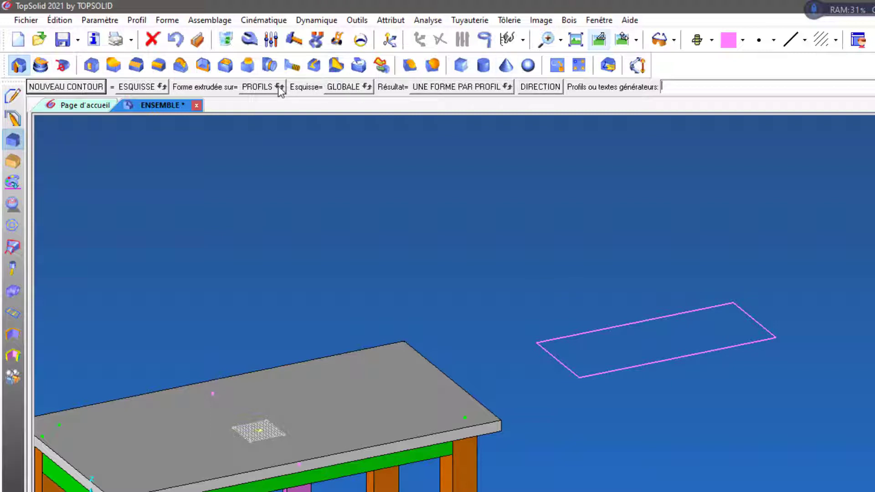
pyautogui.click(586, 332)
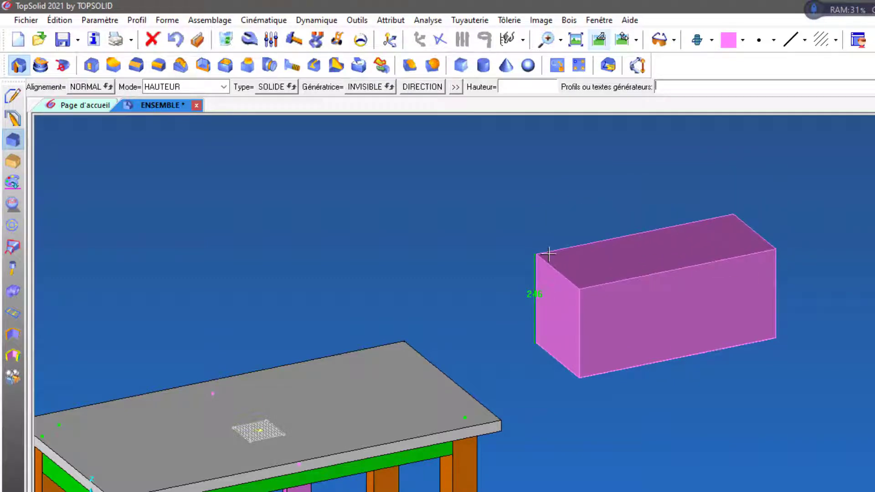
pyautogui.click(455, 87)
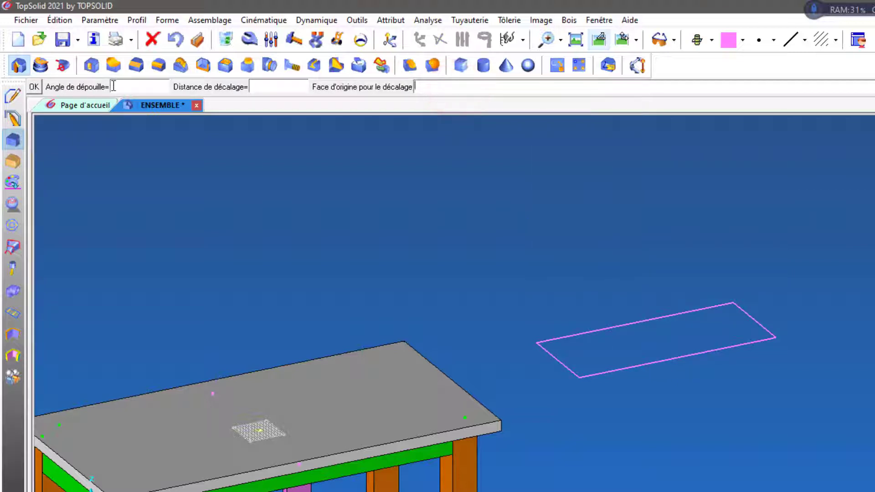
pyautogui.click(111, 86)
pyautogui.write('10')
pyautogui.press('Return')
pyautogui.click(36, 86)
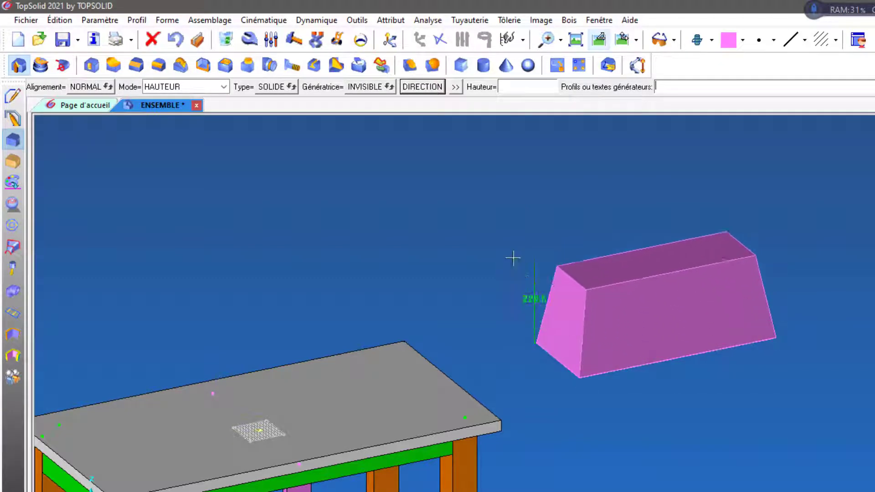
# Extrude the drafted contour upward about 637.5 mm and finish the extrusion
pyautogui.scroll(-2, 566, 363)
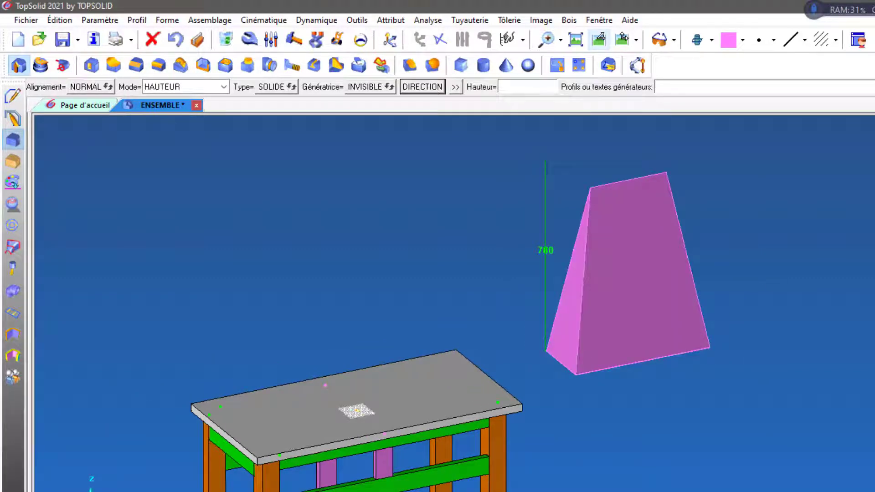
pyautogui.press('F5')
pyautogui.scroll(-2, 722, 427)
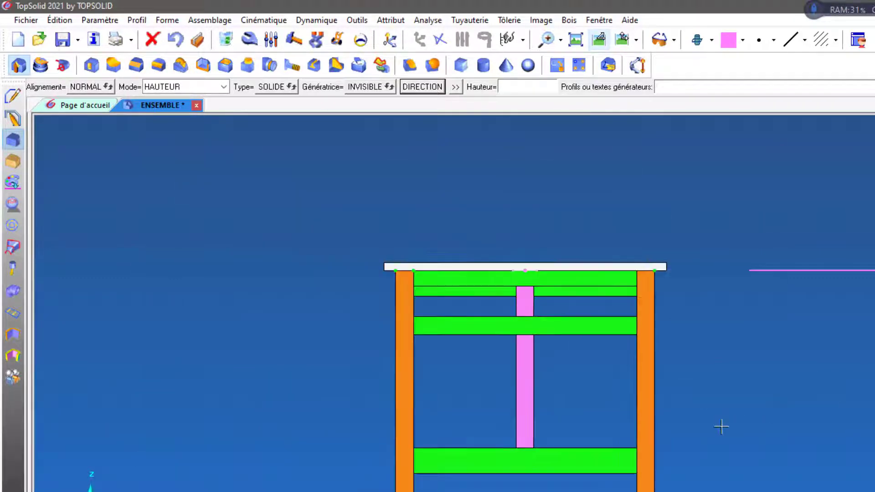
pyautogui.scroll(-2, 721, 427)
pyautogui.press('F8')
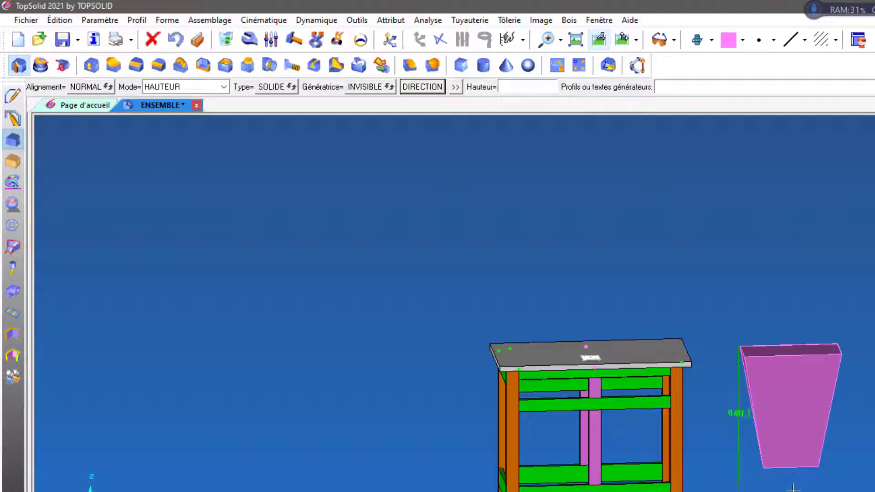
pyautogui.click(775, 237)
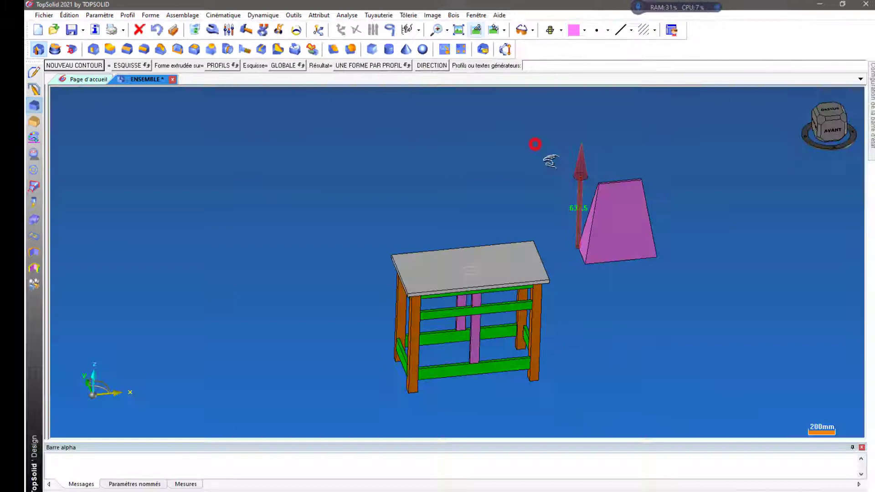
pyautogui.scroll(5, 747, 222)
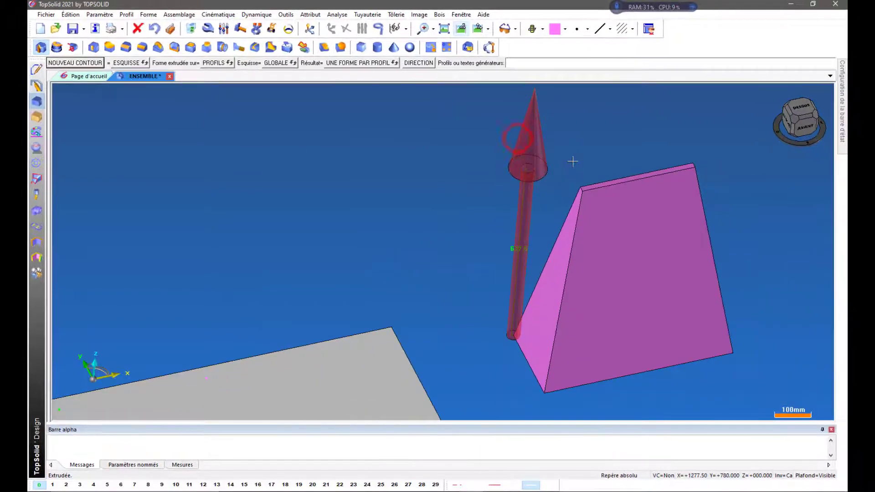
pyautogui.click(800, 109)
pyautogui.scroll(4, 801, 163)
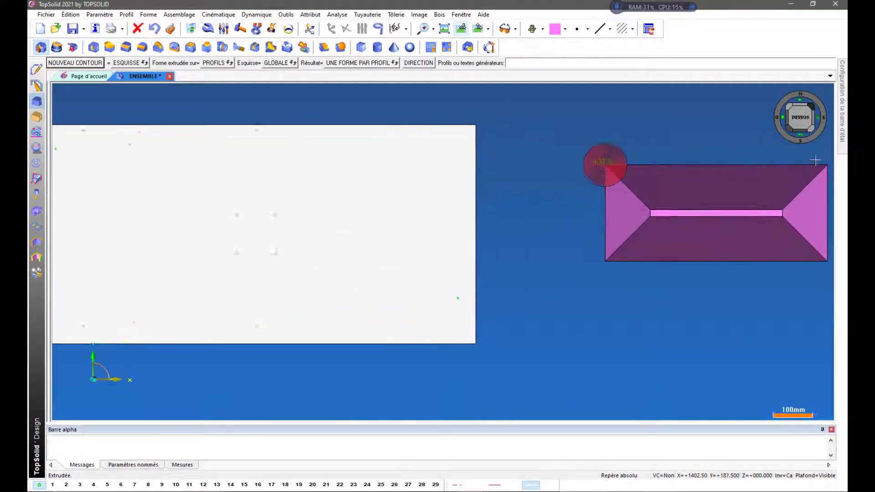
pyautogui.moveTo(603, 273); pyautogui.dragTo(577, 282, button='middle')
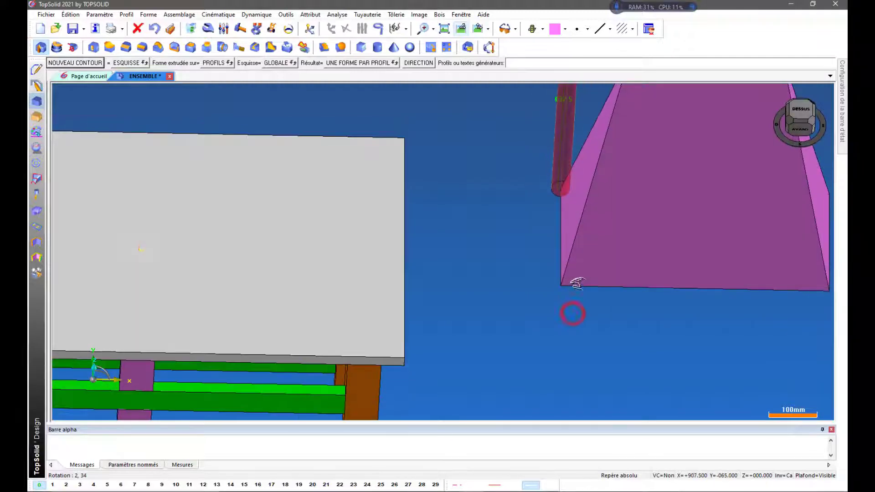
pyautogui.press('Escape')
# Modify the draft angle parameter of the extruded solid and set it to 5°
pyautogui.scroll(-4, 565, 310)
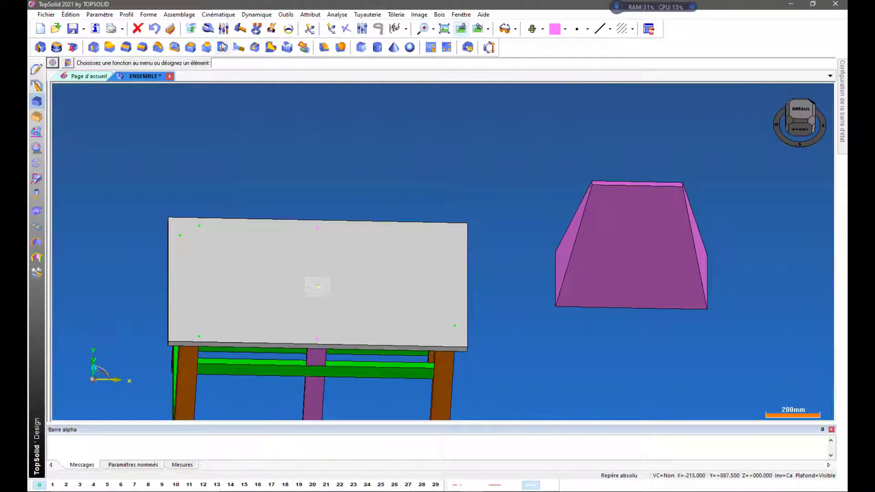
pyautogui.click(223, 29)
pyautogui.click(563, 258)
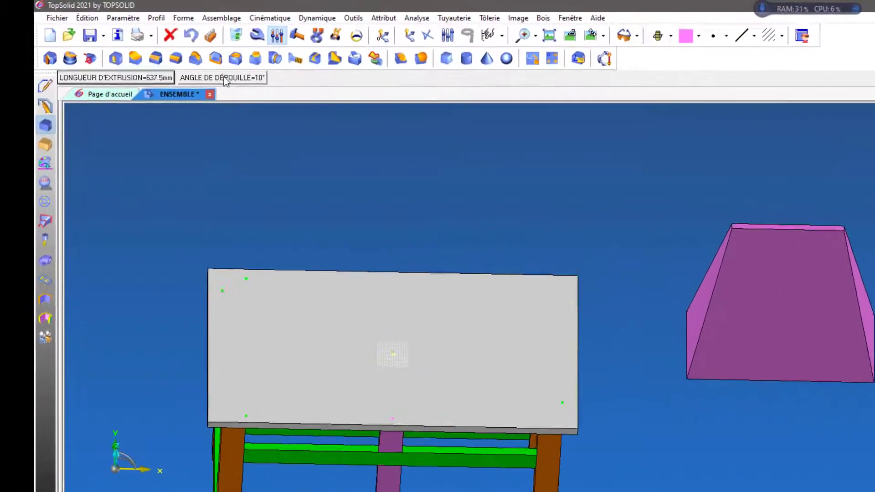
pyautogui.click(185, 63)
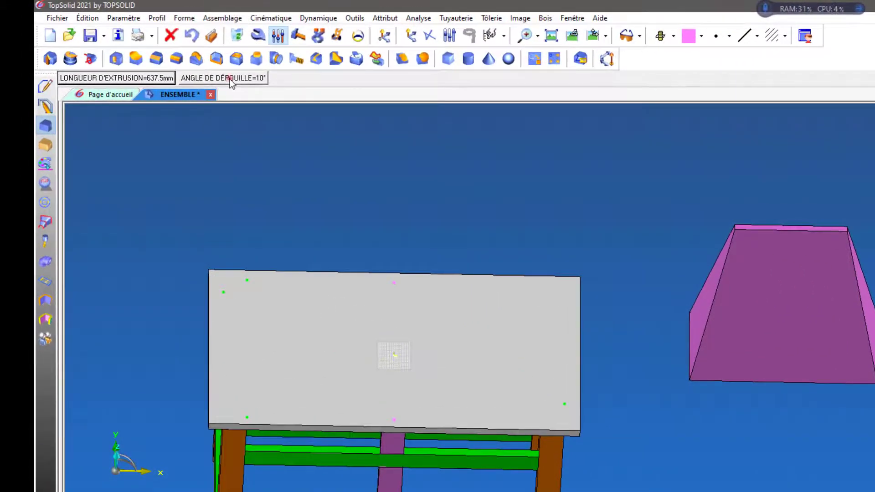
pyautogui.write('5')
pyautogui.press('Return')
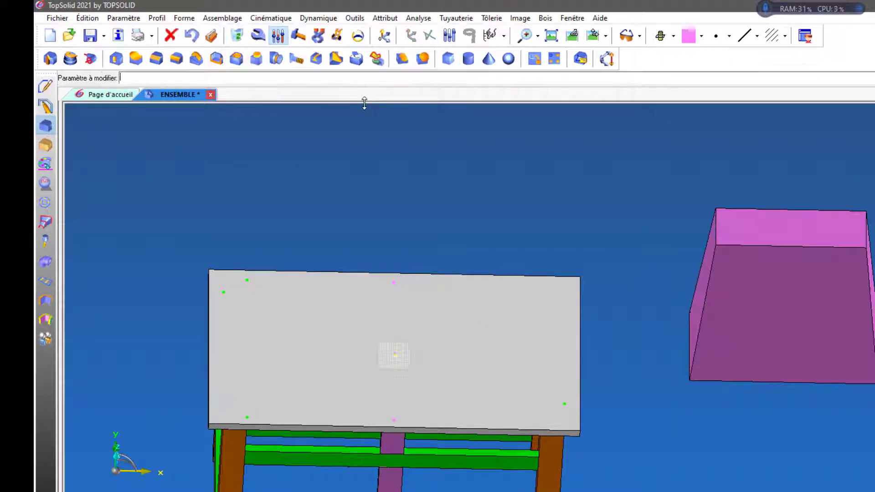
# Set the nominal draft angle of the extruded solid to 15°
pyautogui.click(703, 279)
pyautogui.click(221, 79)
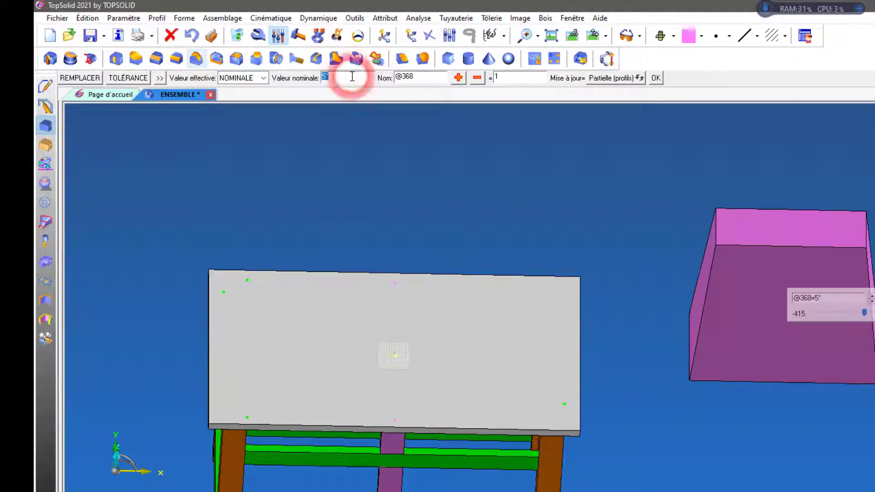
pyautogui.write('15')
pyautogui.press('Return')
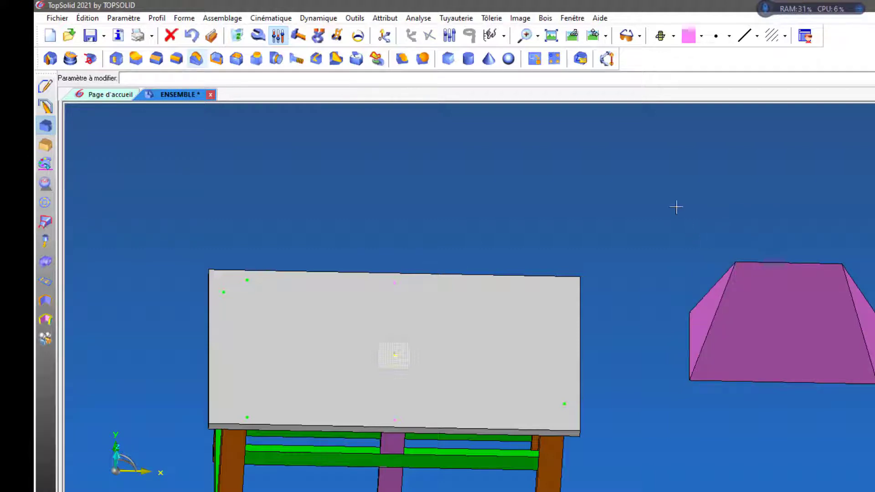
# Set the nominal draft angle of the extruded solid to 40° and inspect the solid from several sides
pyautogui.moveTo(684, 205)
pyautogui.mouseDown(button='middle')
pyautogui.moveTo(739, 215)
pyautogui.moveTo(707, 179)
pyautogui.moveTo(644, 164)
pyautogui.mouseUp(button='middle')
pyautogui.click(278, 36)
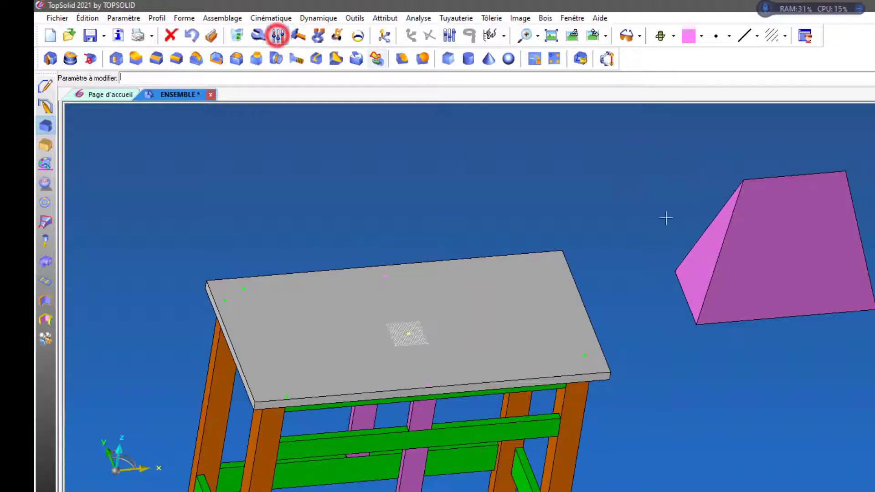
pyautogui.click(699, 252)
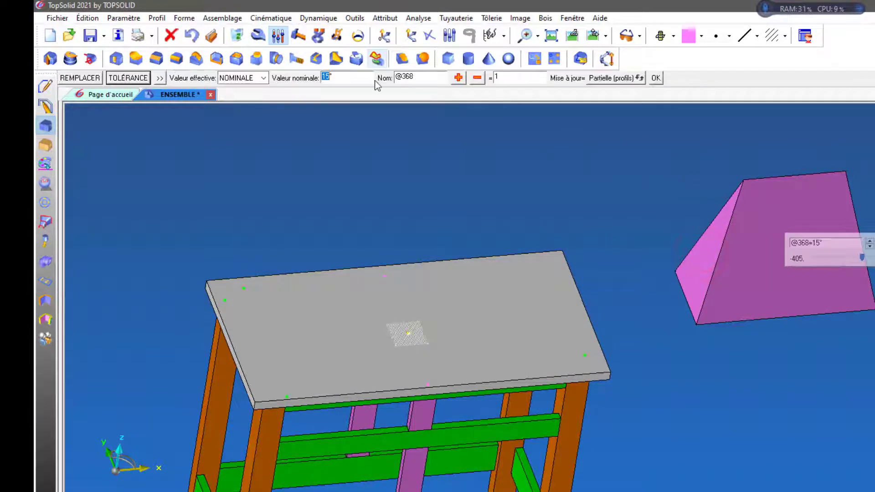
pyautogui.write('40')
pyautogui.press('Return')
pyautogui.moveTo(659, 286); pyautogui.dragTo(646, 230, button='middle')
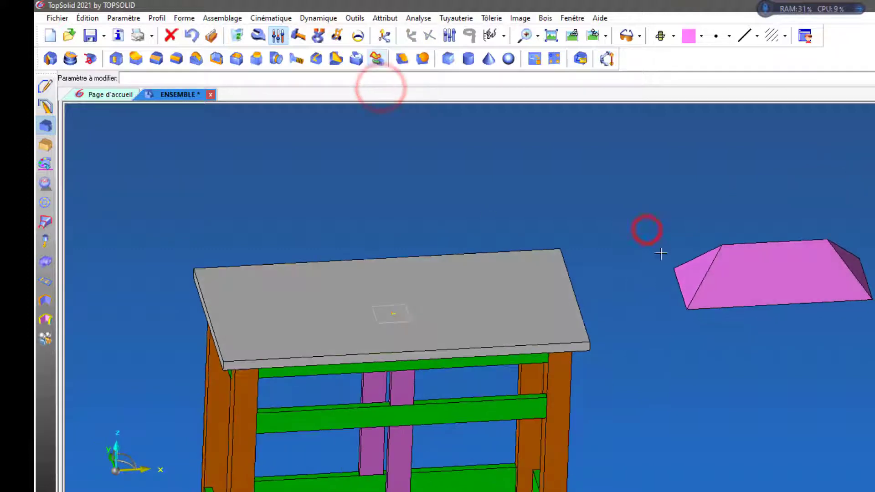
pyautogui.click(682, 272)
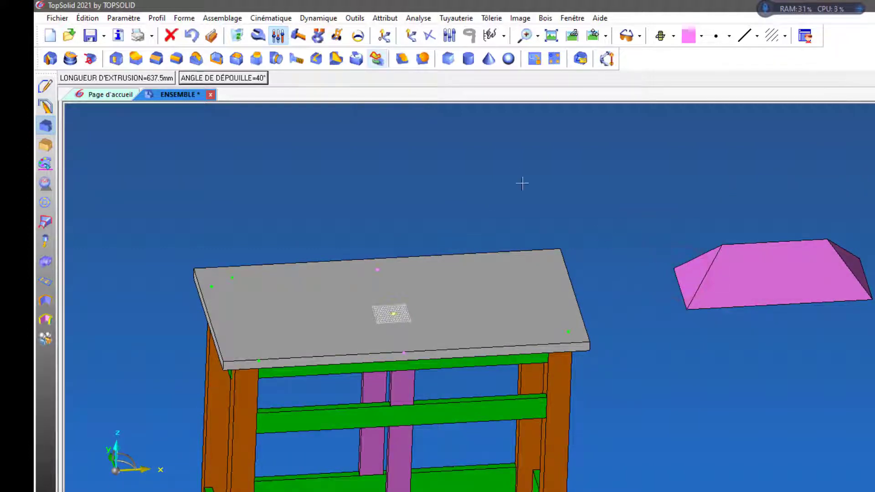
pyautogui.press('Escape')
pyautogui.moveTo(714, 237); pyautogui.dragTo(665, 197, button='middle')
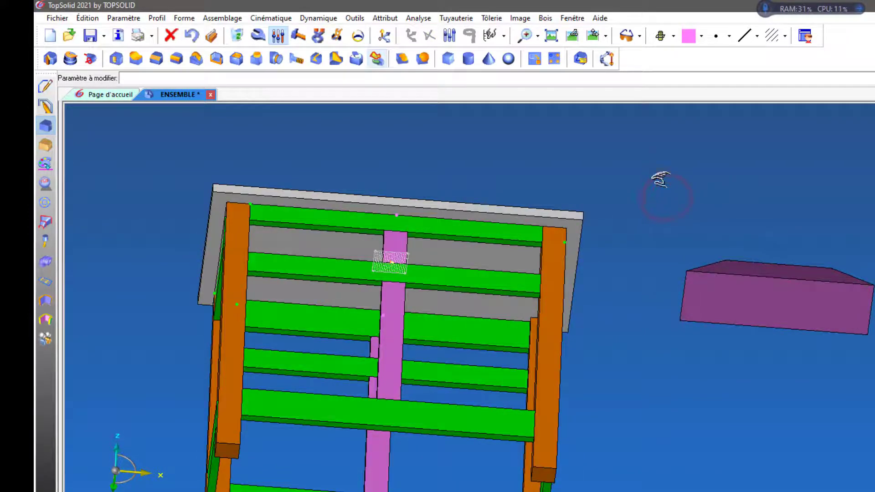
pyautogui.moveTo(666, 166); pyautogui.dragTo(682, 200, button='middle')
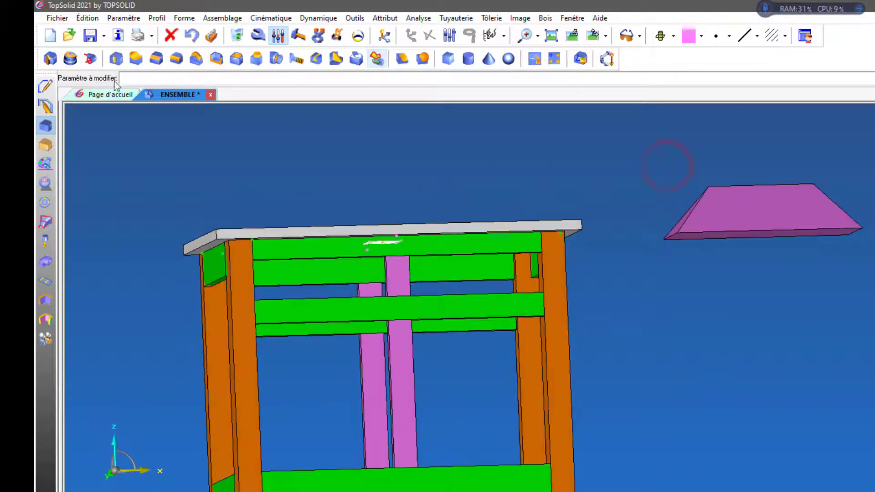
# Delete the drafted solid beside the table, keeping its rectangular contour
pyautogui.click(50, 59)
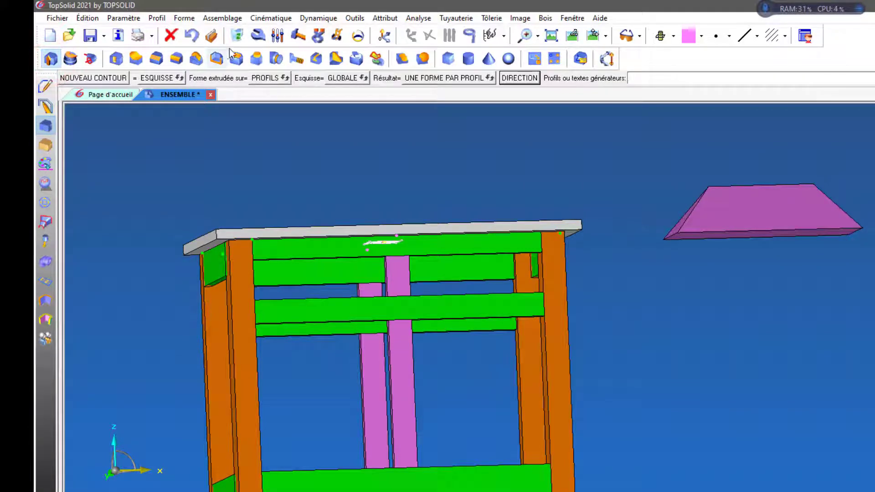
pyautogui.click(237, 35)
pyautogui.click(716, 192)
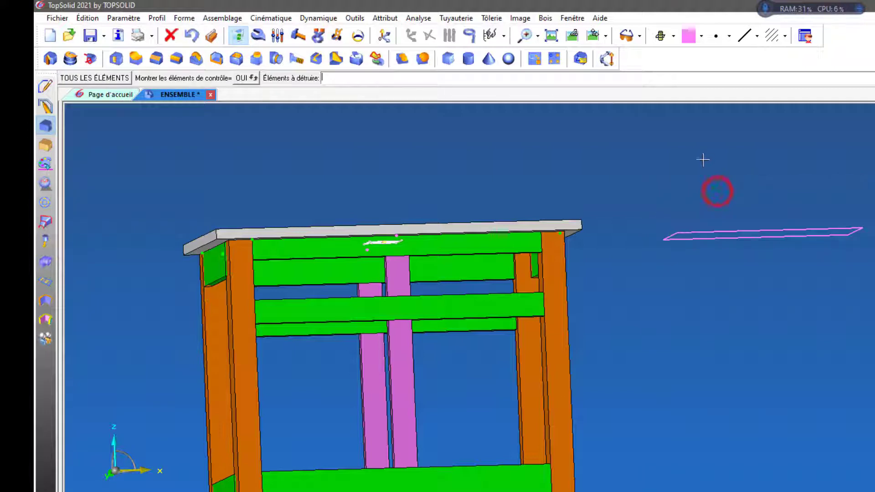
pyautogui.moveTo(703, 160); pyautogui.dragTo(705, 187, button='middle')
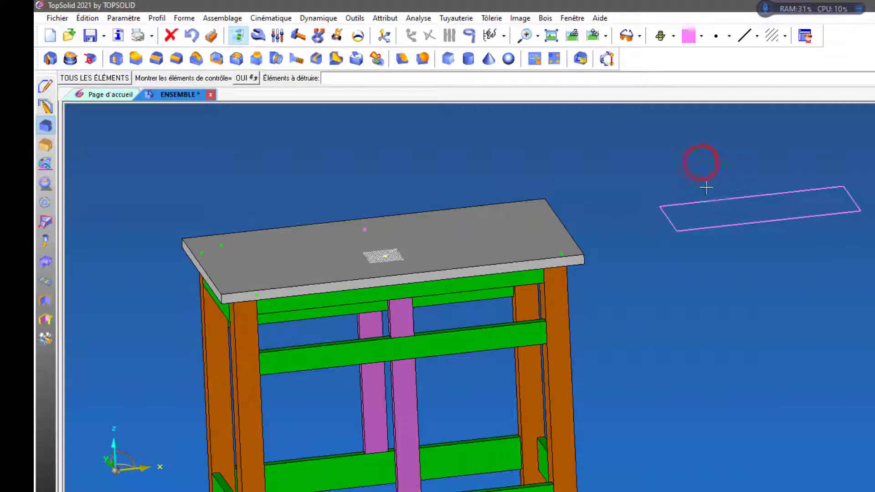
# Extrude the rectangular contour beside the table into a 200 mm high solid with CENTRÉ alignment
pyautogui.click(49, 60)
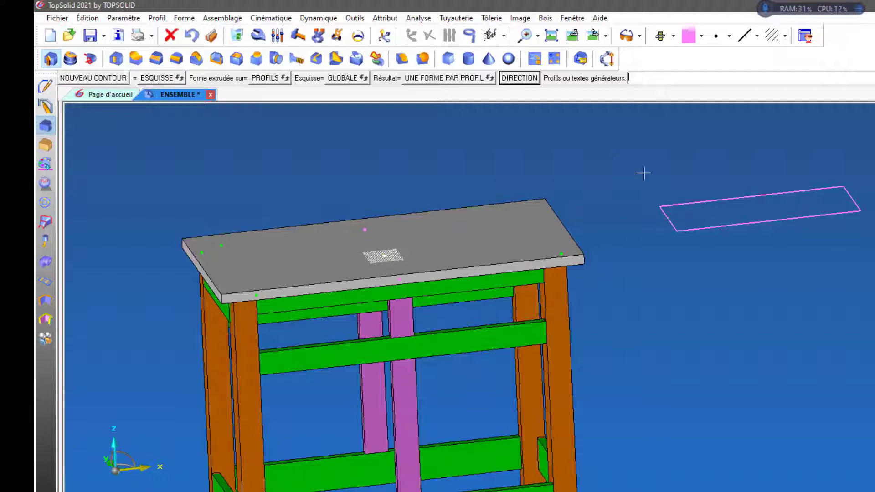
pyautogui.click(664, 214)
pyautogui.click(663, 211)
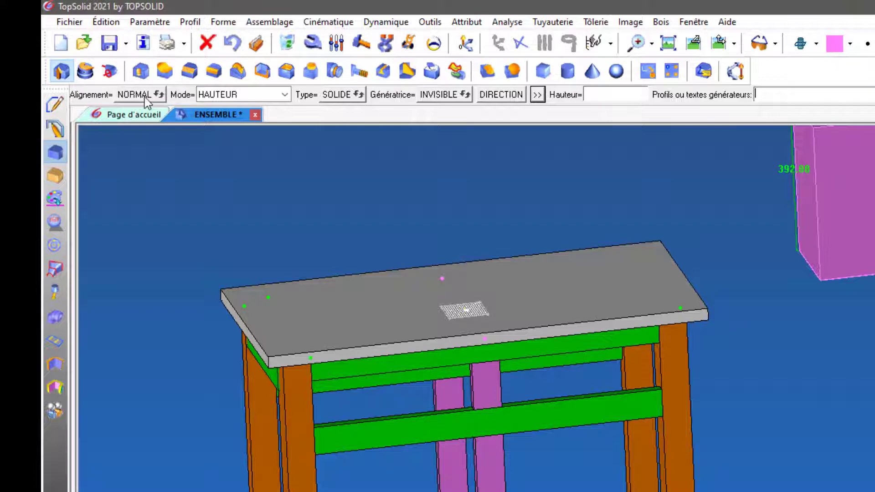
pyautogui.click(145, 96)
pyautogui.click(145, 96)
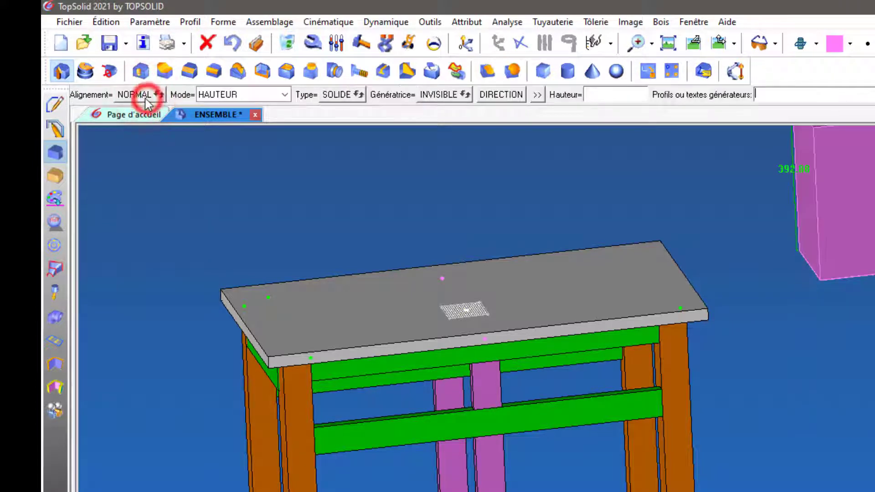
pyautogui.click(145, 97)
pyautogui.click(145, 96)
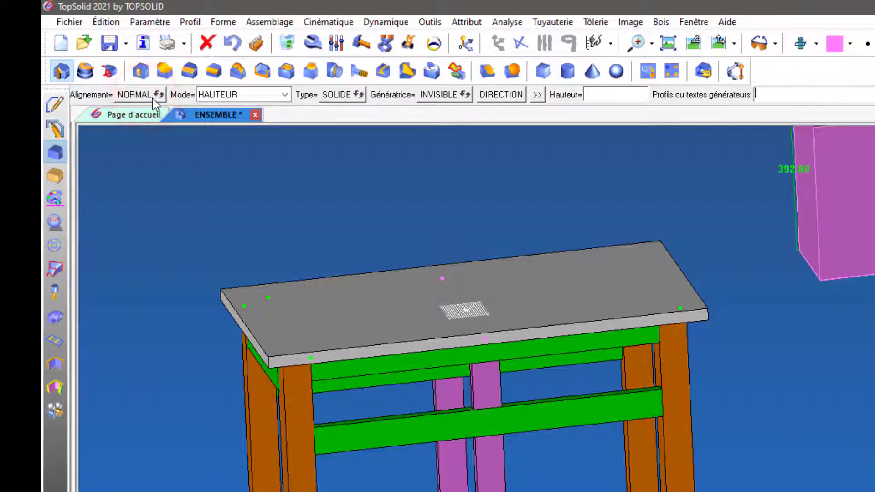
pyautogui.click(151, 96)
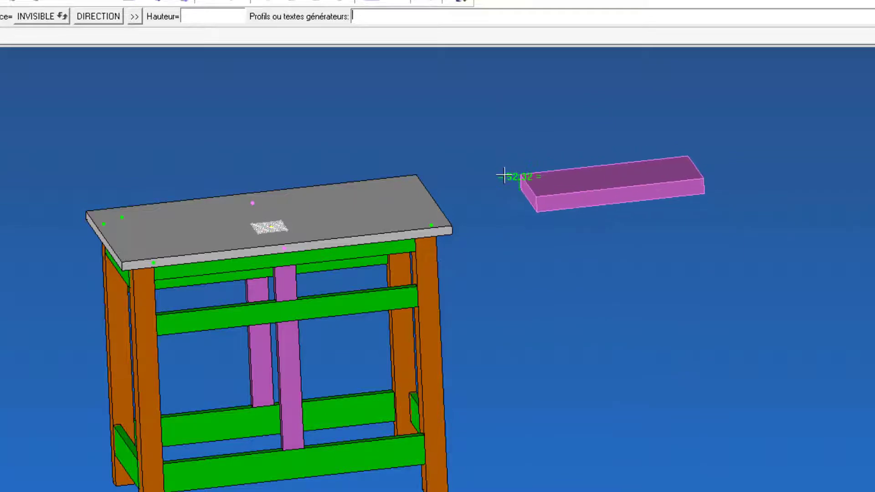
pyautogui.scroll(2, 497, 176)
pyautogui.scroll(-3, 497, 176)
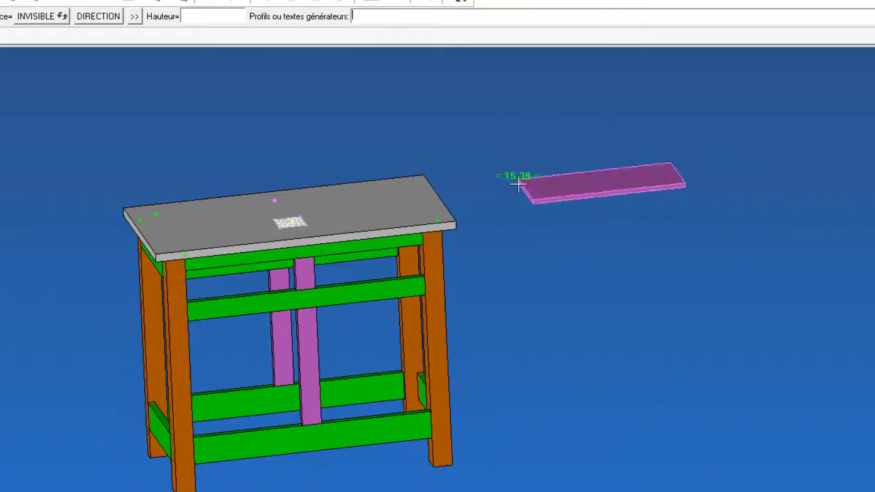
pyautogui.scroll(7, 530, 187)
pyautogui.scroll(2, 529, 187)
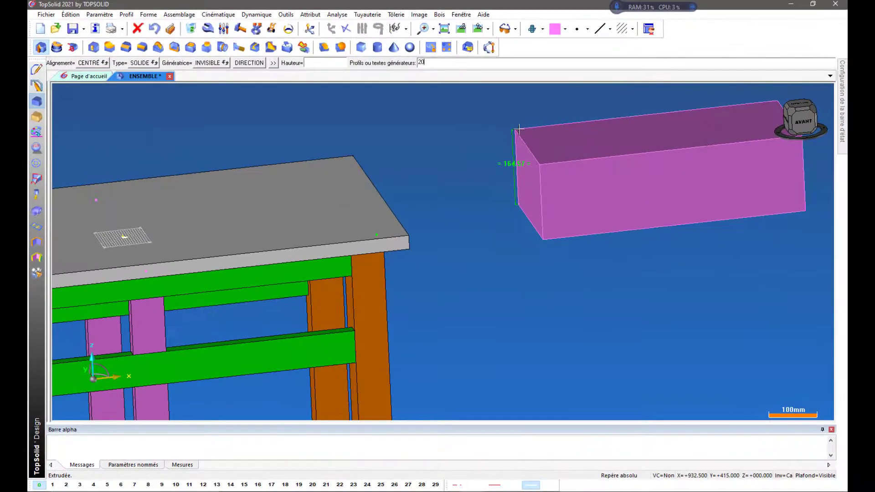
pyautogui.press('Return')
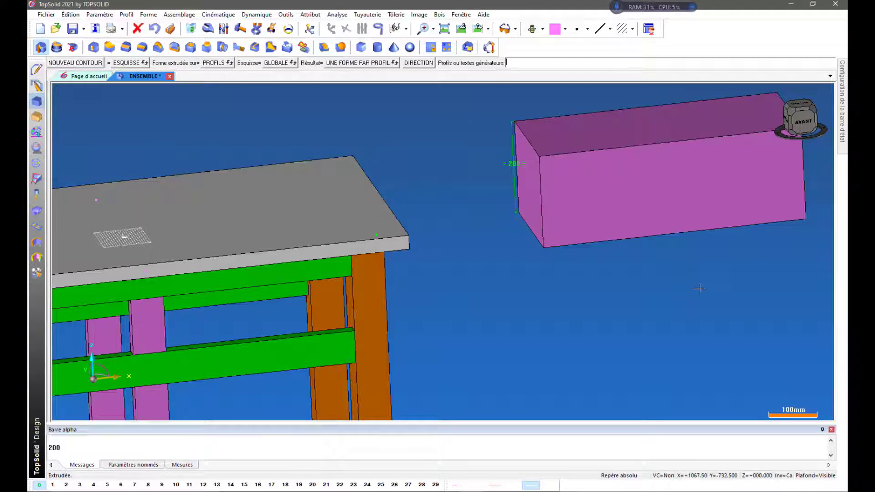
pyautogui.press('Escape')
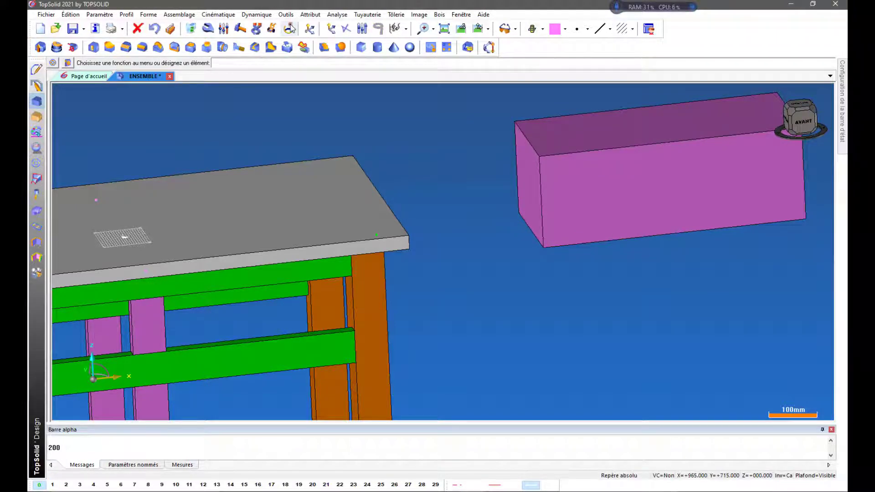
# Display the control elements of the extruded solid and view its generating contour from the front
pyautogui.click(289, 29)
pyautogui.click(589, 208)
pyautogui.scroll(3, 505, 169)
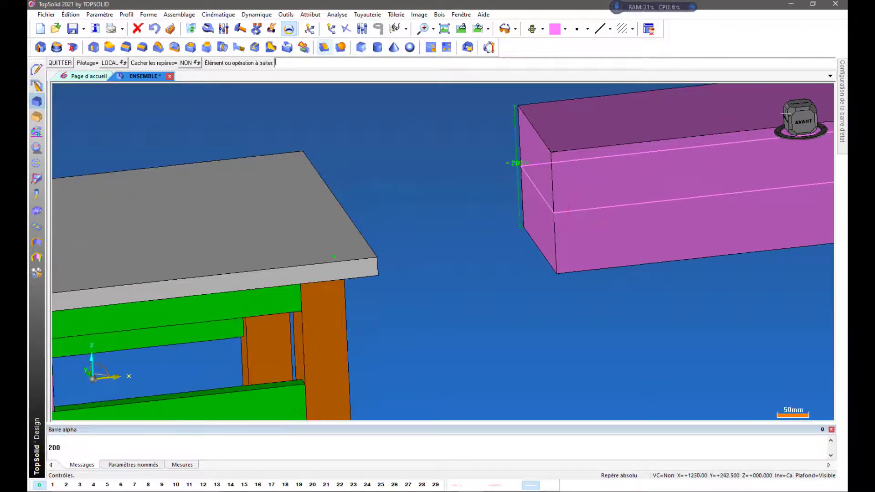
pyautogui.click(801, 122)
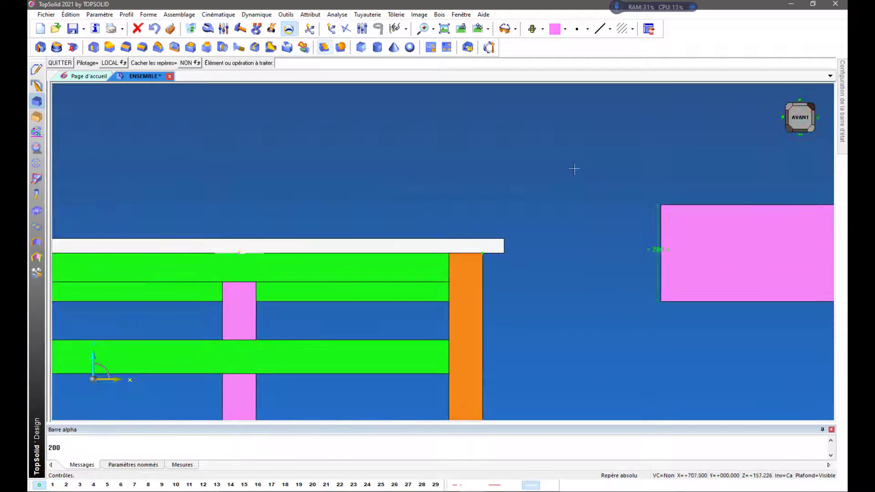
pyautogui.moveTo(553, 152); pyautogui.dragTo(570, 161, button='middle')
pyautogui.press('Escape')
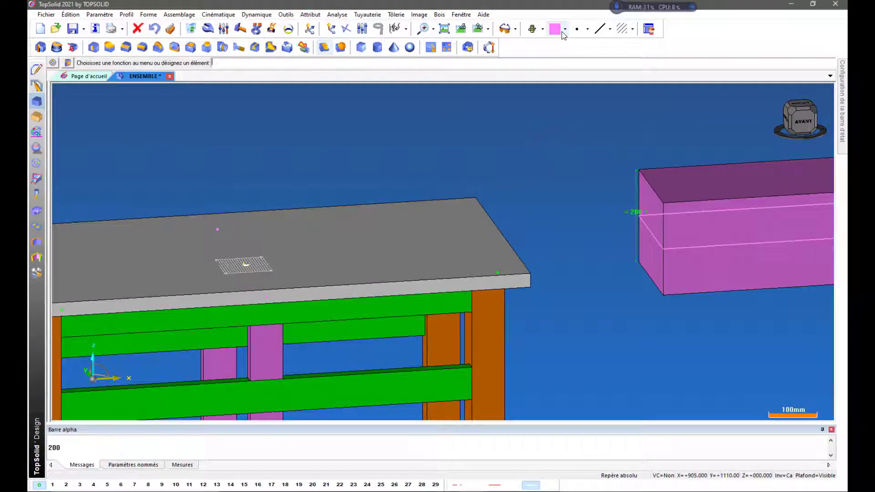
# Change the colour of the solid's generating contour to green
pyautogui.click(565, 29)
pyautogui.click(565, 64)
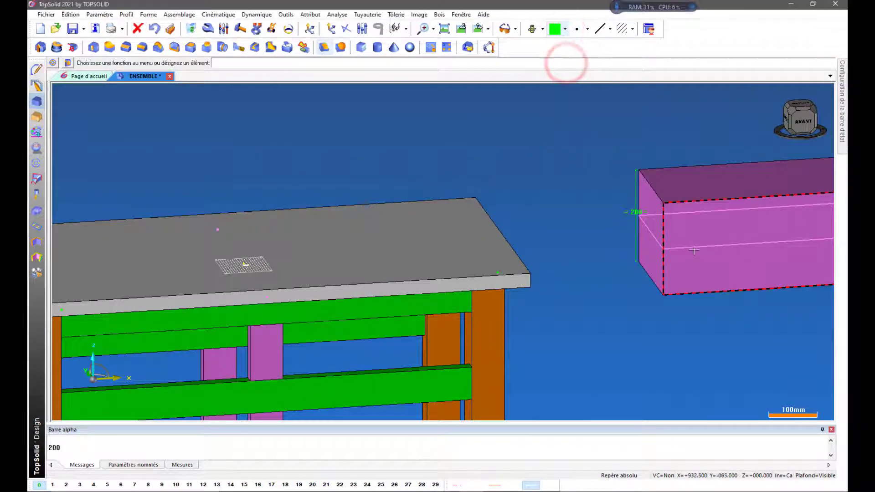
pyautogui.click(693, 244)
pyautogui.click(554, 29)
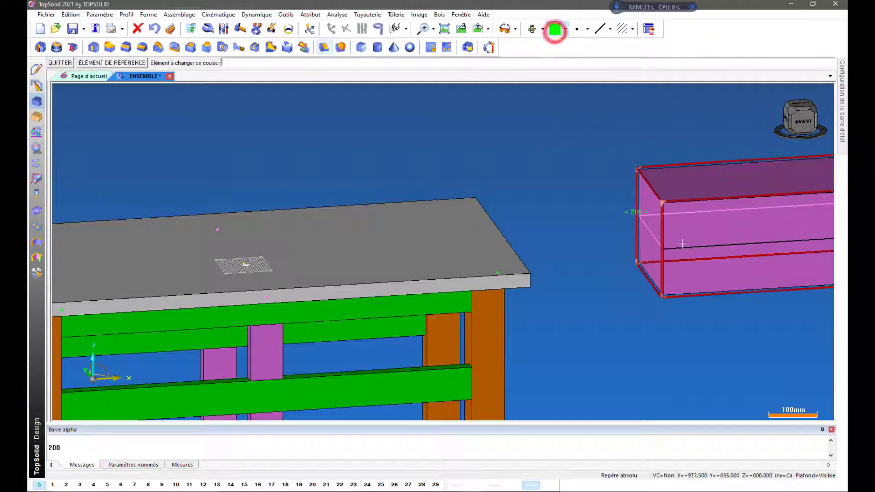
pyautogui.click(693, 244)
pyautogui.press('Escape')
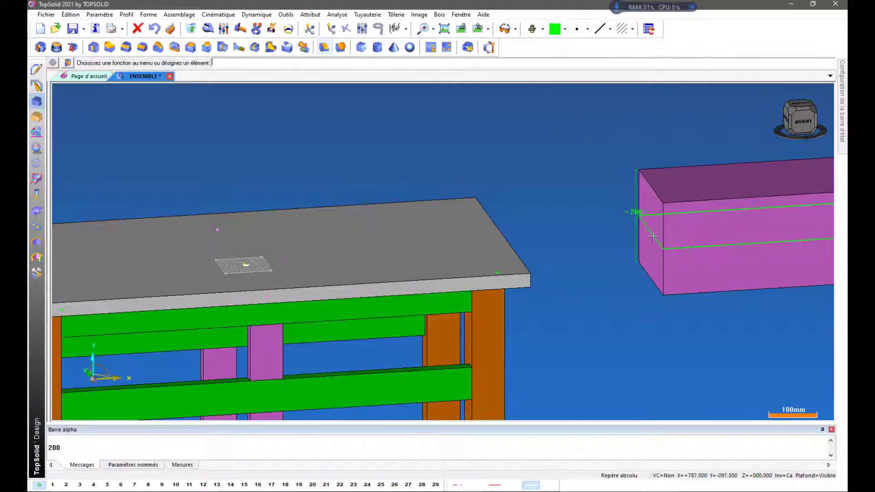
# Modify the height parameter of the centred extrusion to 500 mm and inspect the solid in 3D
pyautogui.click(801, 121)
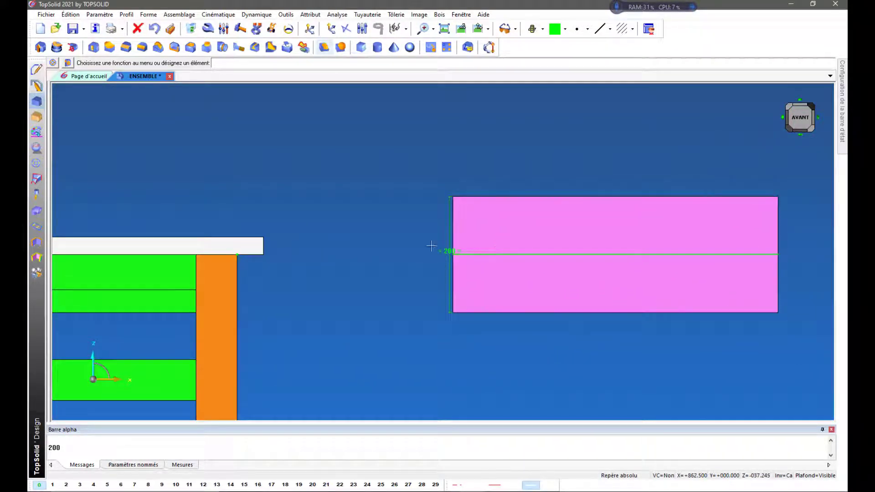
pyautogui.click(229, 26)
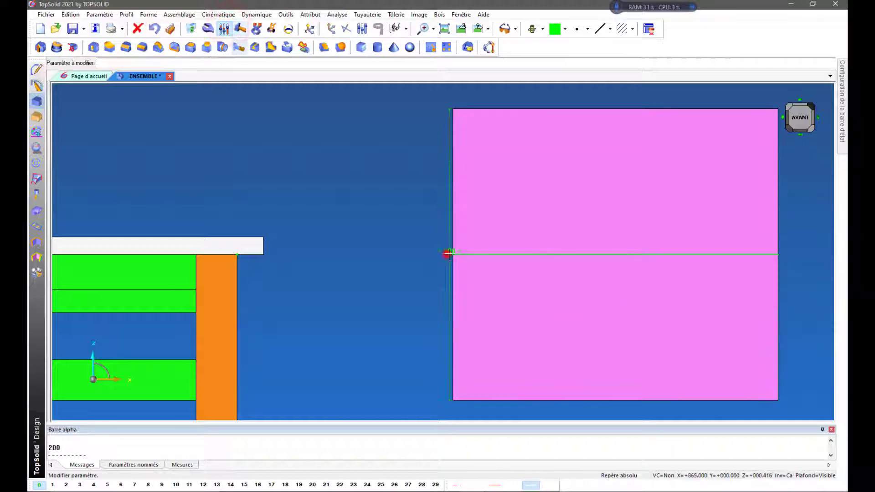
pyautogui.click(448, 251)
pyautogui.moveTo(382, 145); pyautogui.dragTo(422, 159, button='middle')
pyautogui.scroll(-2, 422, 159)
pyautogui.scroll(-1, 423, 159)
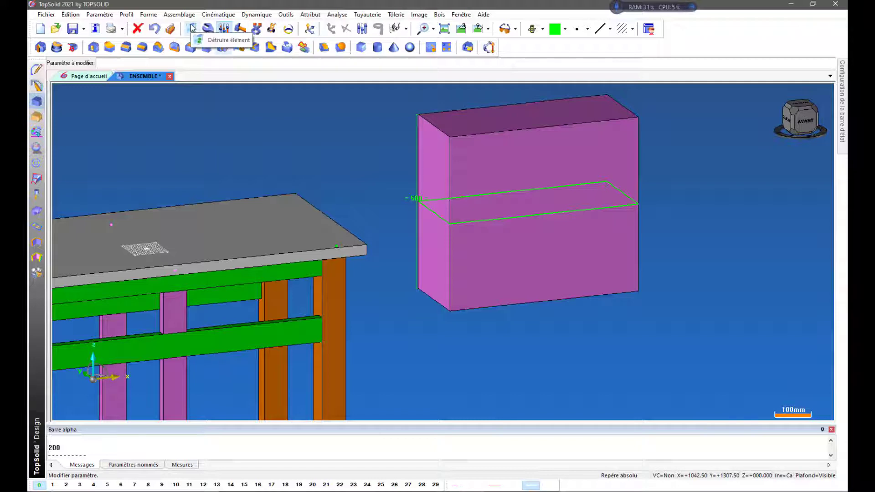
# Start an extrusion based on a face, using the upper face of the pink block as the reference
pyautogui.click(41, 47)
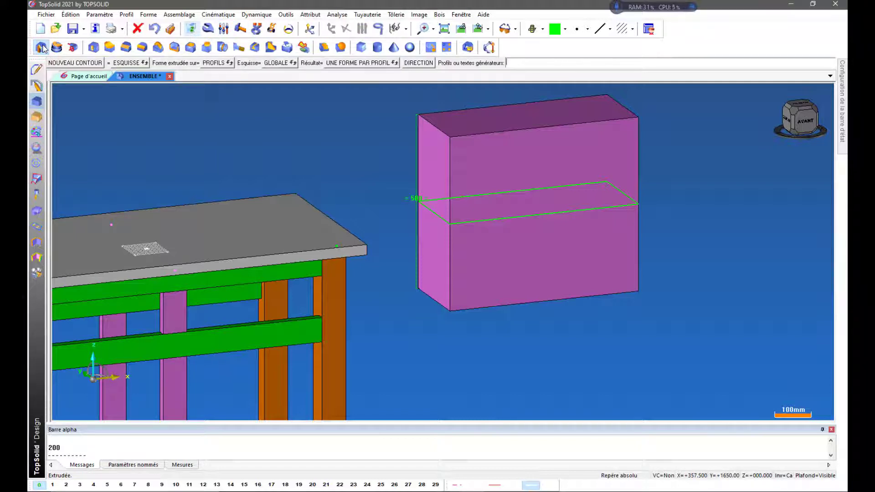
pyautogui.scroll(-2, 569, 330)
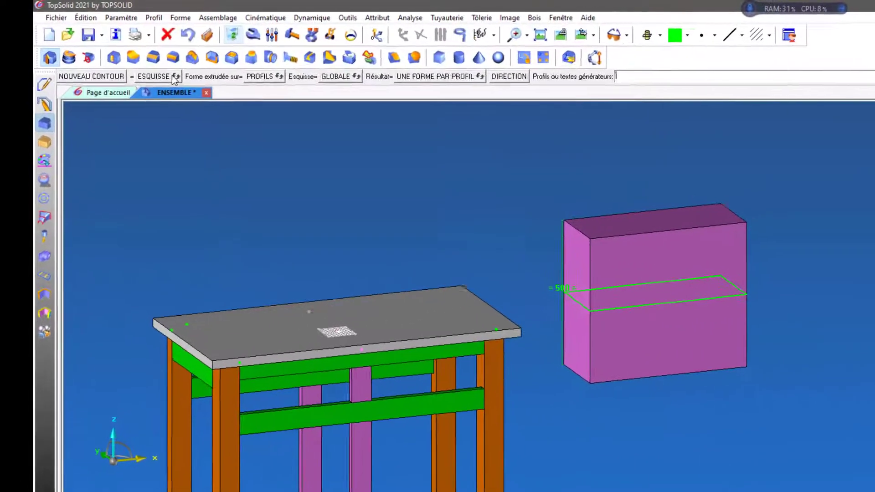
pyautogui.click(205, 62)
pyautogui.click(205, 63)
pyautogui.click(256, 78)
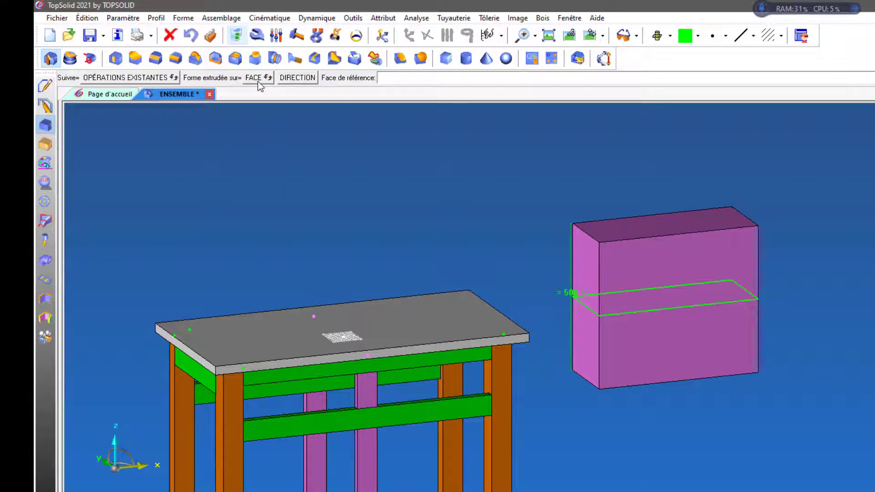
pyautogui.scroll(1, 527, 210)
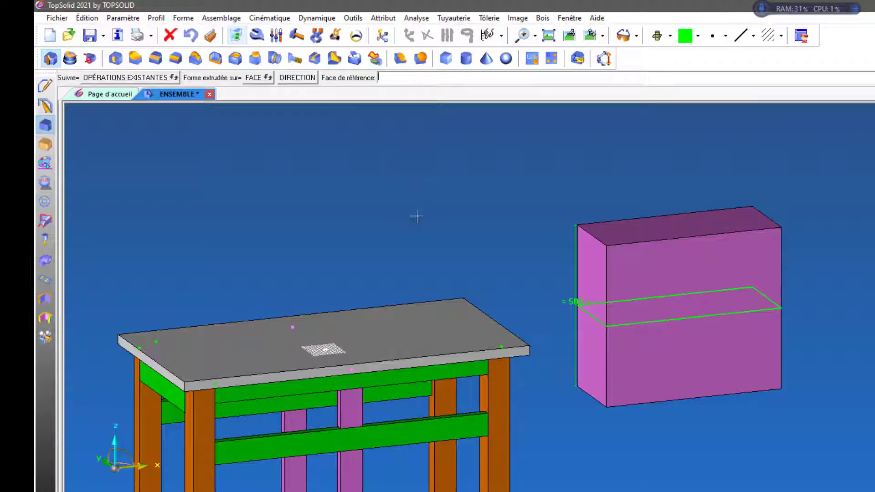
pyautogui.click(648, 229)
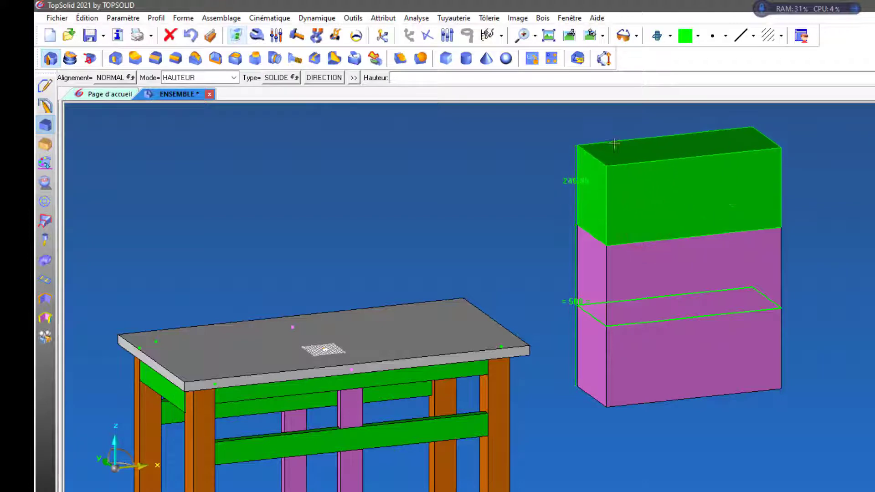
# Place the height of the block on the upper face at about 323 mm and undo that extrusion
pyautogui.scroll(-3, 604, 325)
pyautogui.scroll(-1, 604, 325)
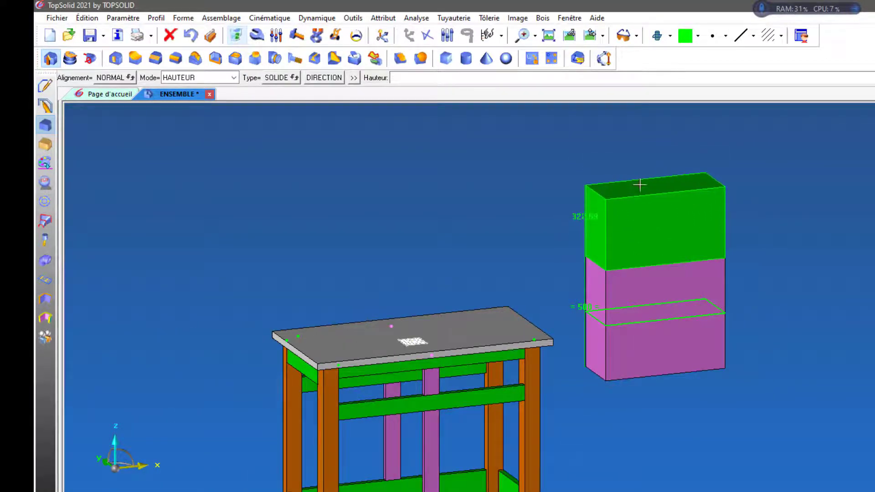
pyautogui.click(639, 185)
pyautogui.scroll(2, 584, 237)
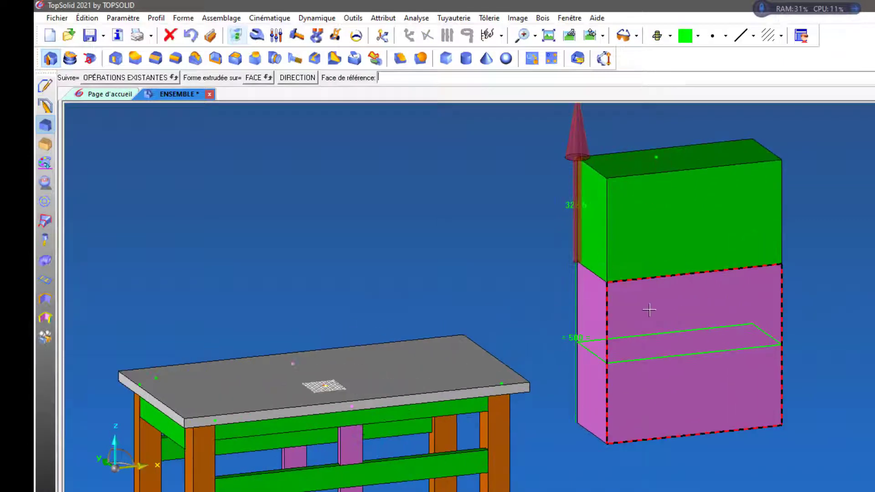
pyautogui.click(190, 36)
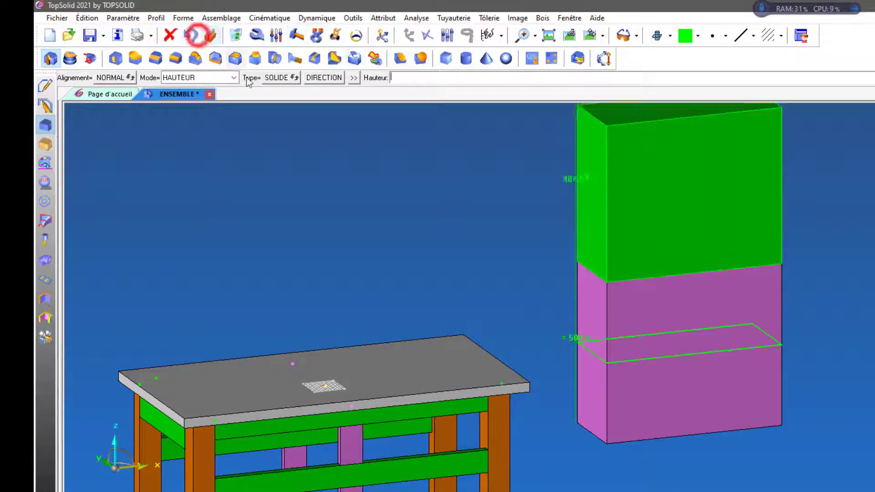
# Extrude the upper face with an offset distance of 100 mm and a height of about 278 mm
pyautogui.click(353, 80)
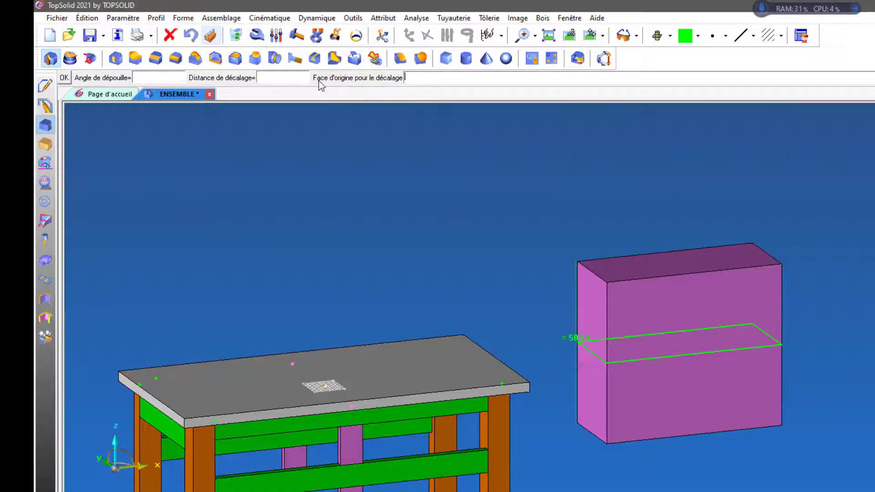
pyautogui.click(285, 79)
pyautogui.write('100')
pyautogui.press('Return')
pyautogui.click(63, 78)
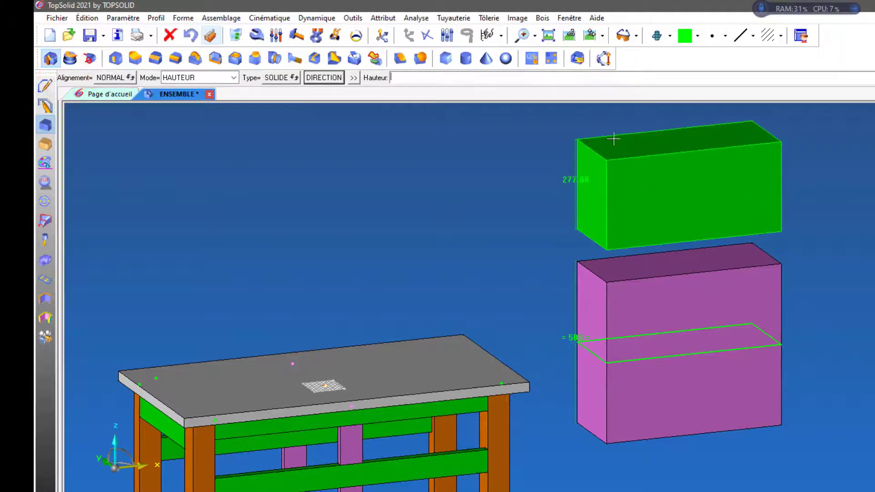
pyautogui.click(614, 138)
pyautogui.click(809, 123)
# Start a face-based extrusion from the pink block's side face toward the table, with the mode set to two limitations (DEUX LIMITATIONS)
pyautogui.click(51, 58)
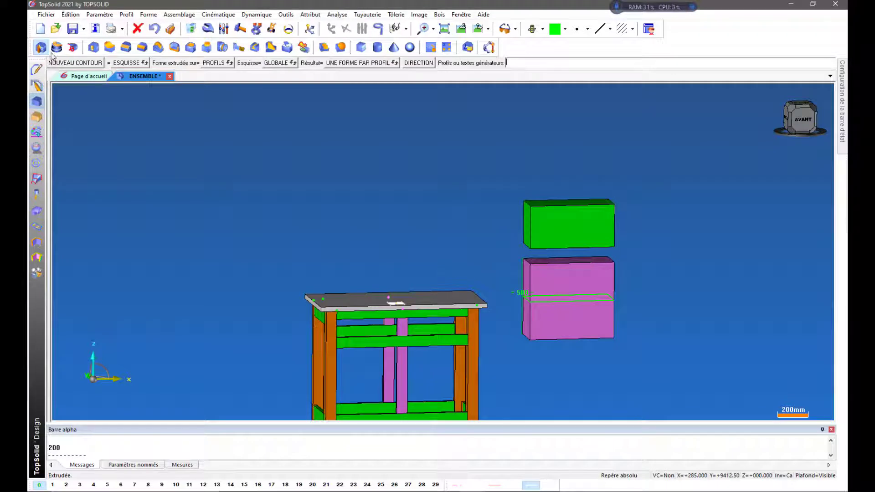
pyautogui.click(41, 48)
pyautogui.click(212, 64)
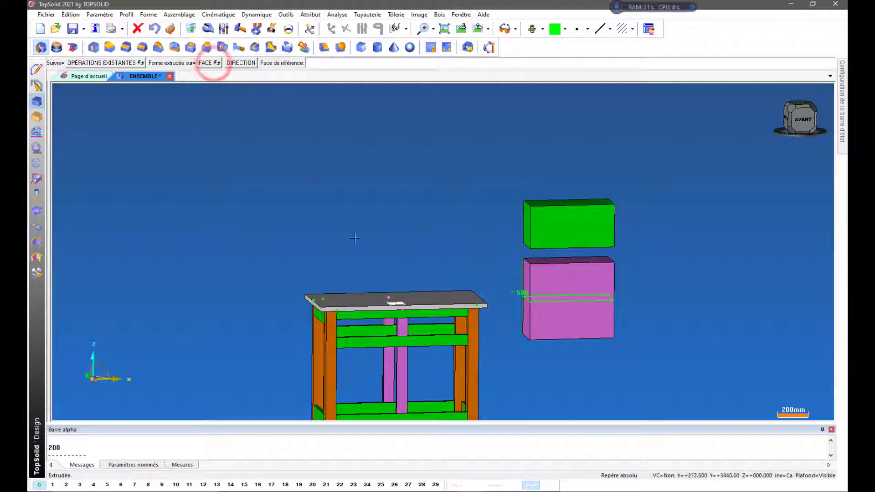
pyautogui.click(527, 312)
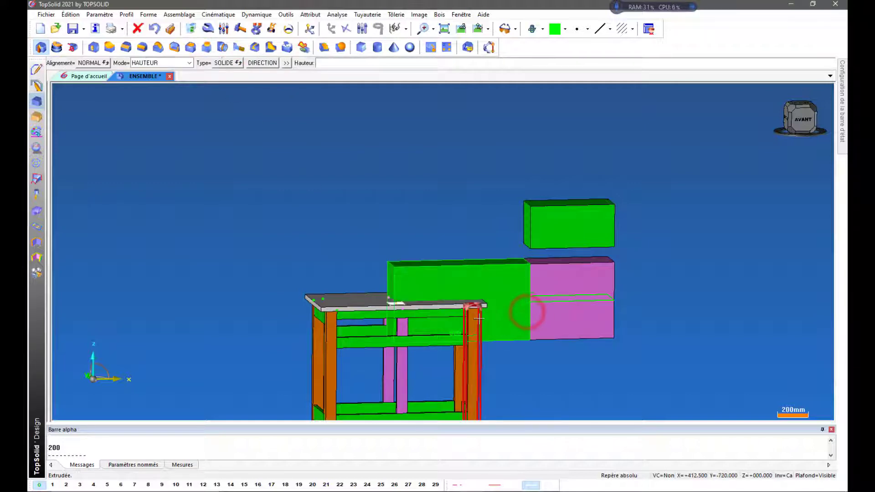
pyautogui.click(163, 61)
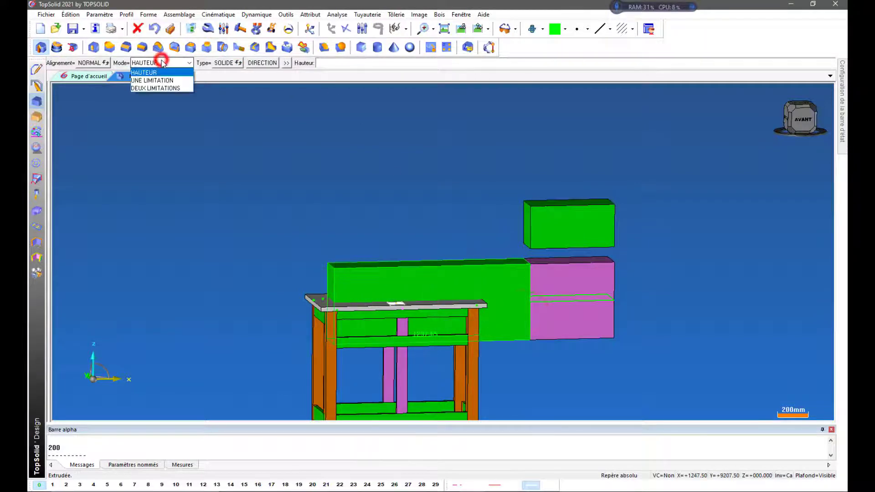
pyautogui.click(167, 88)
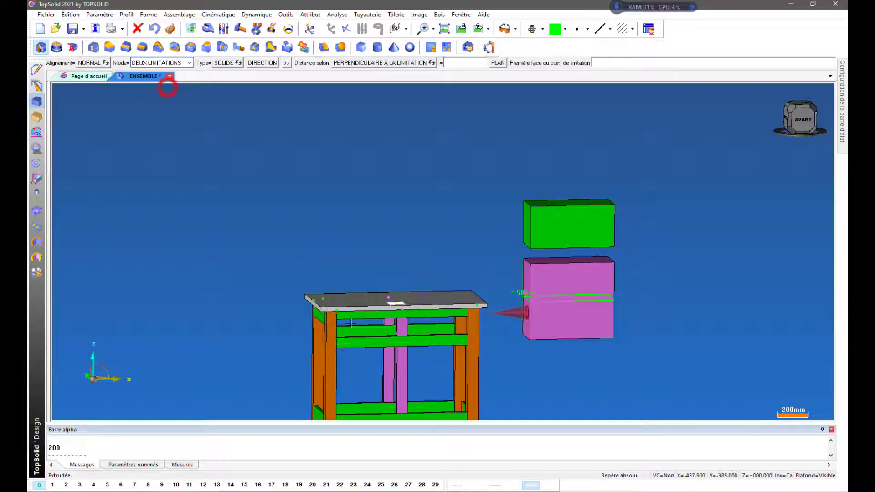
# Limit the extrusion between the facing inner faces of the two front table legs
pyautogui.scroll(3, 432, 273)
pyautogui.scroll(-3, 433, 273)
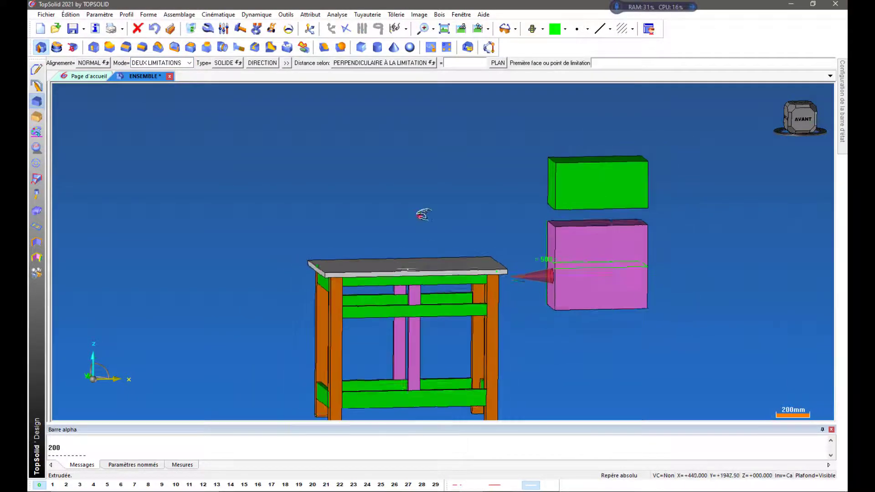
pyautogui.scroll(2, 478, 349)
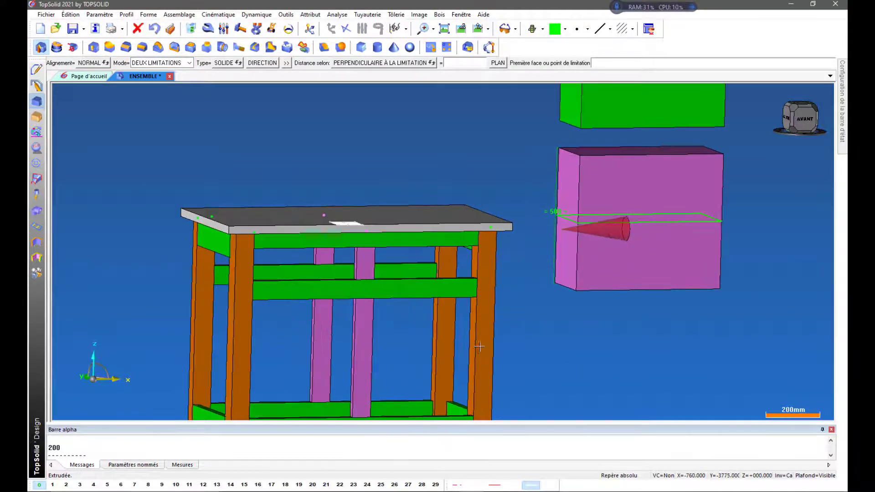
pyautogui.click(475, 343)
pyautogui.moveTo(479, 336); pyautogui.dragTo(312, 342, button='middle')
pyautogui.click(322, 339)
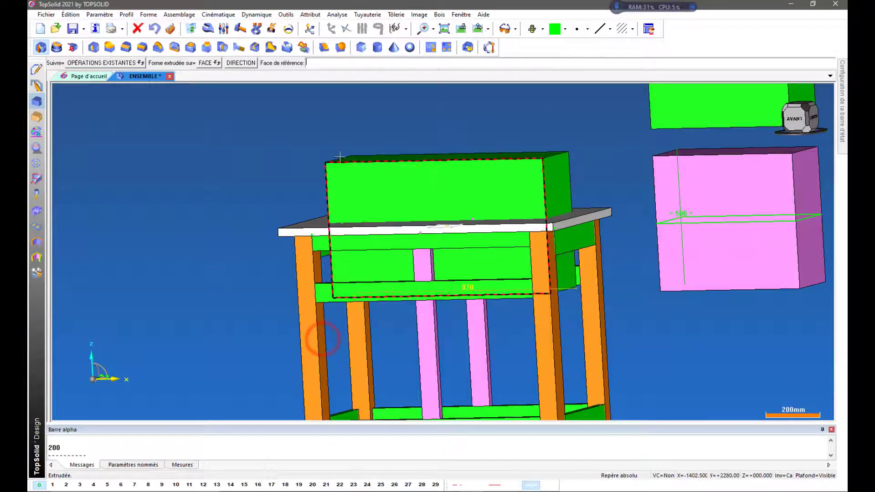
# Examine the block extruded between the table legs from above, from the front, from the left side and in 3D
pyautogui.moveTo(345, 126); pyautogui.dragTo(421, 196, button='middle')
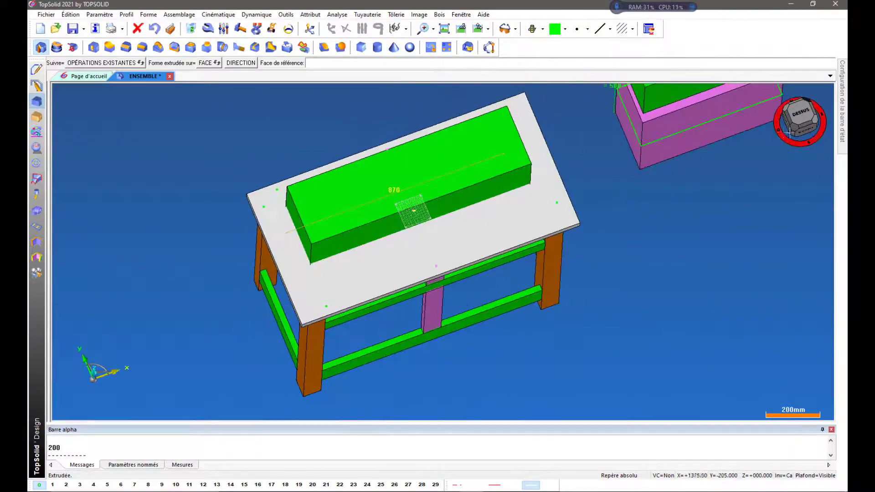
pyautogui.moveTo(691, 260); pyautogui.dragTo(660, 180, button='middle')
pyautogui.click(799, 119)
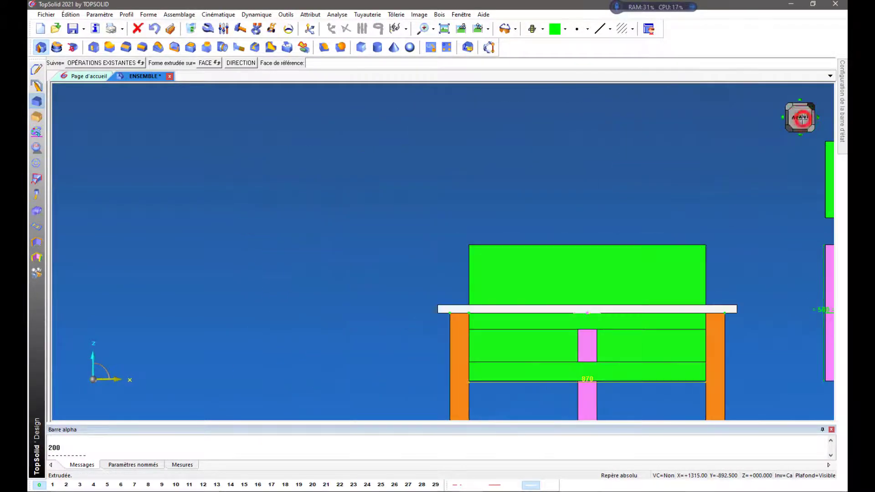
pyautogui.scroll(-2, 398, 156)
pyautogui.scroll(4, 605, 339)
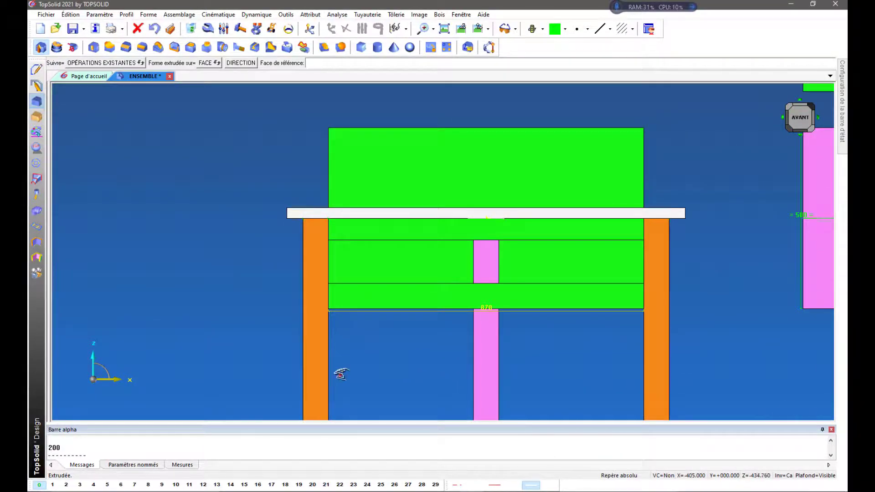
pyautogui.moveTo(339, 374); pyautogui.dragTo(518, 376, button='middle')
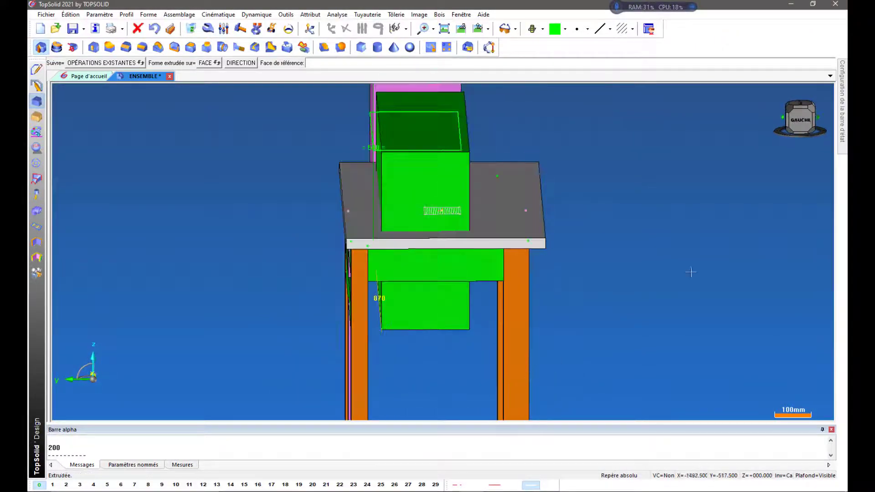
pyautogui.click(801, 120)
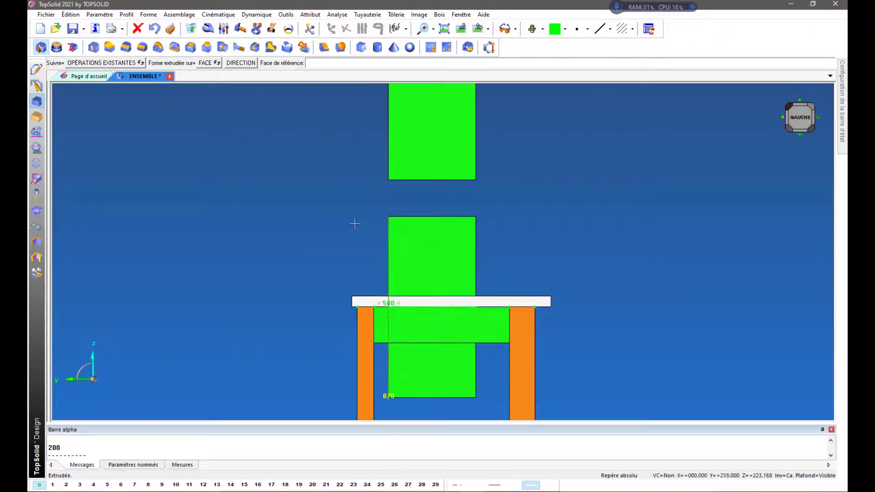
pyautogui.moveTo(354, 223); pyautogui.dragTo(347, 226, button='middle')
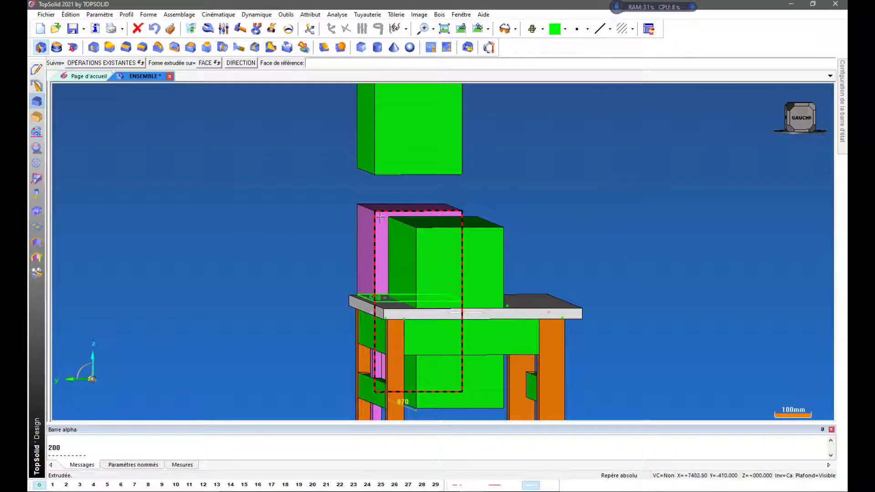
pyautogui.click(801, 118)
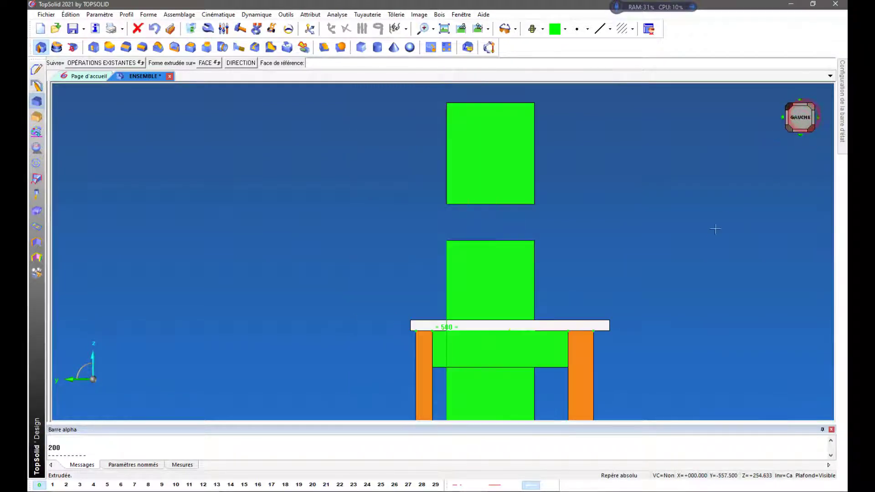
pyautogui.moveTo(720, 218); pyautogui.dragTo(570, 233, button='middle')
pyautogui.scroll(-3, 569, 234)
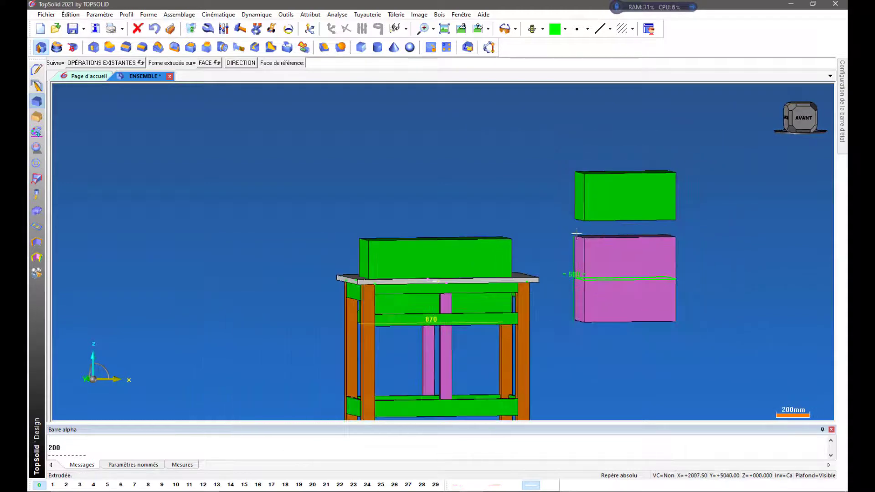
# Delete the block extruded between the table legs, the green offset block, the pink block and its generating profile
pyautogui.click(192, 29)
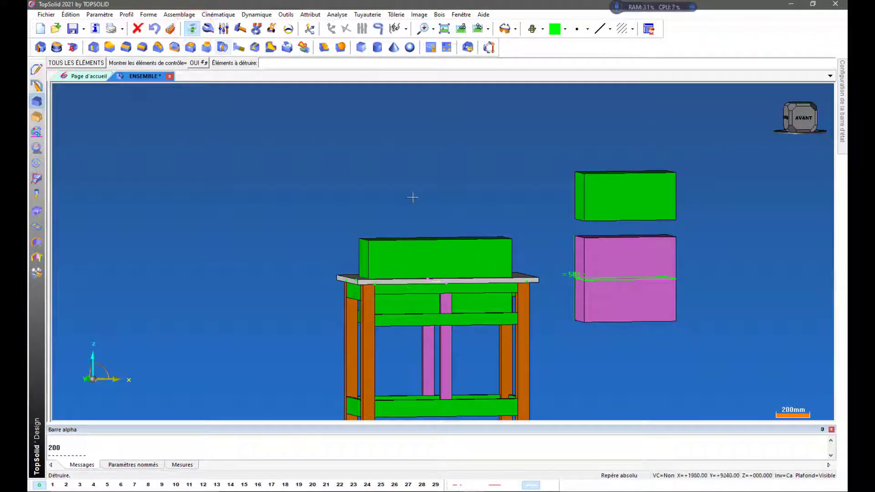
pyautogui.click(428, 239)
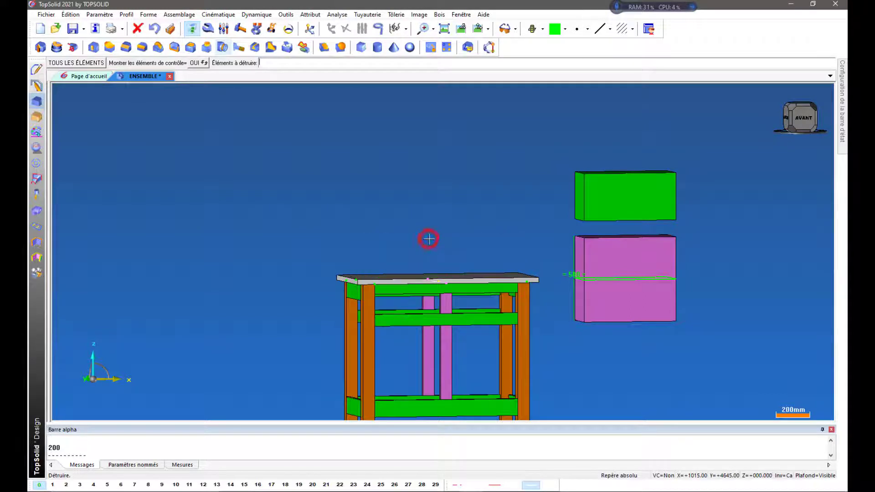
pyautogui.click(190, 29)
pyautogui.click(598, 176)
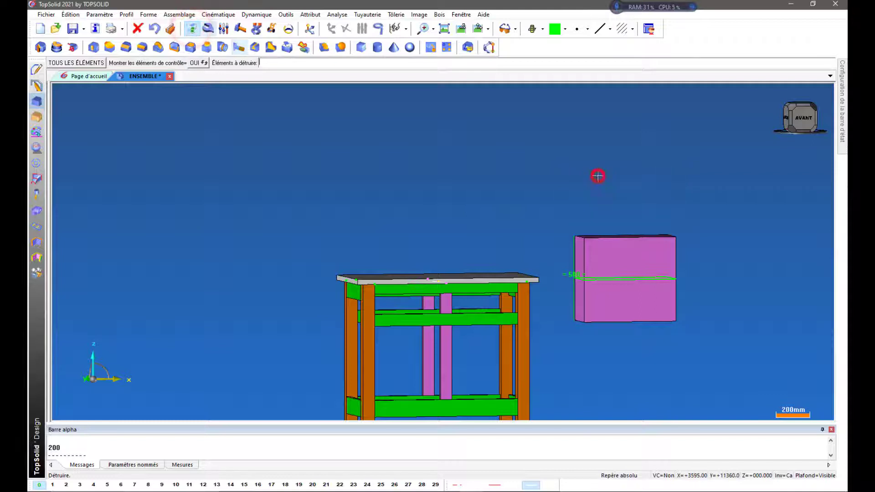
pyautogui.click(618, 254)
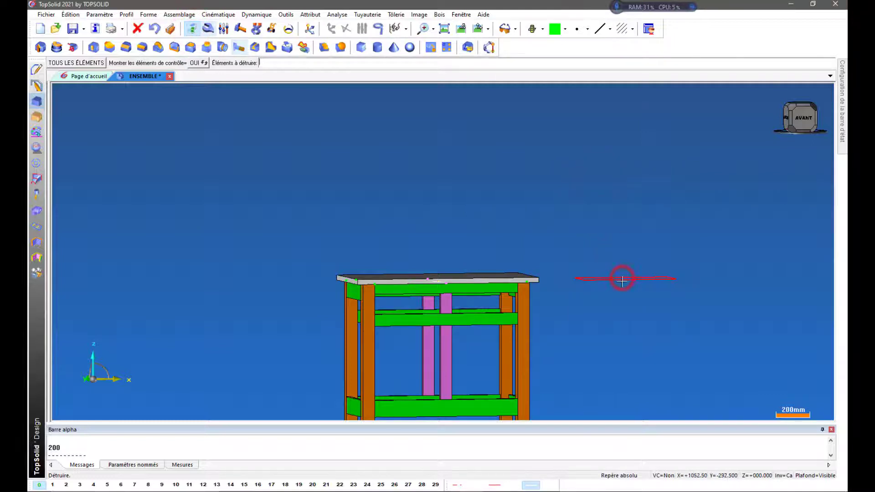
pyautogui.click(621, 277)
pyautogui.scroll(-2, 554, 168)
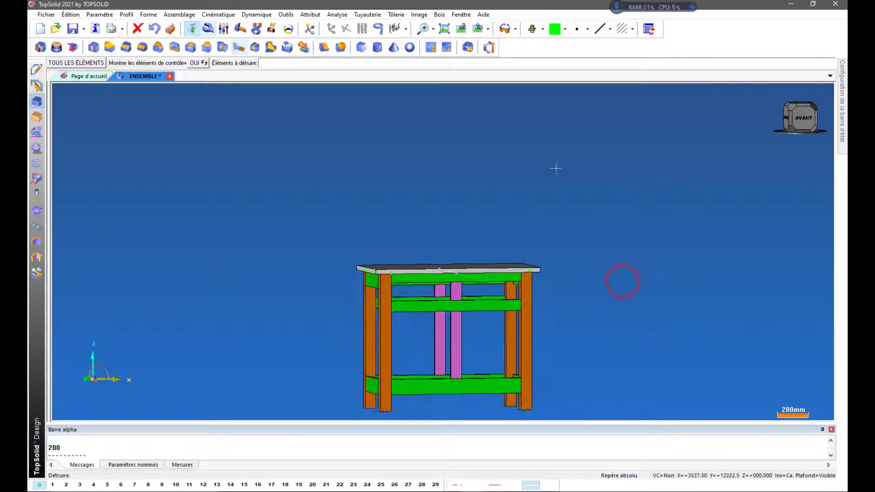
# Show the remaining table in an isometric view fitted to the window and look over its legs and rails
pyautogui.click(805, 121)
pyautogui.click(800, 117)
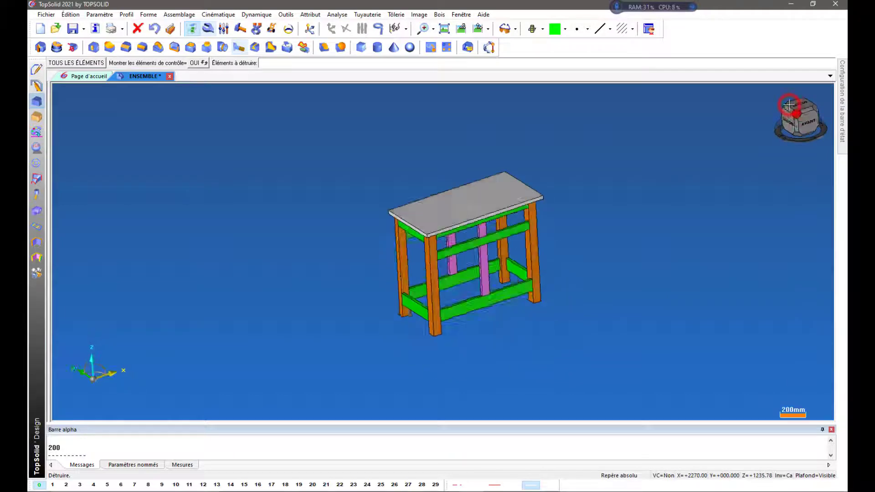
pyautogui.click(445, 29)
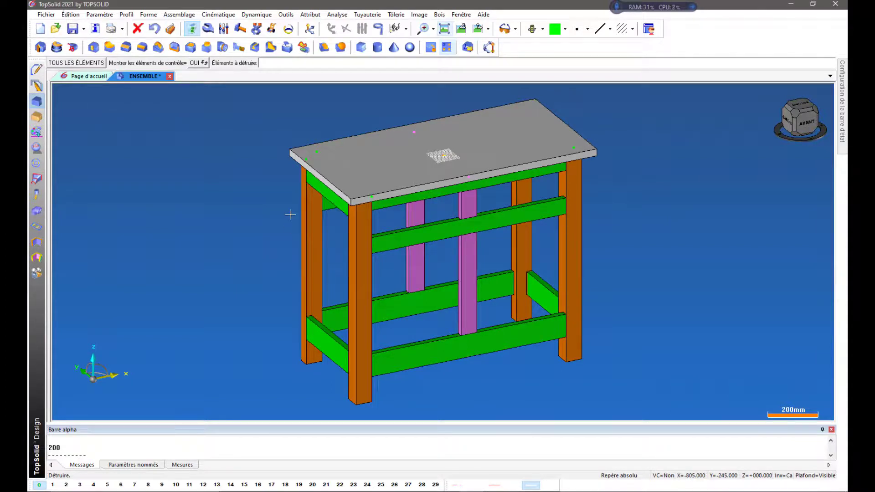
pyautogui.scroll(1, 353, 383)
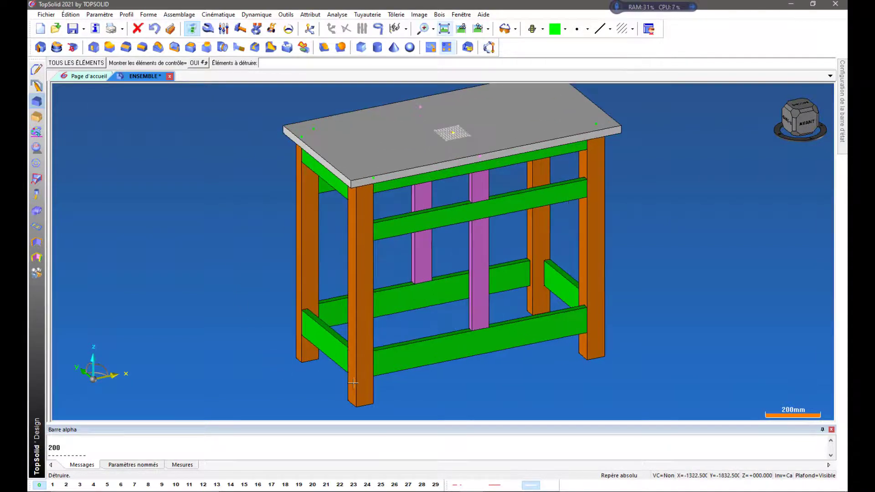
pyautogui.scroll(1, 393, 392)
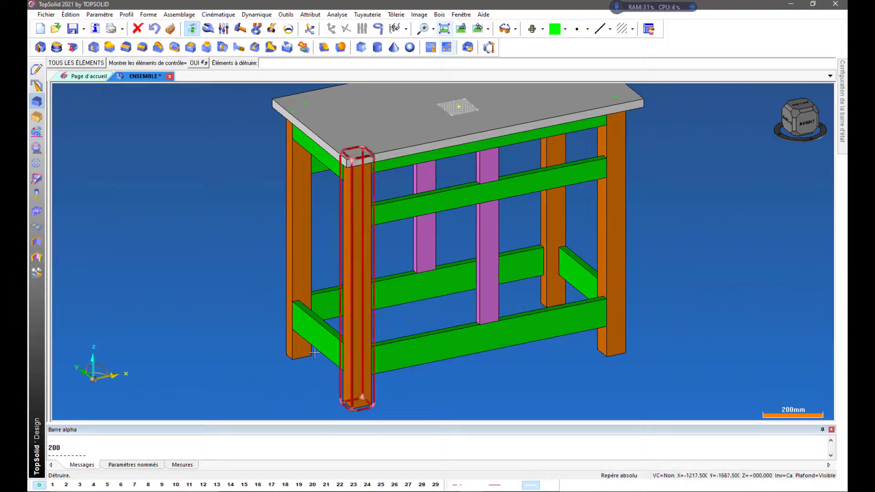
pyautogui.scroll(-1, 273, 361)
pyautogui.scroll(-1, 273, 361)
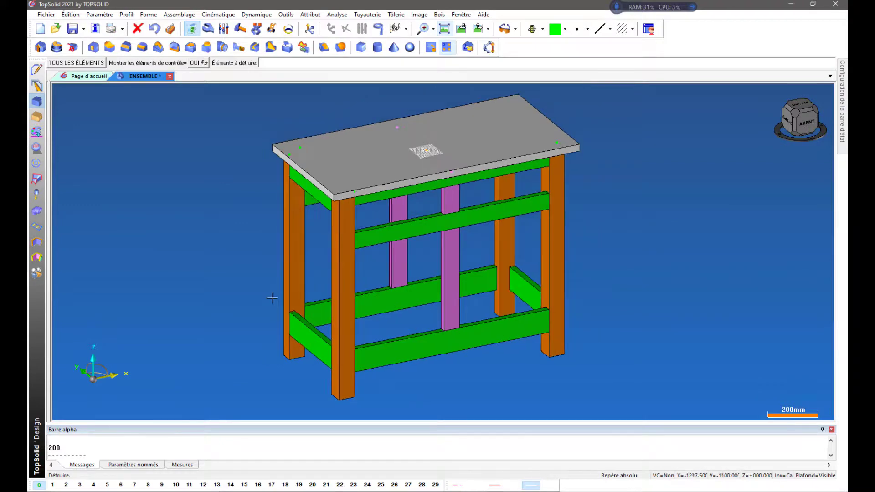